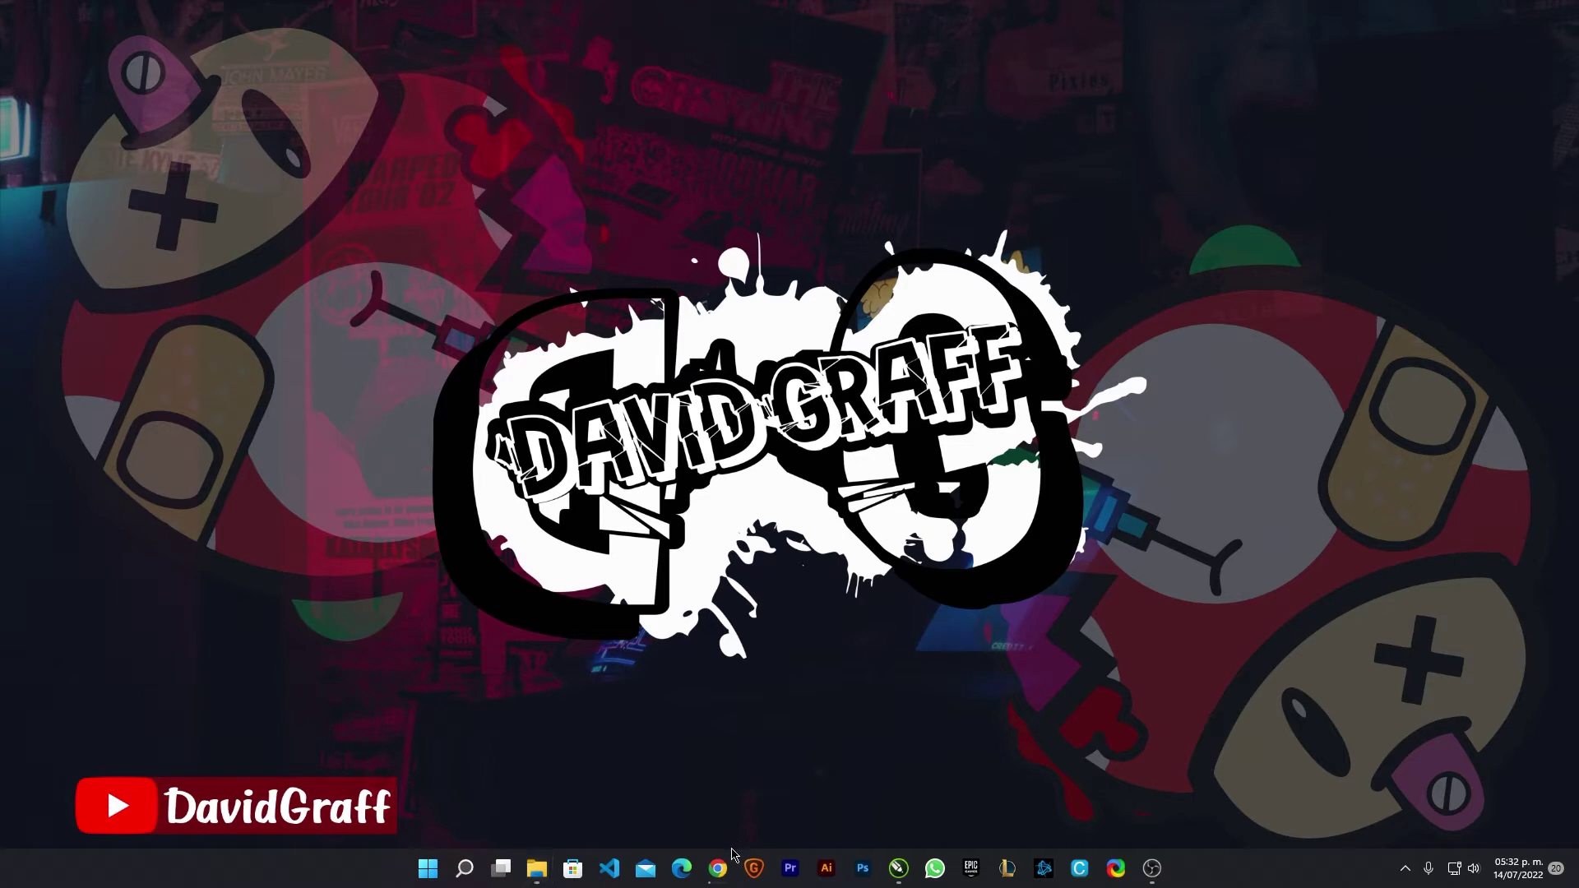
# - In an incognito Chrome window, search Google for davidgraff and open the DavidGraff YouTube result
pyautogui.moveTo(717, 869)
pyautogui.click(754, 792)
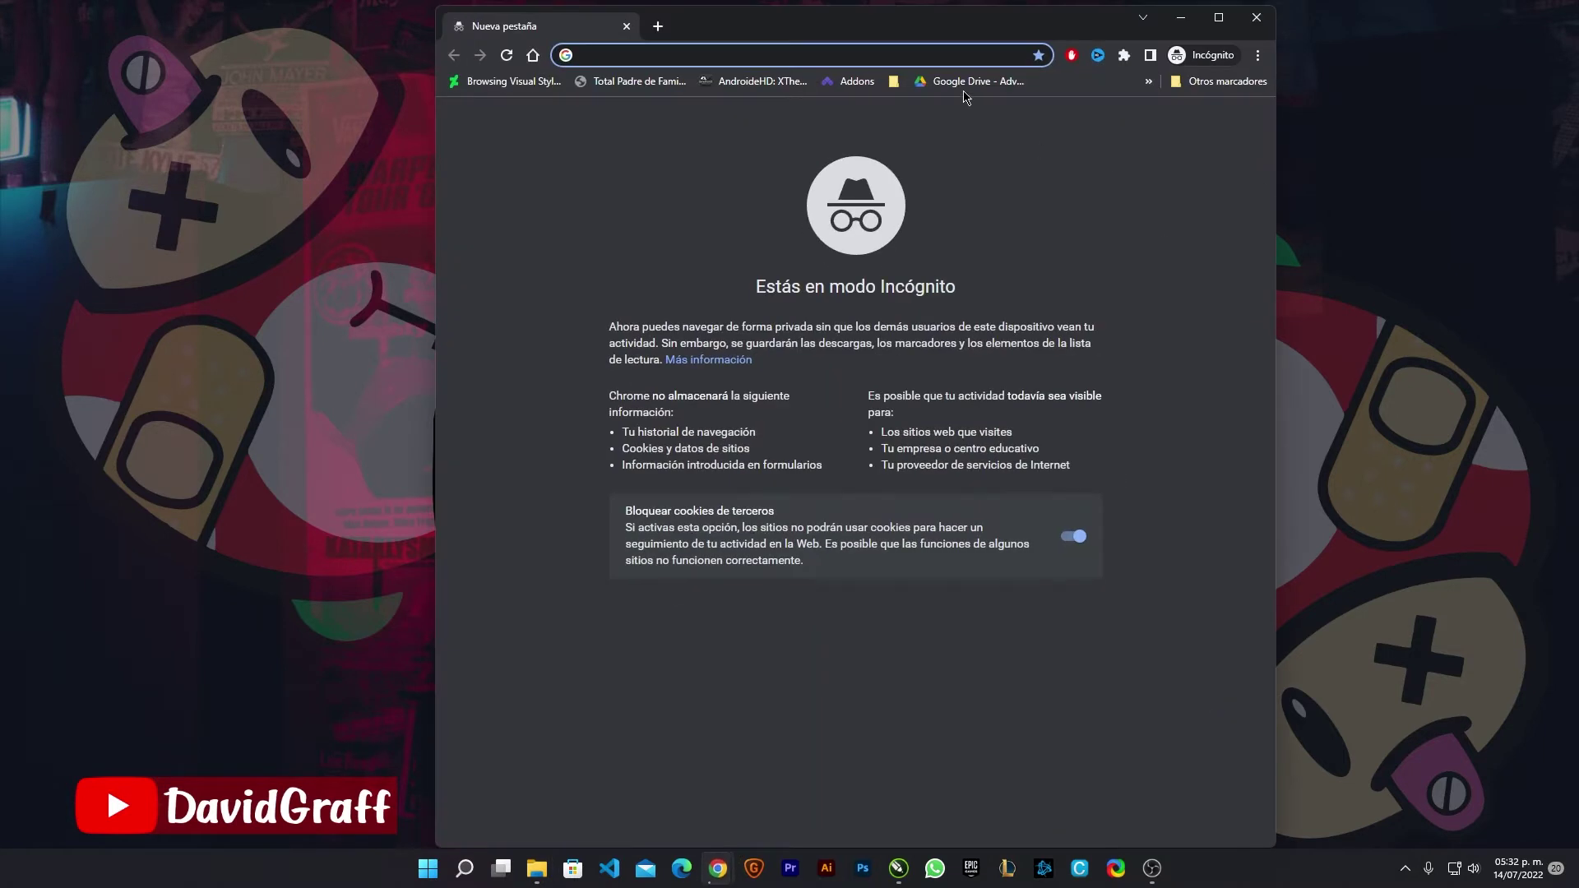
pyautogui.write('davi')
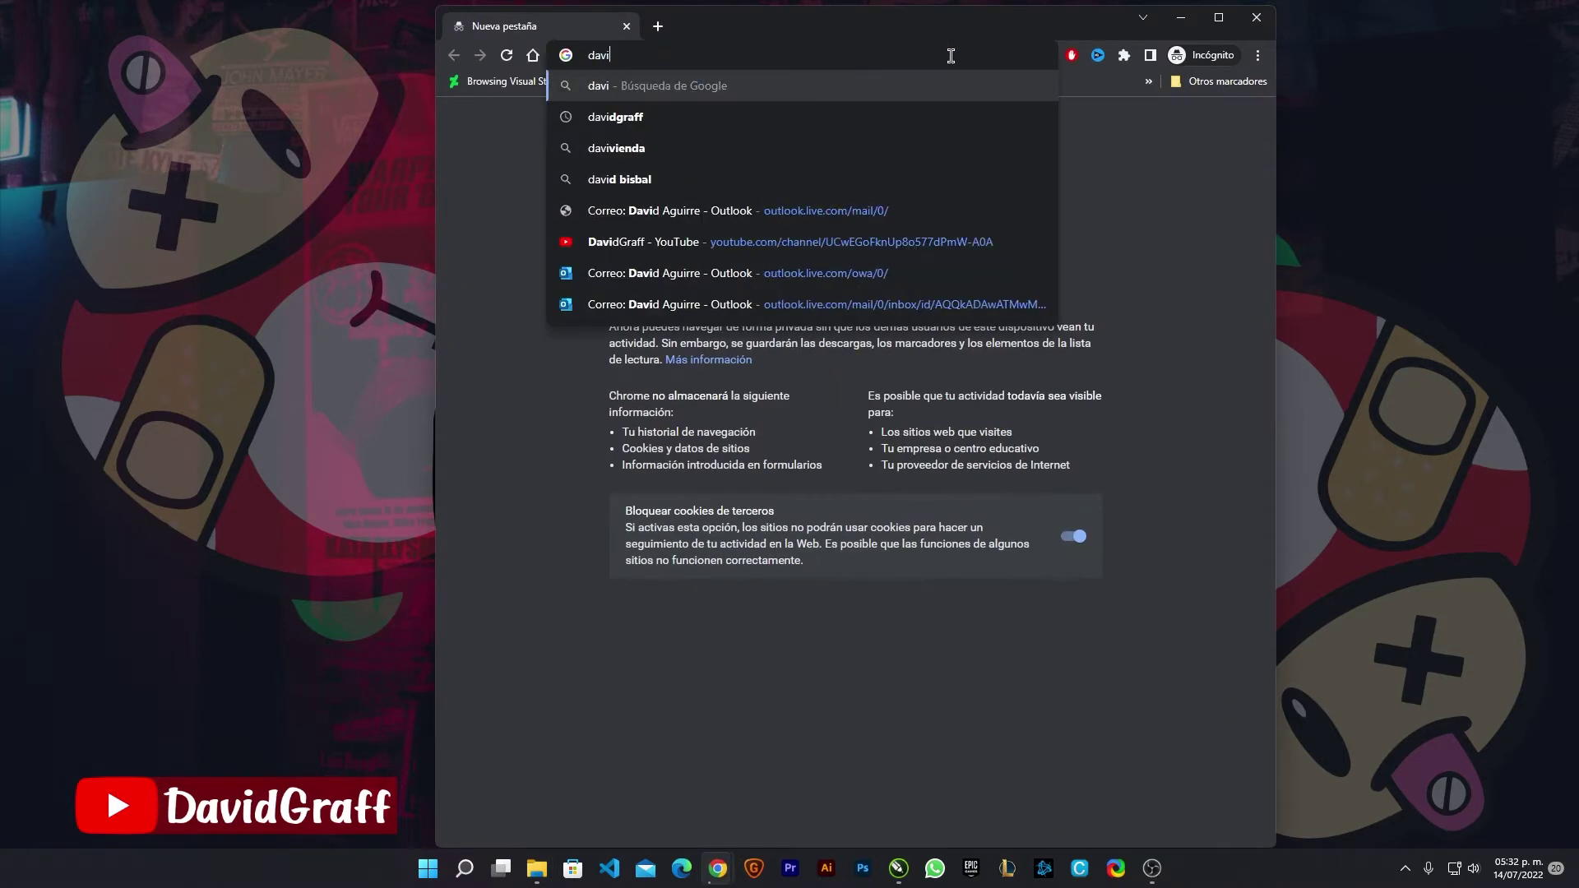
pyautogui.write('dgraff')
pyautogui.press('Return')
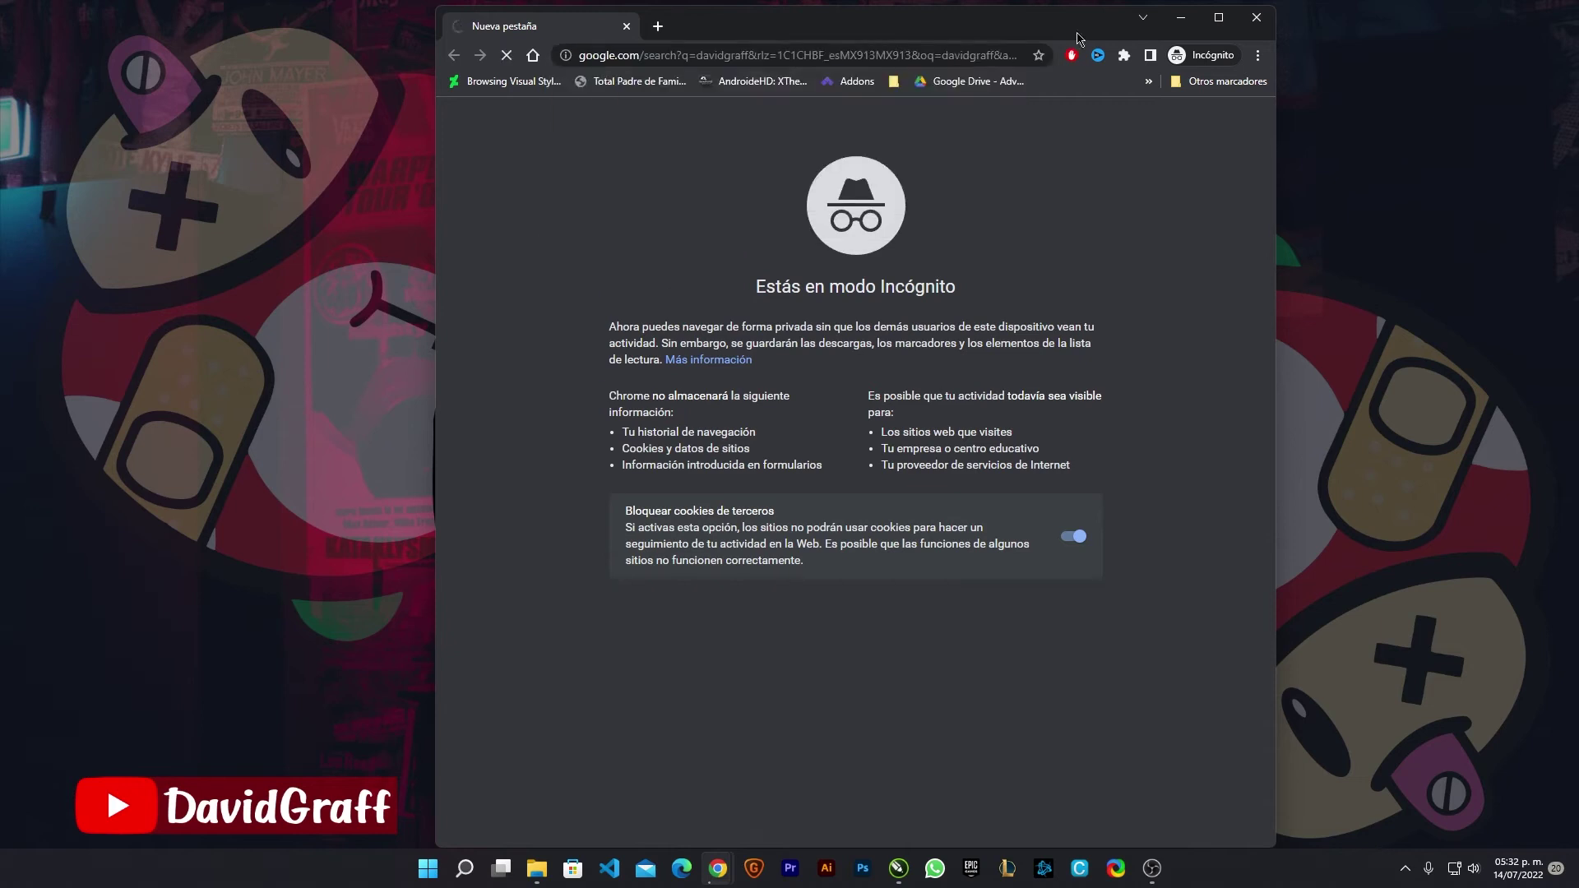
pyautogui.doubleClick(1081, 33)
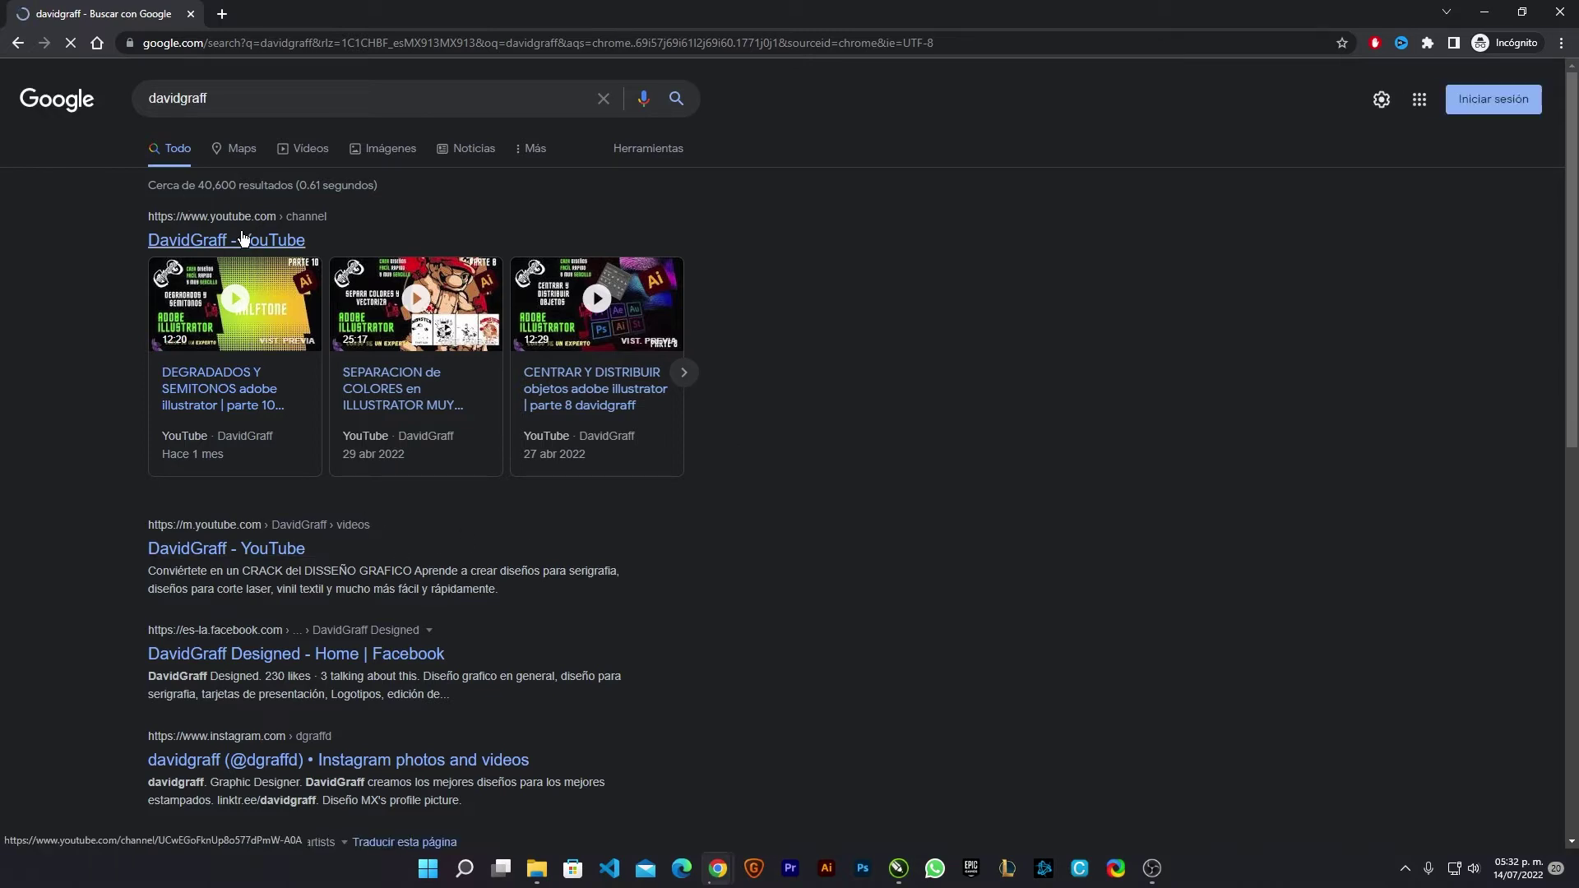
pyautogui.click(243, 237)
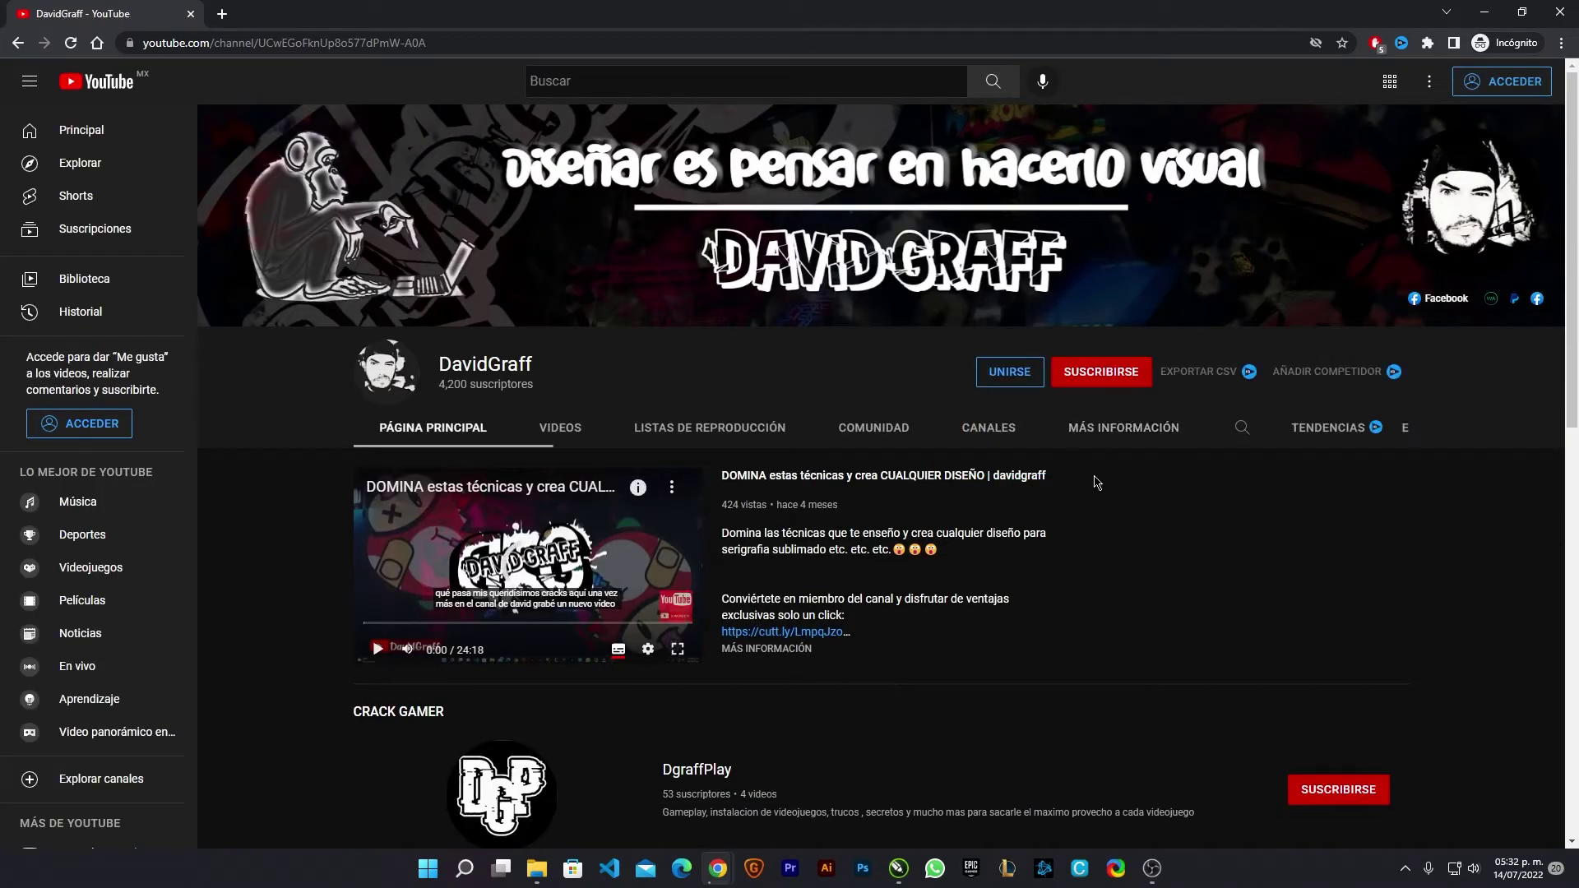
# - Browse the DavidGraff channel and its Community tab, ending back on the channel home page
pyautogui.scroll(-3, 1167, 419)
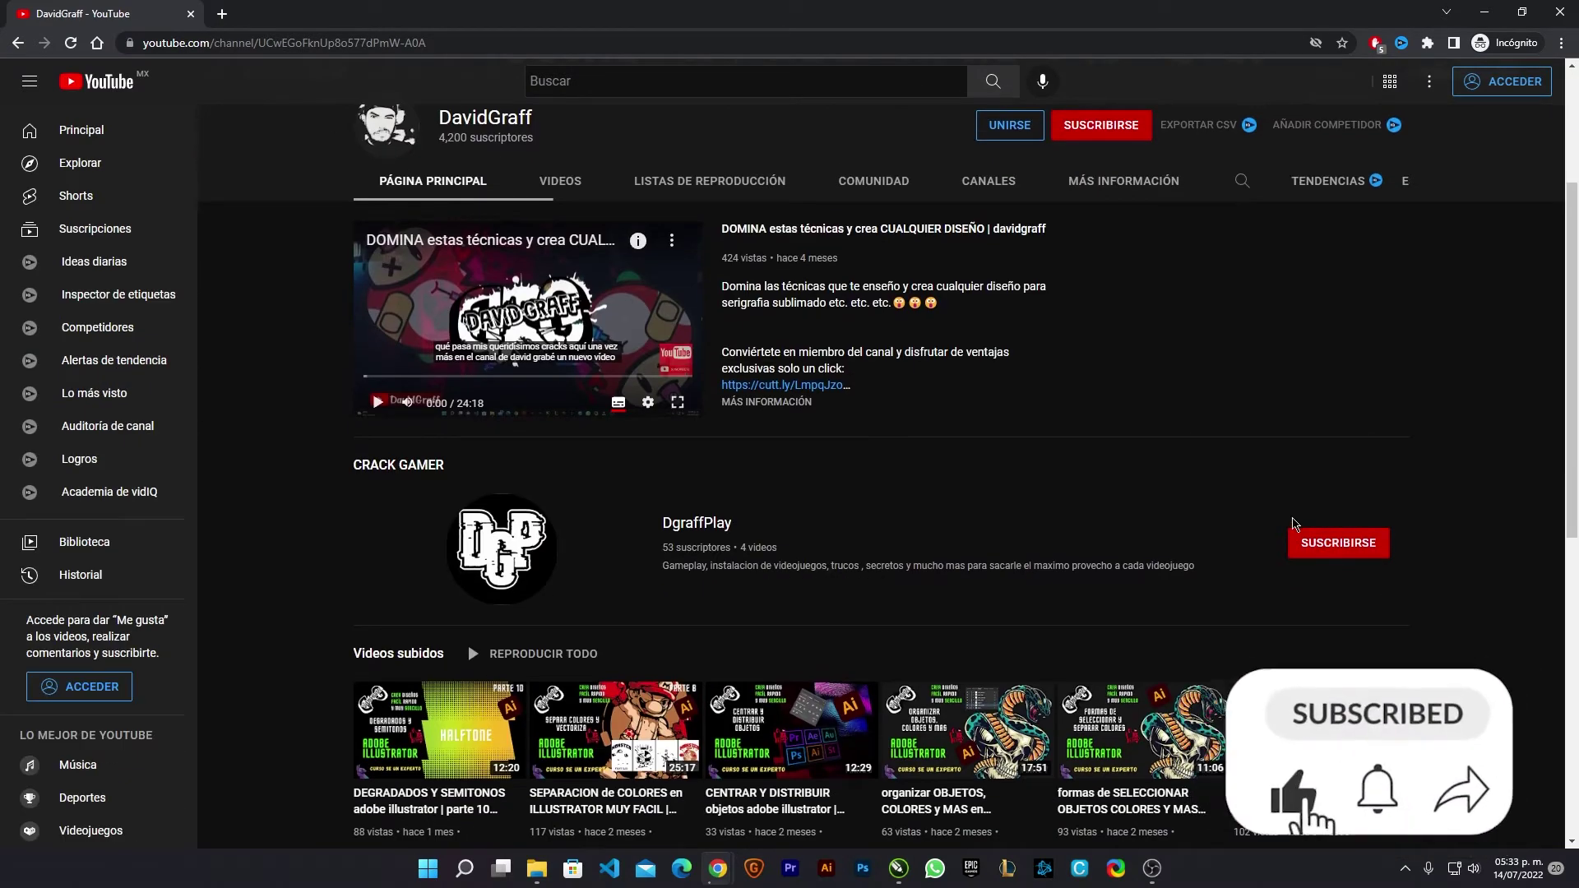
pyautogui.scroll(-2, 1296, 528)
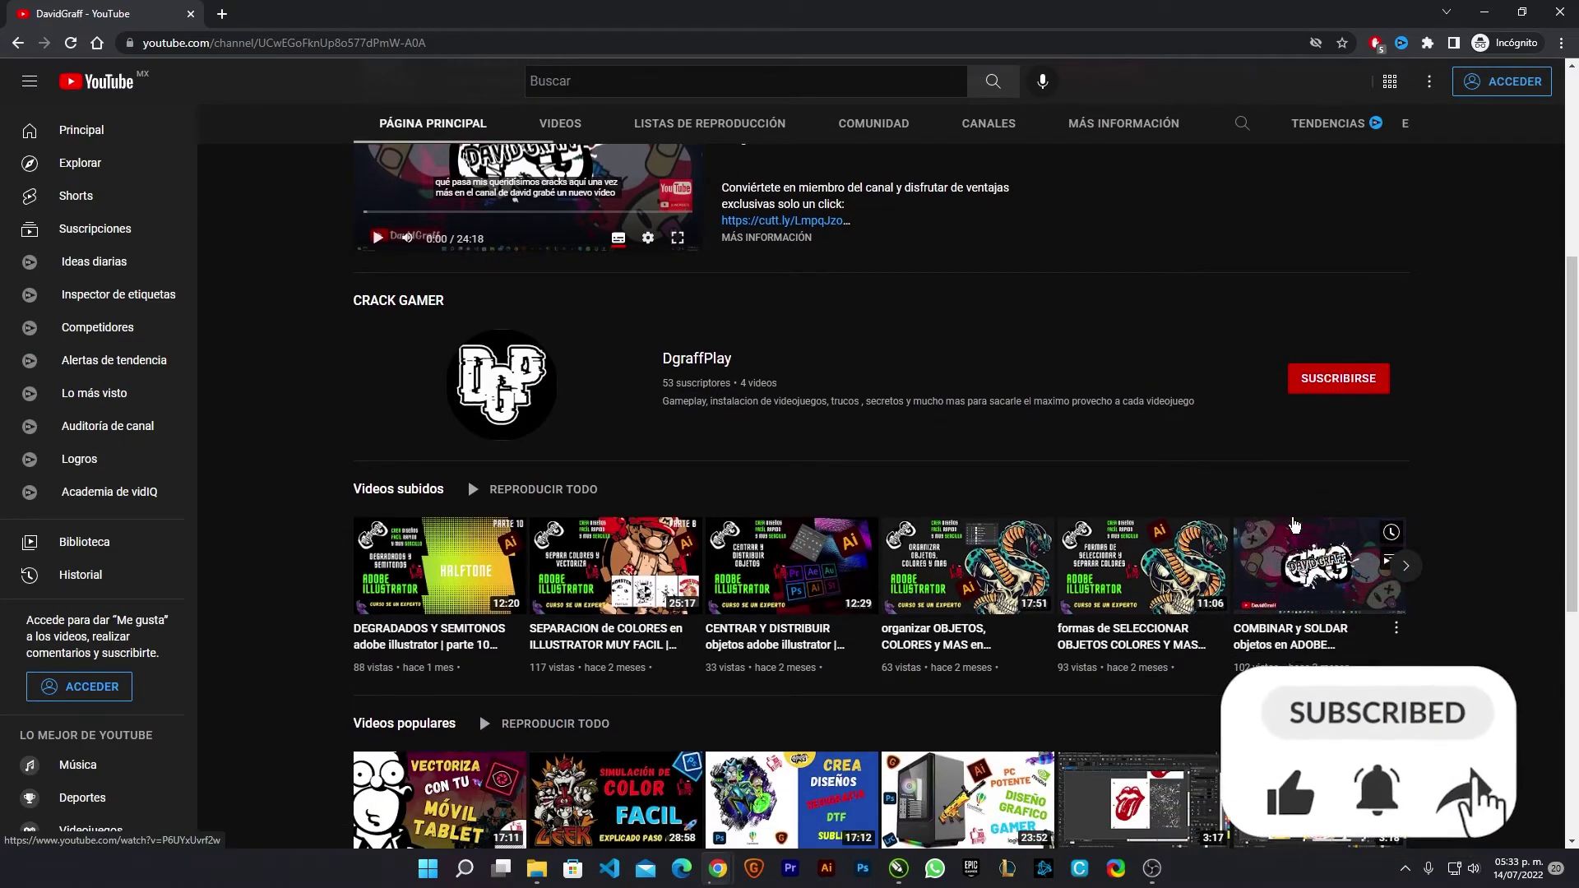
pyautogui.moveTo(1319, 565)
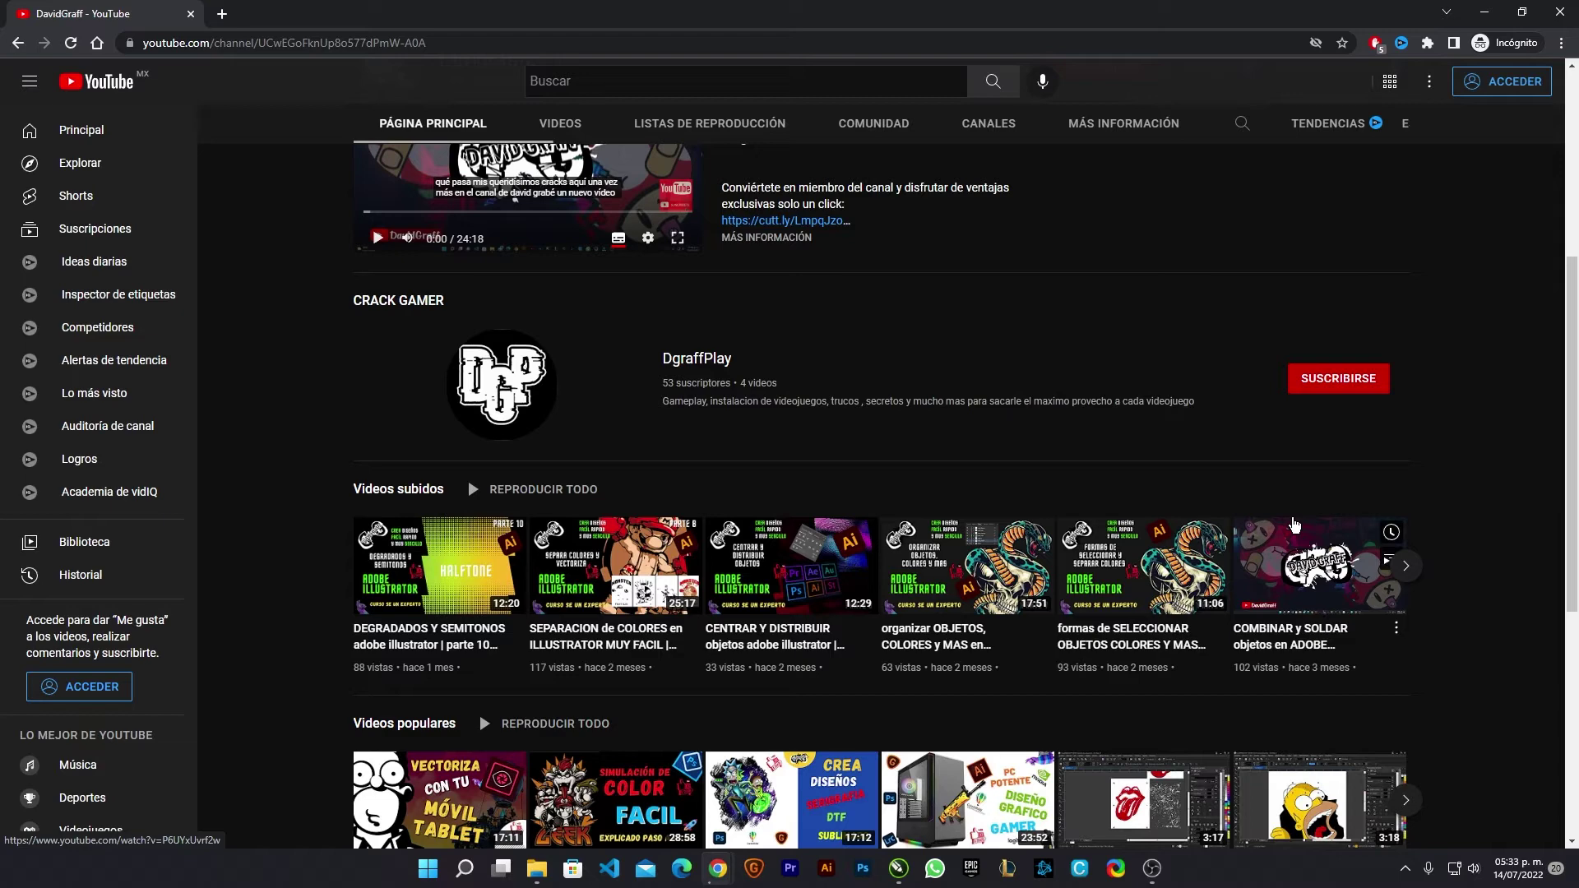
pyautogui.scroll(-4, 1171, 633)
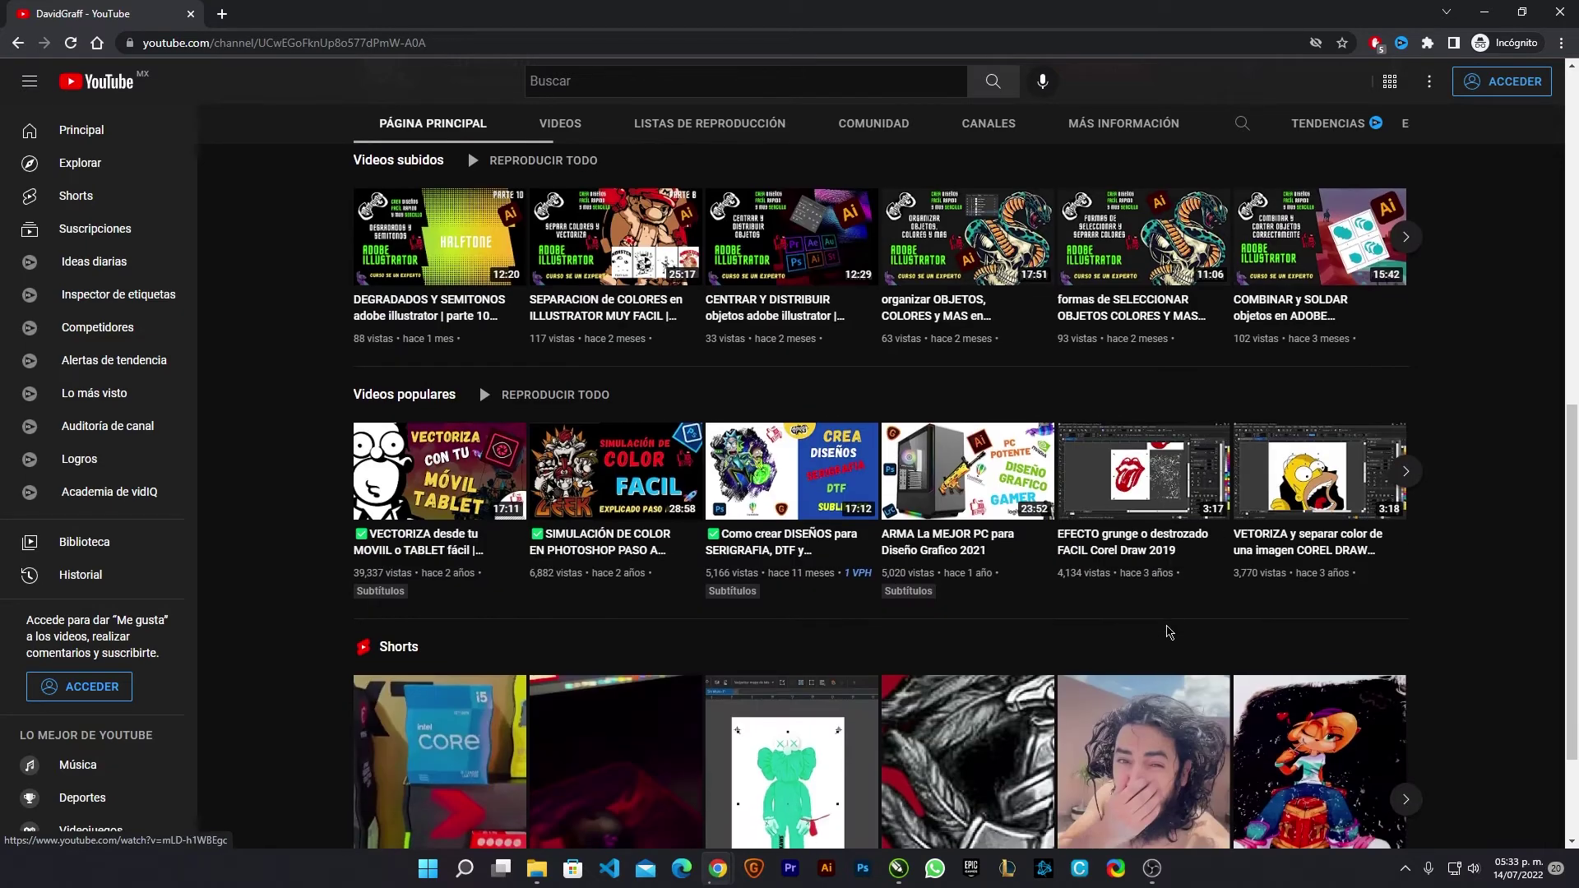
pyautogui.scroll(4, 1171, 633)
pyautogui.scroll(2, 1171, 633)
pyautogui.scroll(3, 1171, 633)
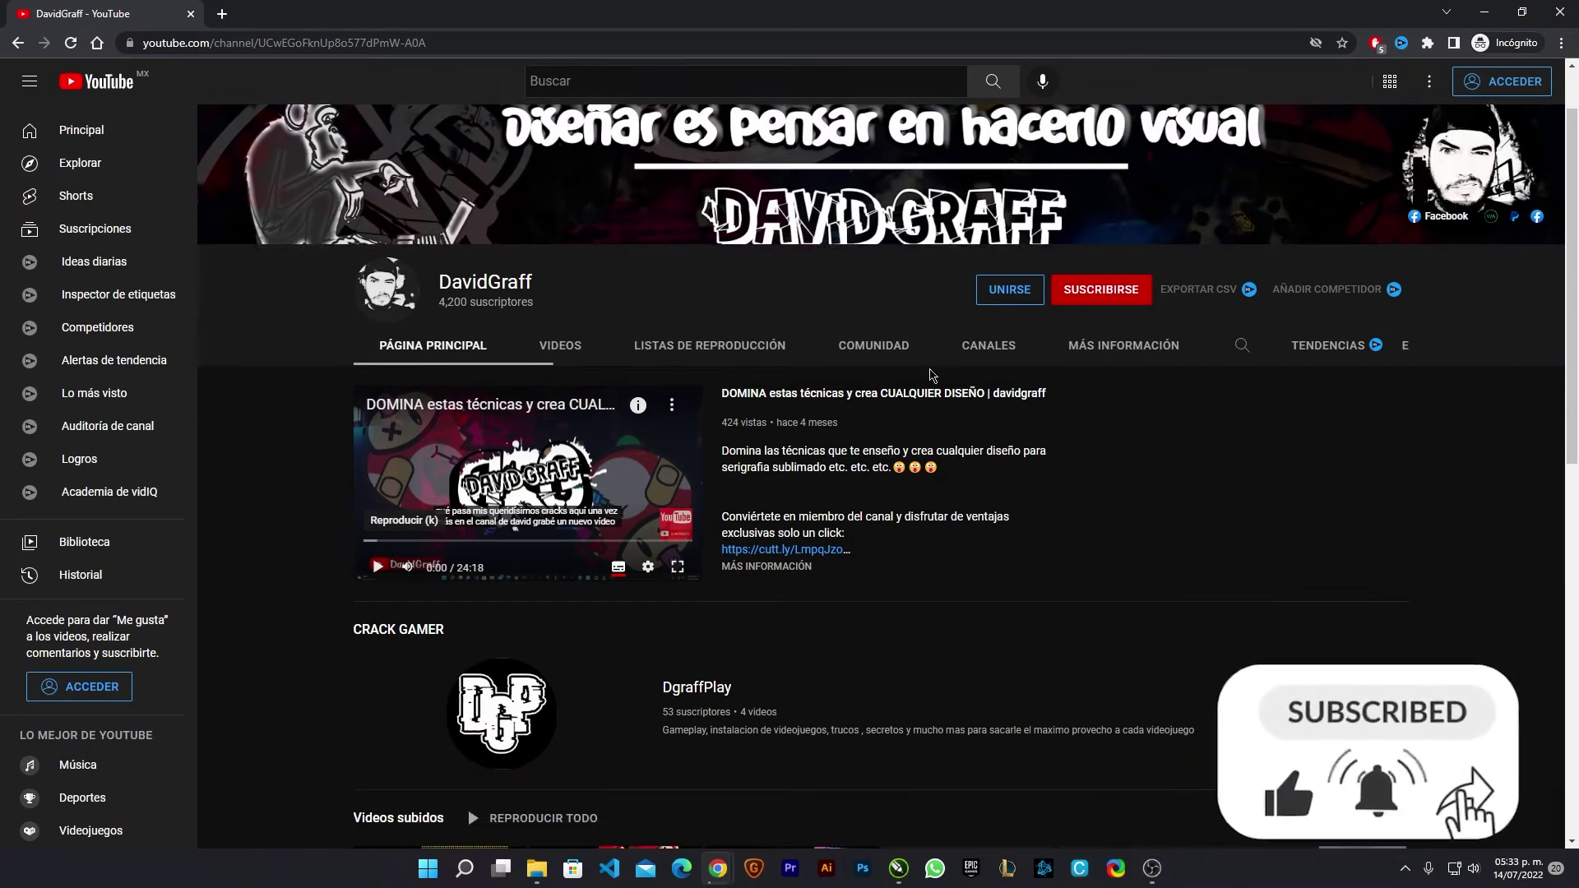
pyautogui.click(873, 428)
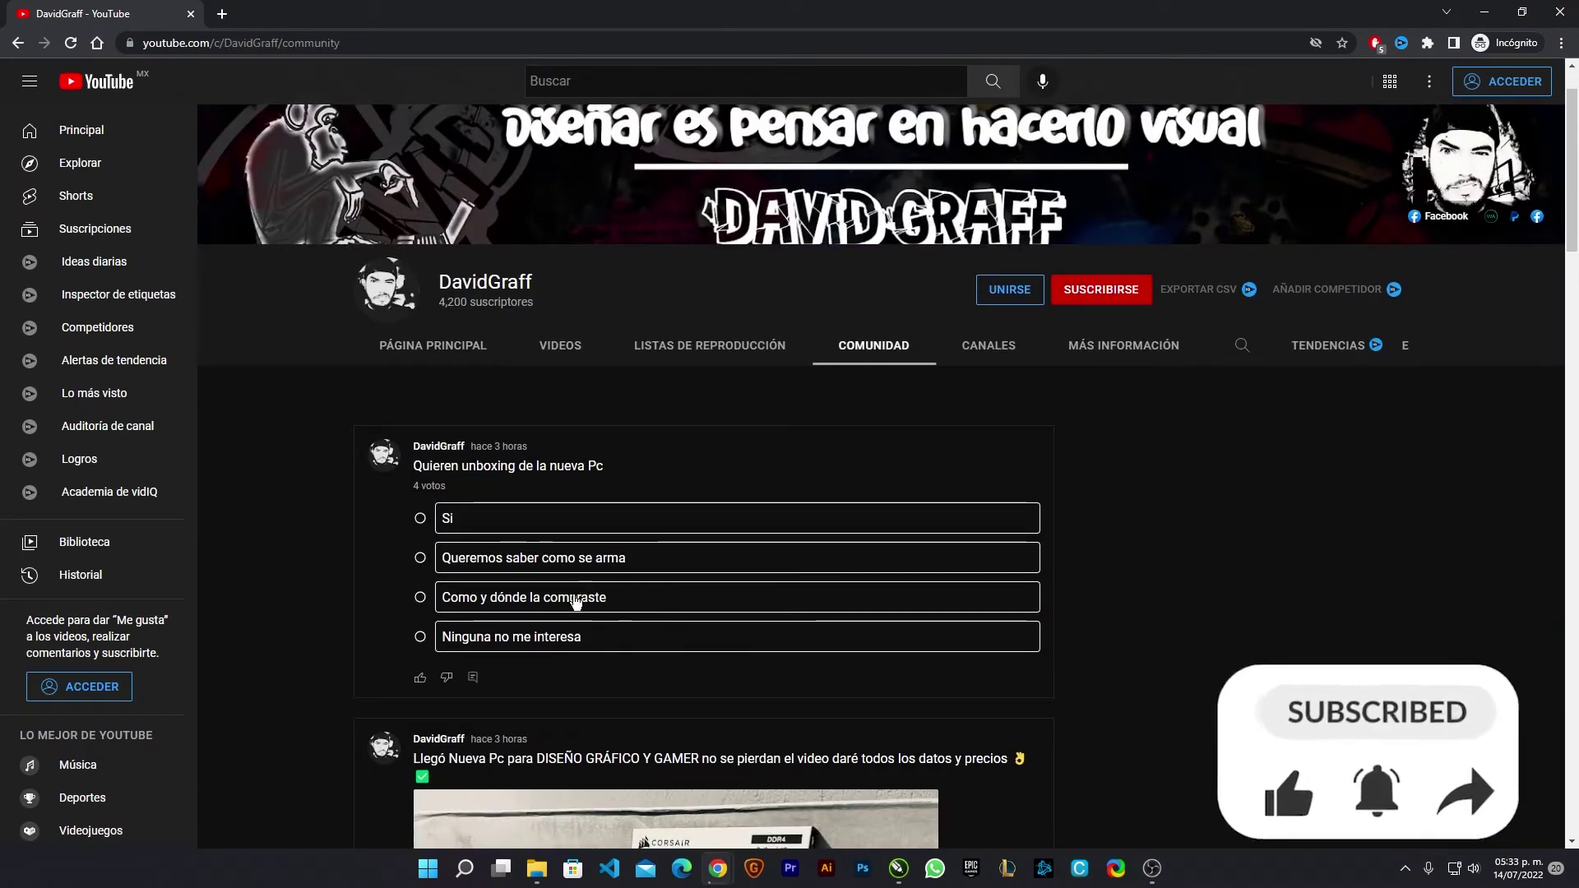
pyautogui.hotkey('alt', 'Left')
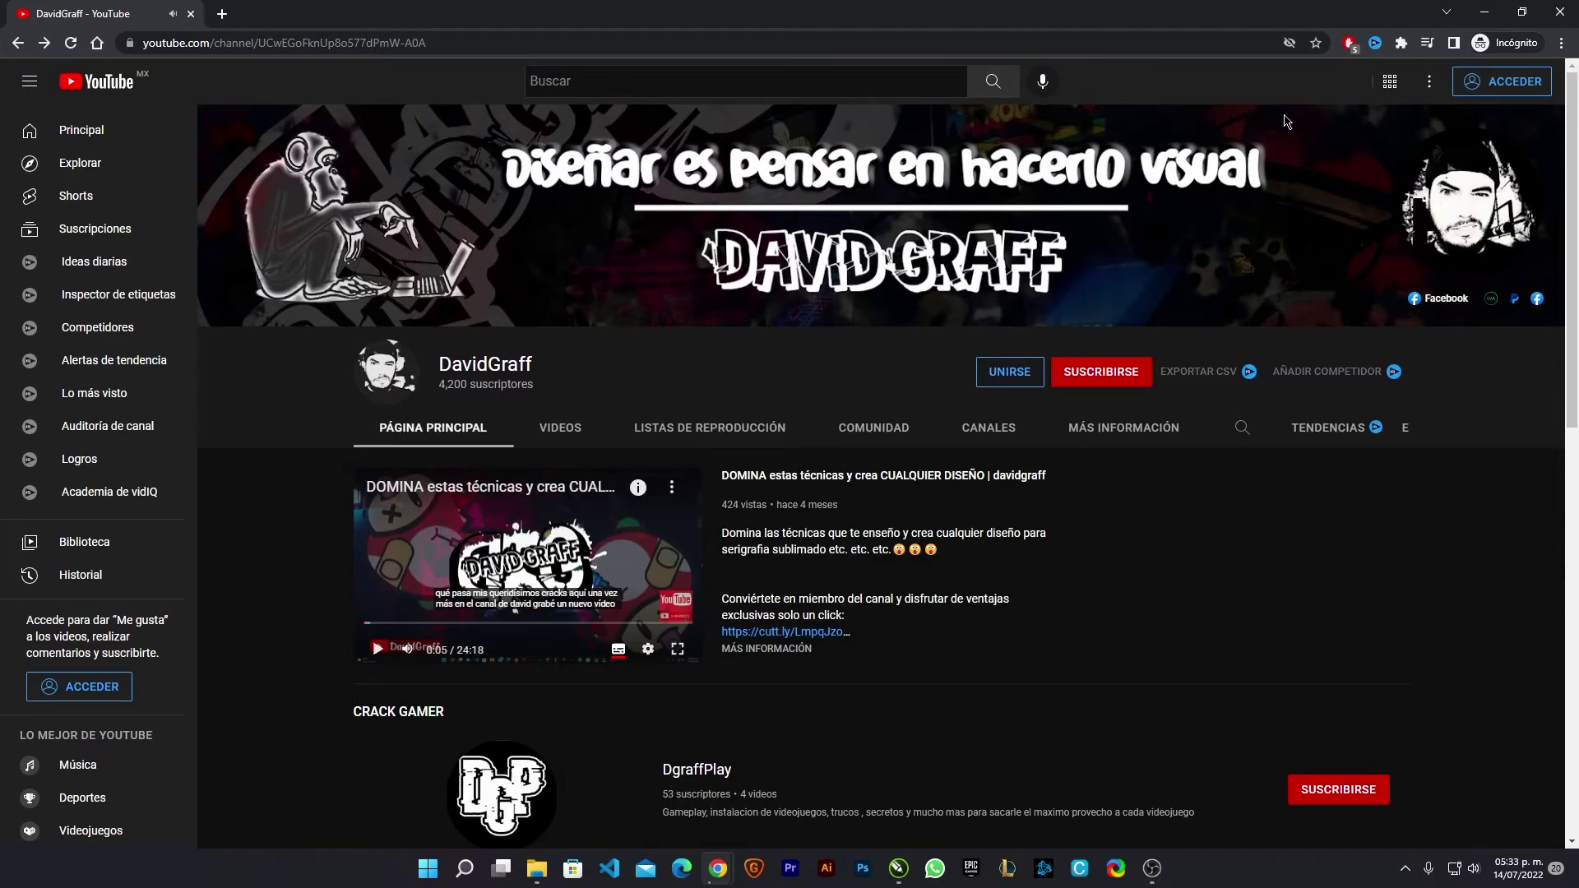
pyautogui.click(1481, 10)
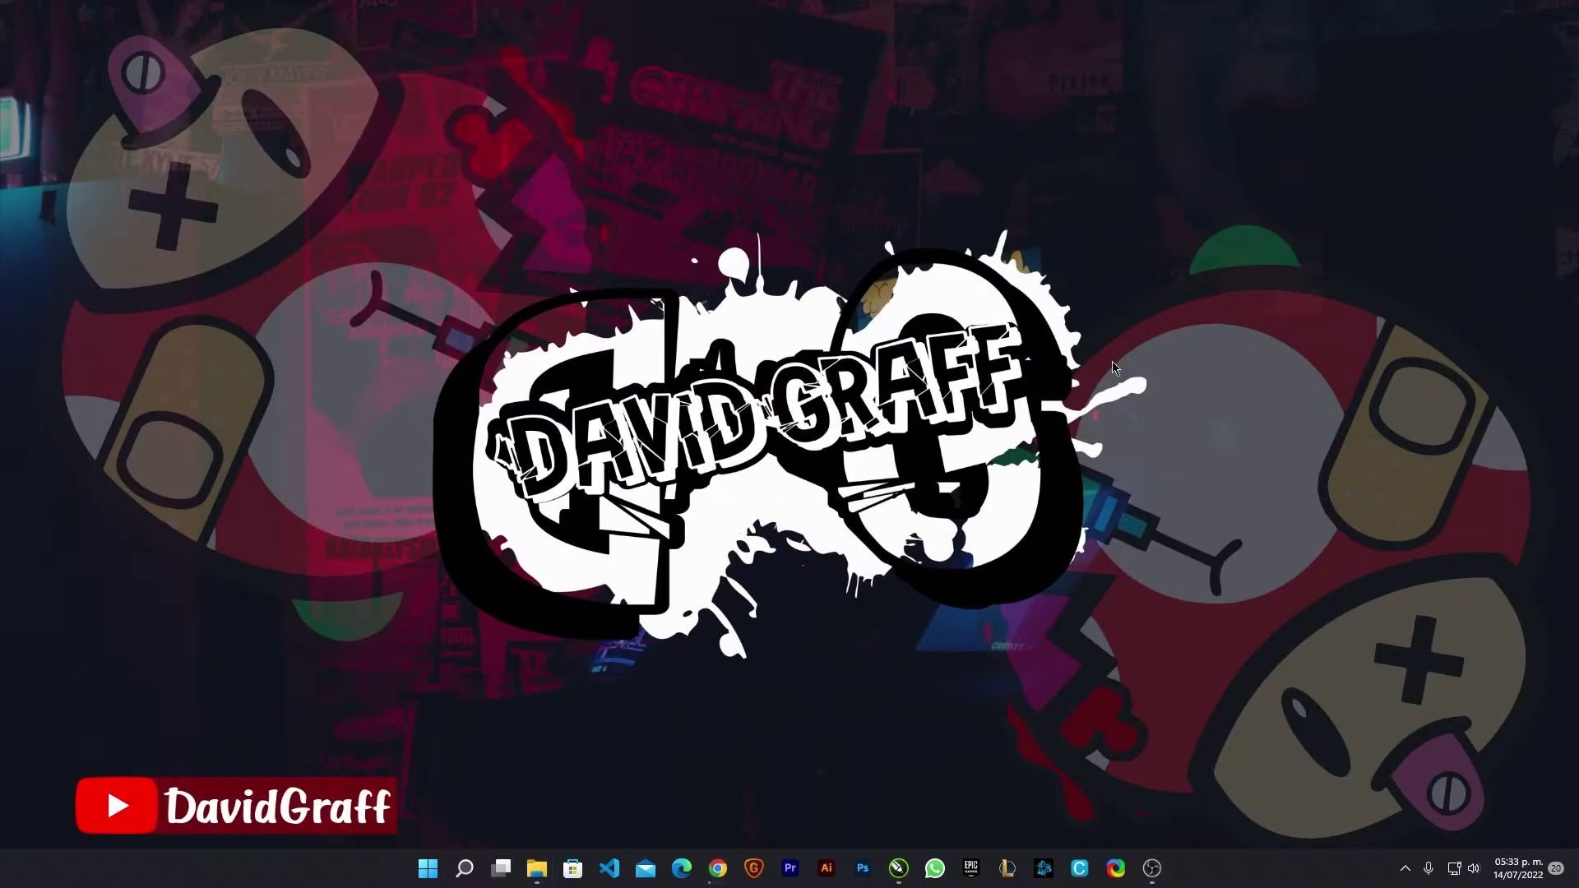
pyautogui.moveTo(717, 868)
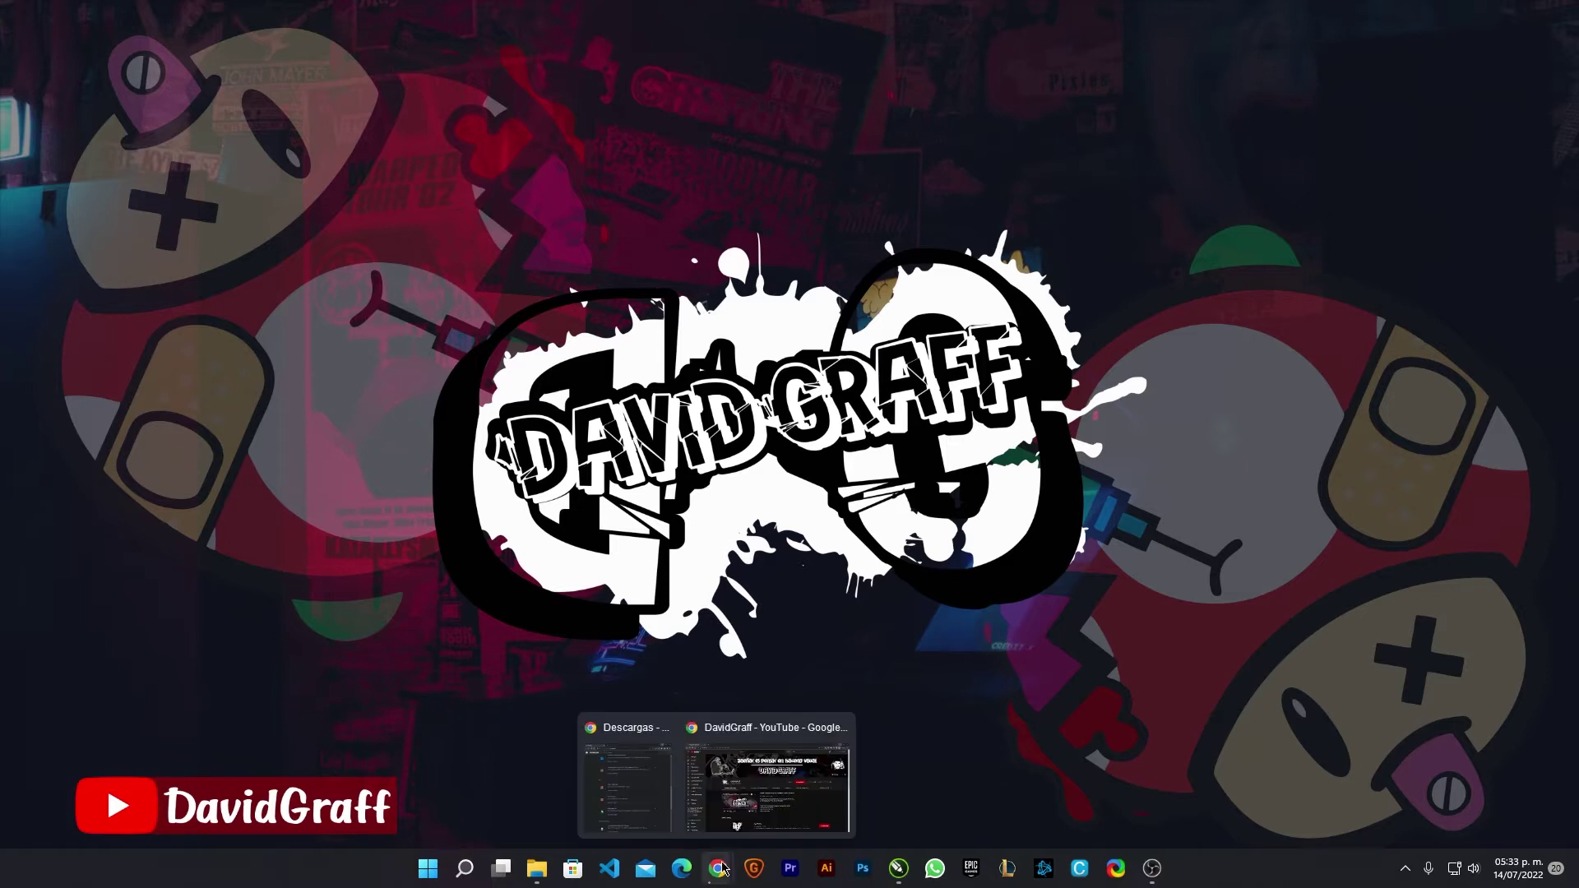
pyautogui.click(758, 813)
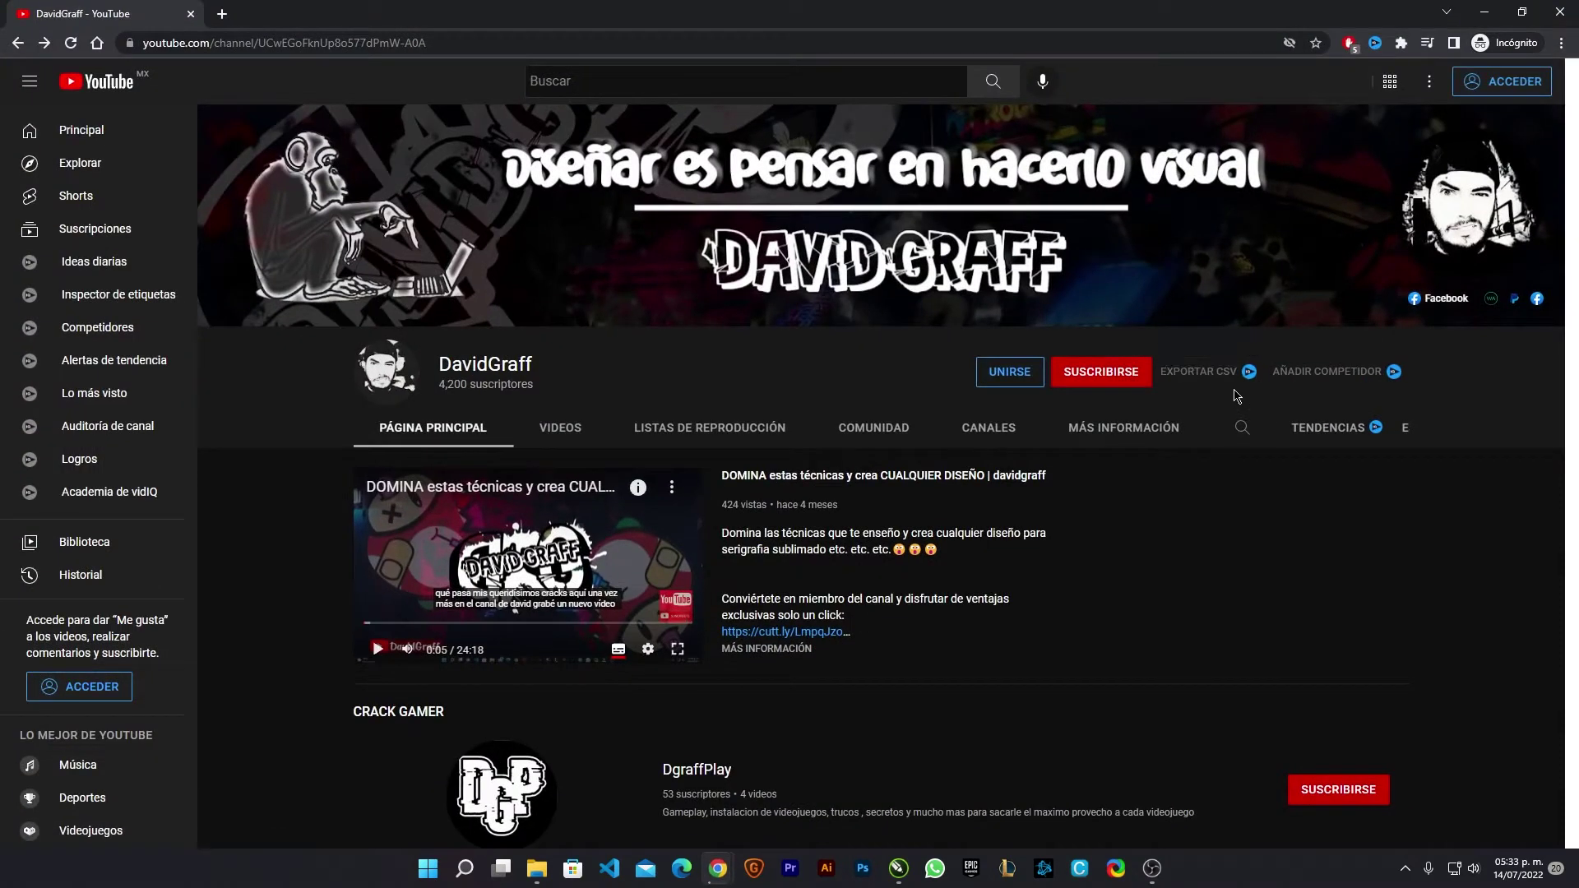
# - Open and look through the channel's linked DavidGraff Designed Facebook page
pyautogui.click(1445, 301)
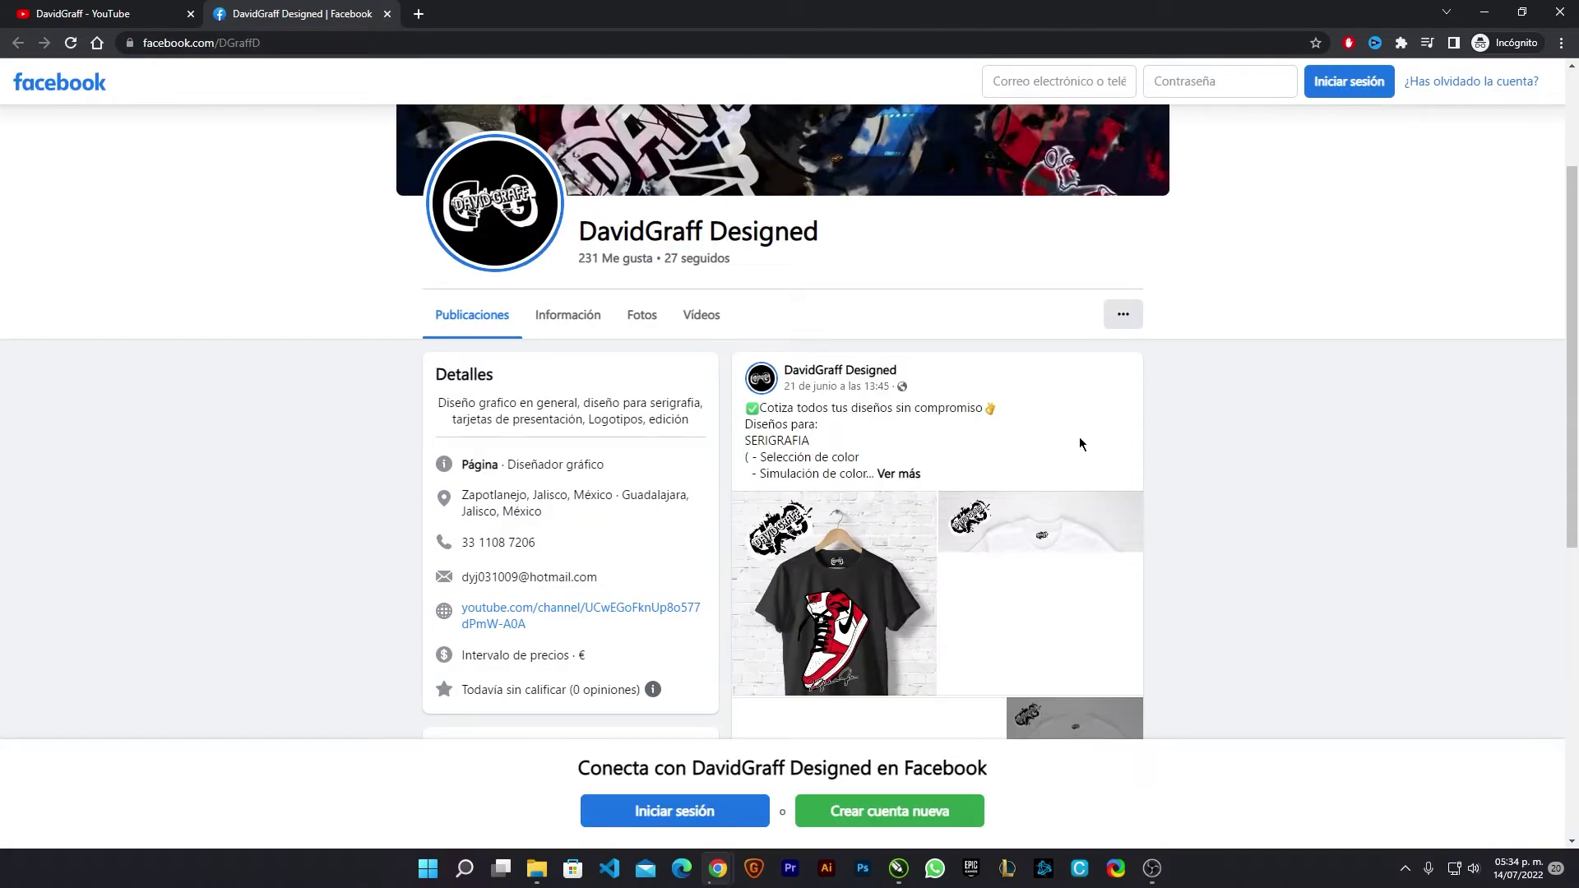
pyautogui.scroll(-3, 1151, 461)
pyautogui.scroll(5, 1148, 462)
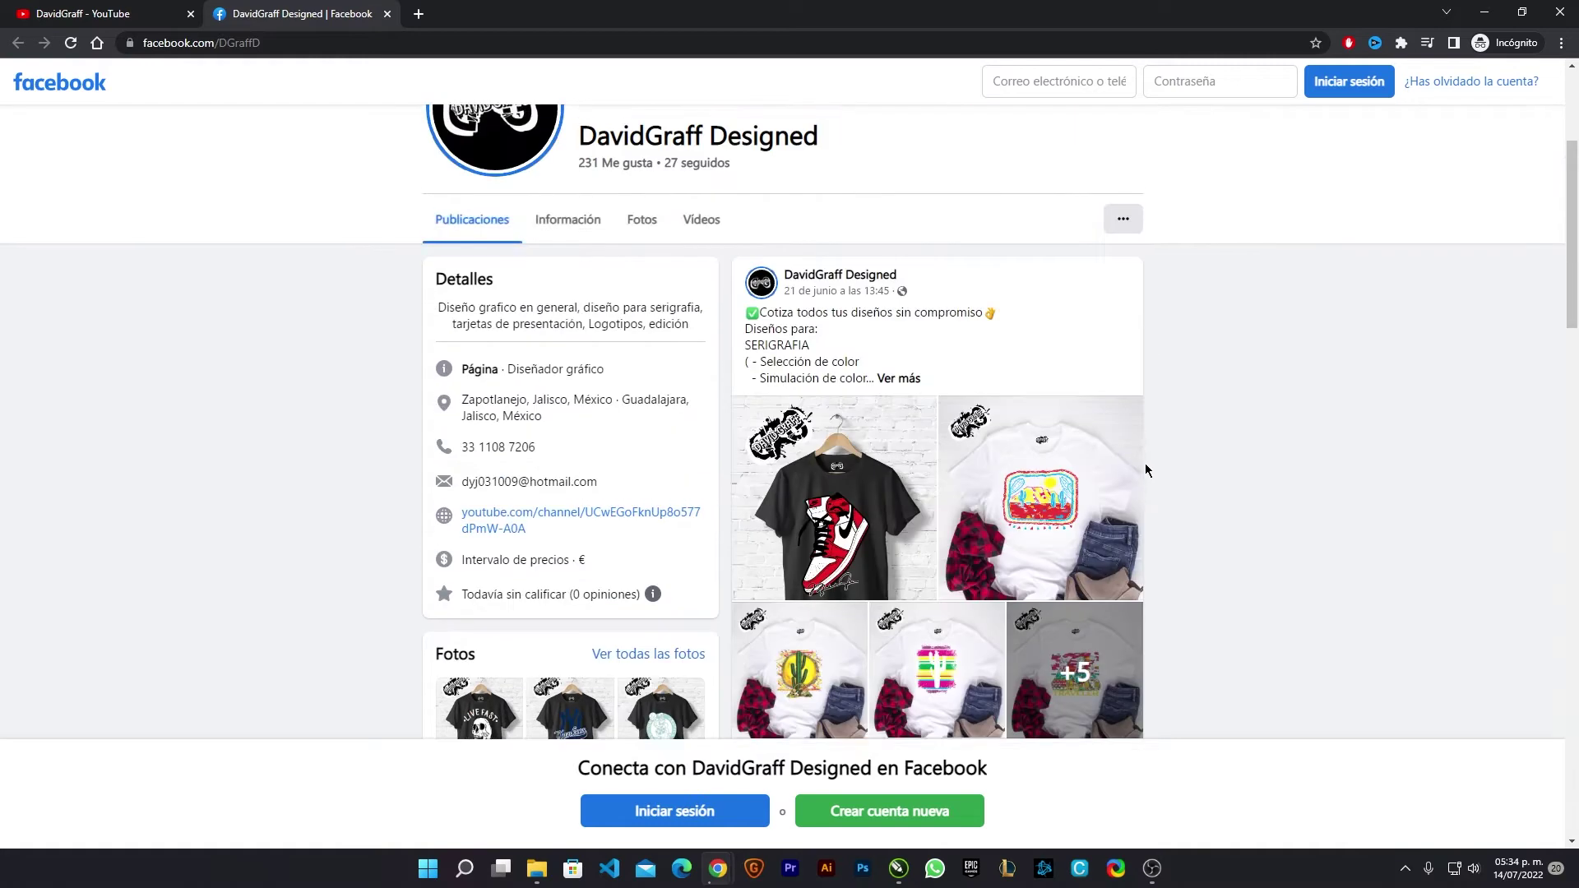
# - View the Diseño Grafico By DavidGraff group, then close the Facebook tabs
pyautogui.click(148, 14)
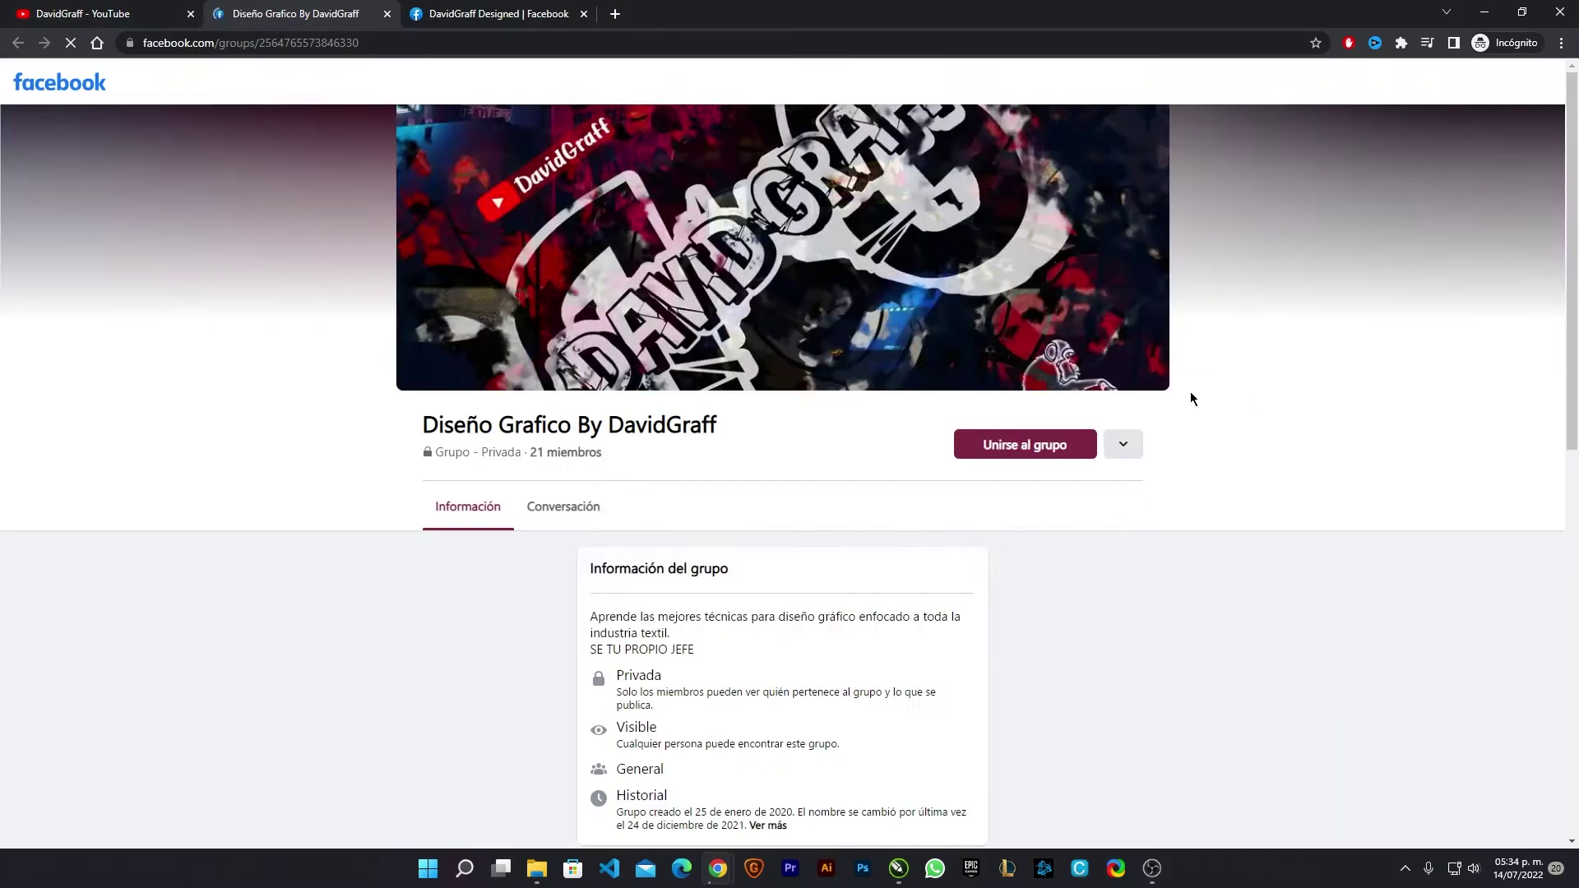
pyautogui.scroll(-3, 1069, 399)
pyautogui.scroll(3, 1051, 401)
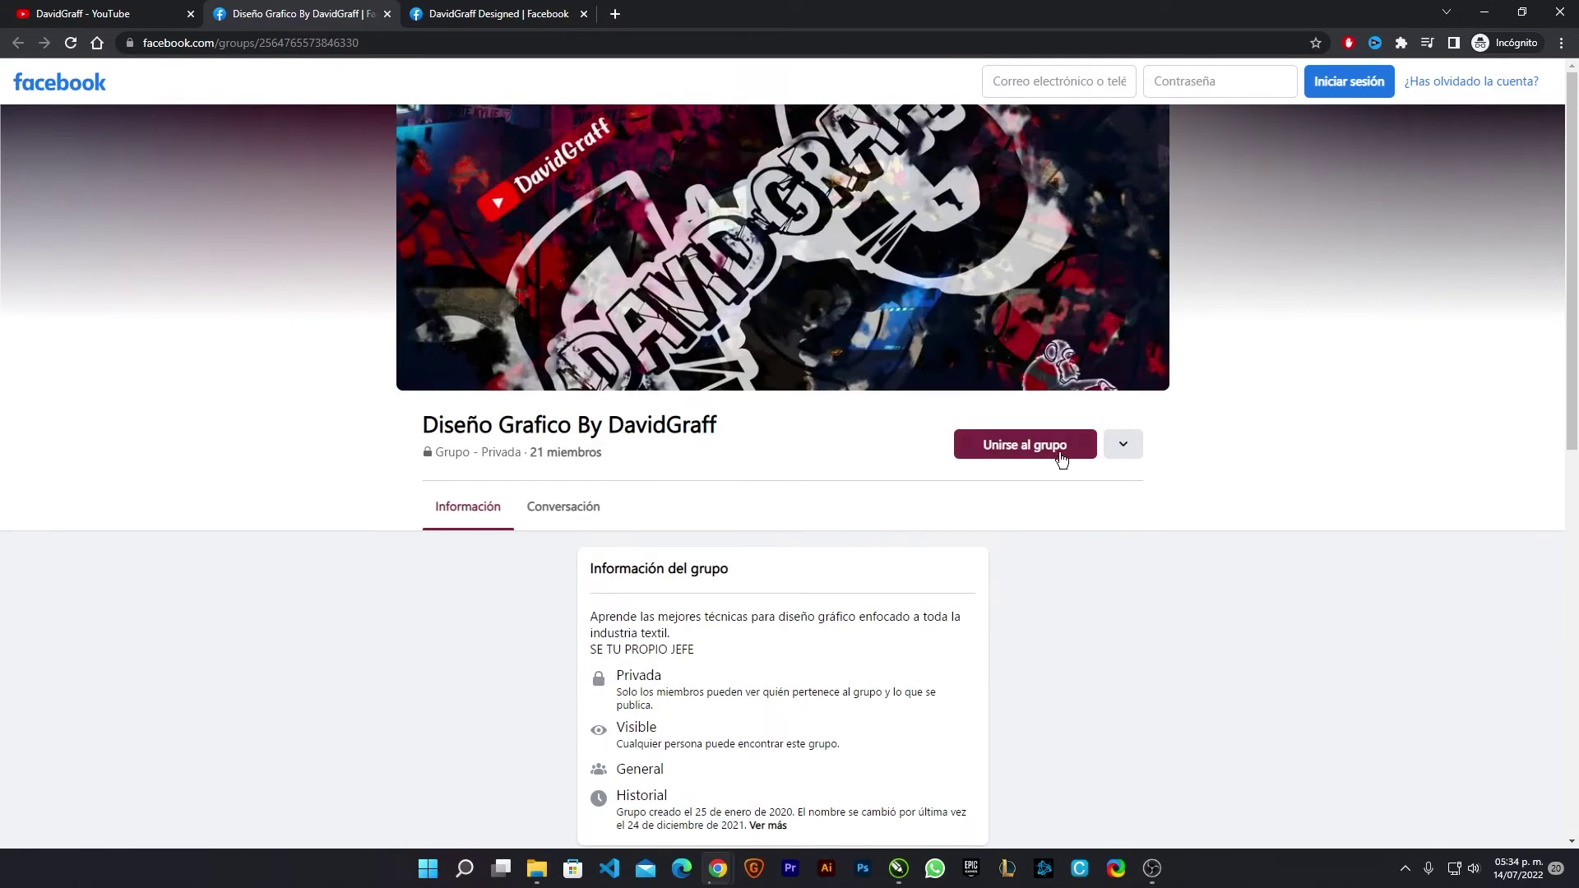
pyautogui.scroll(-3, 905, 457)
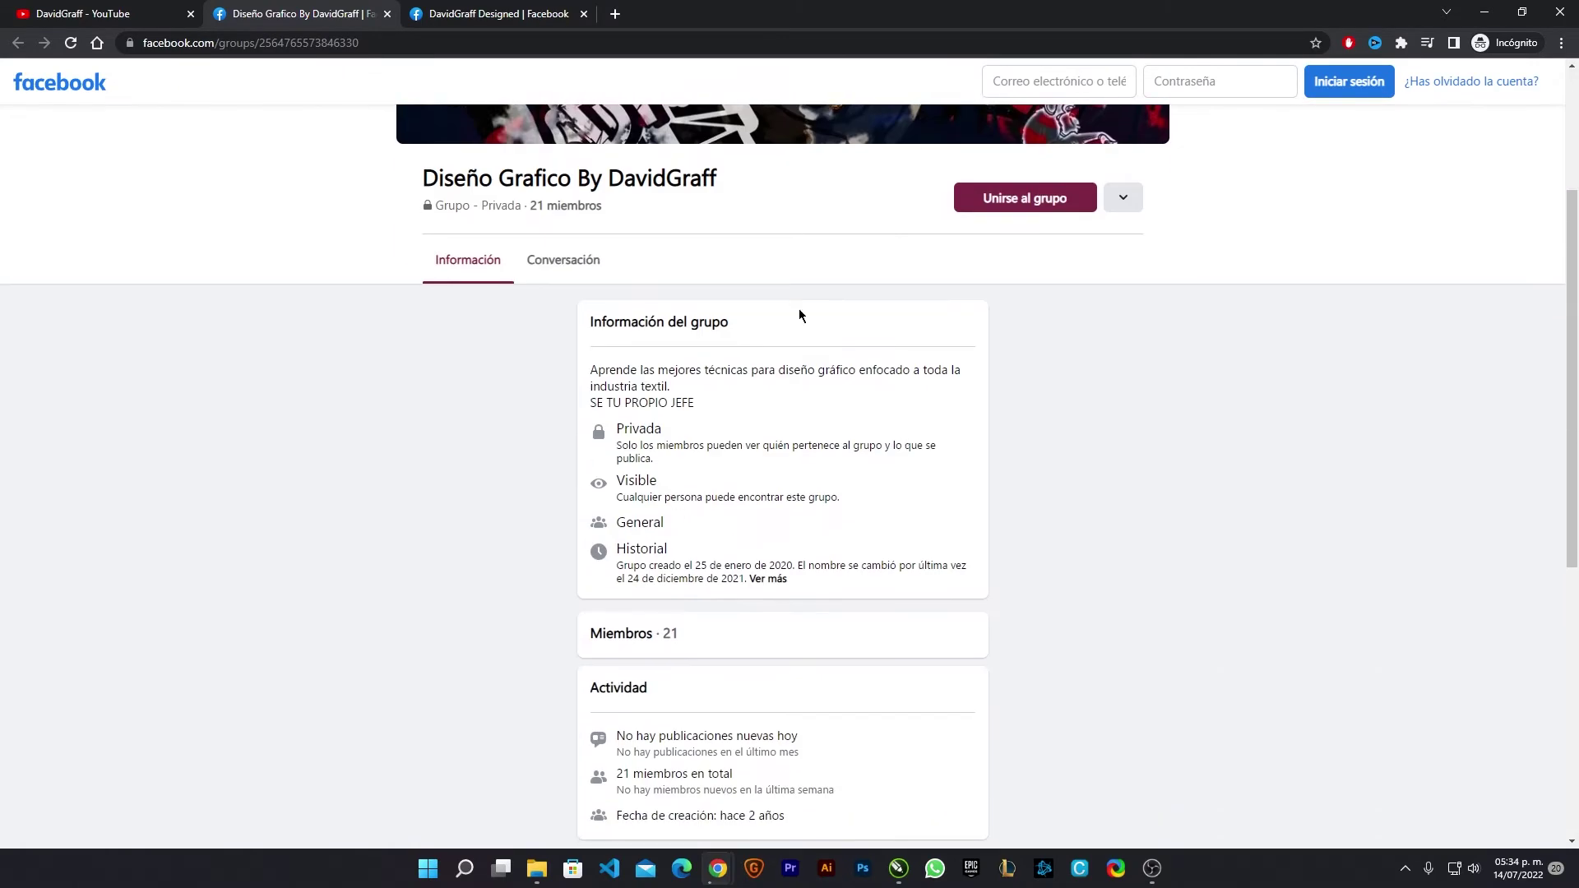
pyautogui.scroll(-1, 1104, 379)
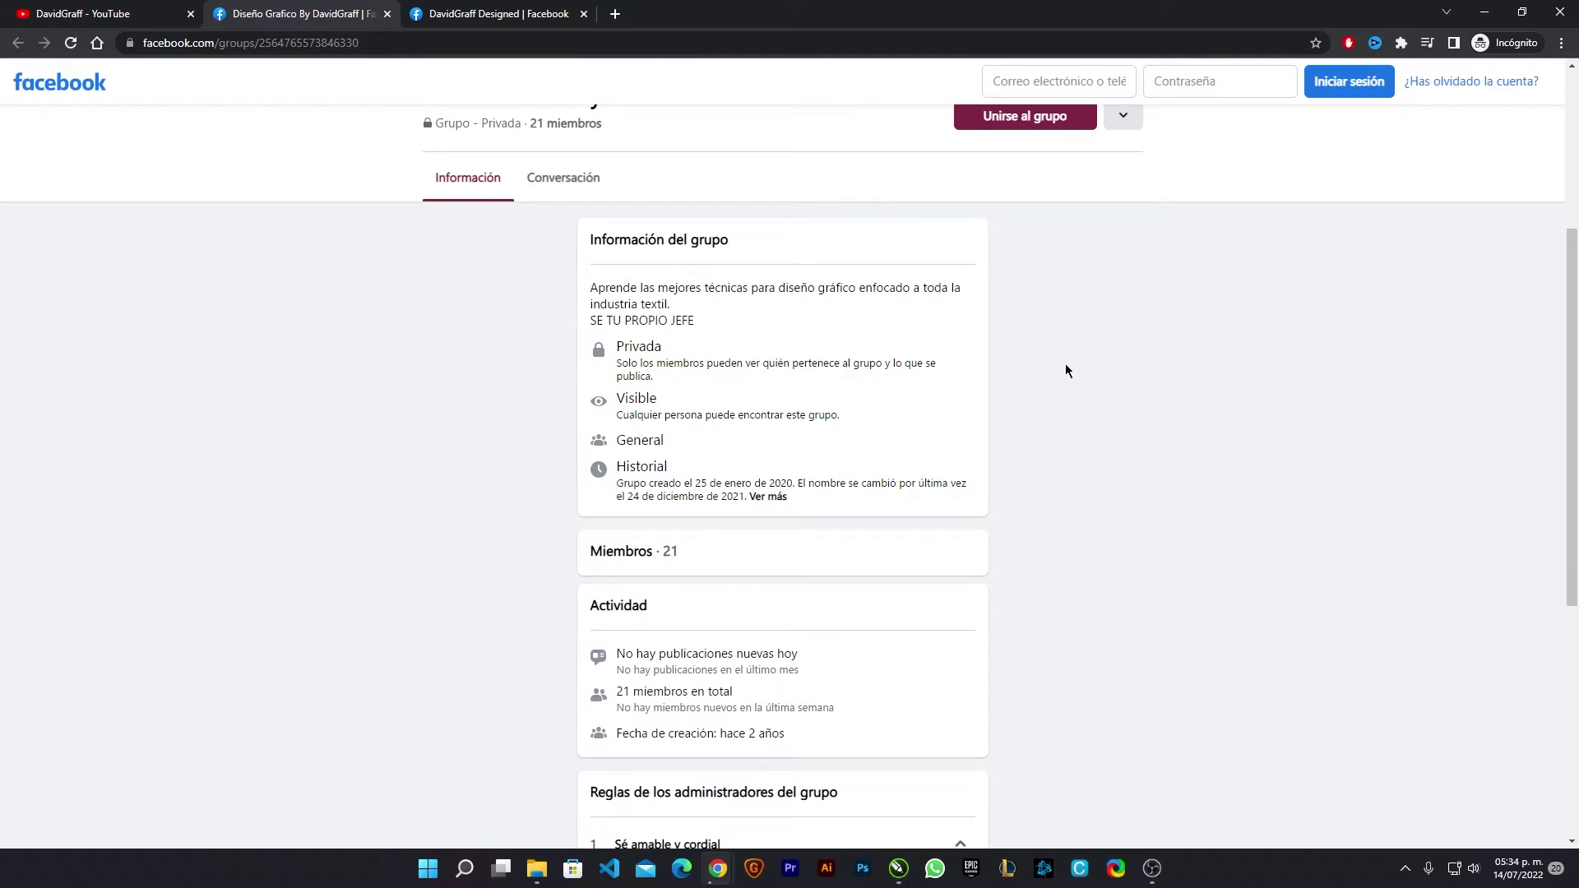
pyautogui.click(386, 14)
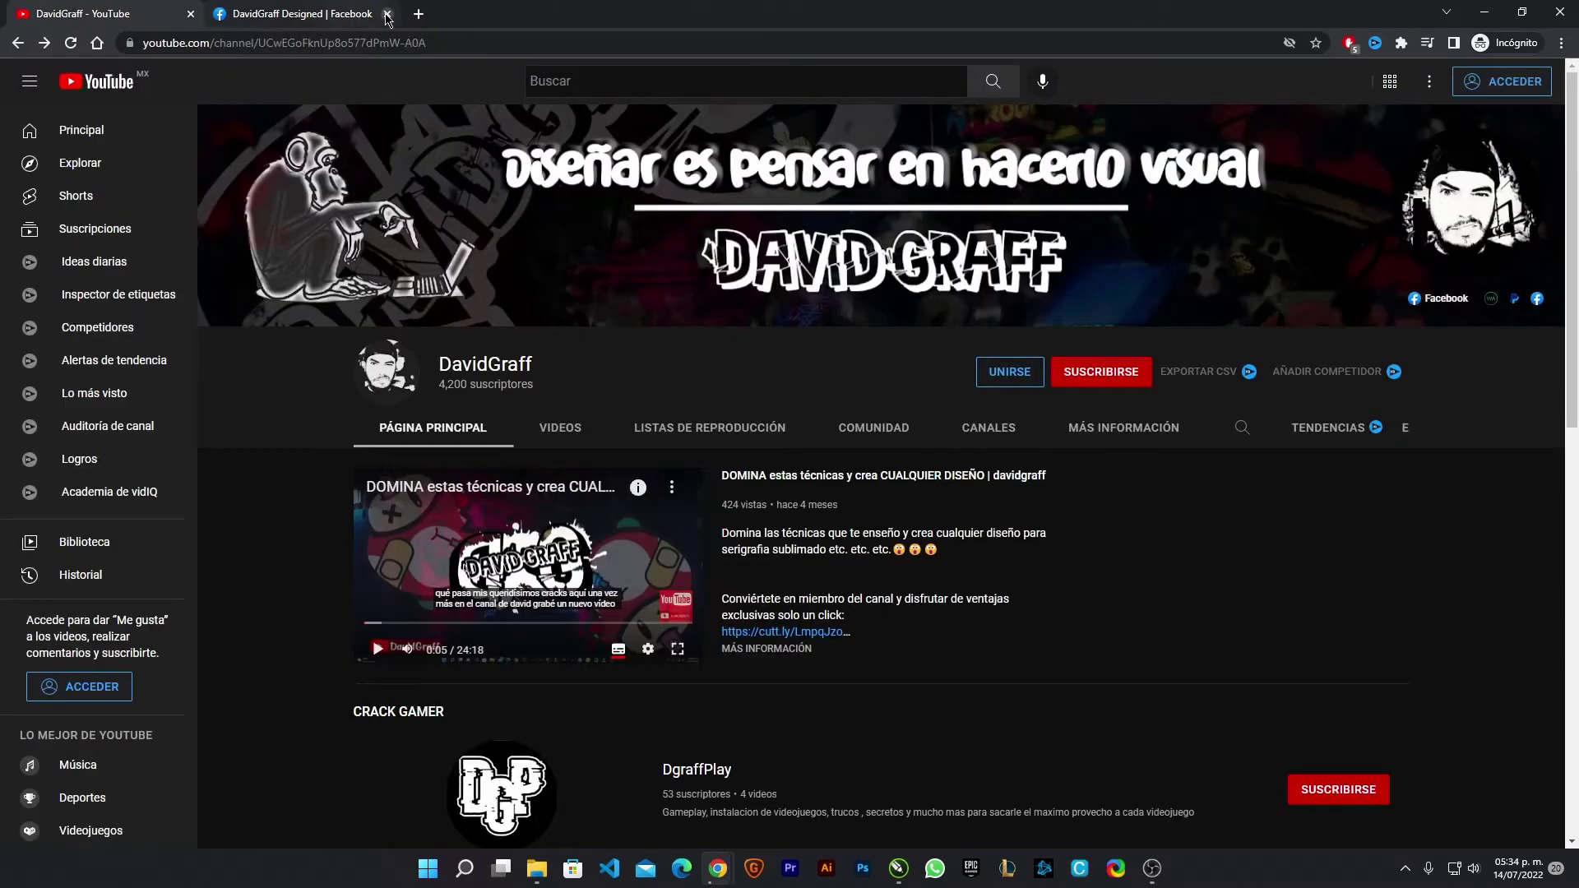
pyautogui.click(1489, 19)
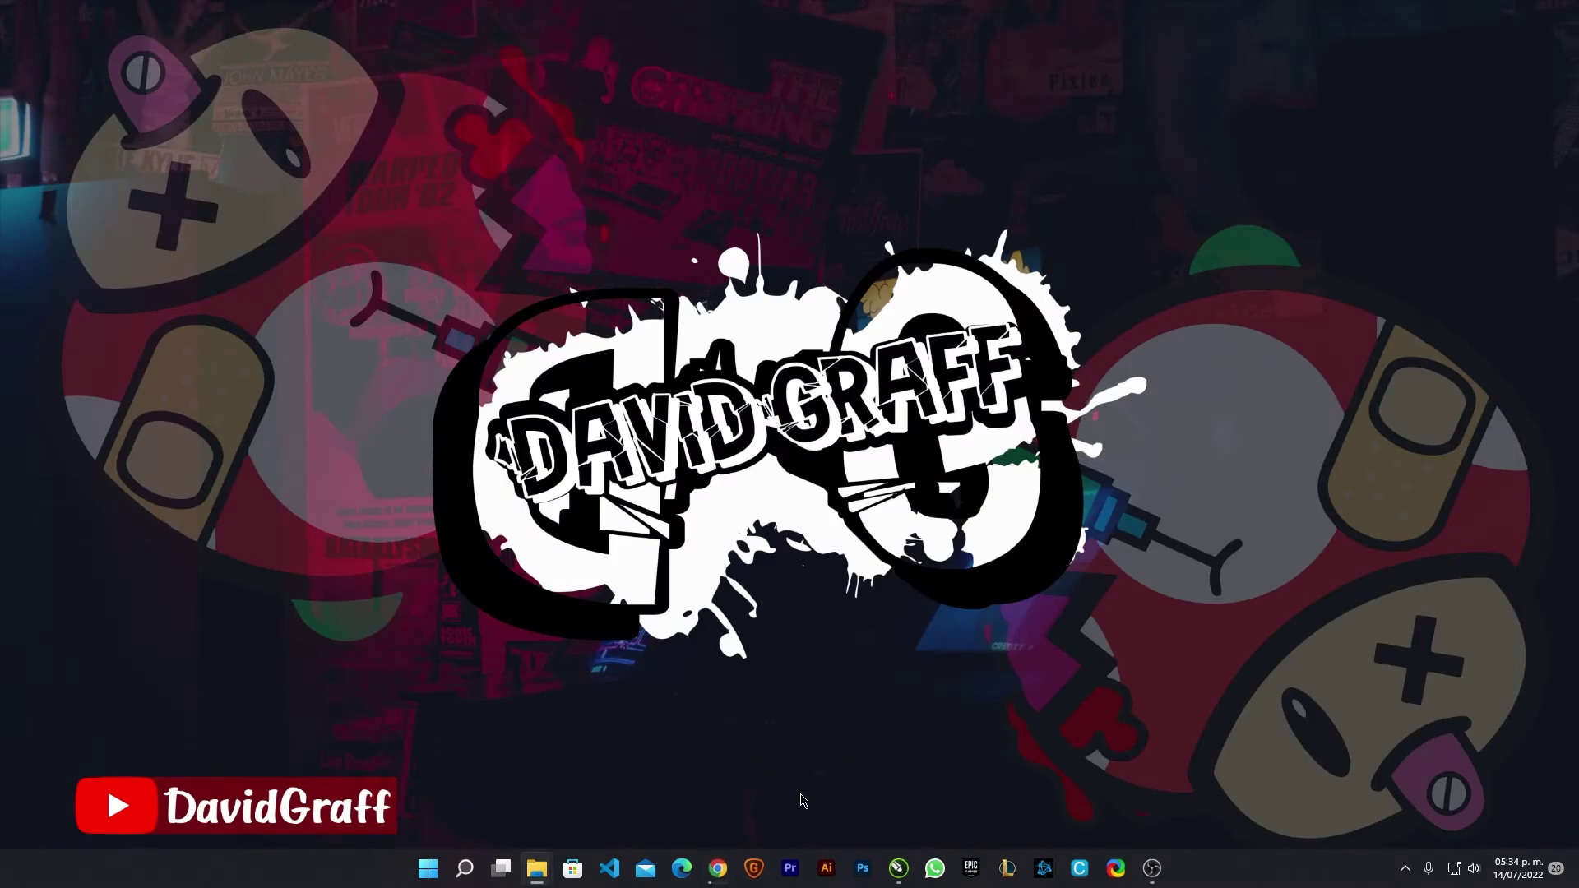
pyautogui.click(756, 860)
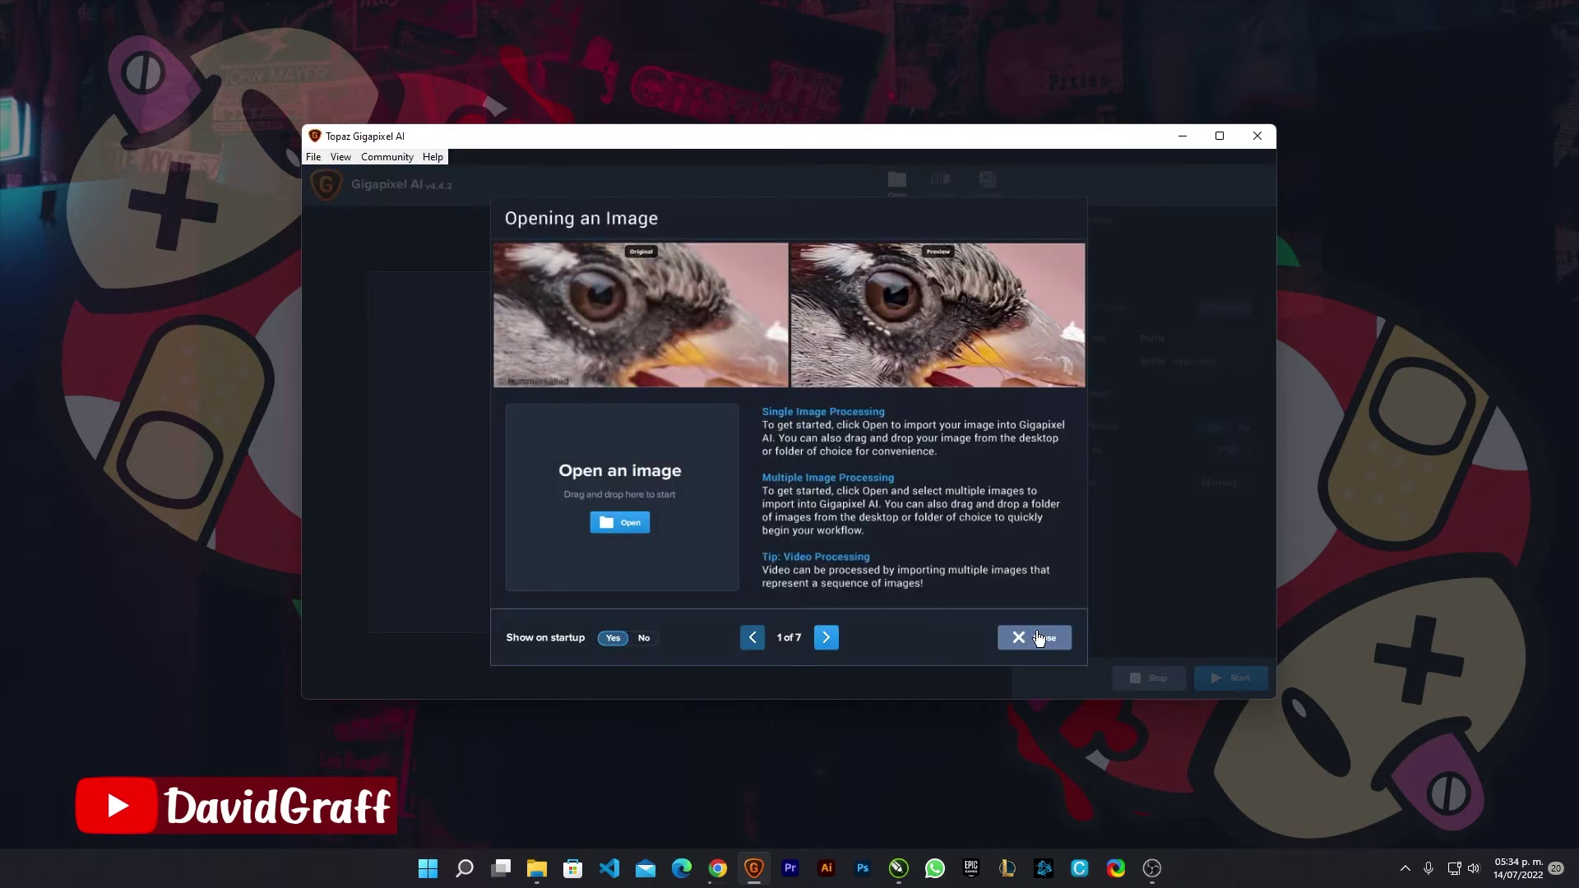
pyautogui.click(1033, 639)
pyautogui.click(473, 773)
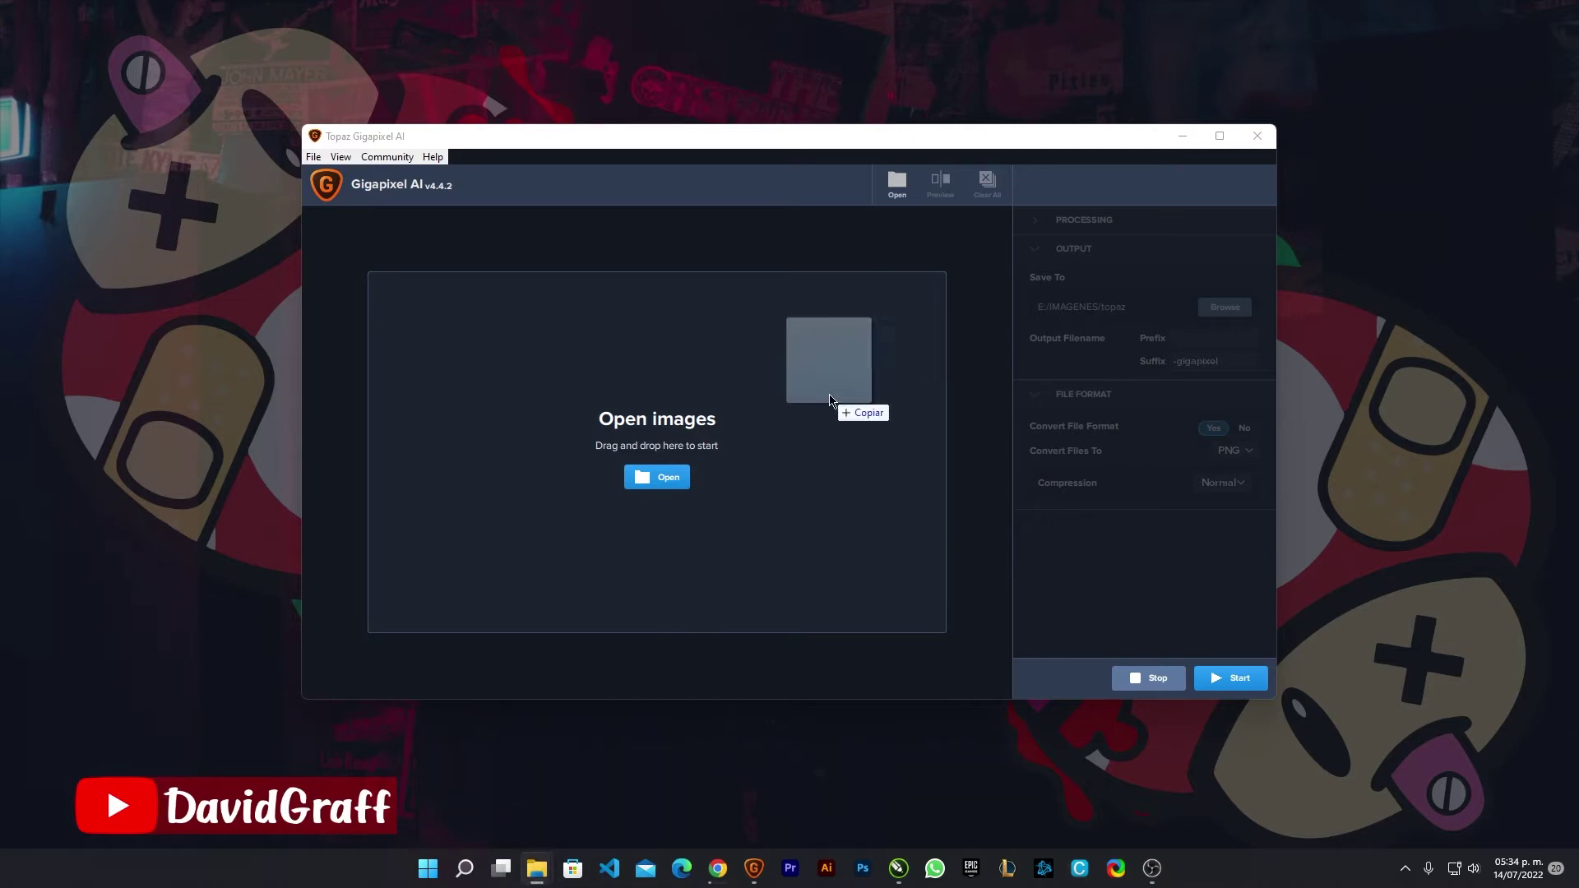
pyautogui.moveTo(1201, 305); pyautogui.dragTo(846, 469)
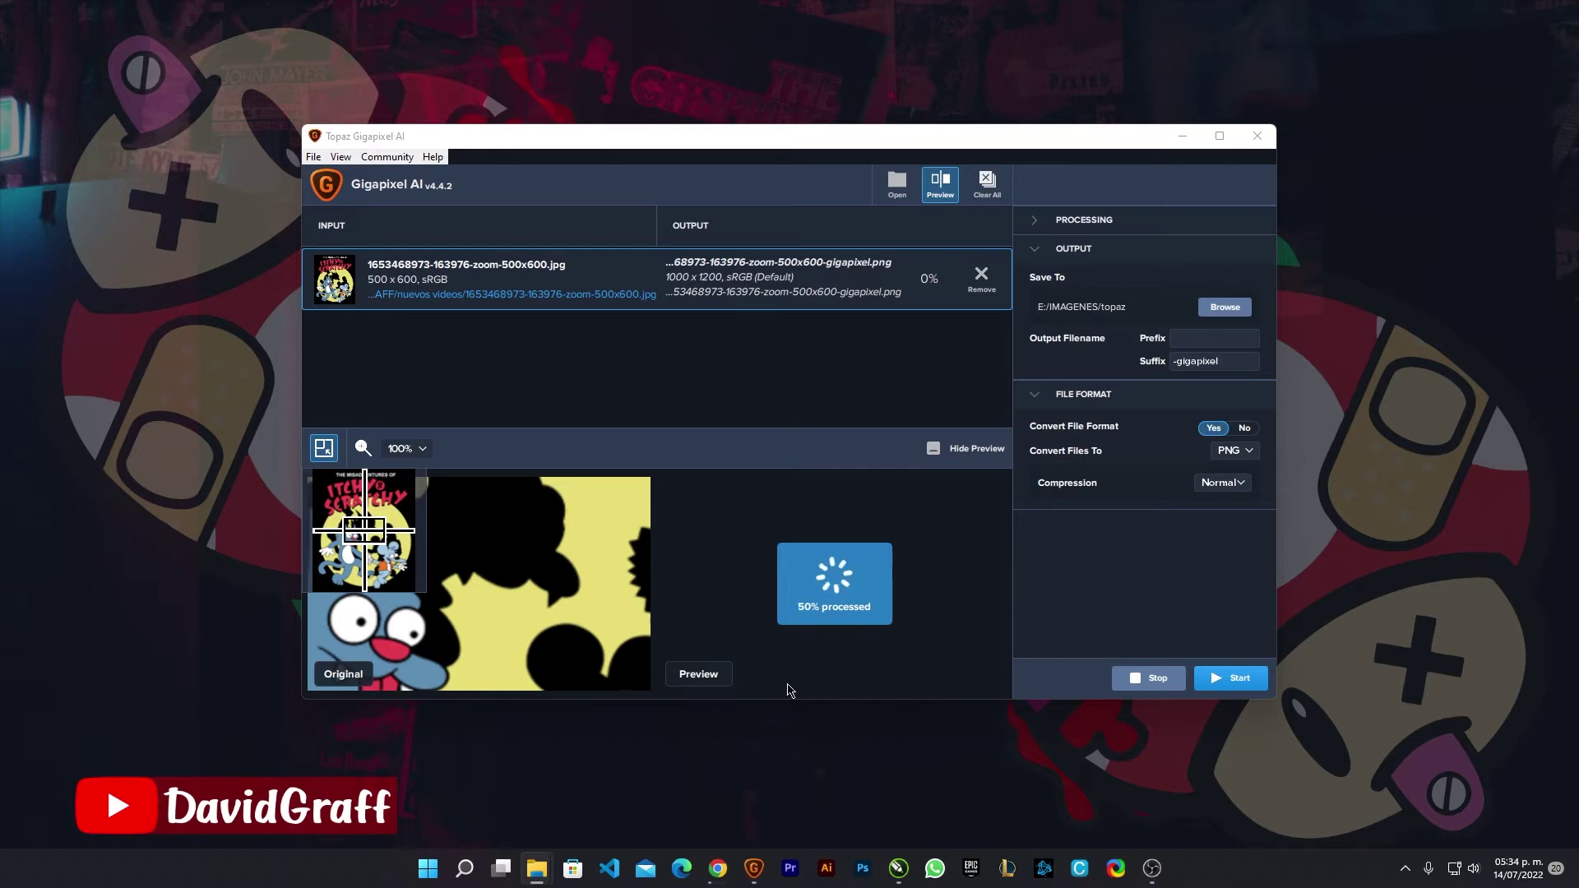
# - Upscale the poster to a 1000 x 1200 PNG, clear the queue, and close Gigapixel
pyautogui.click(1245, 681)
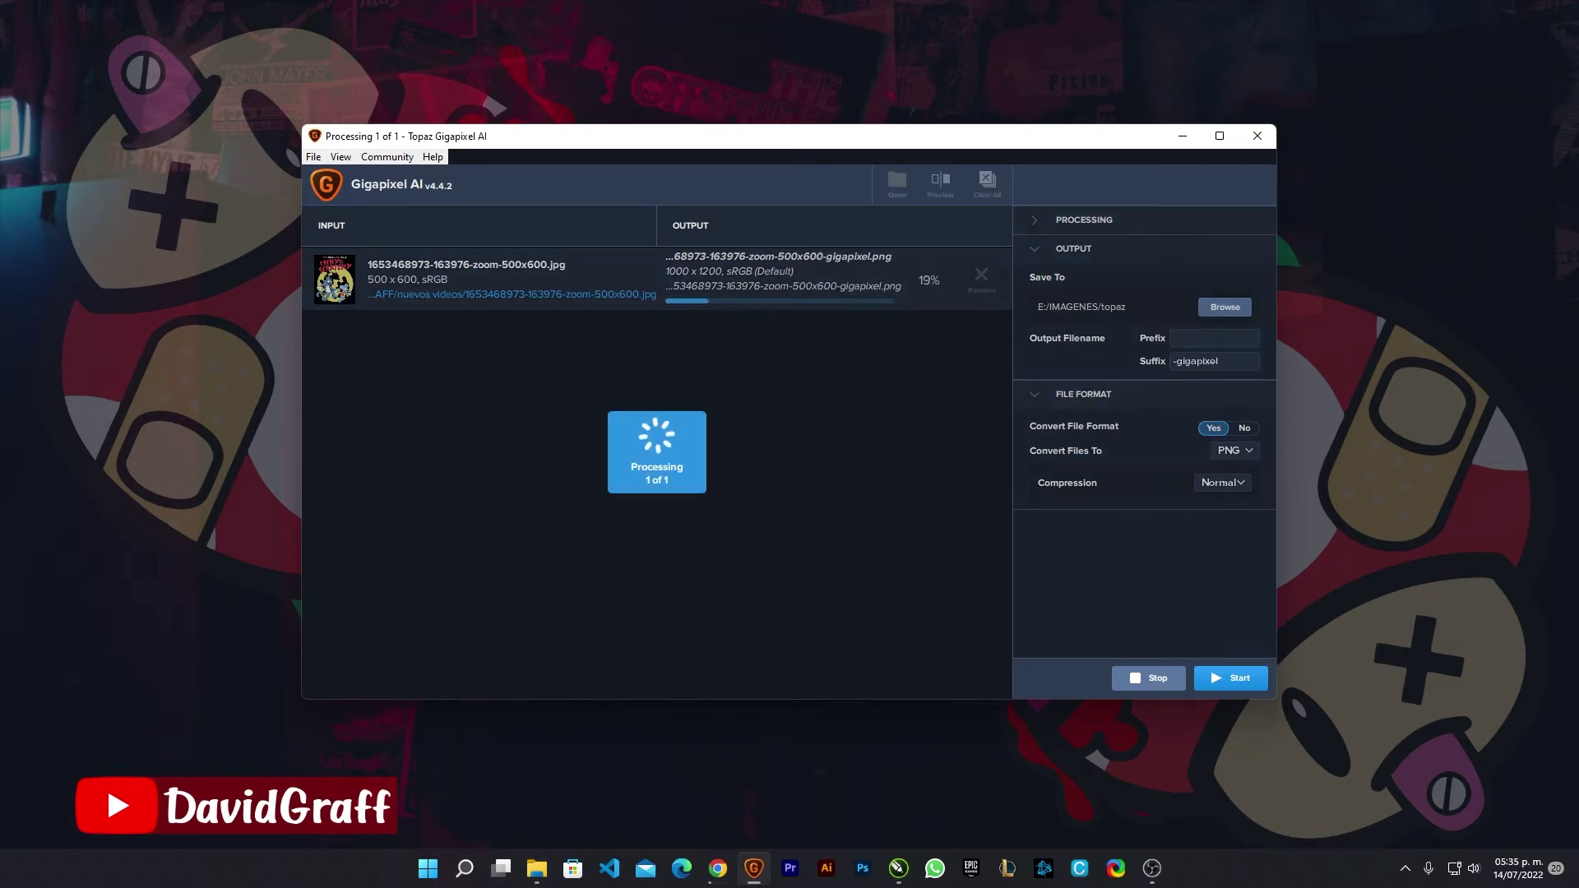
pyautogui.hotkey('alt', 'Tab')
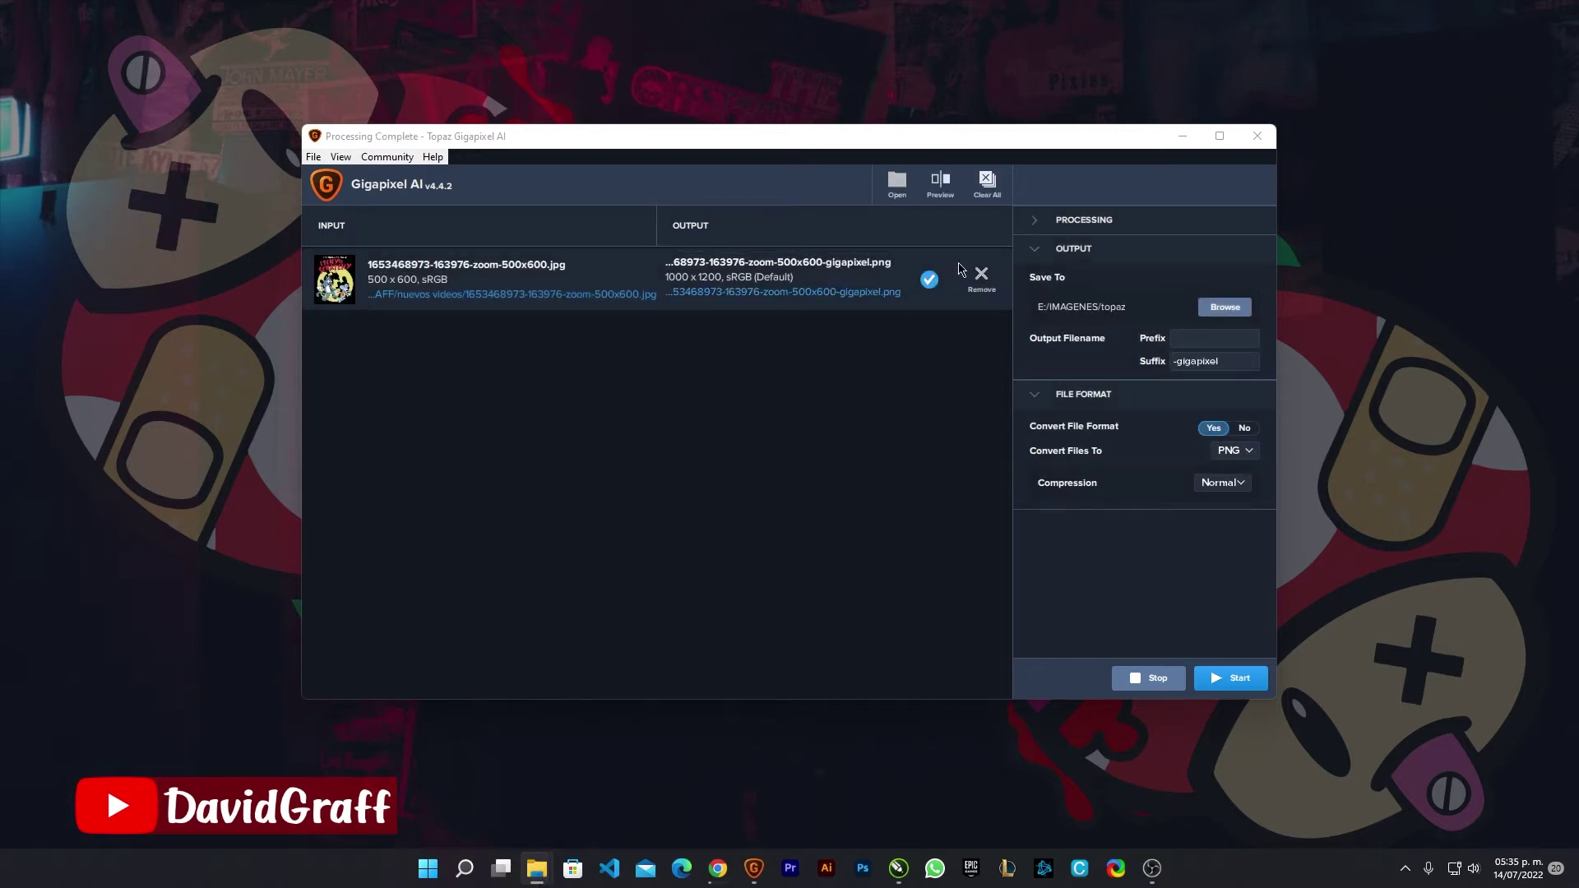
pyautogui.click(981, 274)
pyautogui.click(1256, 136)
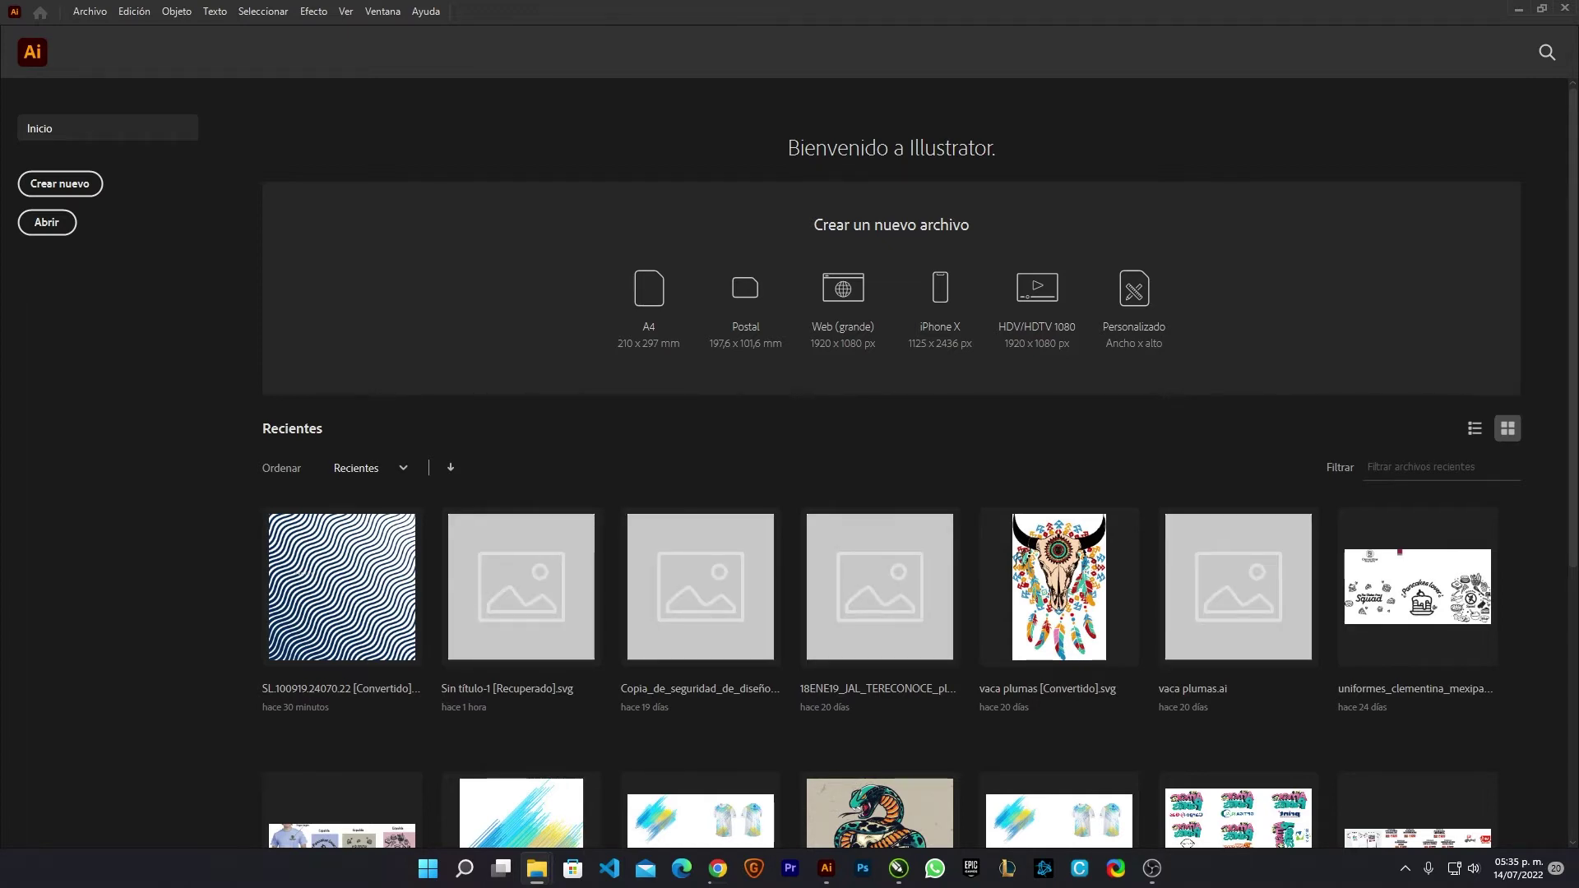
# - Bring the upscaled poster PNG into Illustrator, scaled down and centred on the artboard
pyautogui.moveTo(1151, 354); pyautogui.dragTo(551, 454)
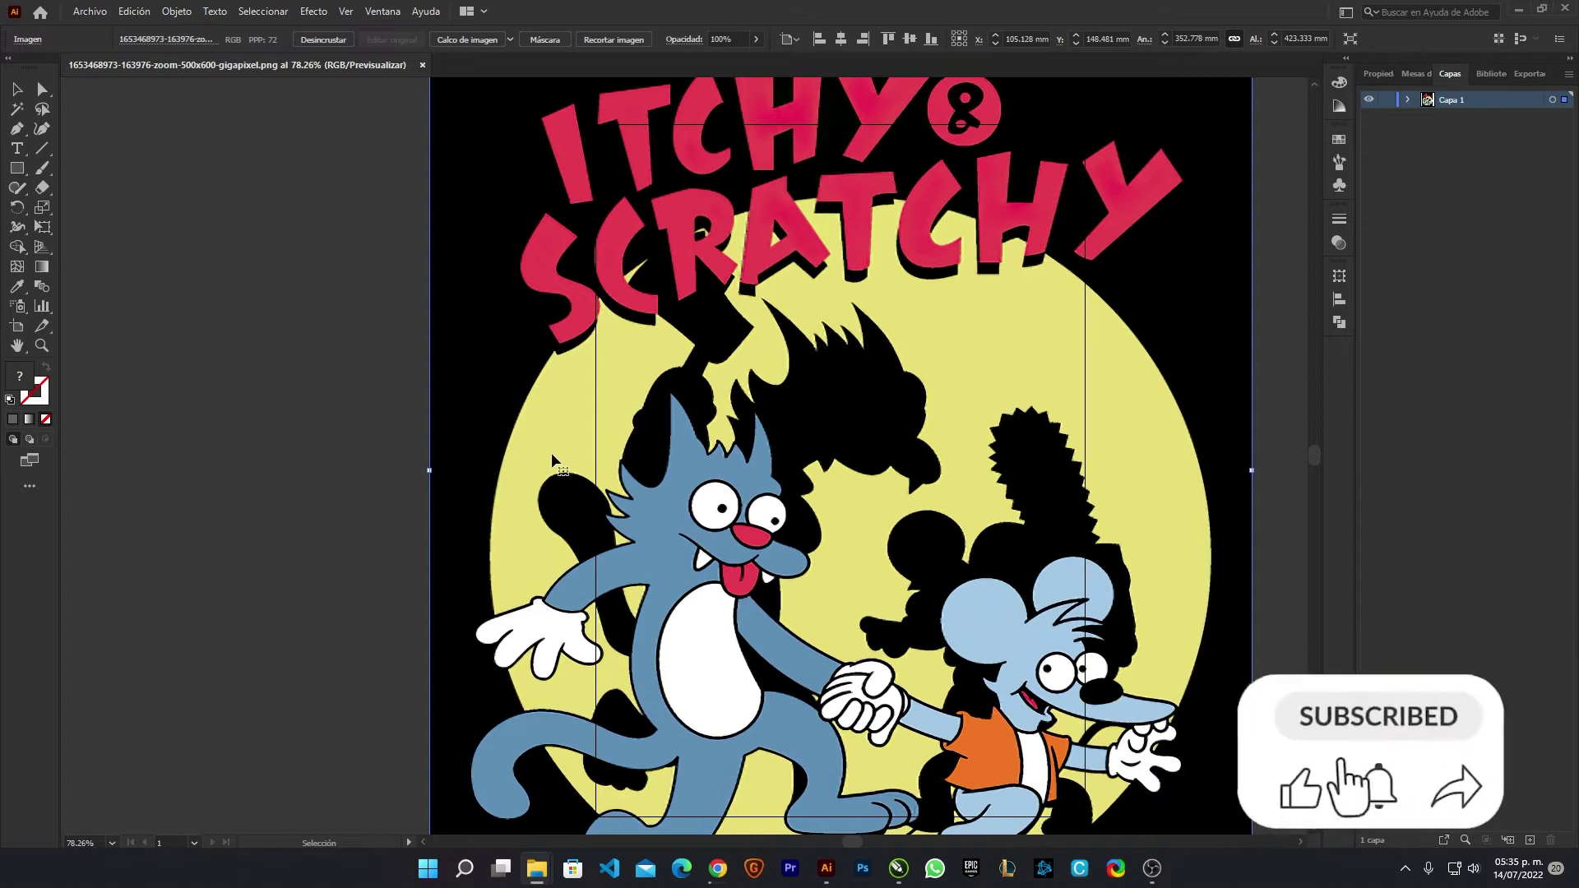
pyautogui.hotkey('ctrl', '-')
pyautogui.hotkey('ctrl', '-')
pyautogui.hotkey('ctrl', '-')
pyautogui.moveTo(1055, 222); pyautogui.dragTo(870, 451)
pyautogui.moveTo(878, 504); pyautogui.dragTo(973, 403)
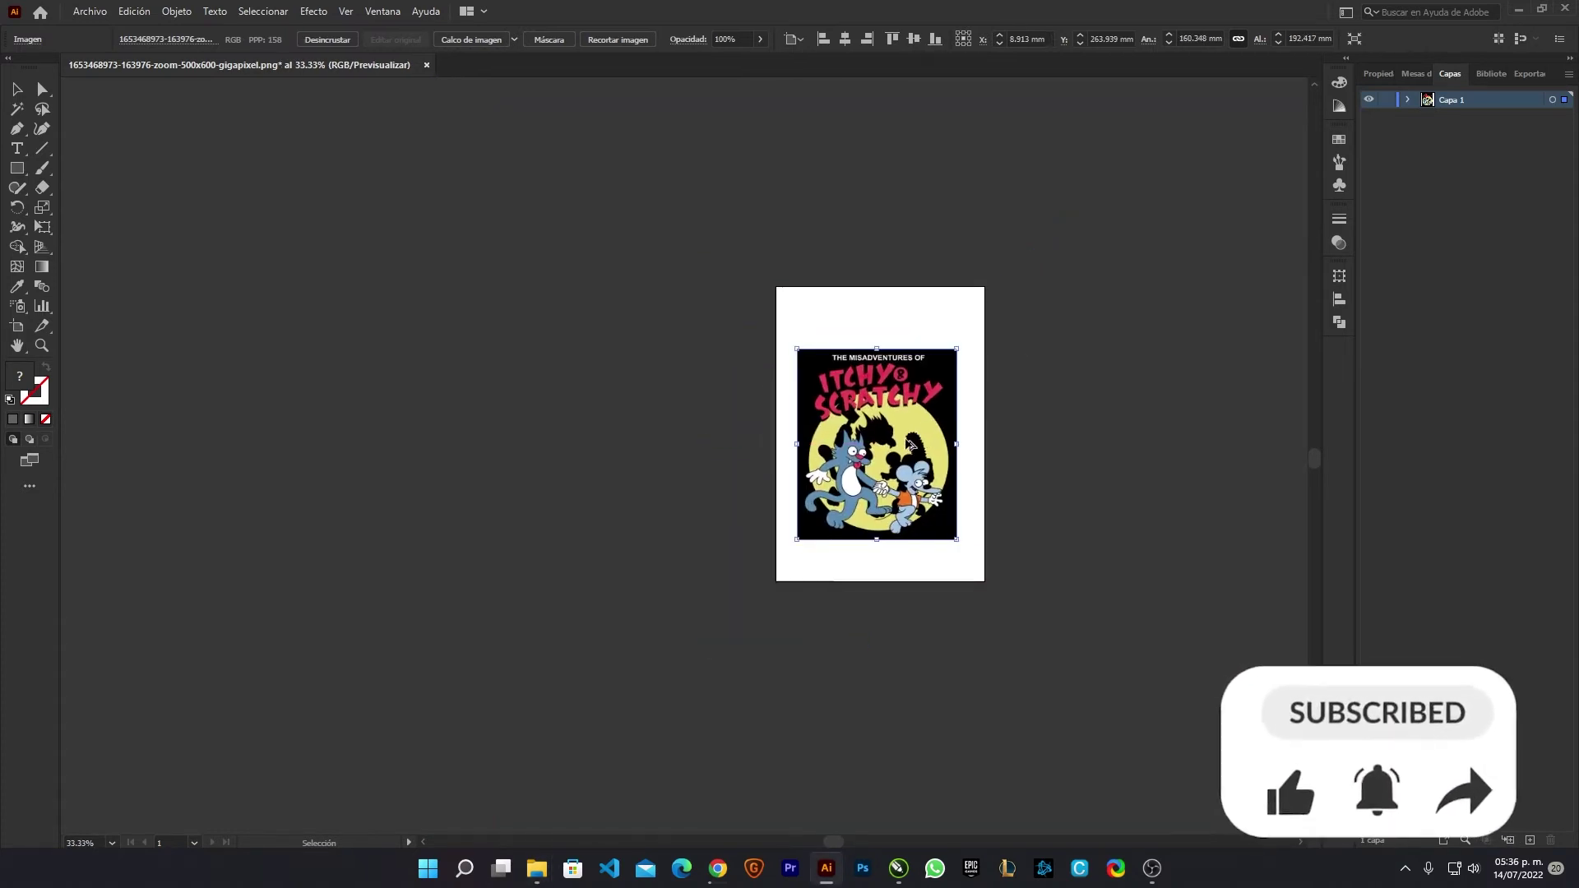
# - Image-trace the poster with the Foto de baja fidelidad preset
pyautogui.hotkey('ctrl', '+')
pyautogui.hotkey('ctrl', '+')
pyautogui.hotkey('ctrl', '+')
pyautogui.hotkey('ctrl', '-')
pyautogui.hotkey('ctrl', '-')
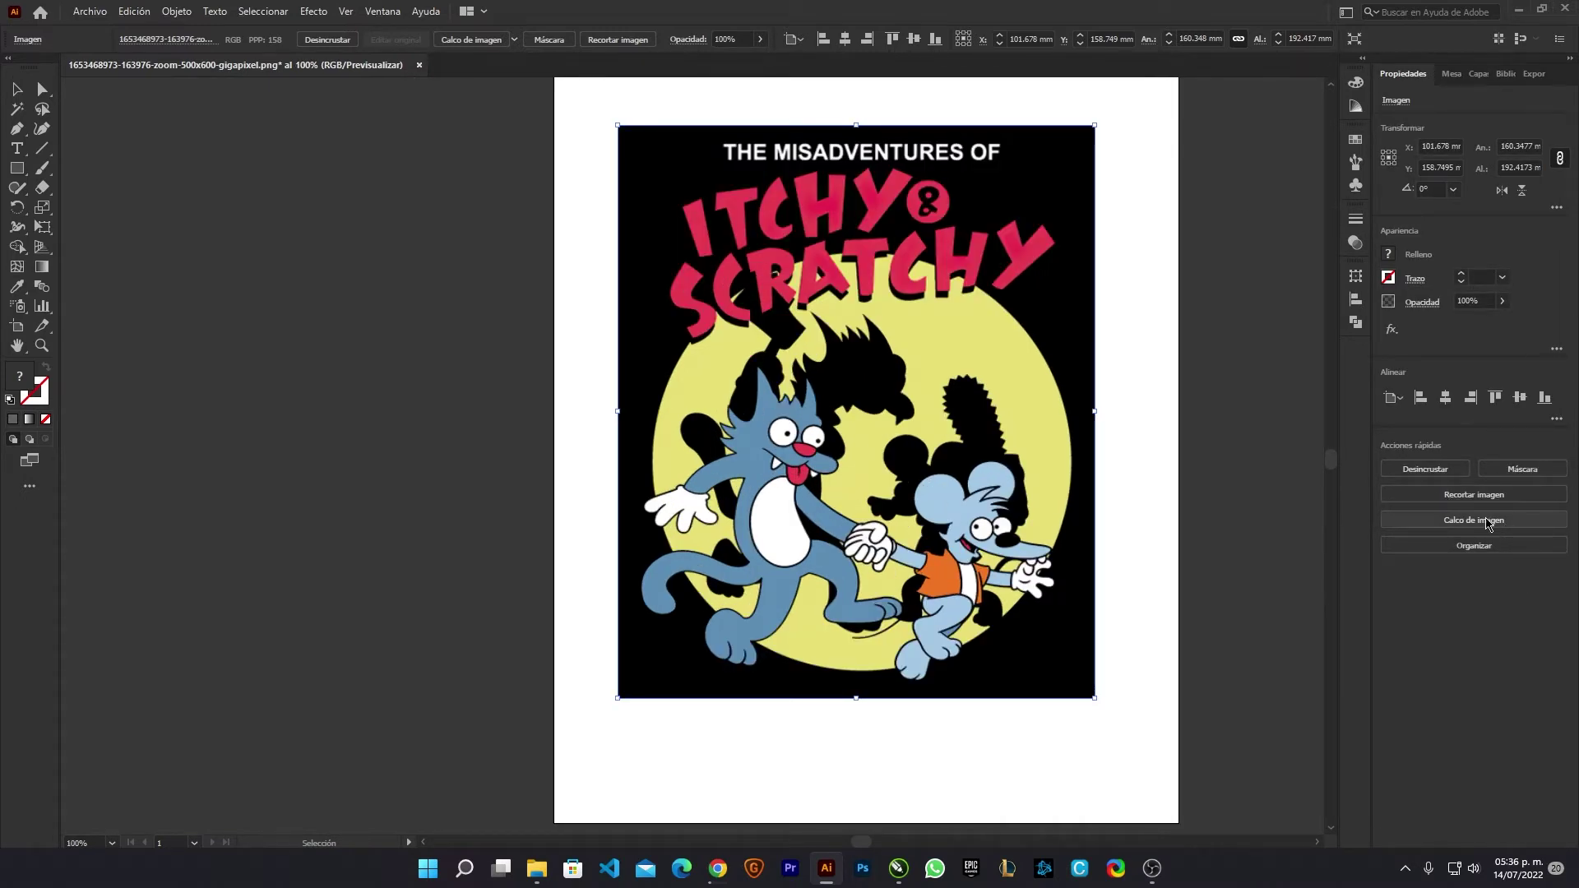
pyautogui.click(1489, 521)
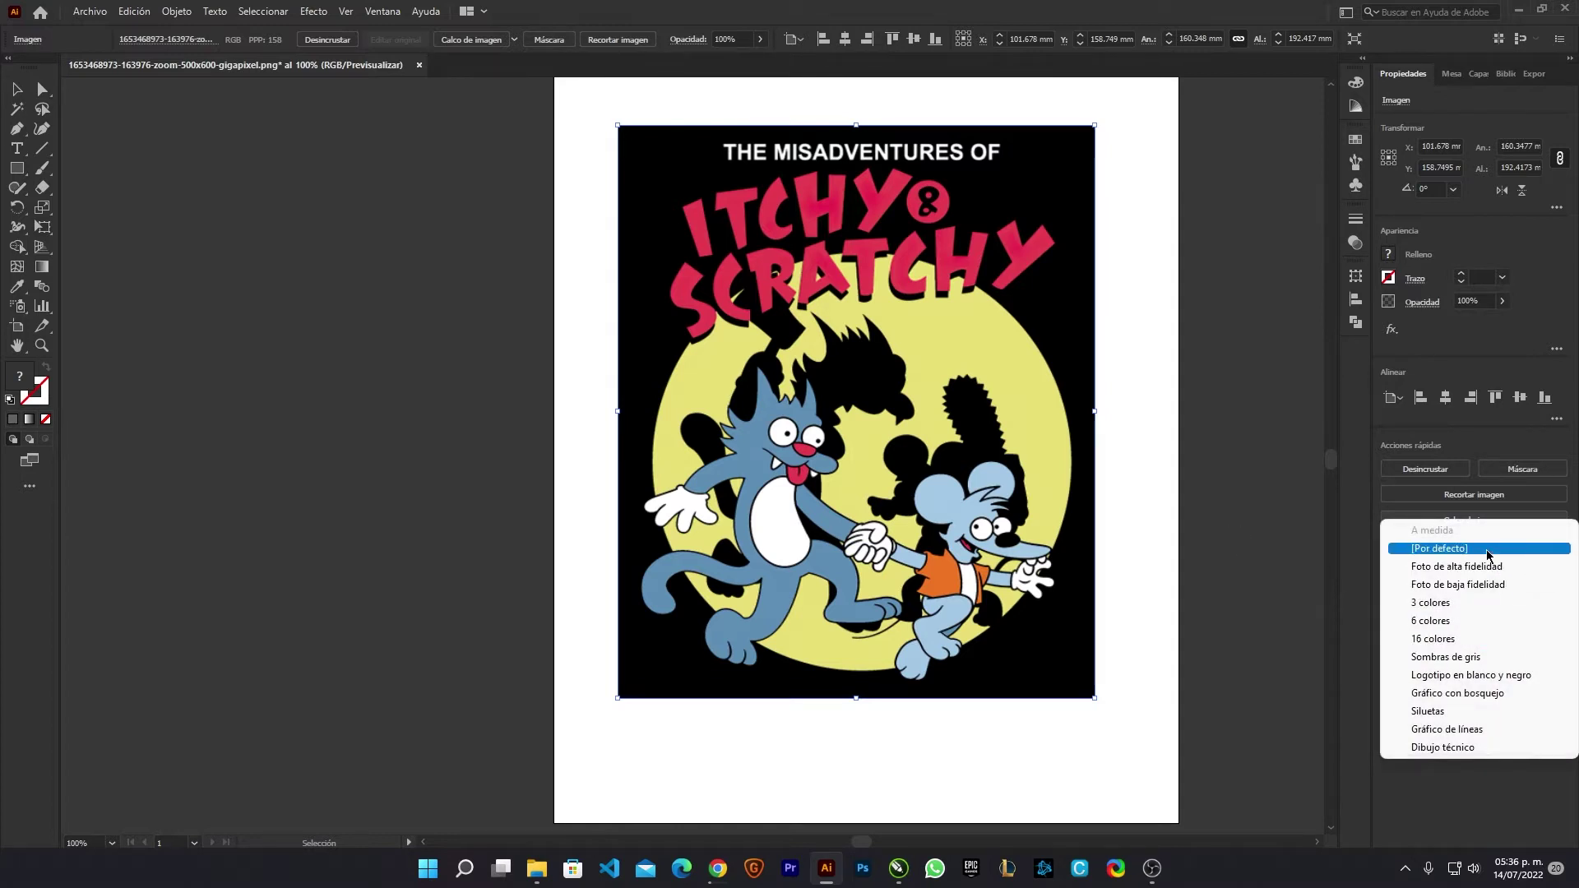
pyautogui.click(1457, 584)
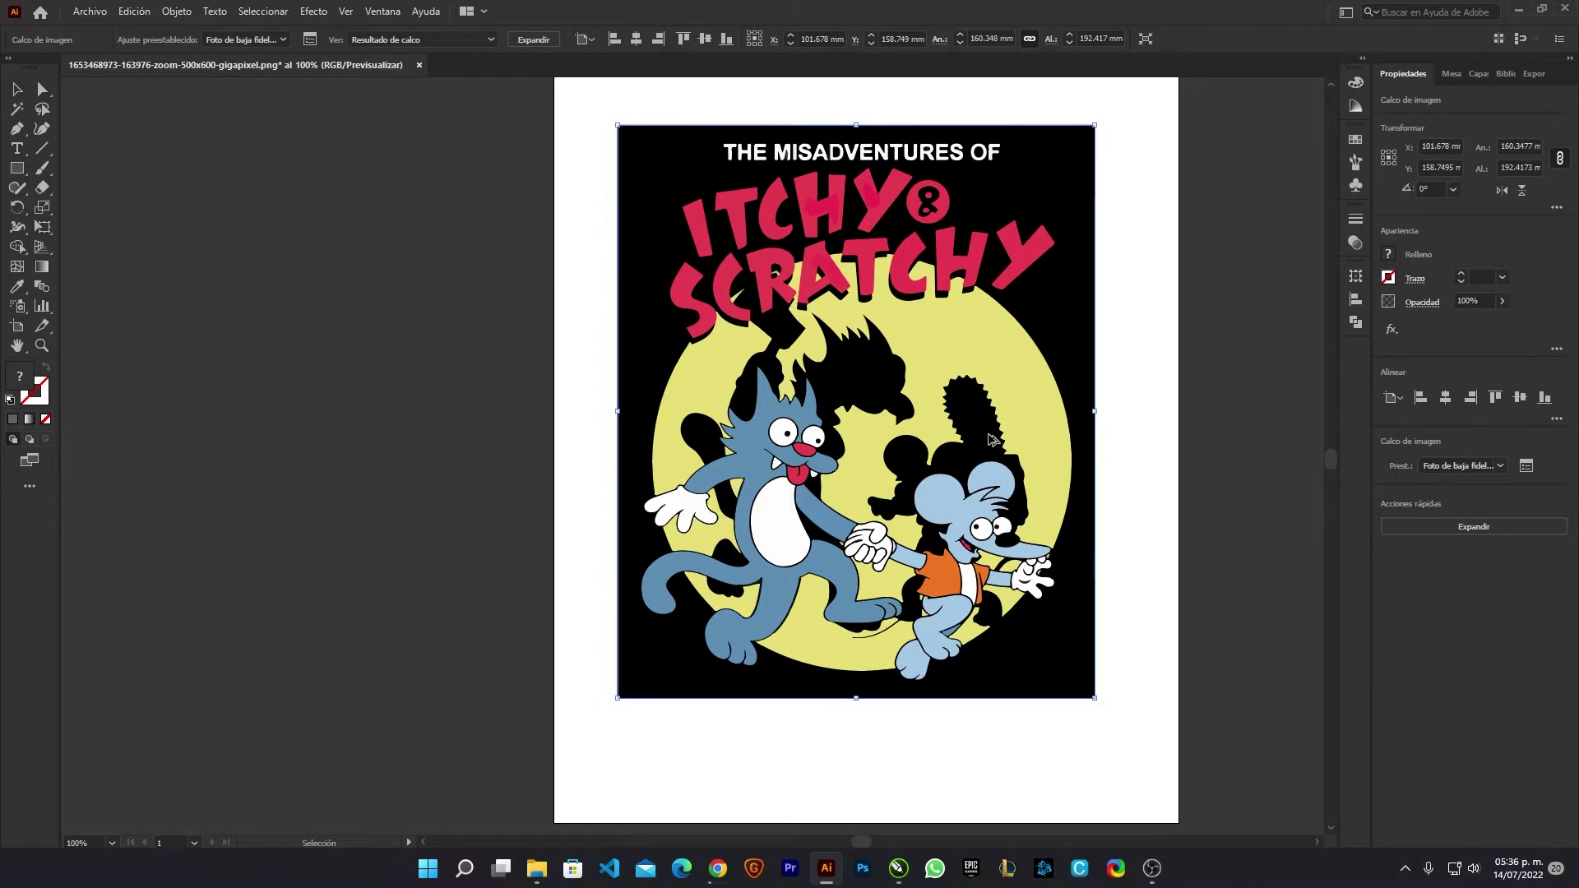
# - Discard the accidental copy and recentre the traced poster at X 100.436 mm, Y 148.5 mm
pyautogui.scroll(-1, 992, 440)
pyautogui.moveTo(992, 440)
pyautogui.mouseDown()
pyautogui.moveTo(1201, 453)
pyautogui.moveTo(997, 414)
pyautogui.mouseUp()
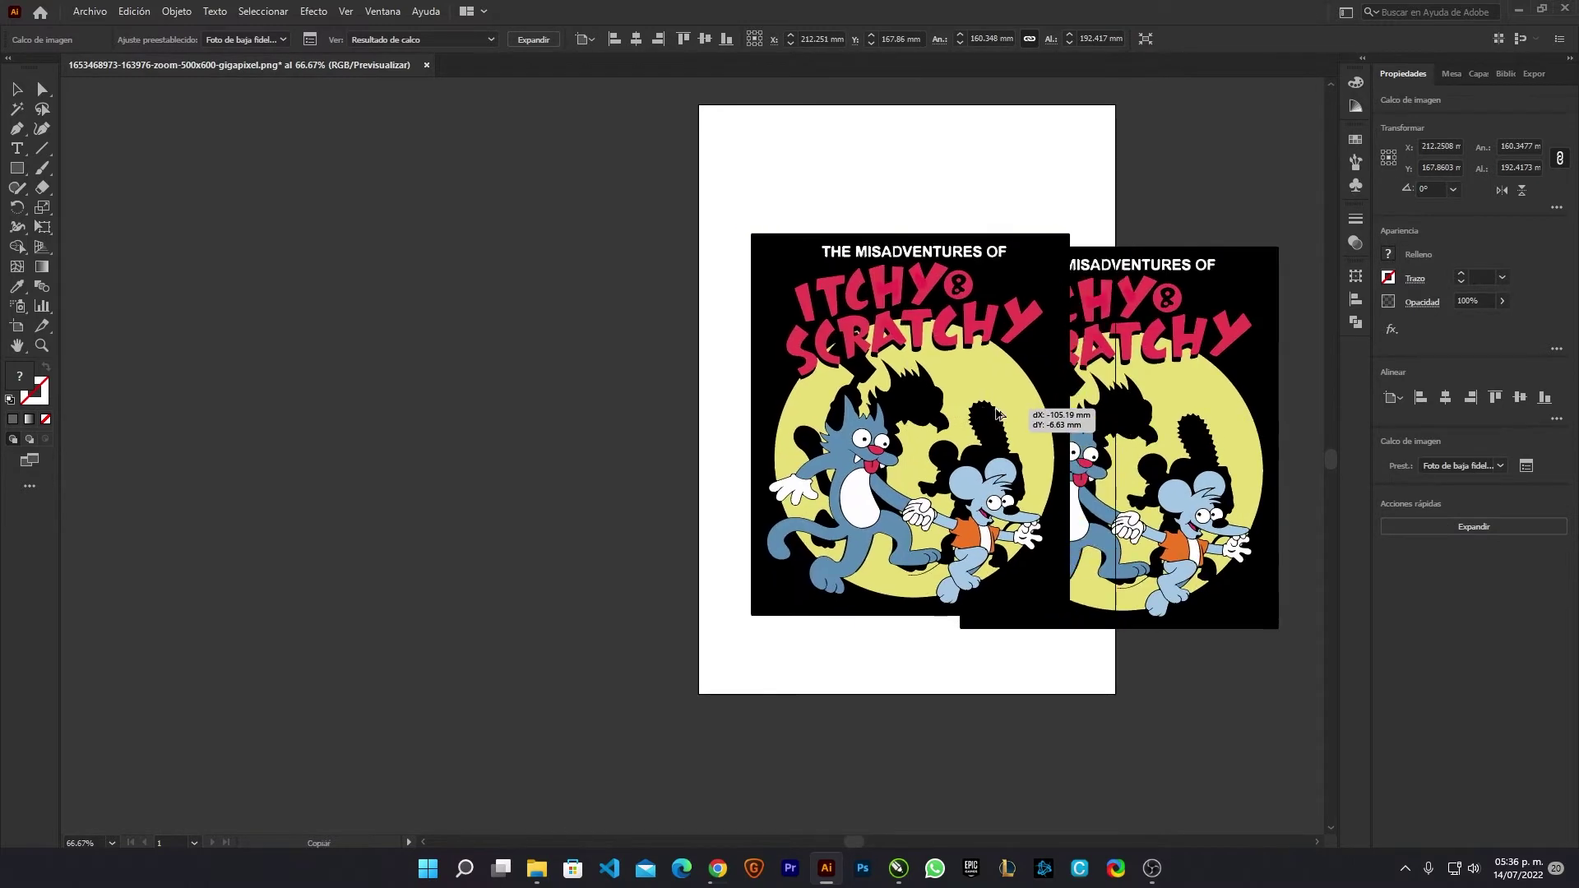
pyautogui.press('Delete')
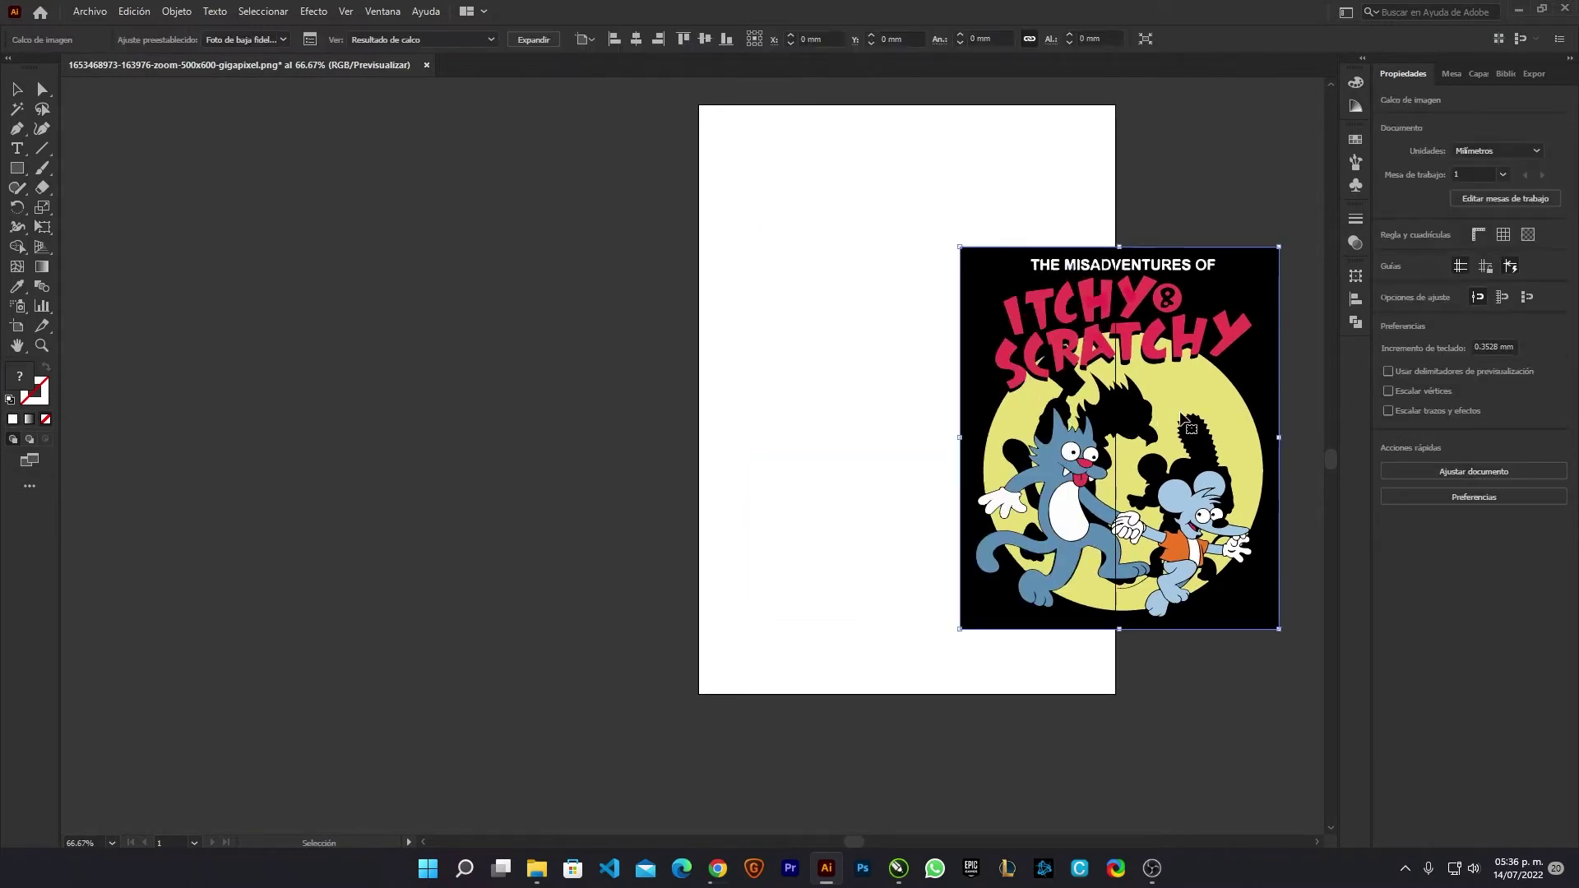
pyautogui.moveTo(1184, 423); pyautogui.dragTo(921, 263)
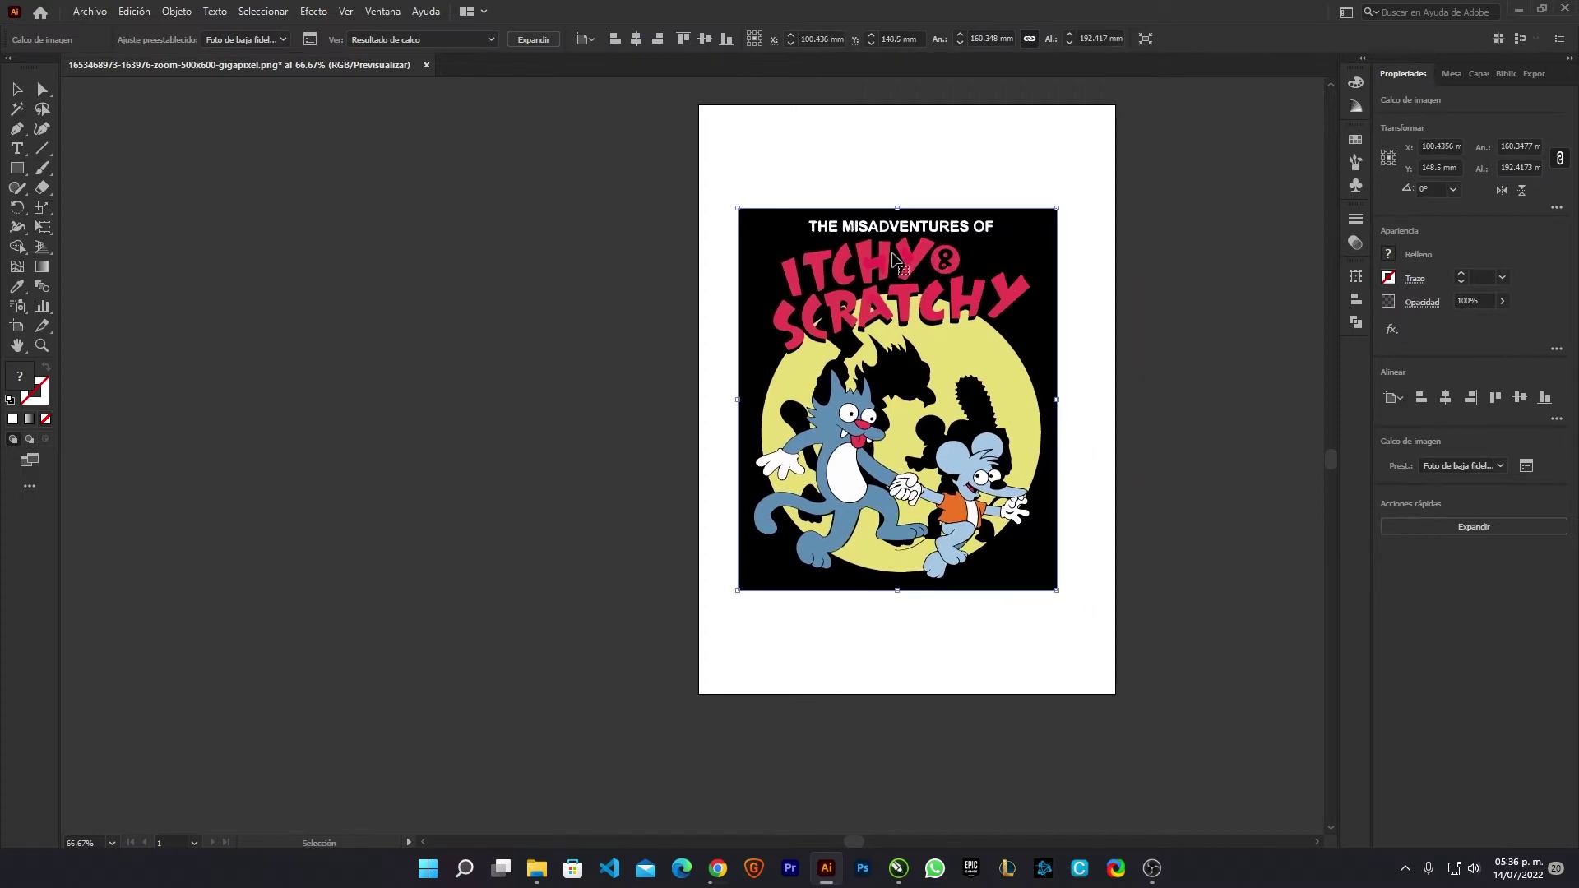
pyautogui.scroll(3, 894, 259)
pyautogui.scroll(-1, 893, 259)
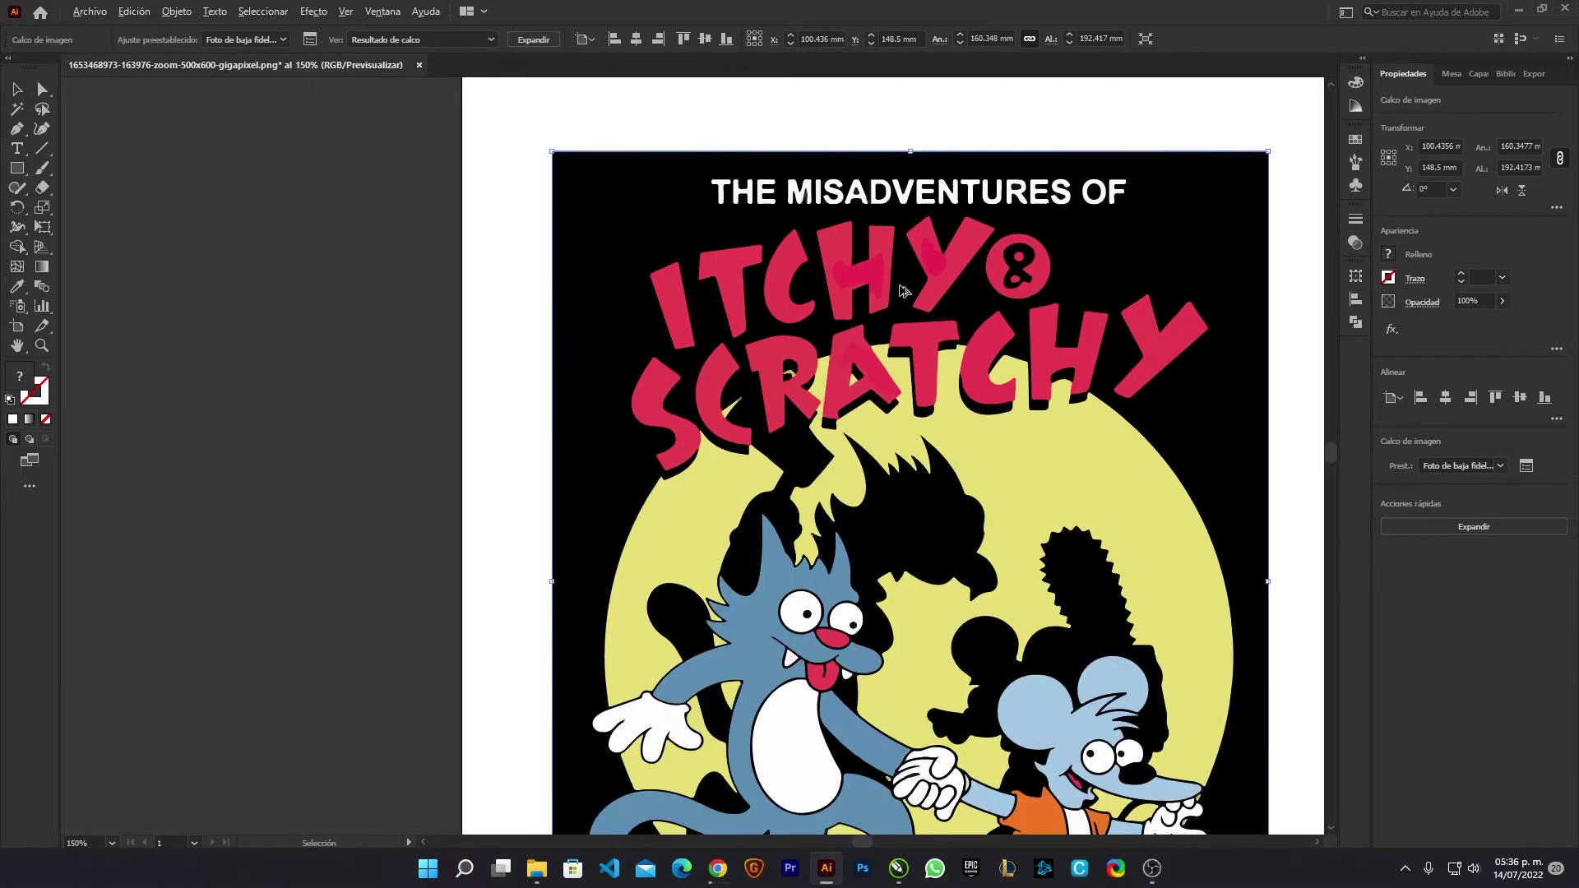
# - Expand the trace, ungroup all its shapes, and delete the black background
pyautogui.click(1474, 526)
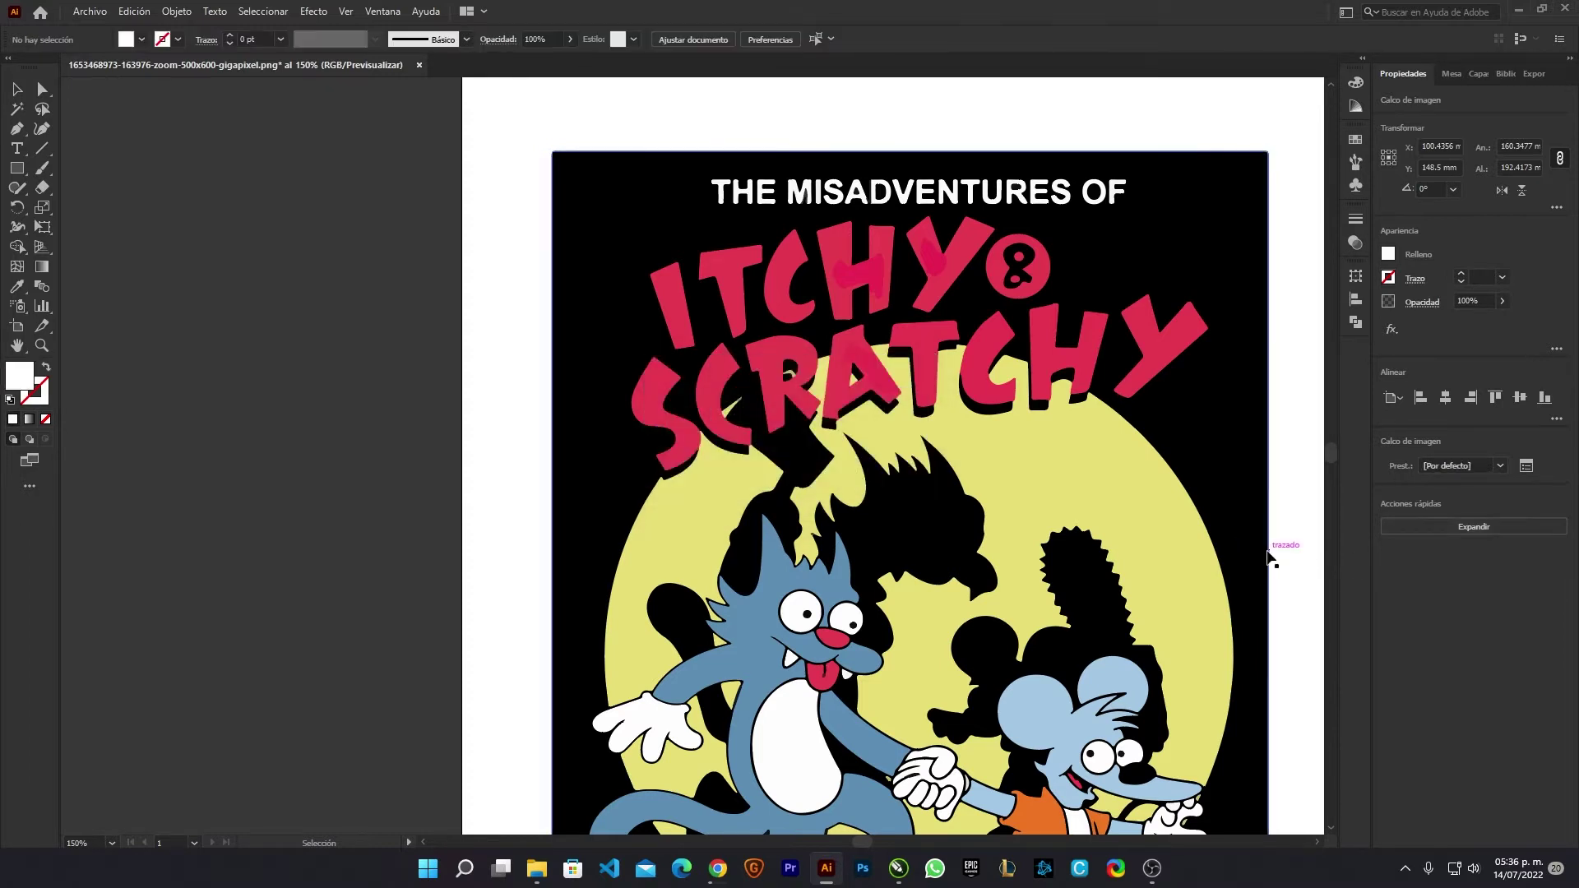
pyautogui.hotkey('ctrl', 'a')
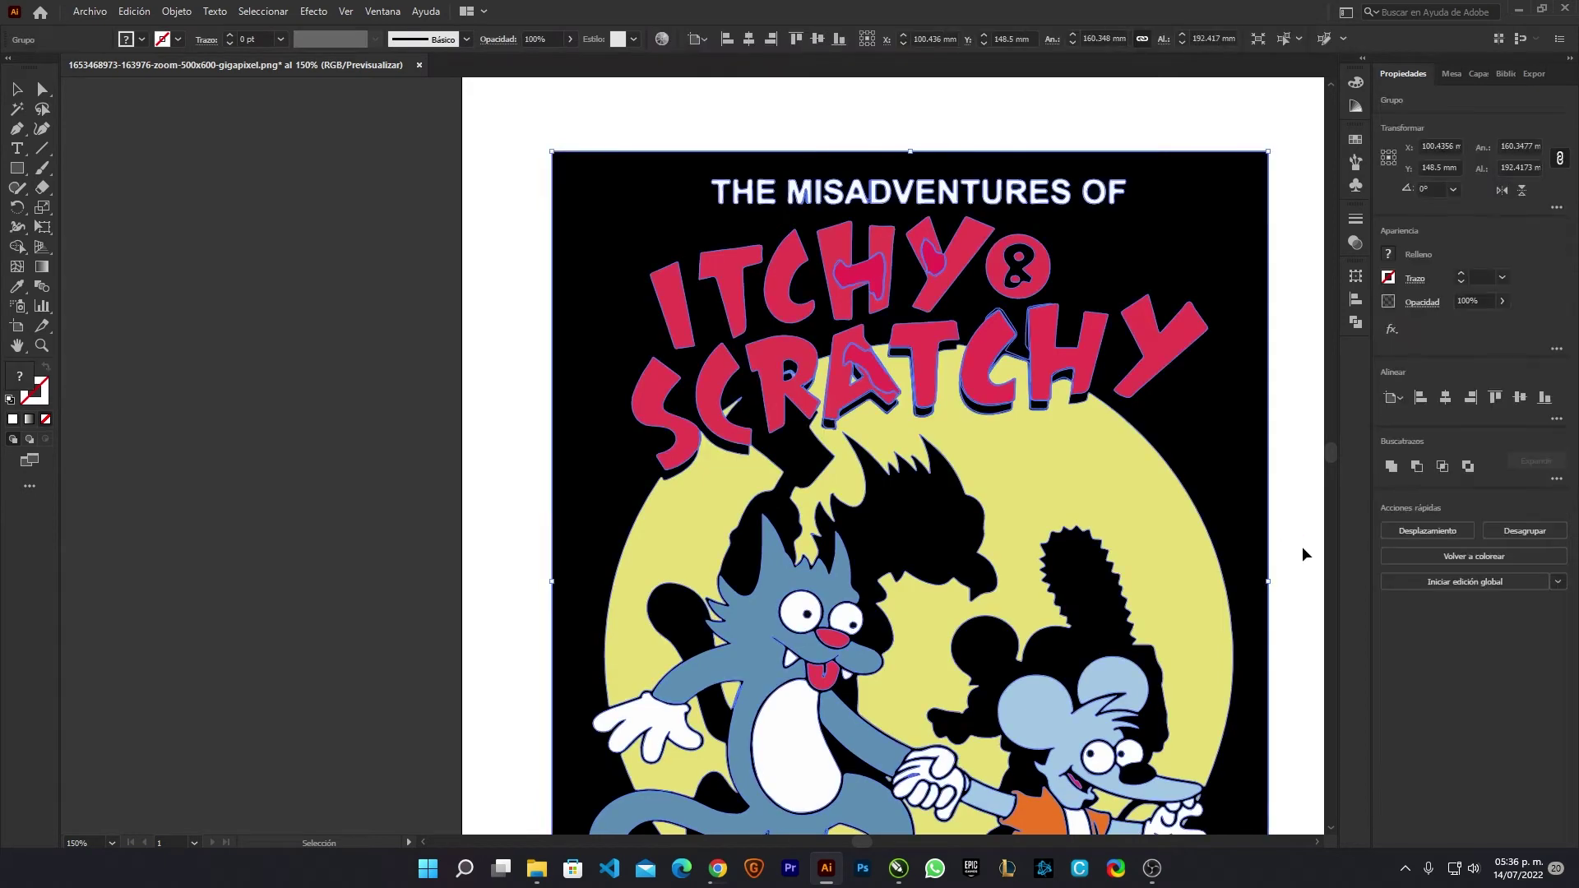
pyautogui.click(1524, 531)
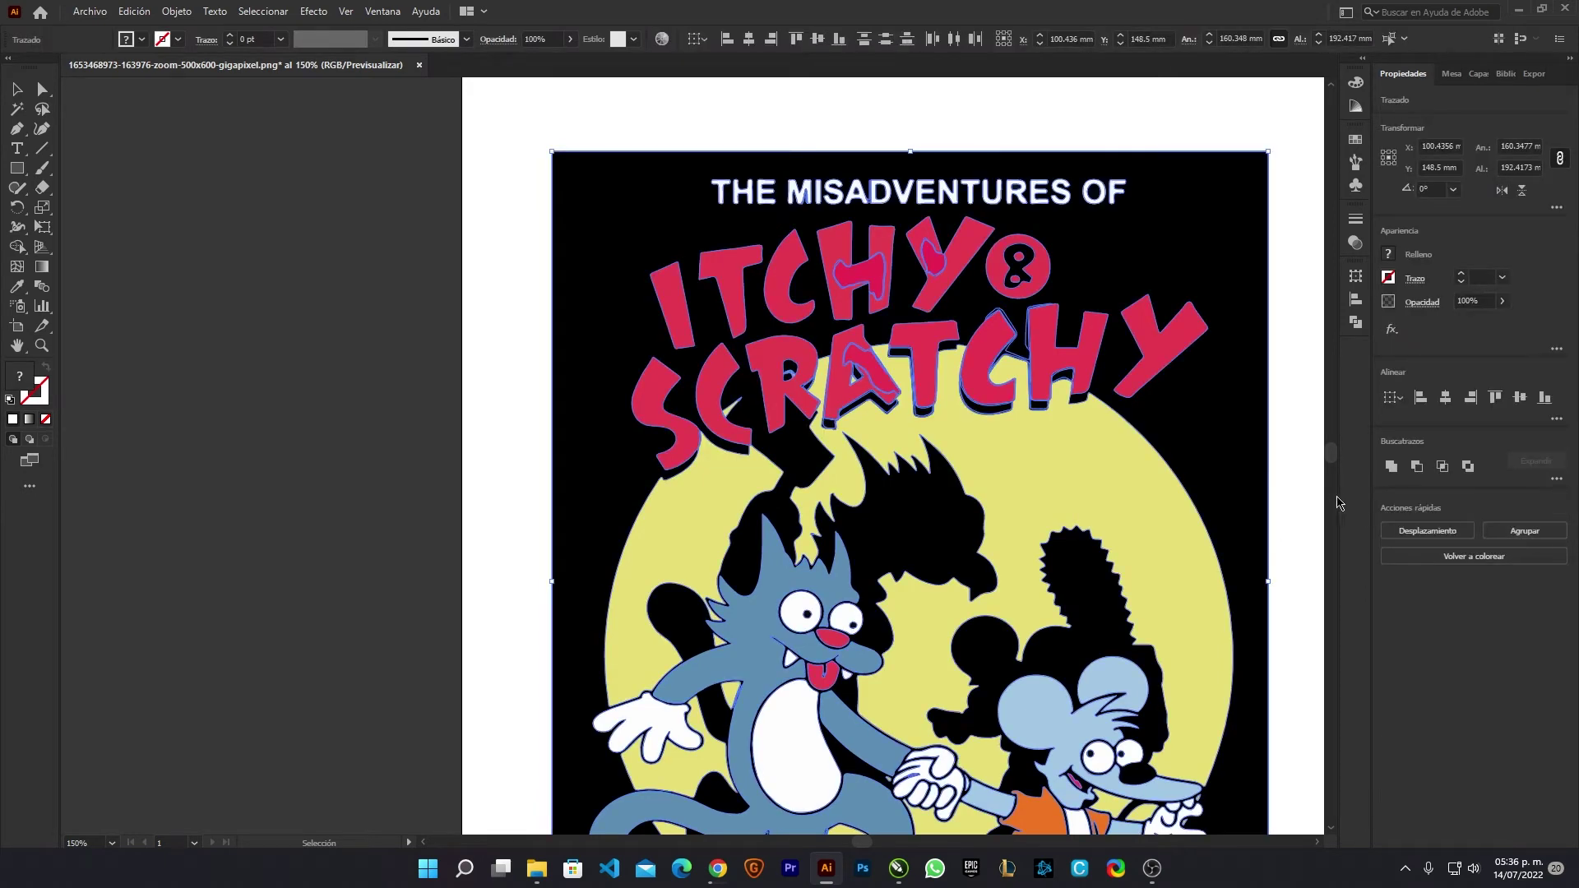
pyautogui.click(1295, 492)
pyautogui.click(1256, 472)
pyautogui.scroll(-1, 1230, 458)
pyautogui.press('Delete')
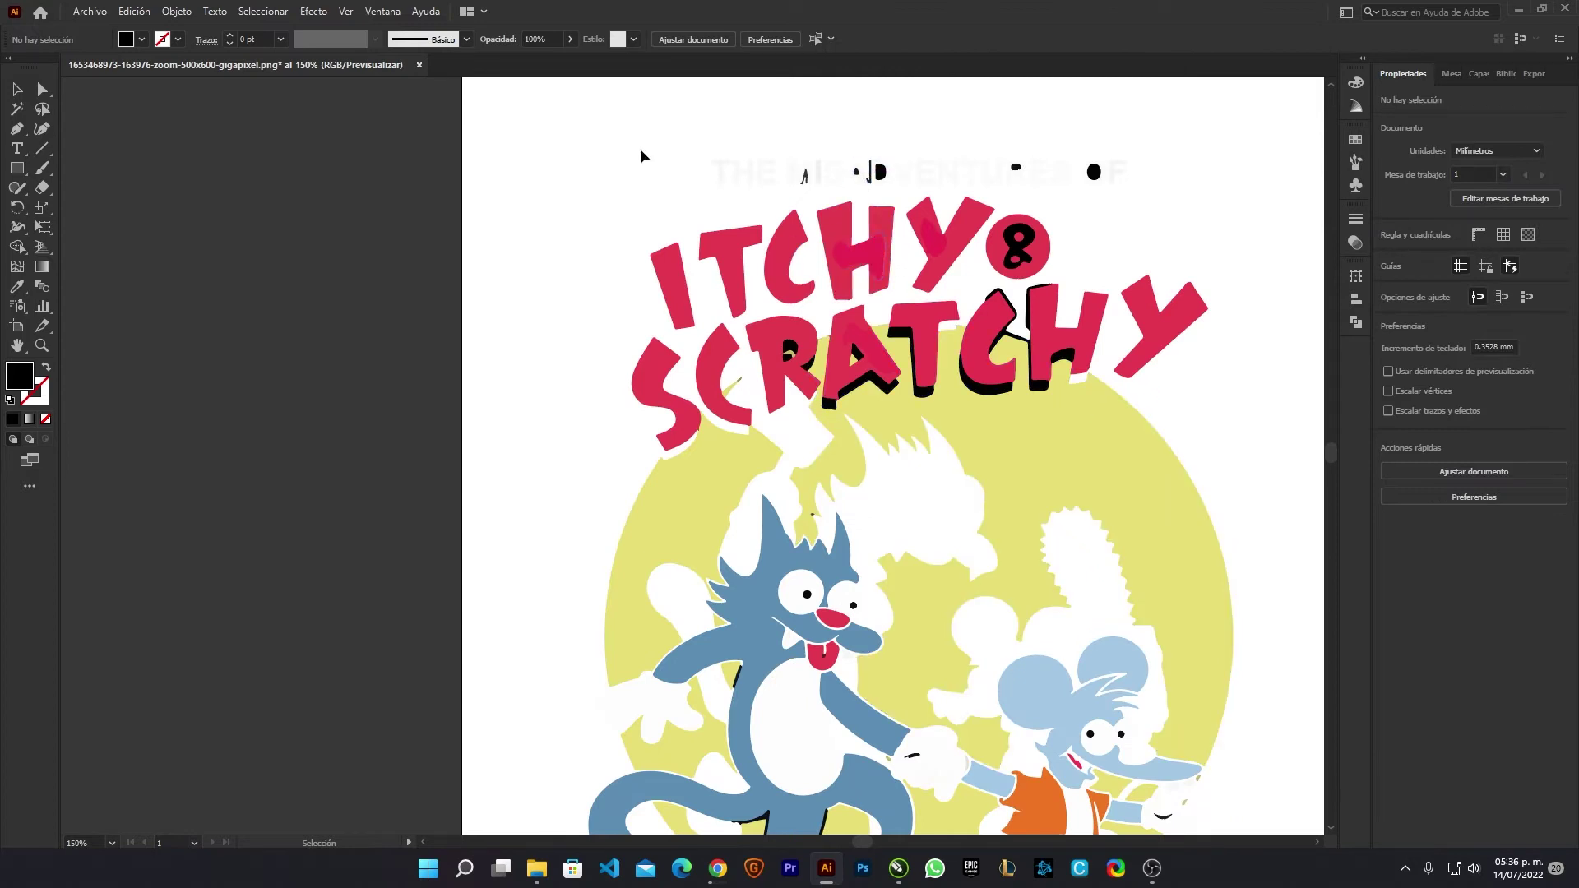
# - Delete the THE MISADVENTURES OF heading, restoring the ampersand removed by mistake
pyautogui.moveTo(615, 124)
pyautogui.mouseDown()
pyautogui.moveTo(956, 195)
pyautogui.moveTo(1147, 197)
pyautogui.mouseUp()
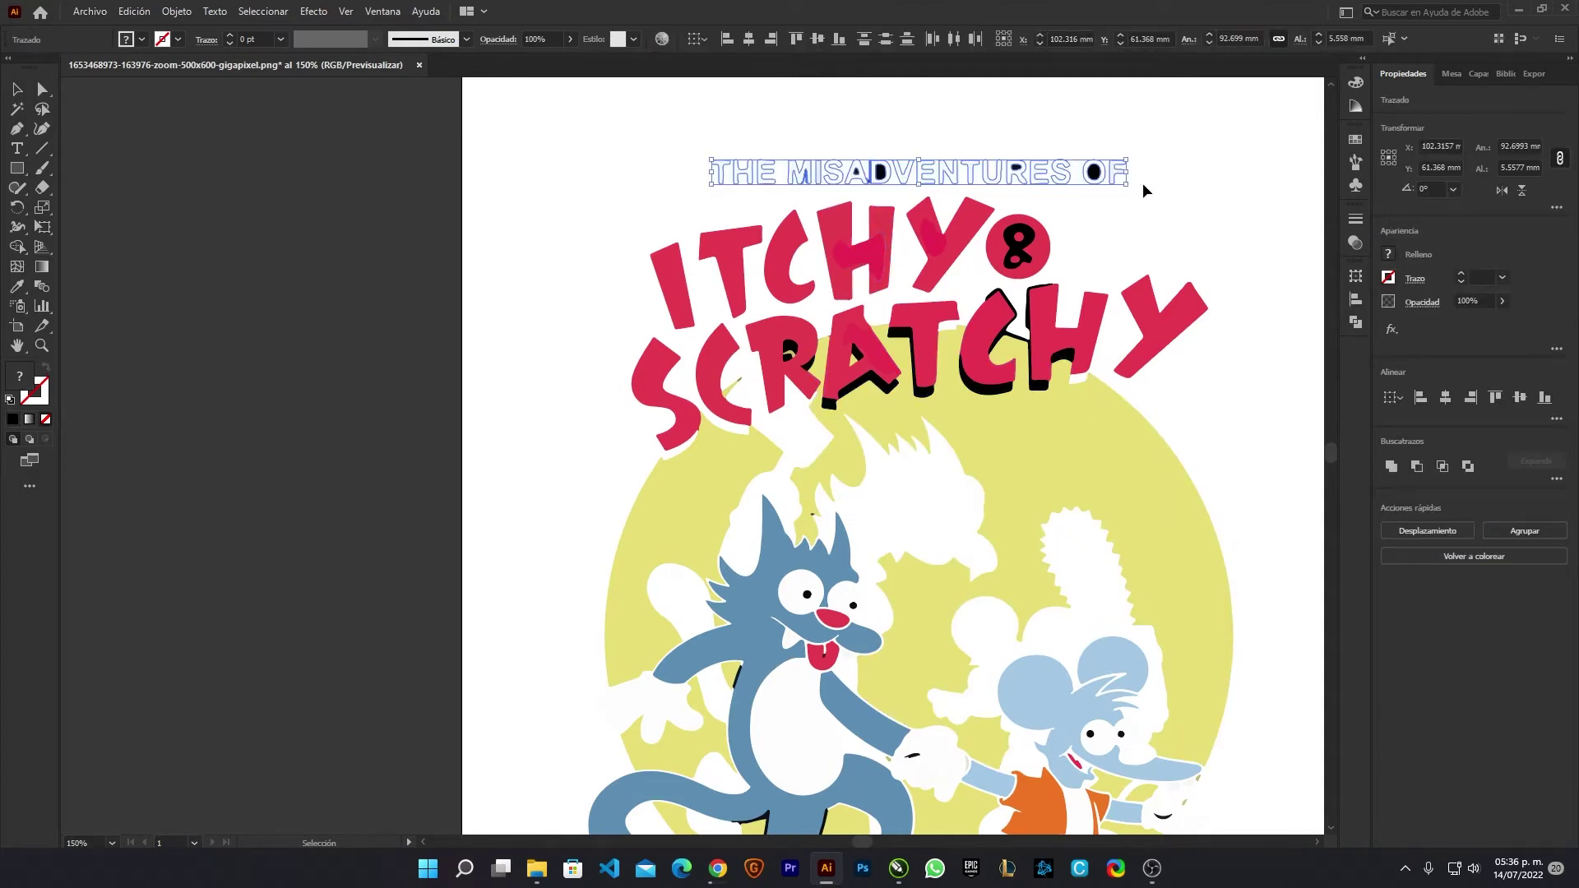
pyautogui.press('Delete')
pyautogui.click(1017, 244)
pyautogui.press('Delete')
pyautogui.press('a')
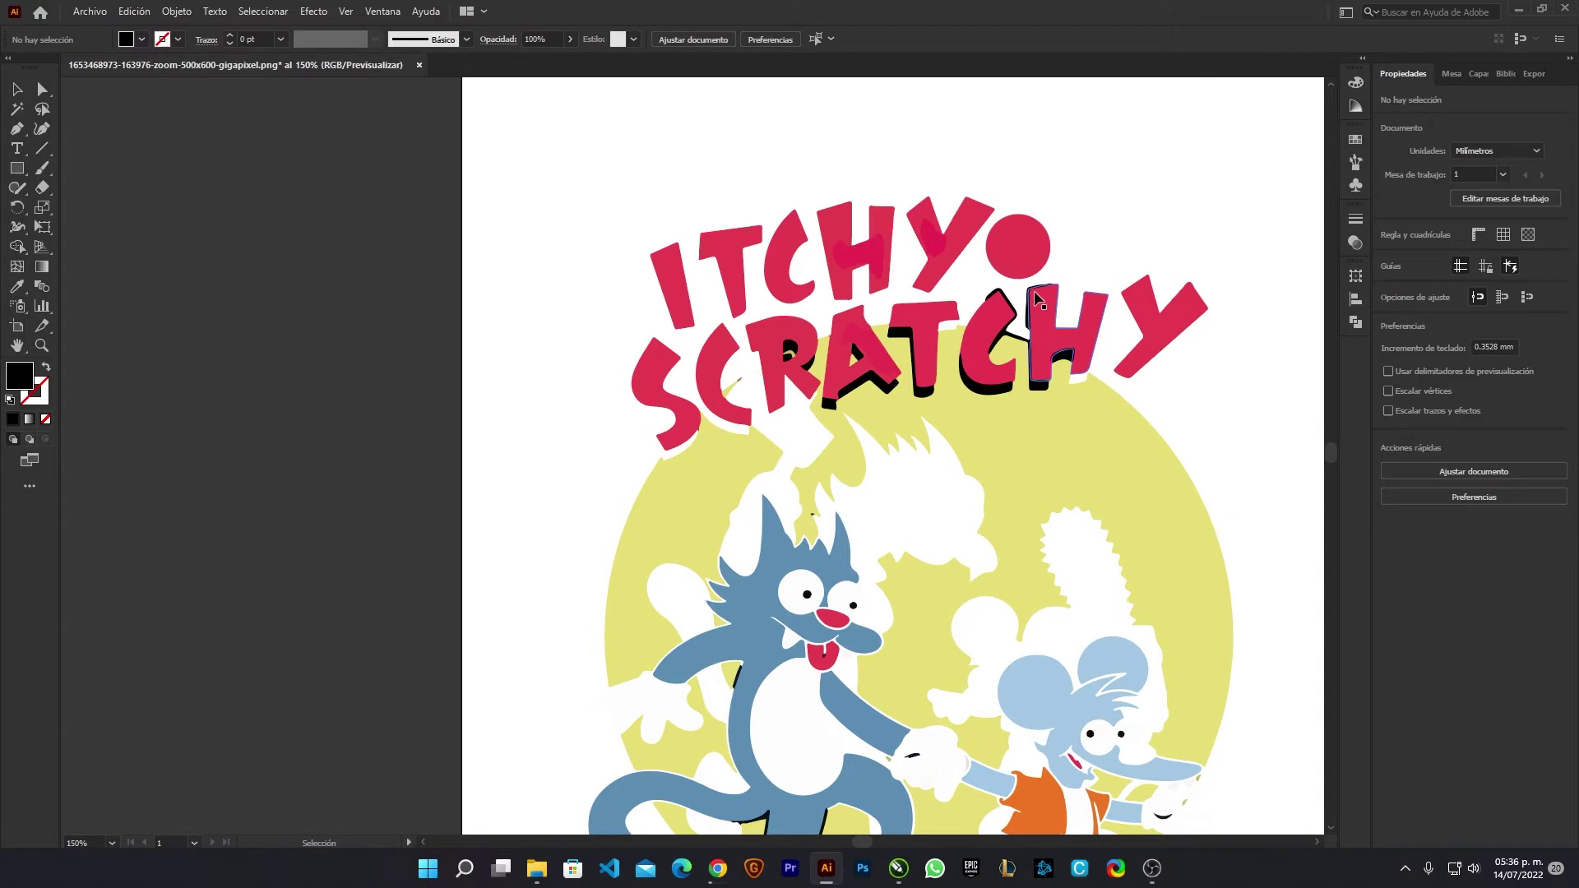
pyautogui.hotkey('ctrl', 'z')
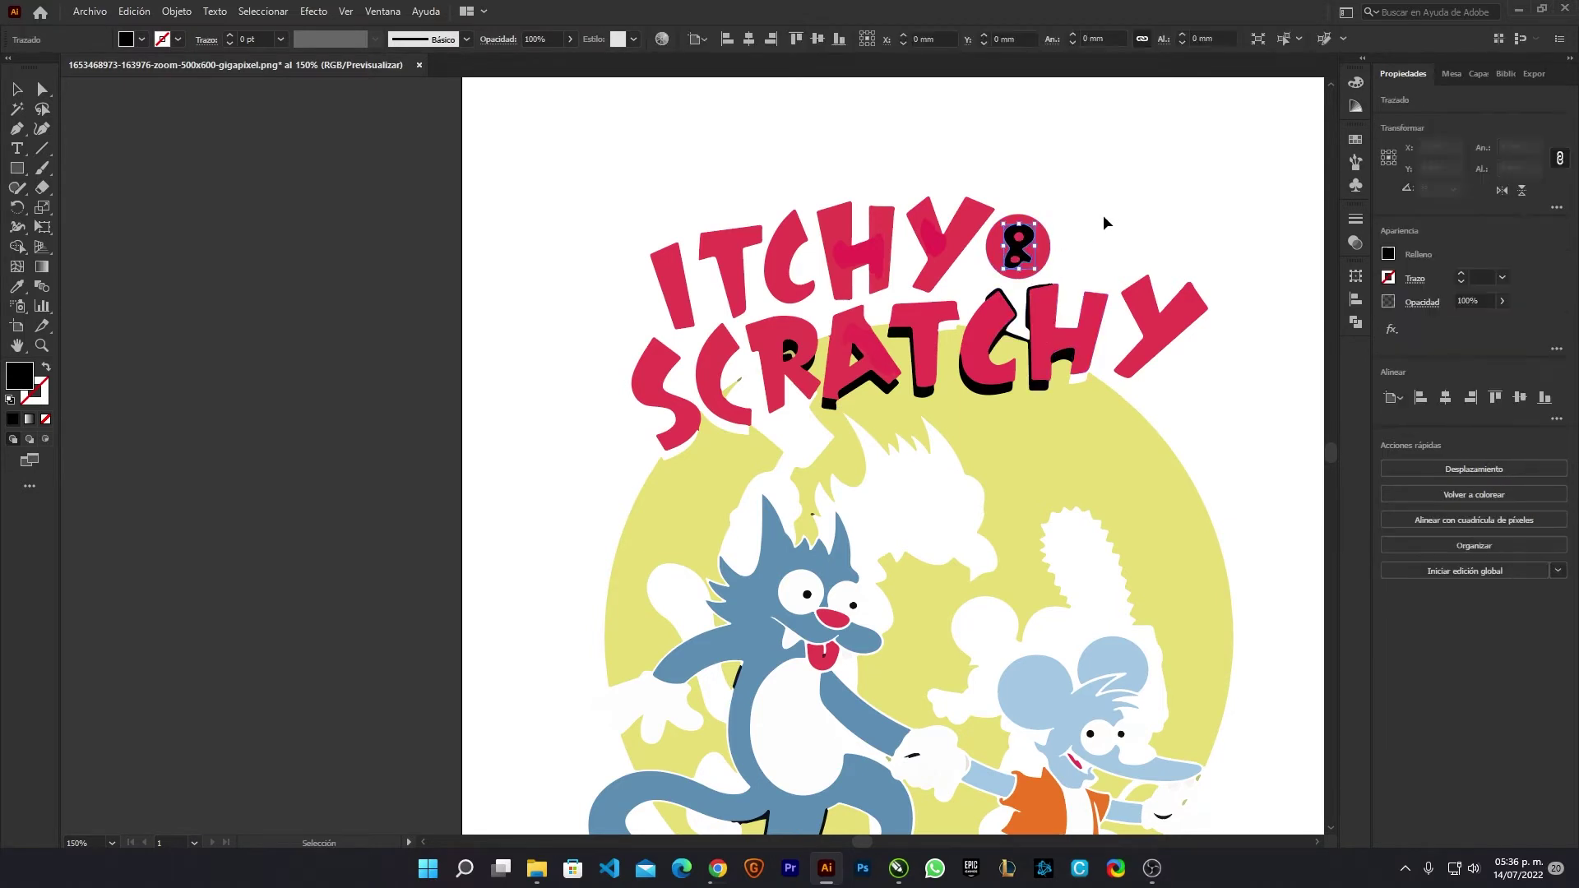
pyautogui.scroll(4, 1028, 239)
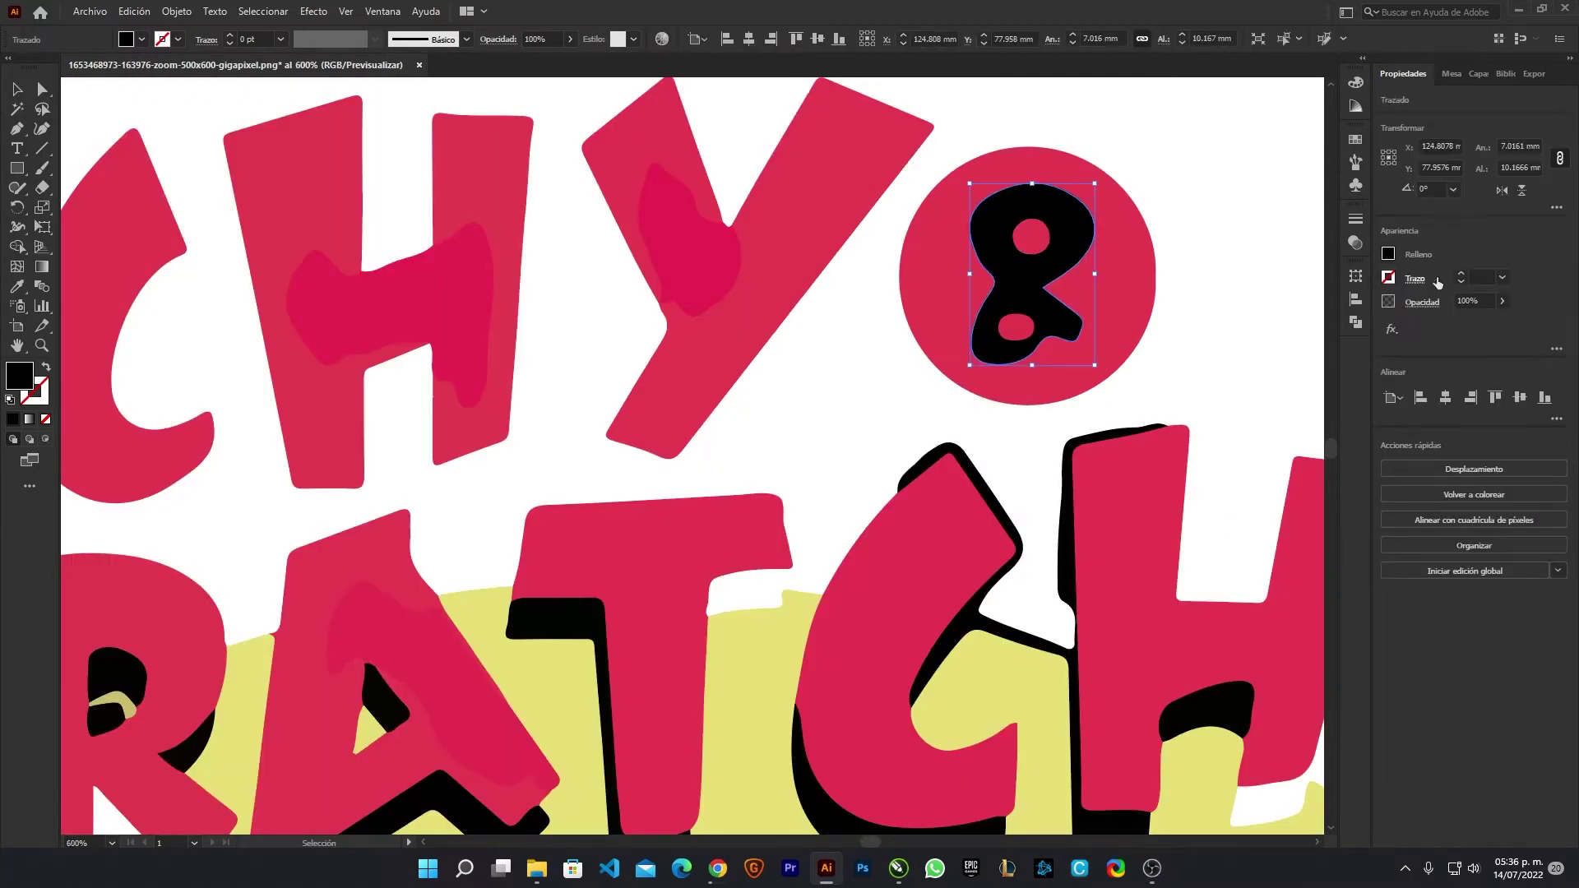
# - Fill the ampersand white using a new global grayscale swatch with K at 0
pyautogui.click(1390, 255)
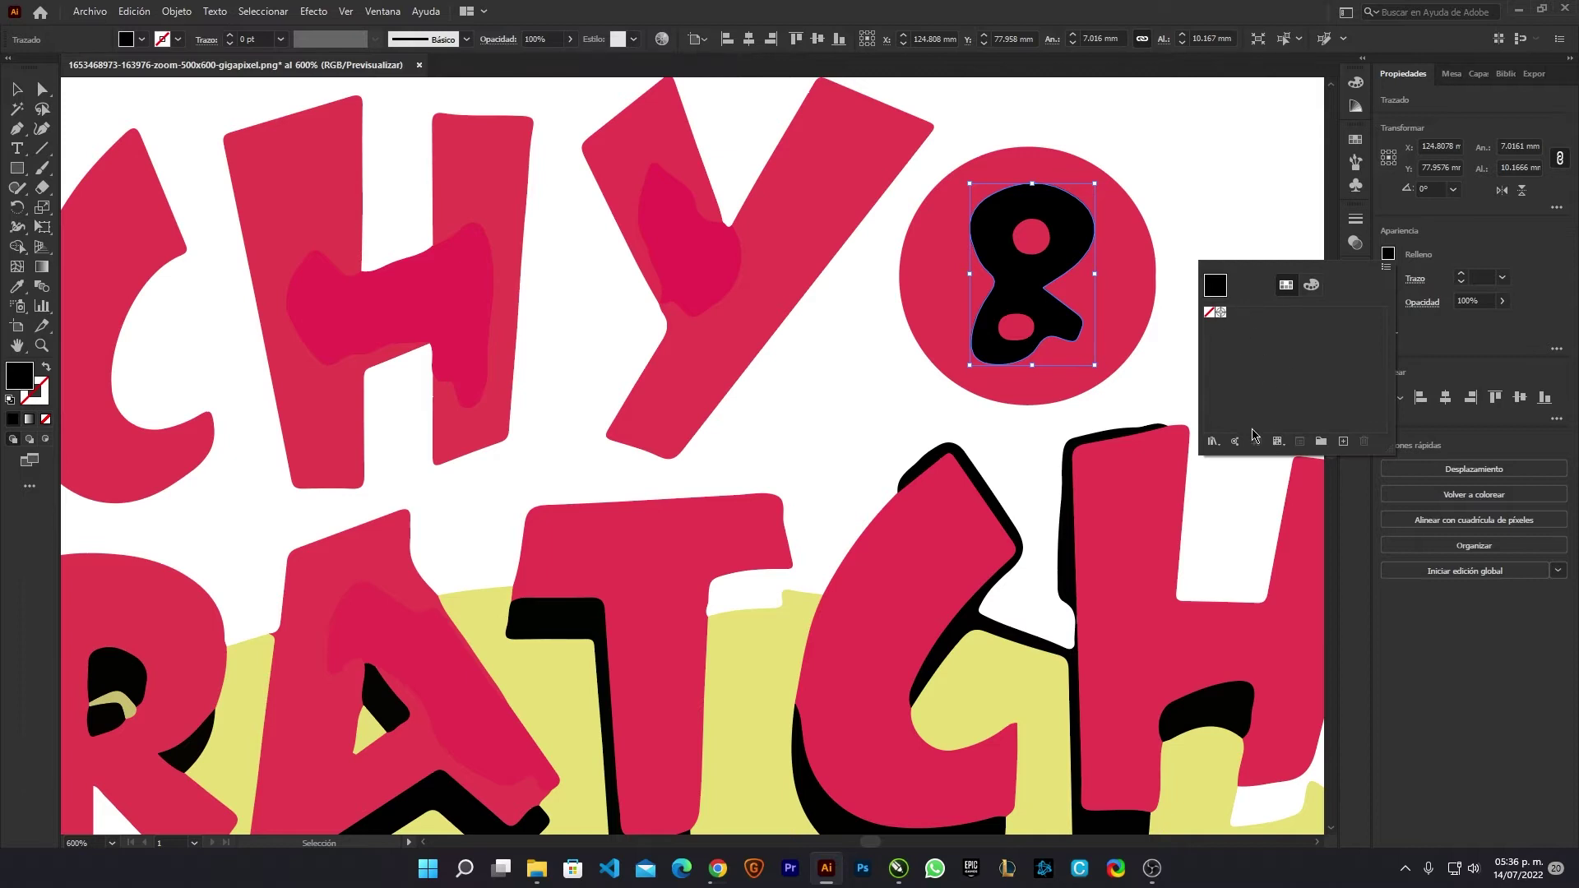
pyautogui.click(1343, 441)
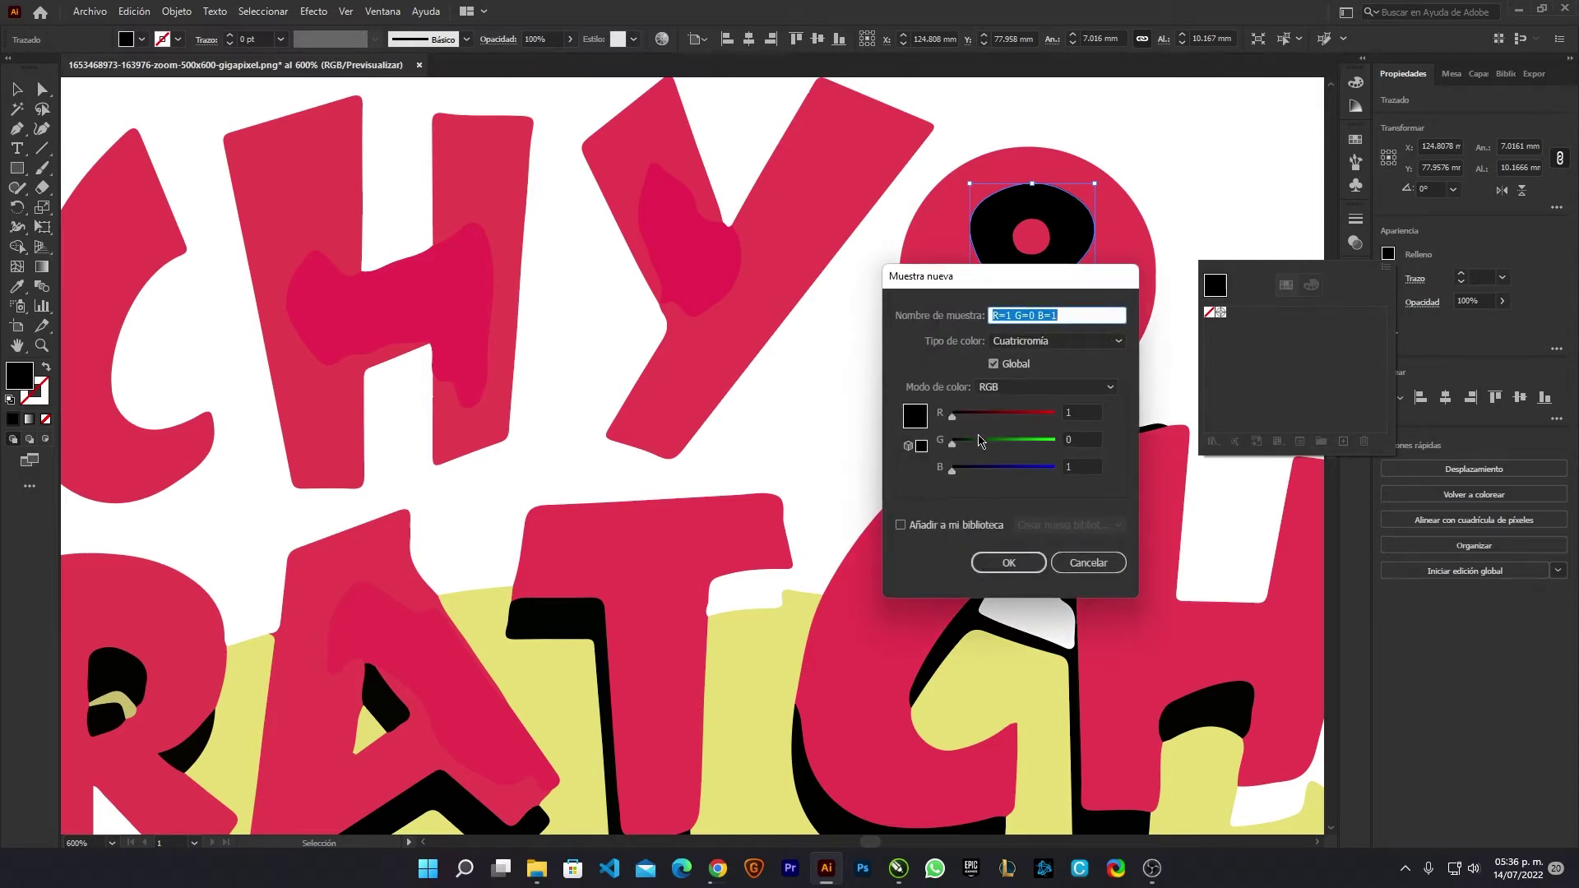
pyautogui.click(1020, 388)
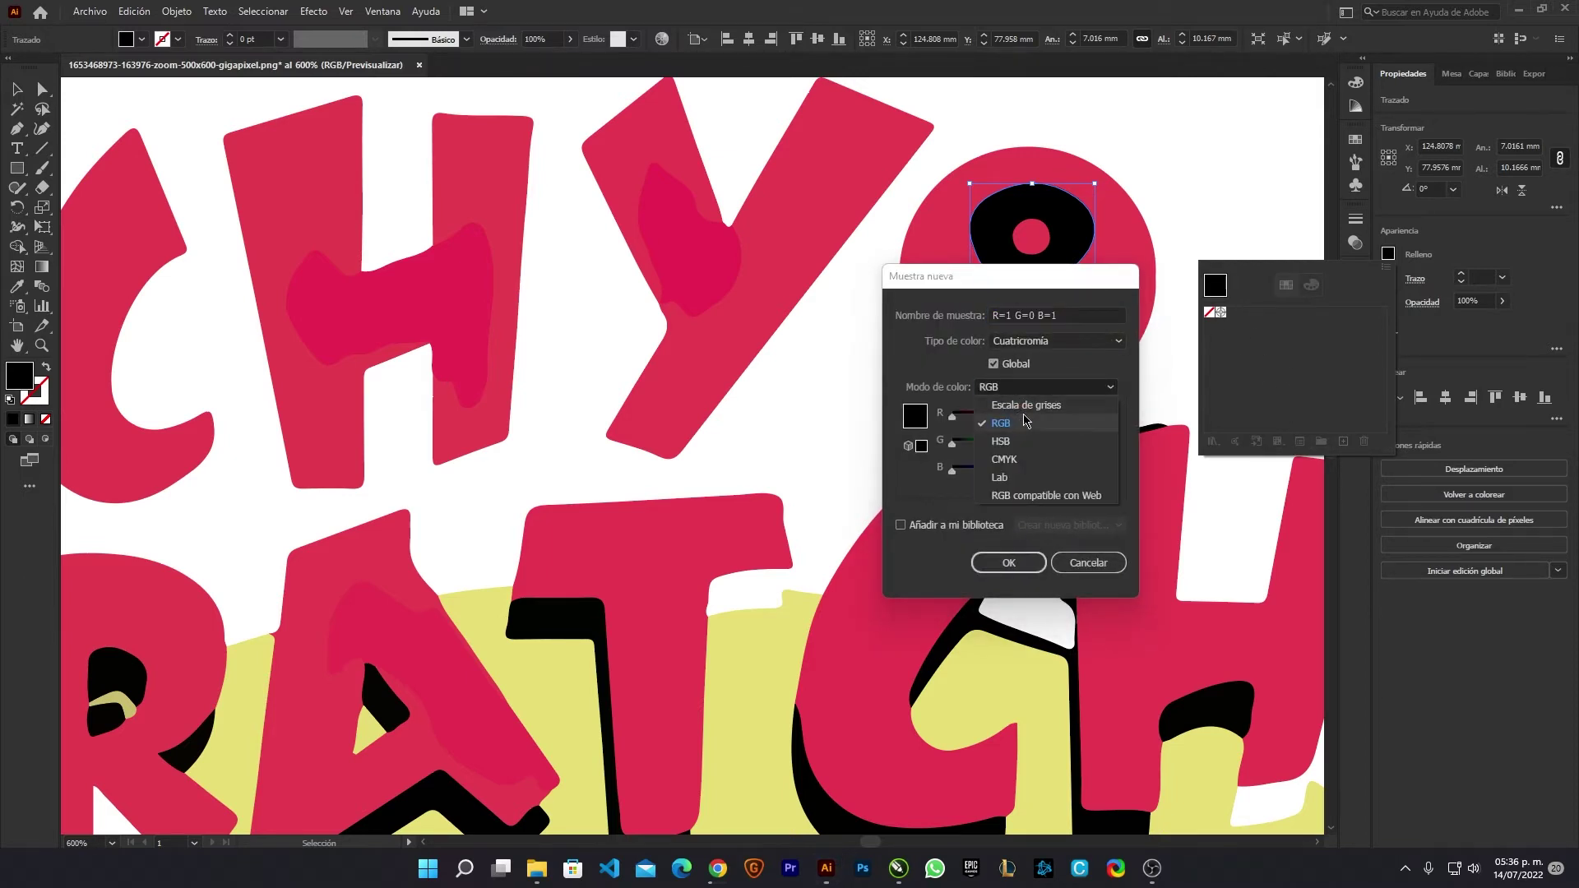
pyautogui.click(1019, 400)
pyautogui.moveTo(1063, 426); pyautogui.dragTo(783, 448)
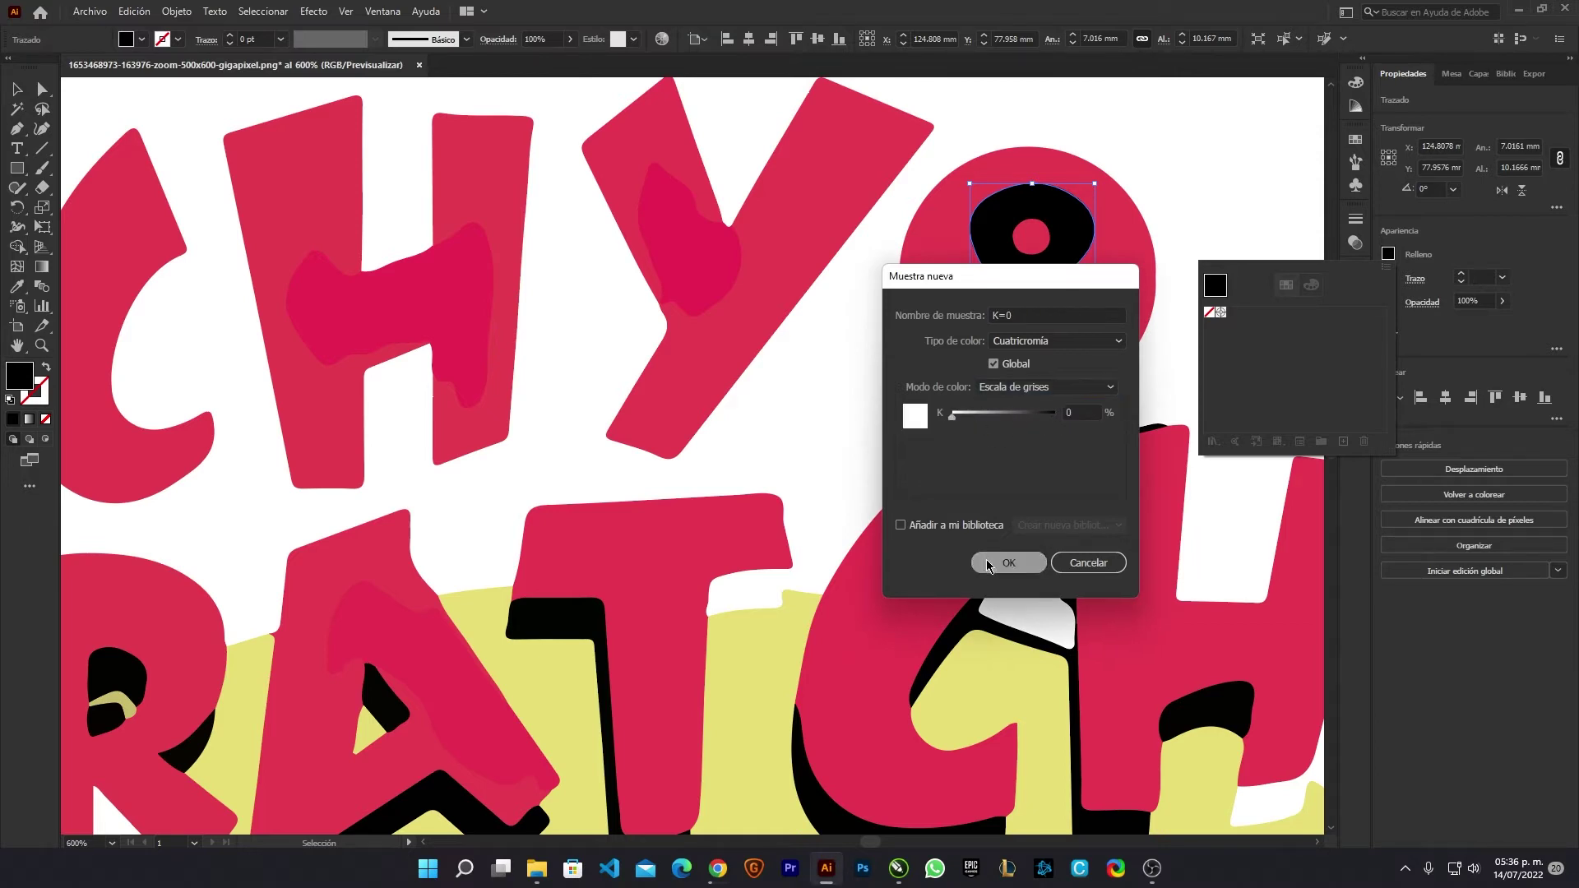
pyautogui.click(1009, 563)
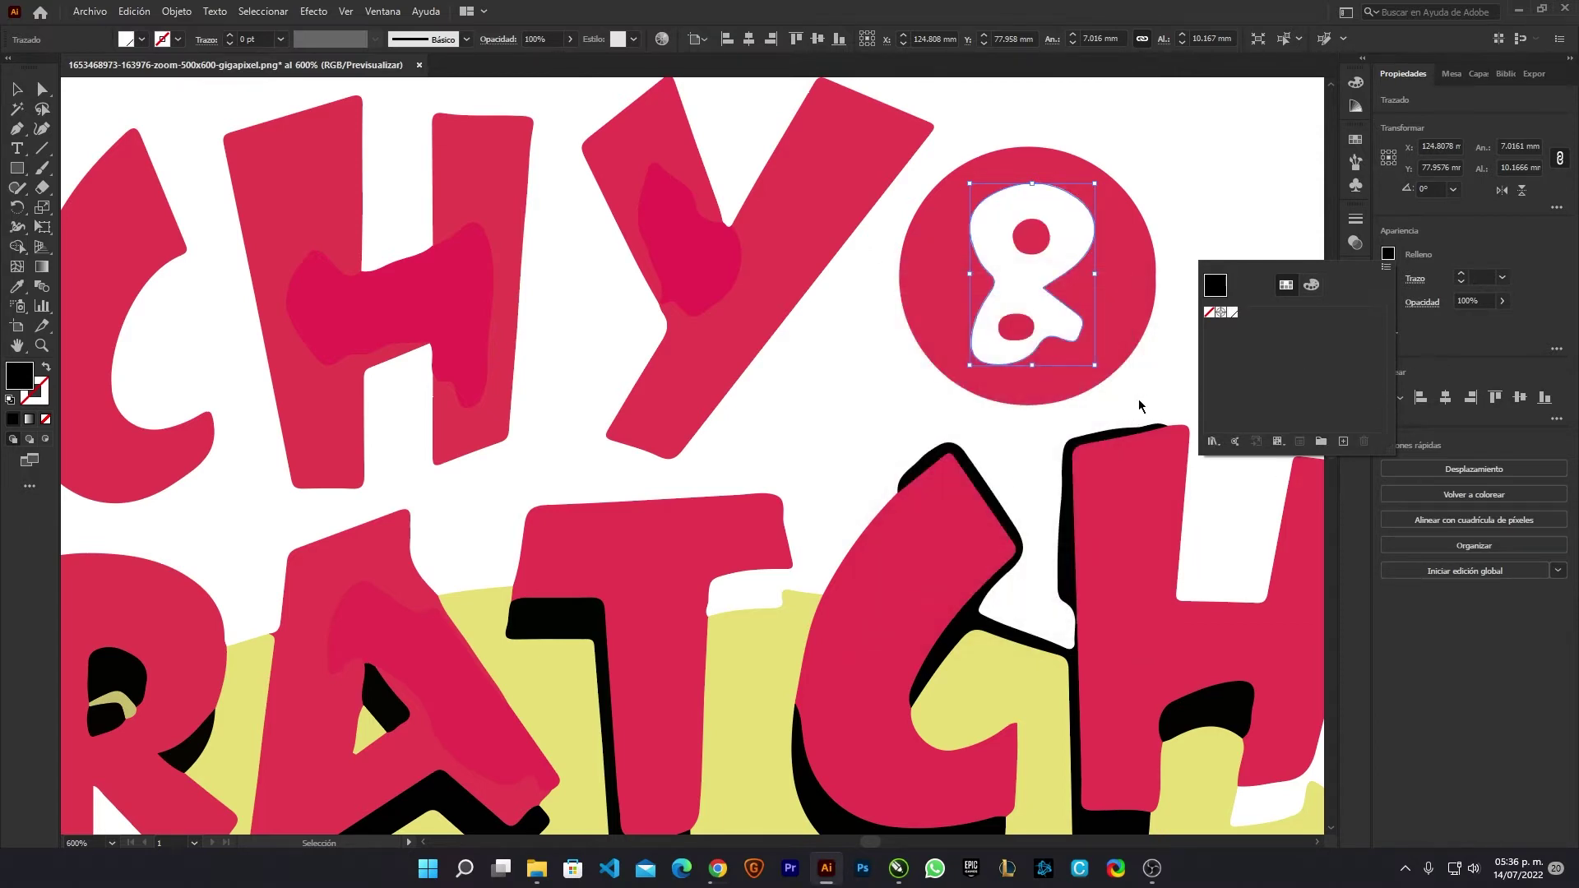
pyautogui.scroll(-3, 1139, 406)
pyautogui.scroll(-3, 1125, 395)
# - Make the shape inside the R's hole white by eyedropping the white ampersand
pyautogui.scroll(5, 925, 441)
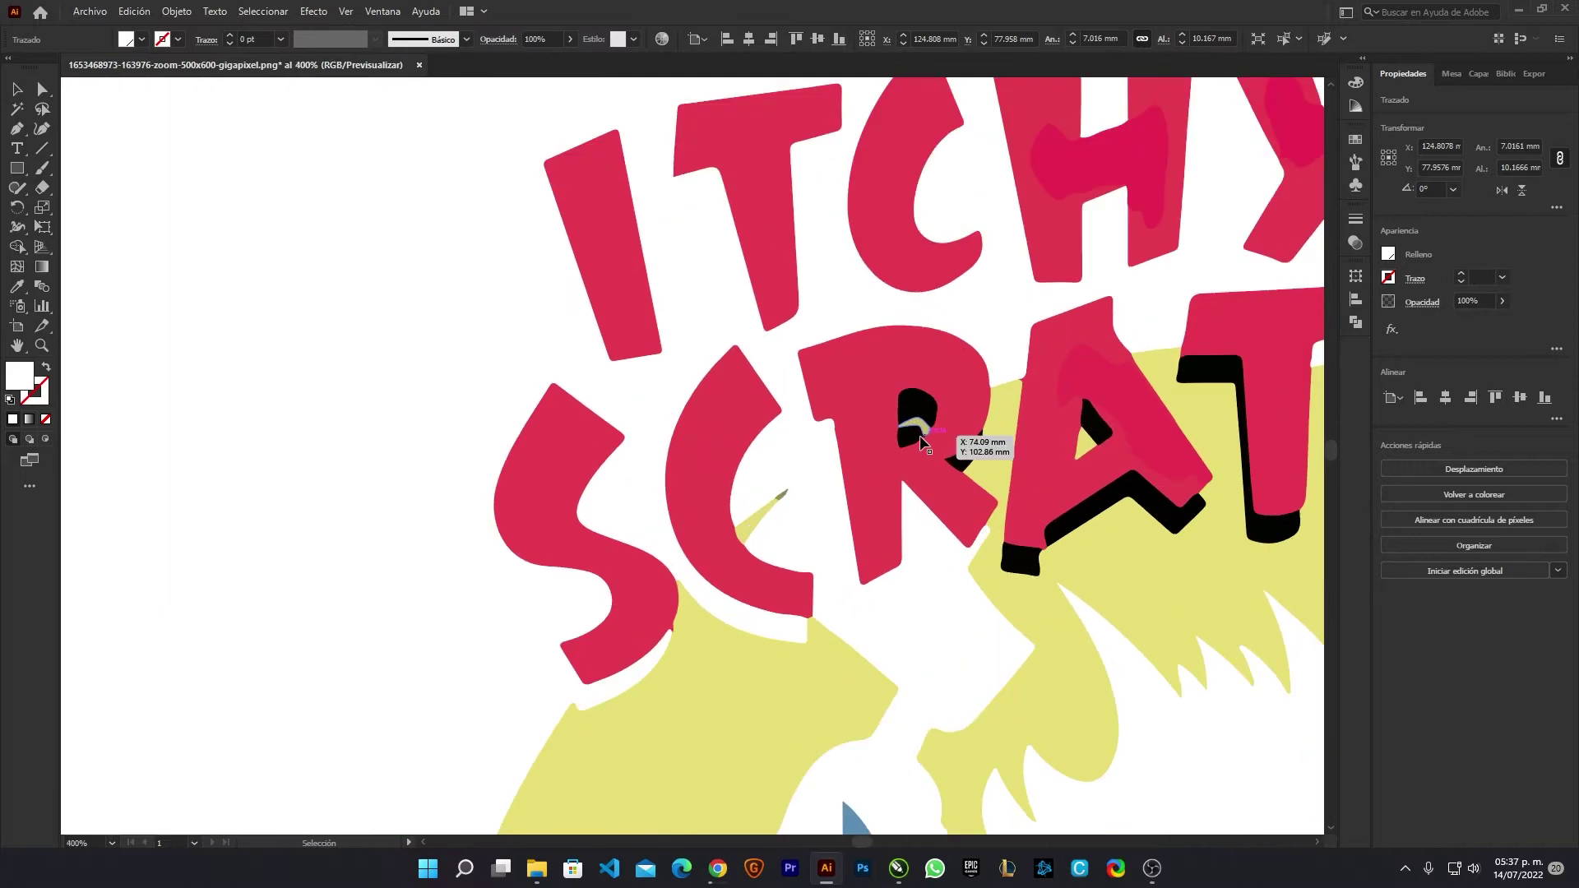
pyautogui.click(923, 444)
pyautogui.click(17, 286)
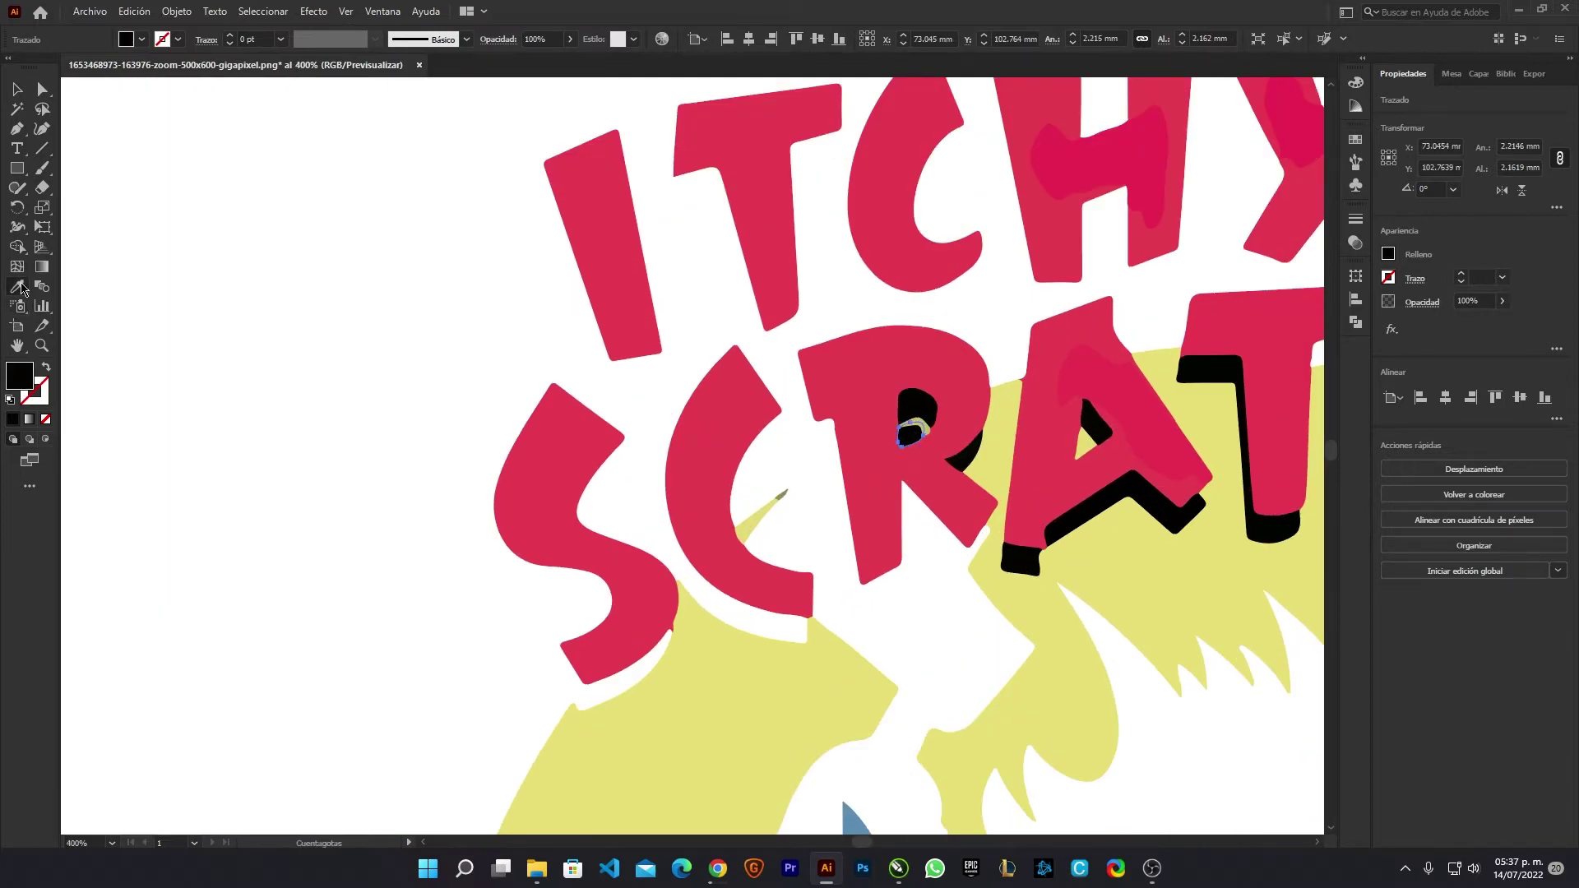
pyautogui.scroll(-2, 817, 353)
pyautogui.click(1051, 285)
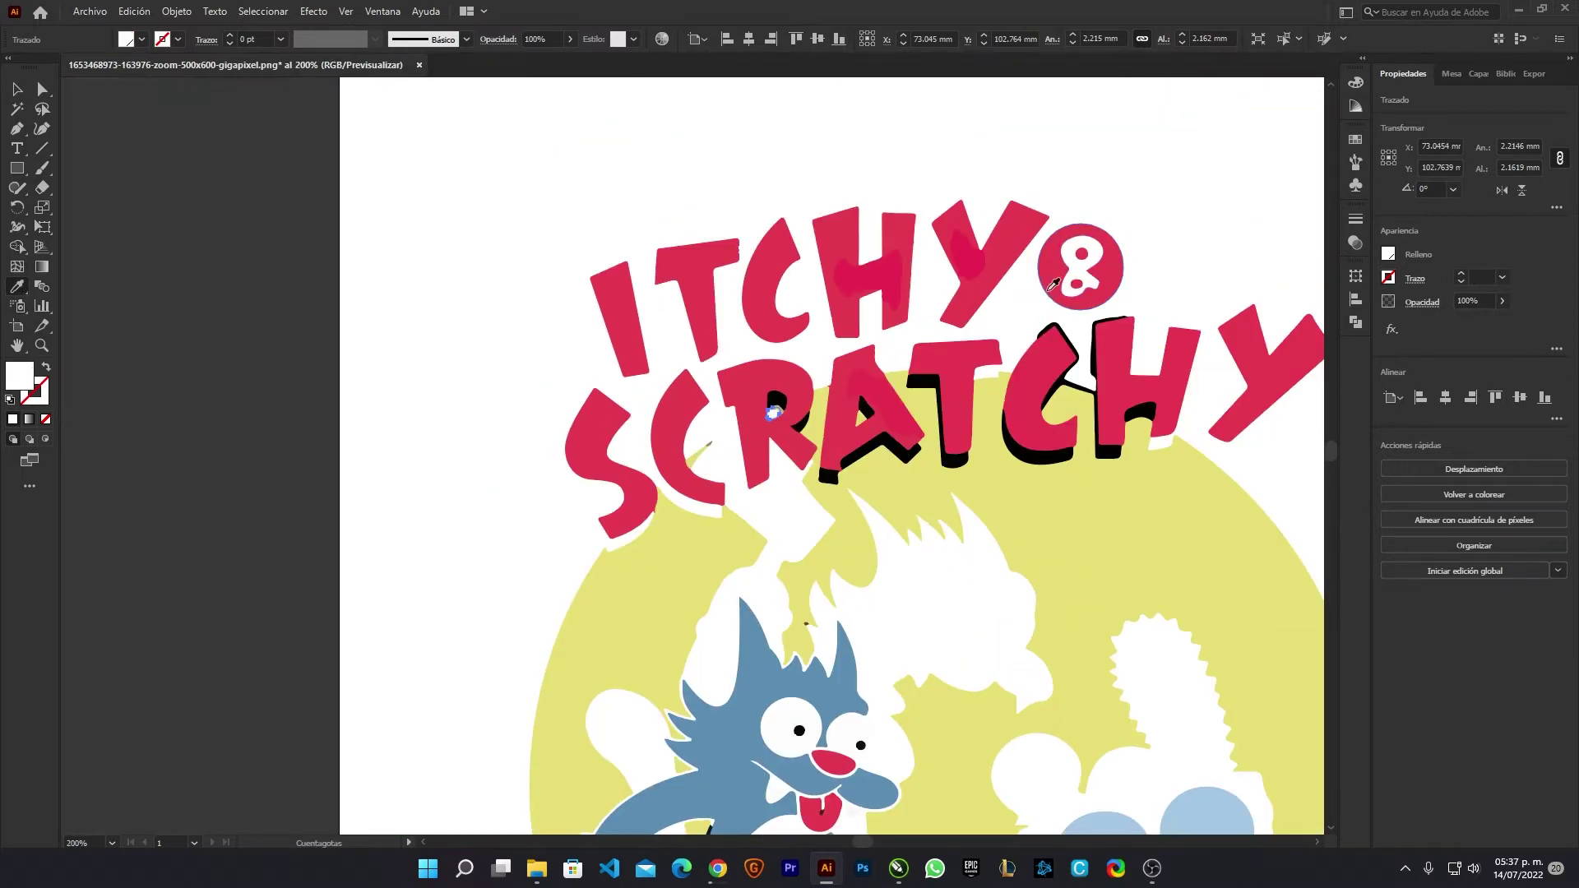
pyautogui.scroll(2, 942, 349)
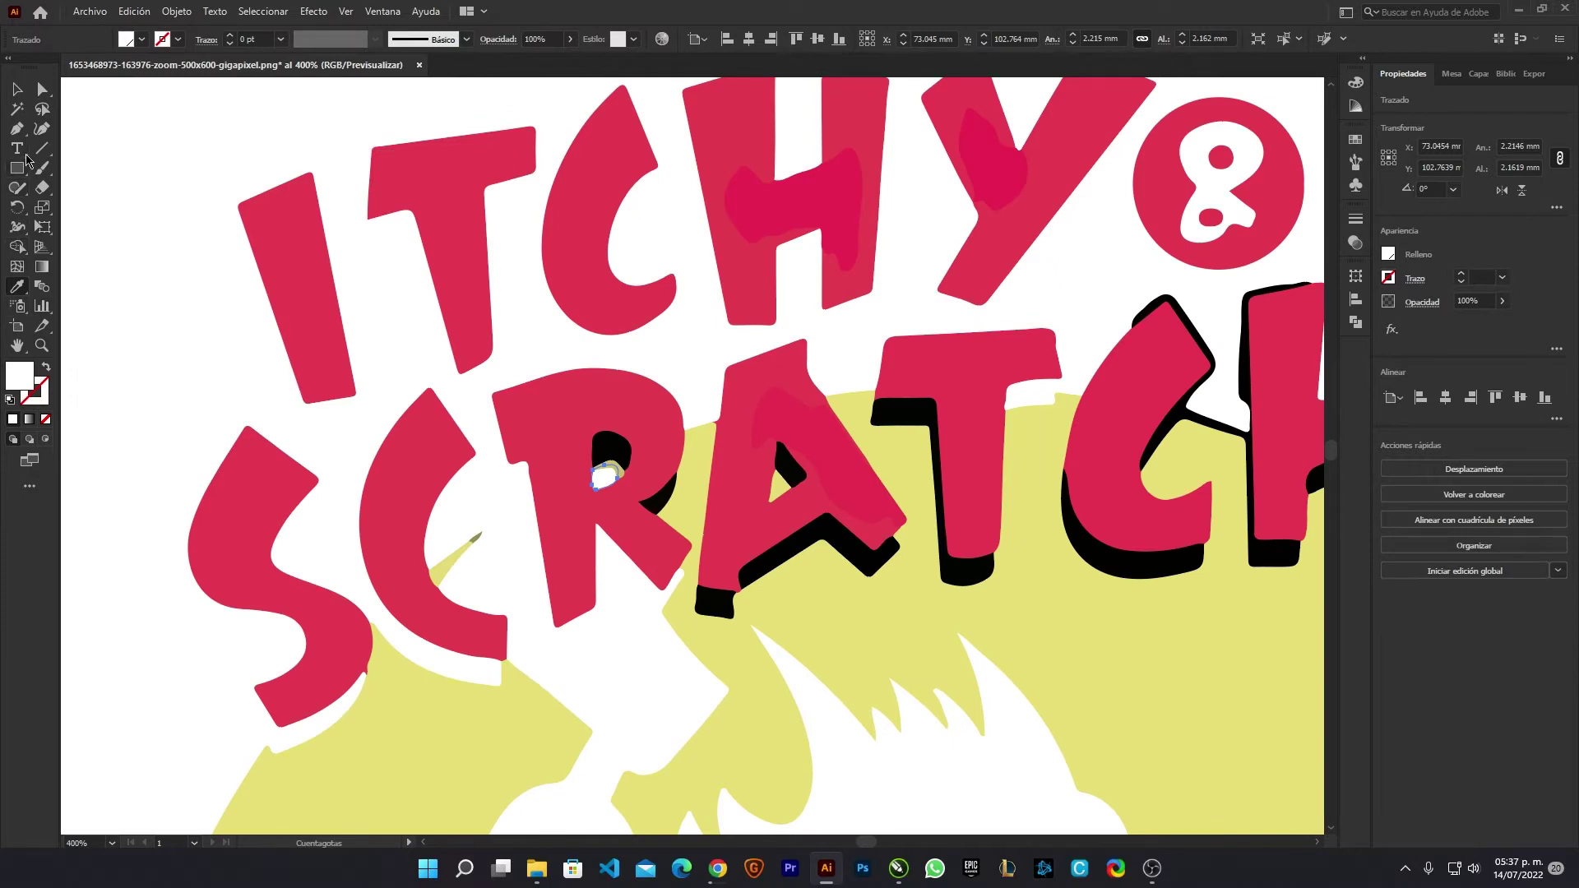
# - Magic Wand-select all black shadow shapes and fill them with the white swatch
pyautogui.click(18, 108)
pyautogui.click(607, 450)
pyautogui.scroll(-2, 607, 450)
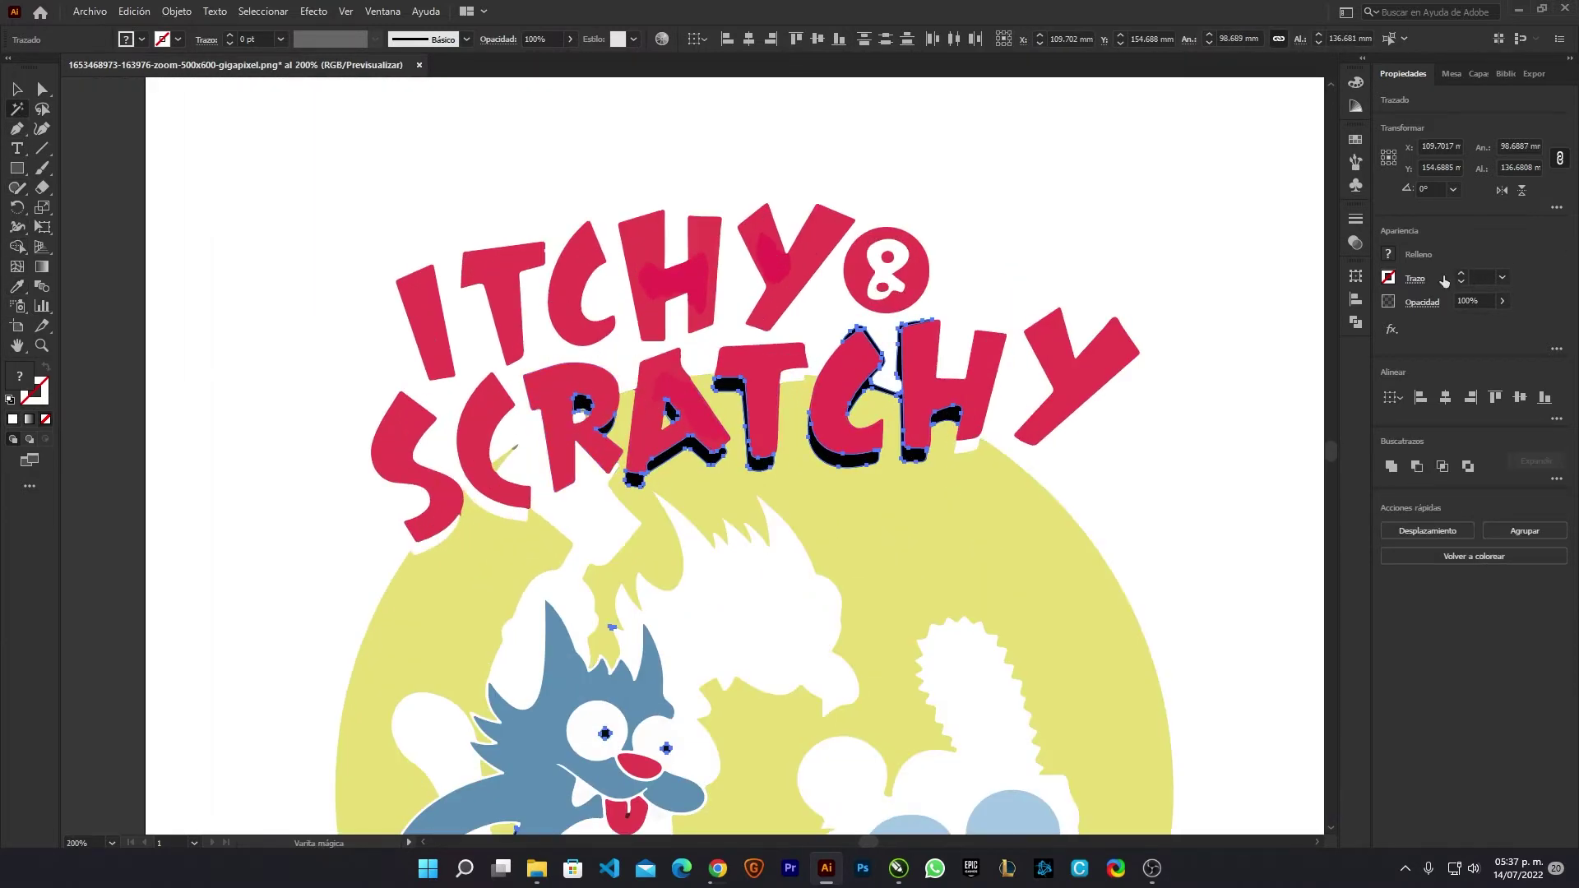
pyautogui.click(1389, 258)
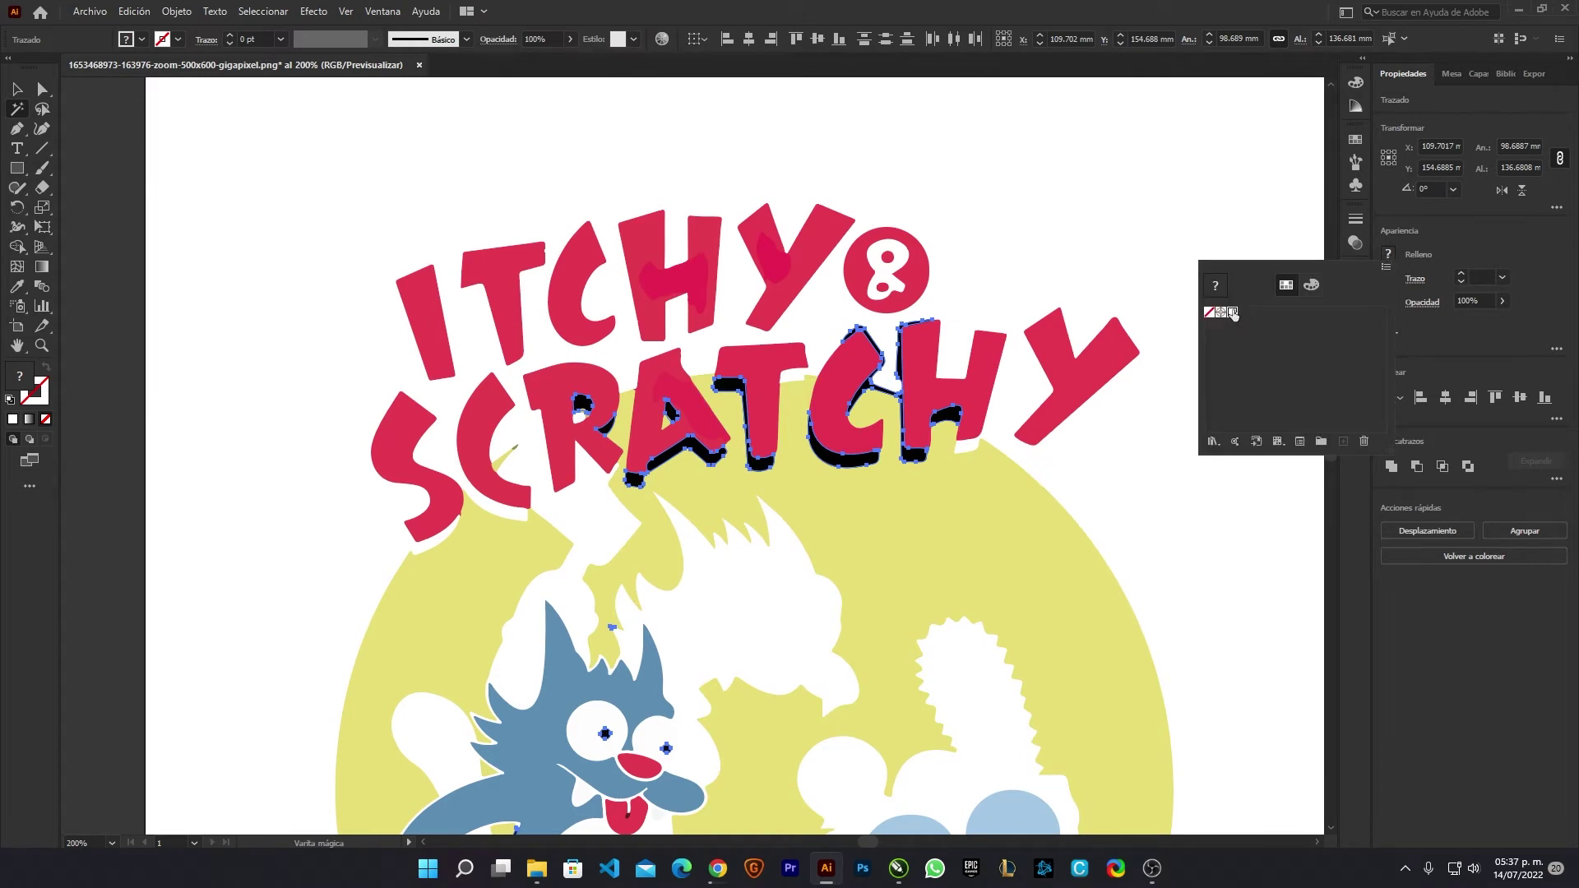
pyautogui.click(1231, 312)
pyautogui.scroll(-2, 1012, 268)
pyautogui.press('v')
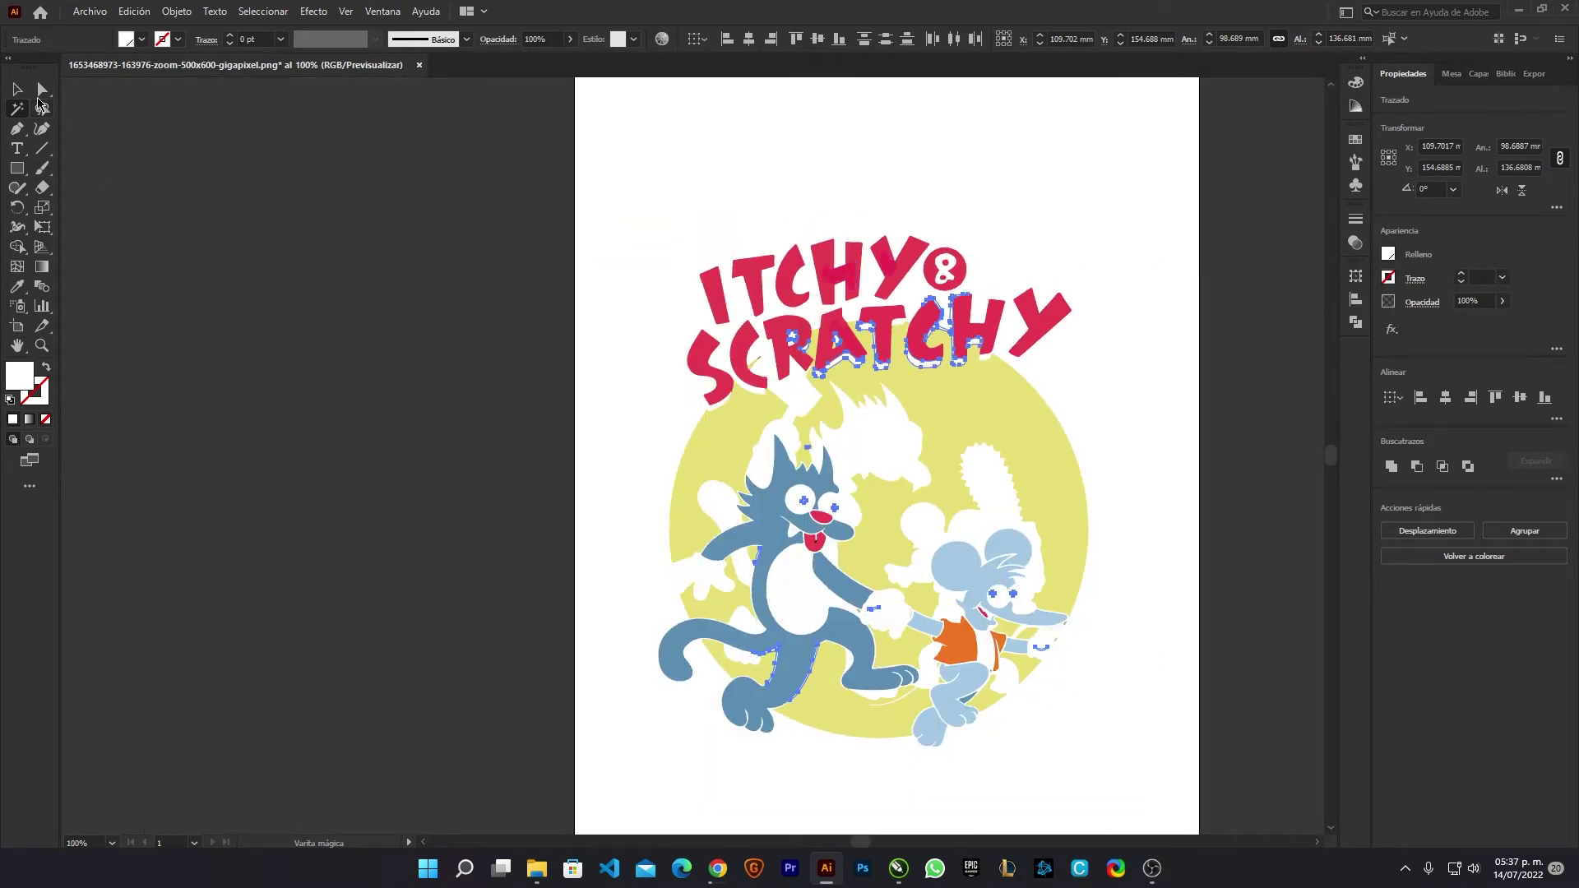
pyautogui.click(1046, 412)
# - Fill Itchy's first pupil with a new rich black swatch of C, M, Y, K 100%
pyautogui.scroll(3, 950, 613)
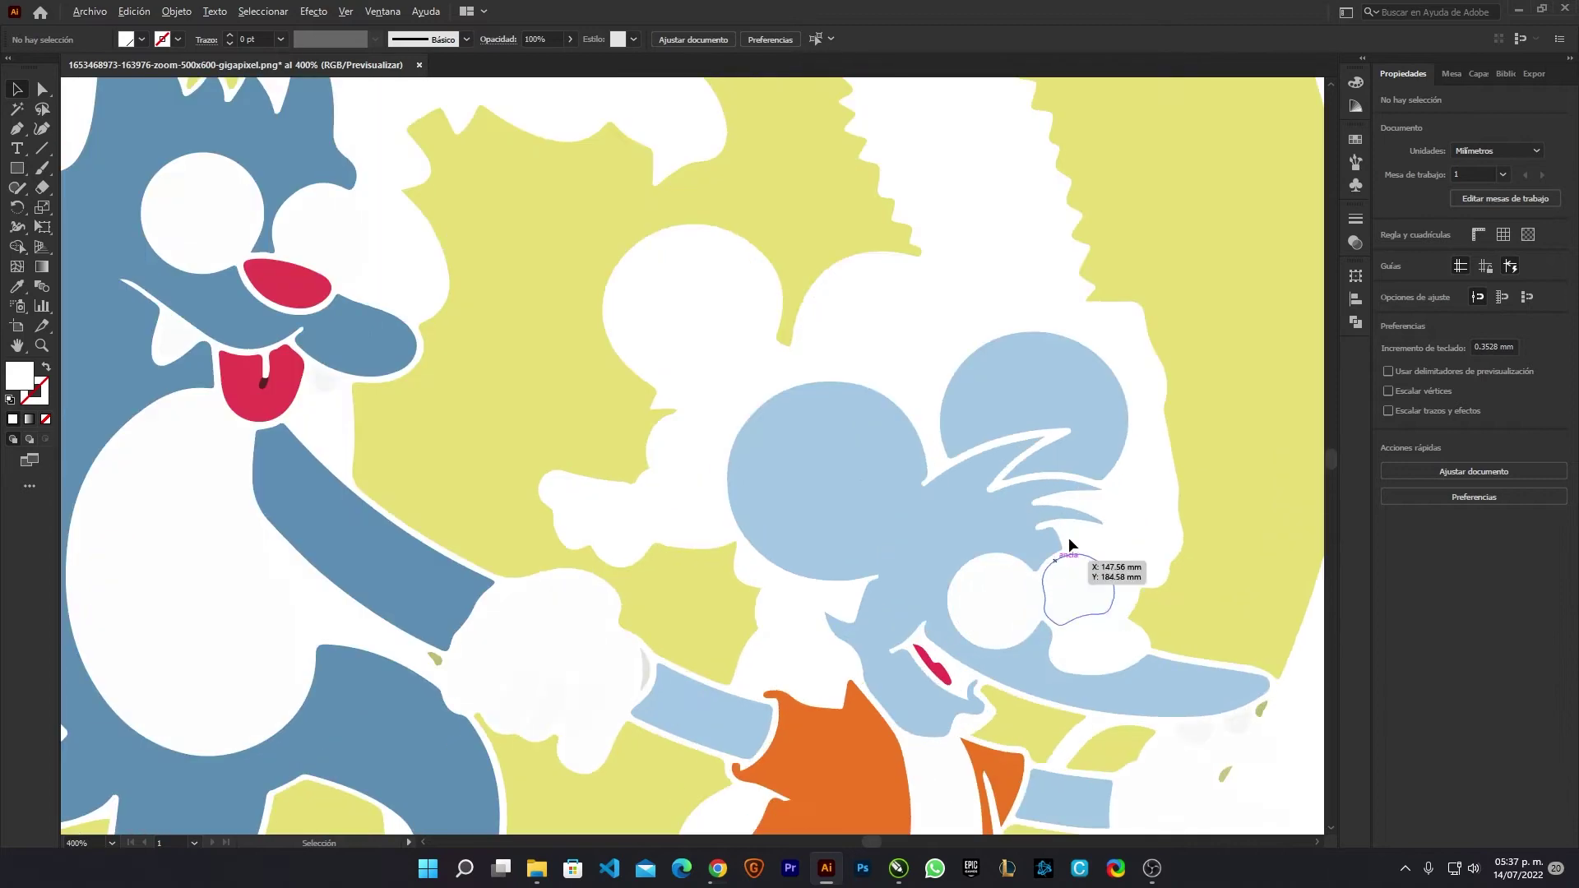
pyautogui.hscroll(-3, 497, 310)
pyautogui.scroll(1, 417, 303)
pyautogui.click(423, 314)
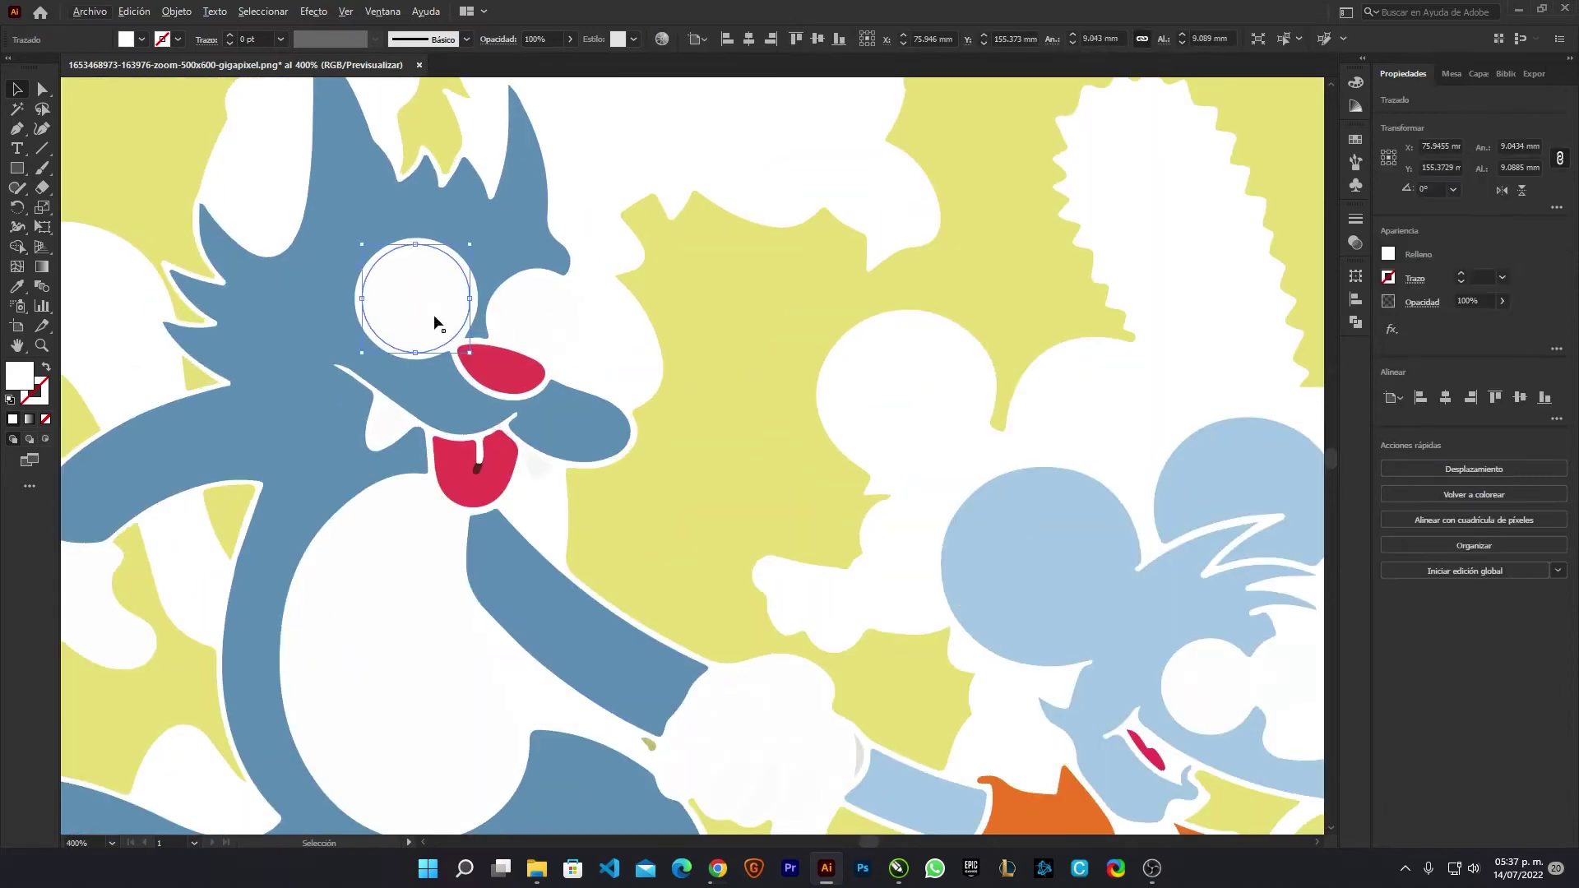
pyautogui.click(431, 308)
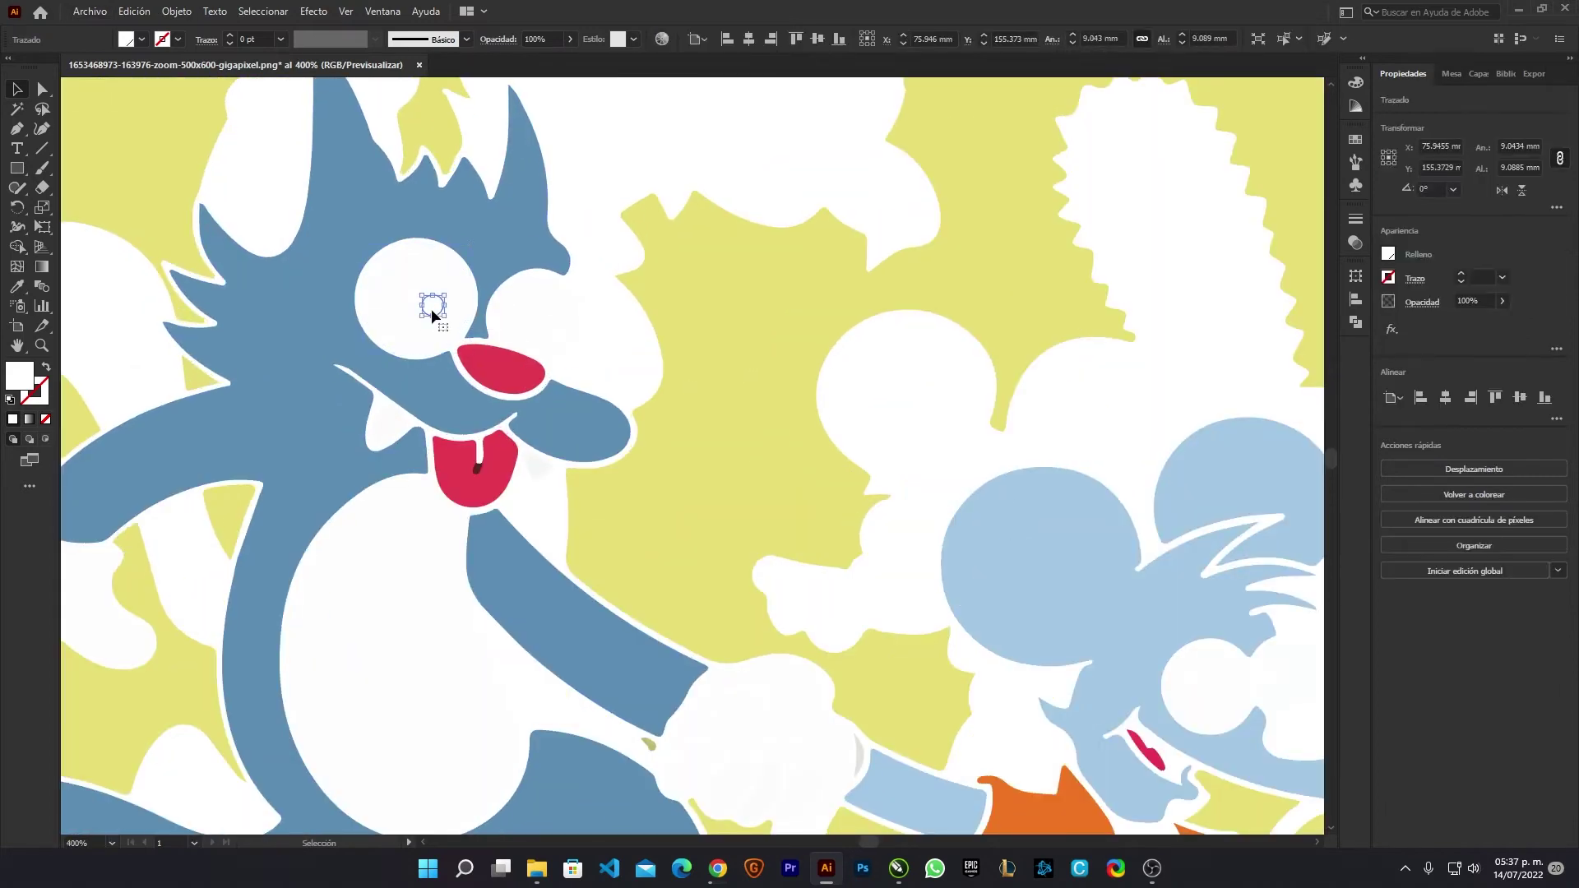
pyautogui.click(1389, 256)
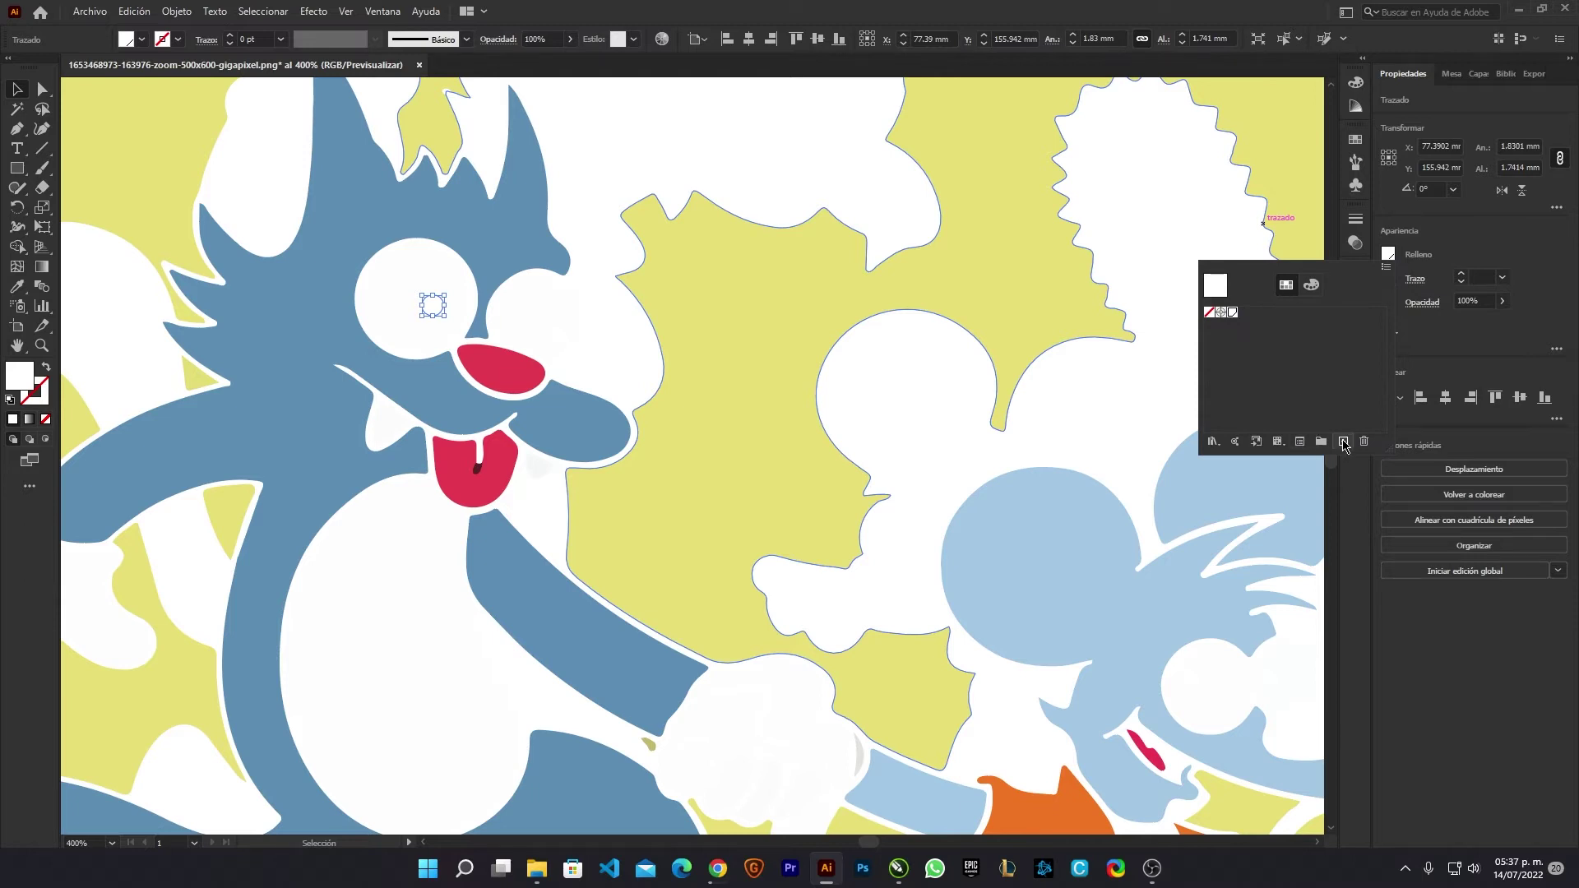
pyautogui.click(1343, 441)
pyautogui.click(1041, 388)
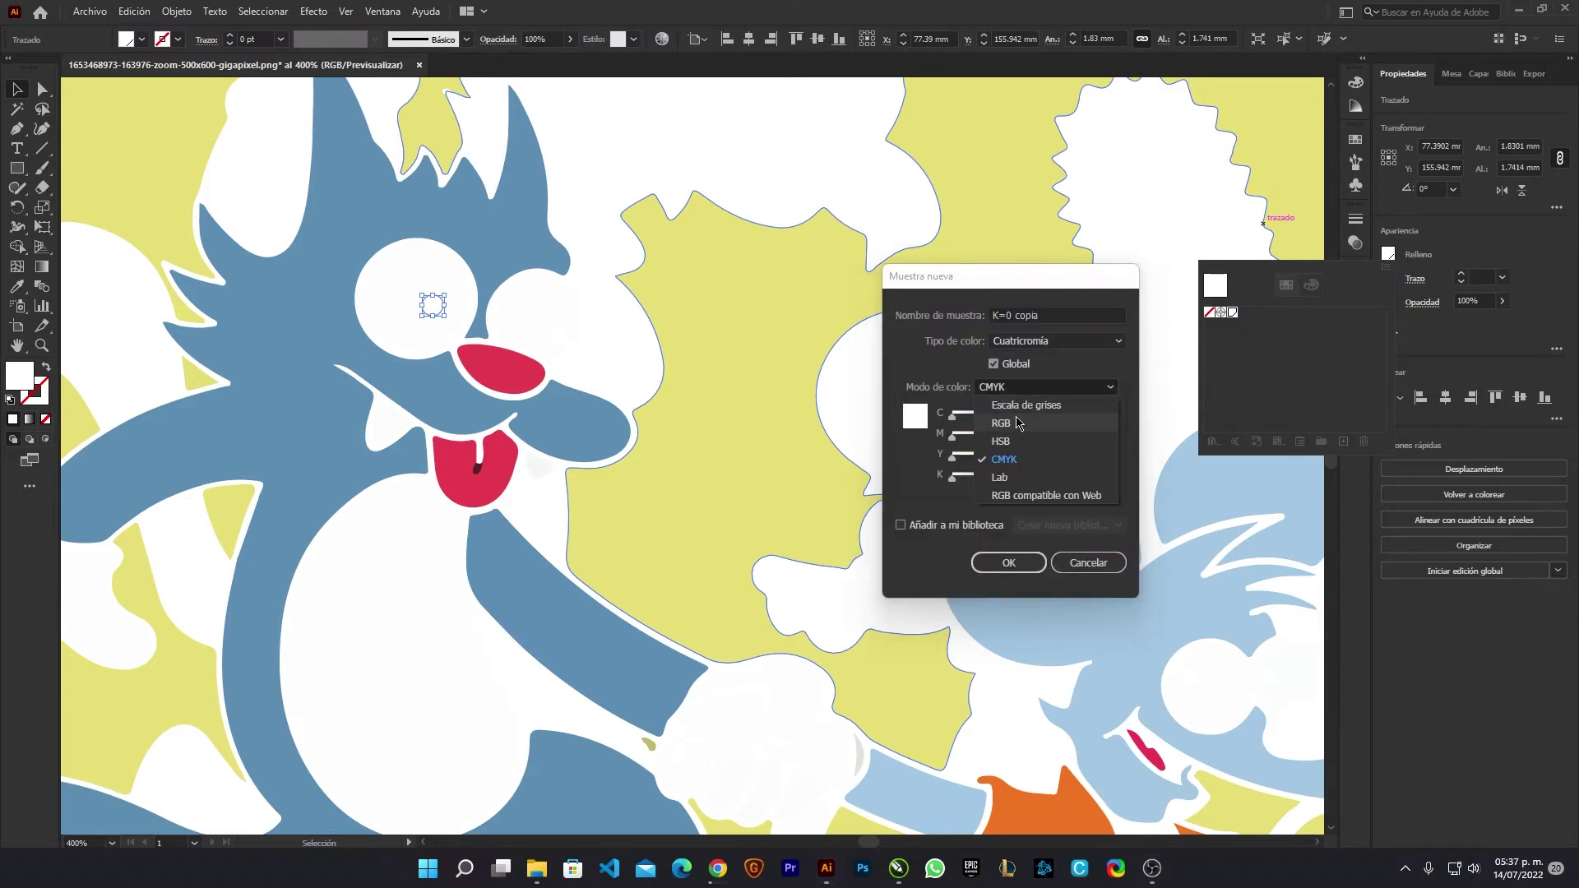
pyautogui.click(1061, 384)
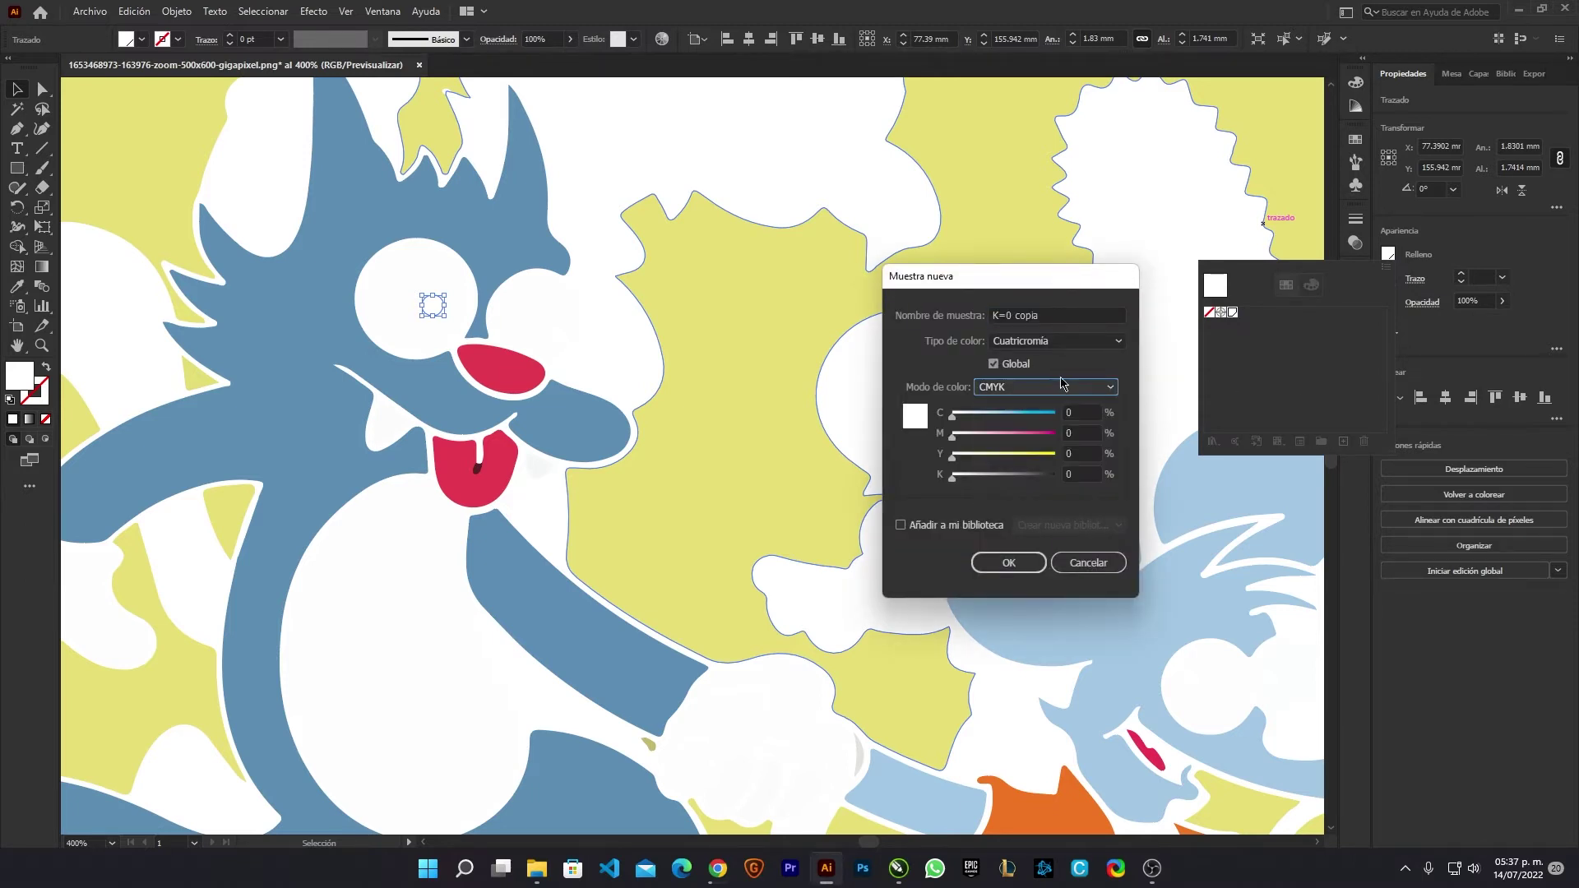
pyautogui.moveTo(952, 417); pyautogui.dragTo(1055, 417)
pyautogui.moveTo(952, 476); pyautogui.dragTo(1055, 477)
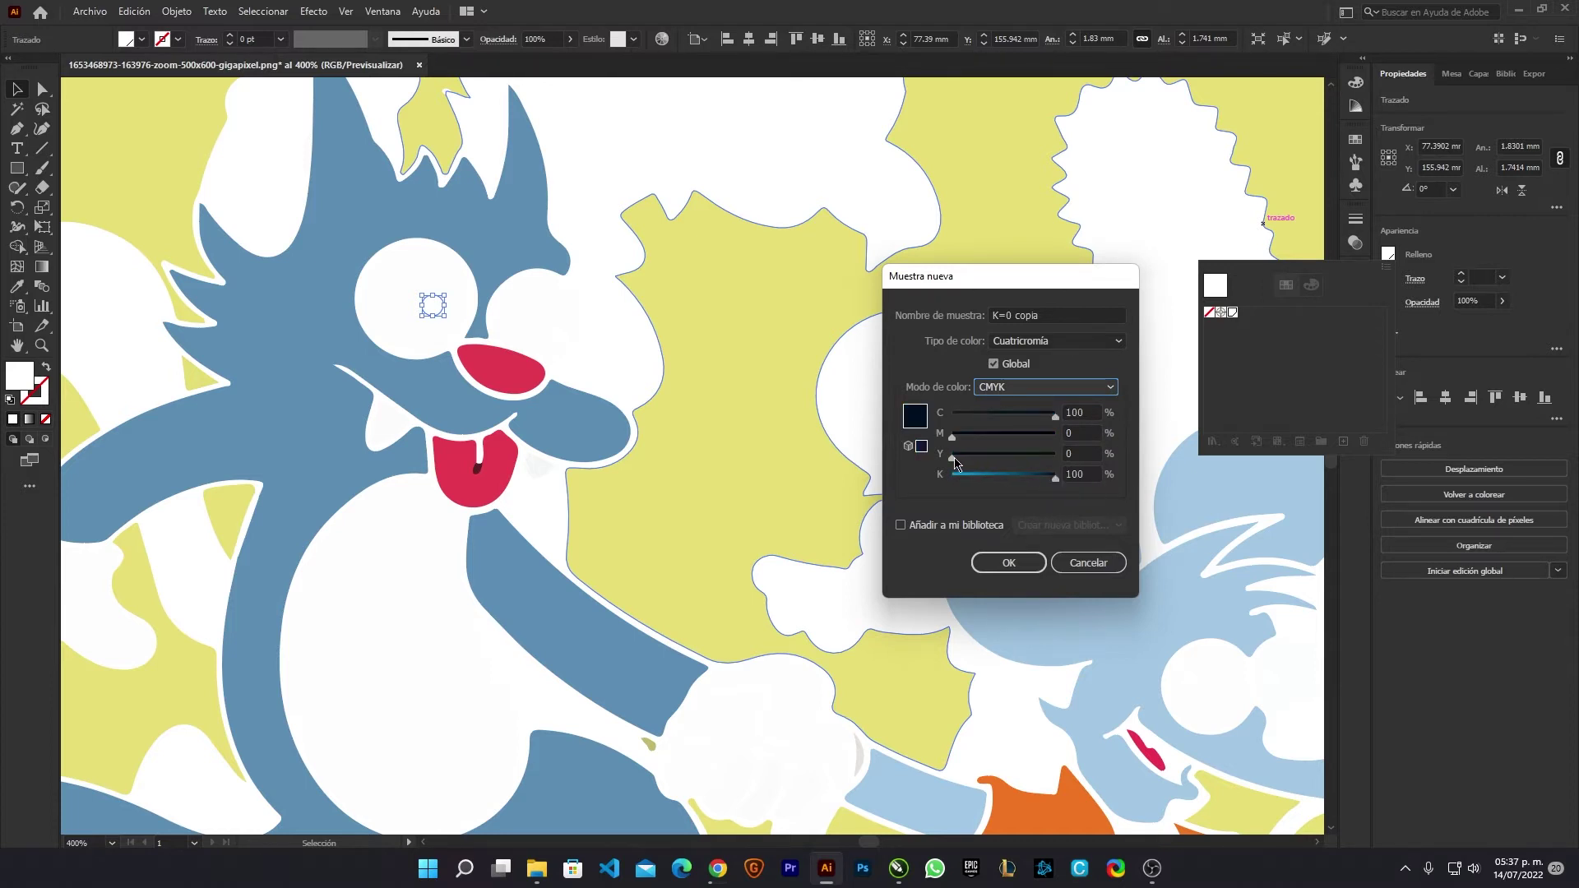
pyautogui.moveTo(952, 457); pyautogui.dragTo(1055, 457)
pyautogui.moveTo(952, 437); pyautogui.dragTo(1055, 437)
pyautogui.click(1019, 562)
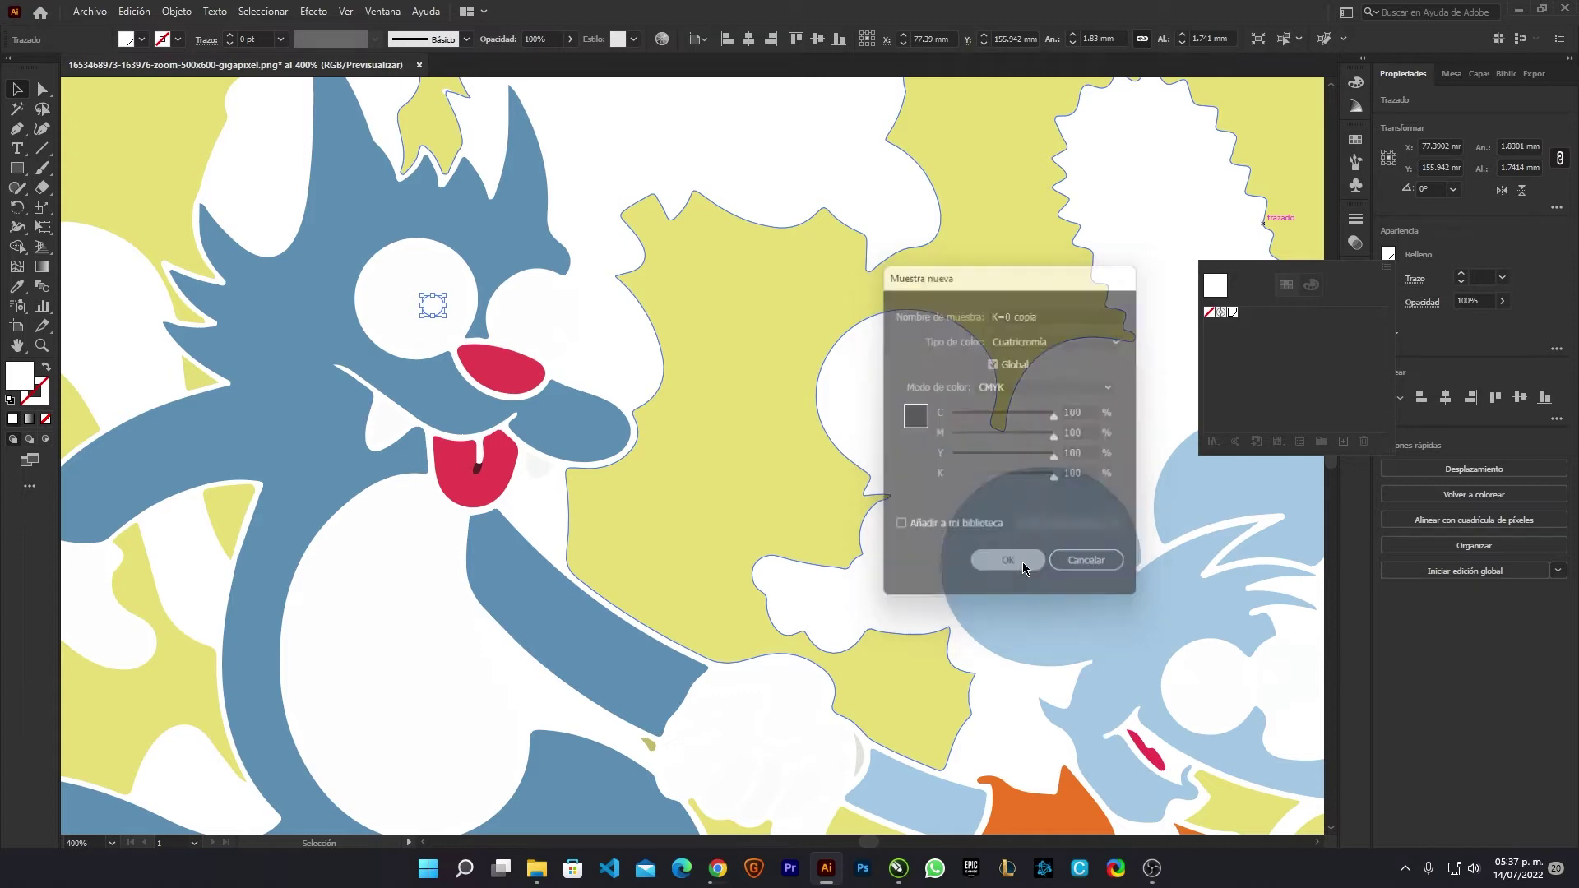
# - Fill the pupil in Itchy's other eye with the black swatch
pyautogui.click(555, 334)
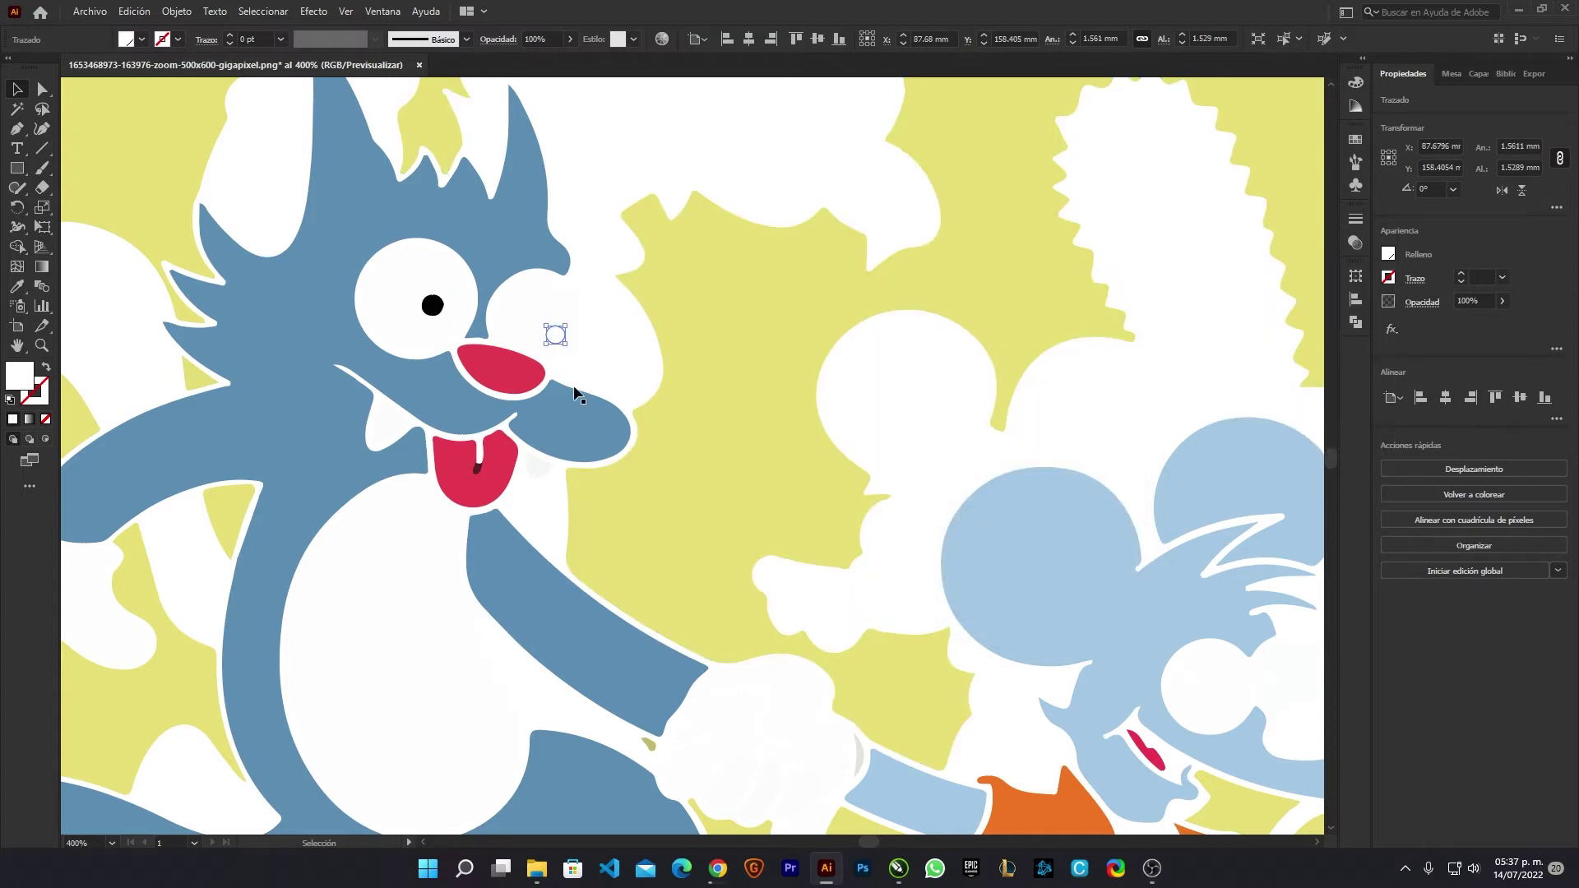
pyautogui.click(1388, 255)
pyautogui.click(1240, 319)
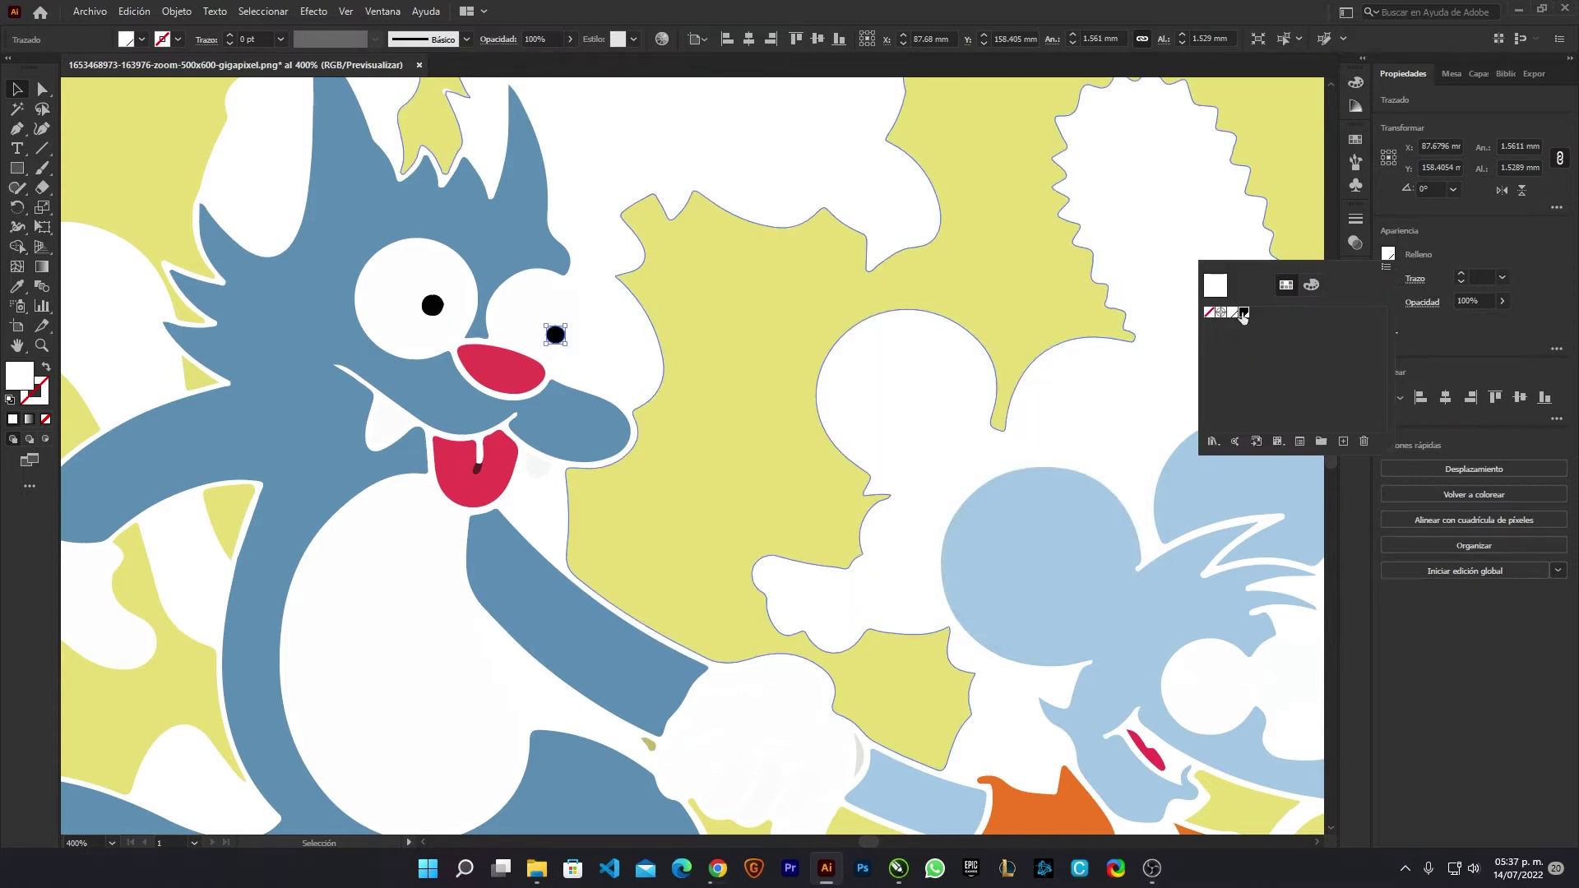
pyautogui.scroll(-1, 788, 333)
pyautogui.scroll(2, 1057, 514)
pyautogui.scroll(1, 1014, 541)
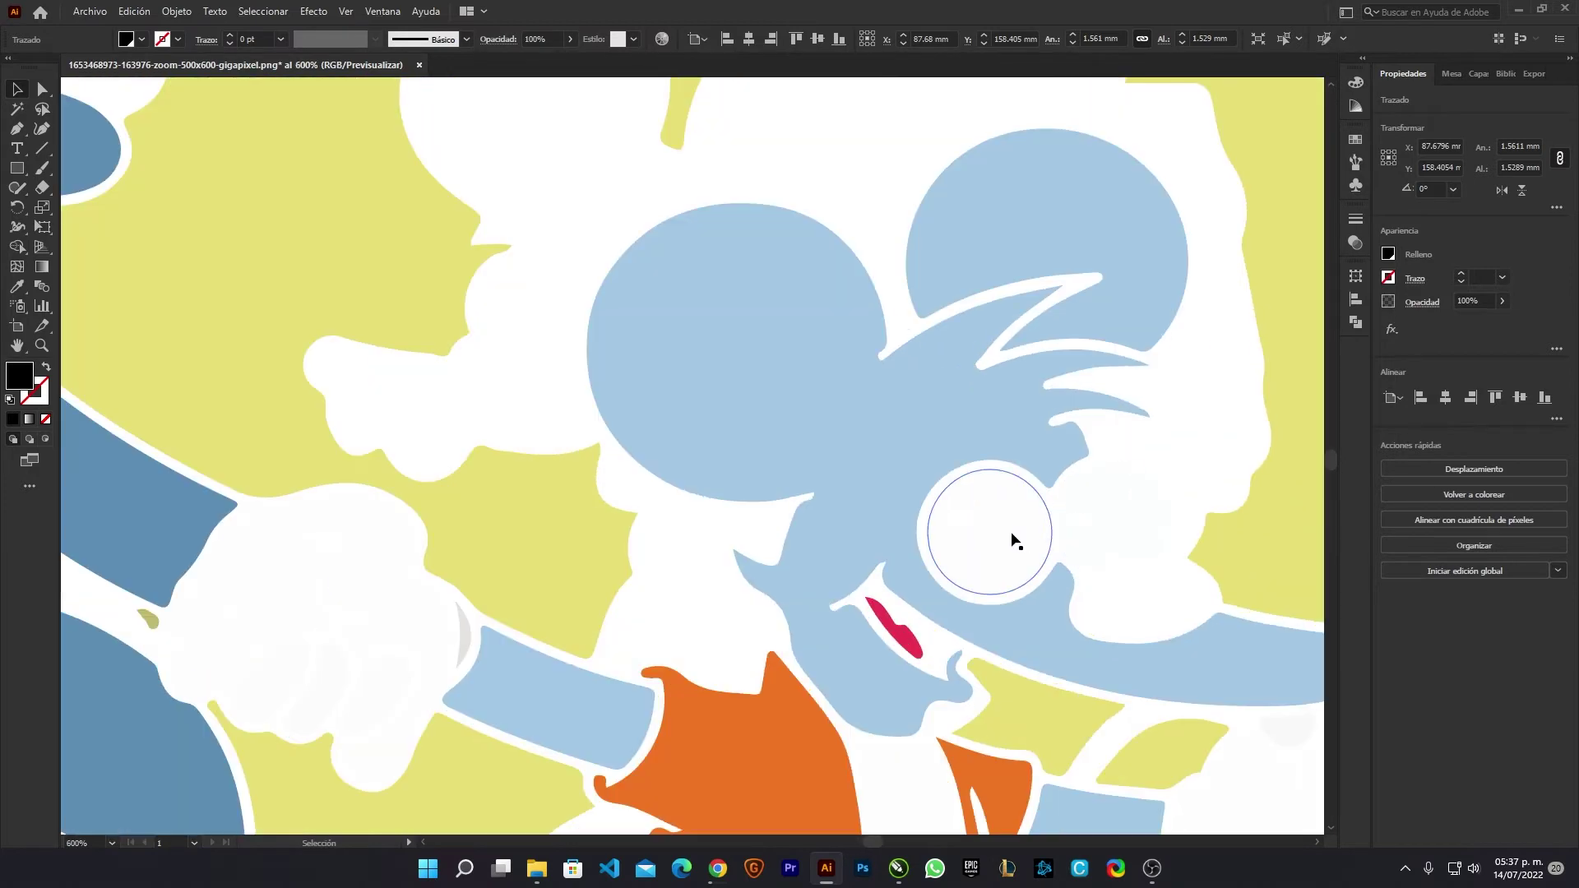
# - Fill both of Scratchy's pupils with the black swatch and deselect
pyautogui.click(956, 518)
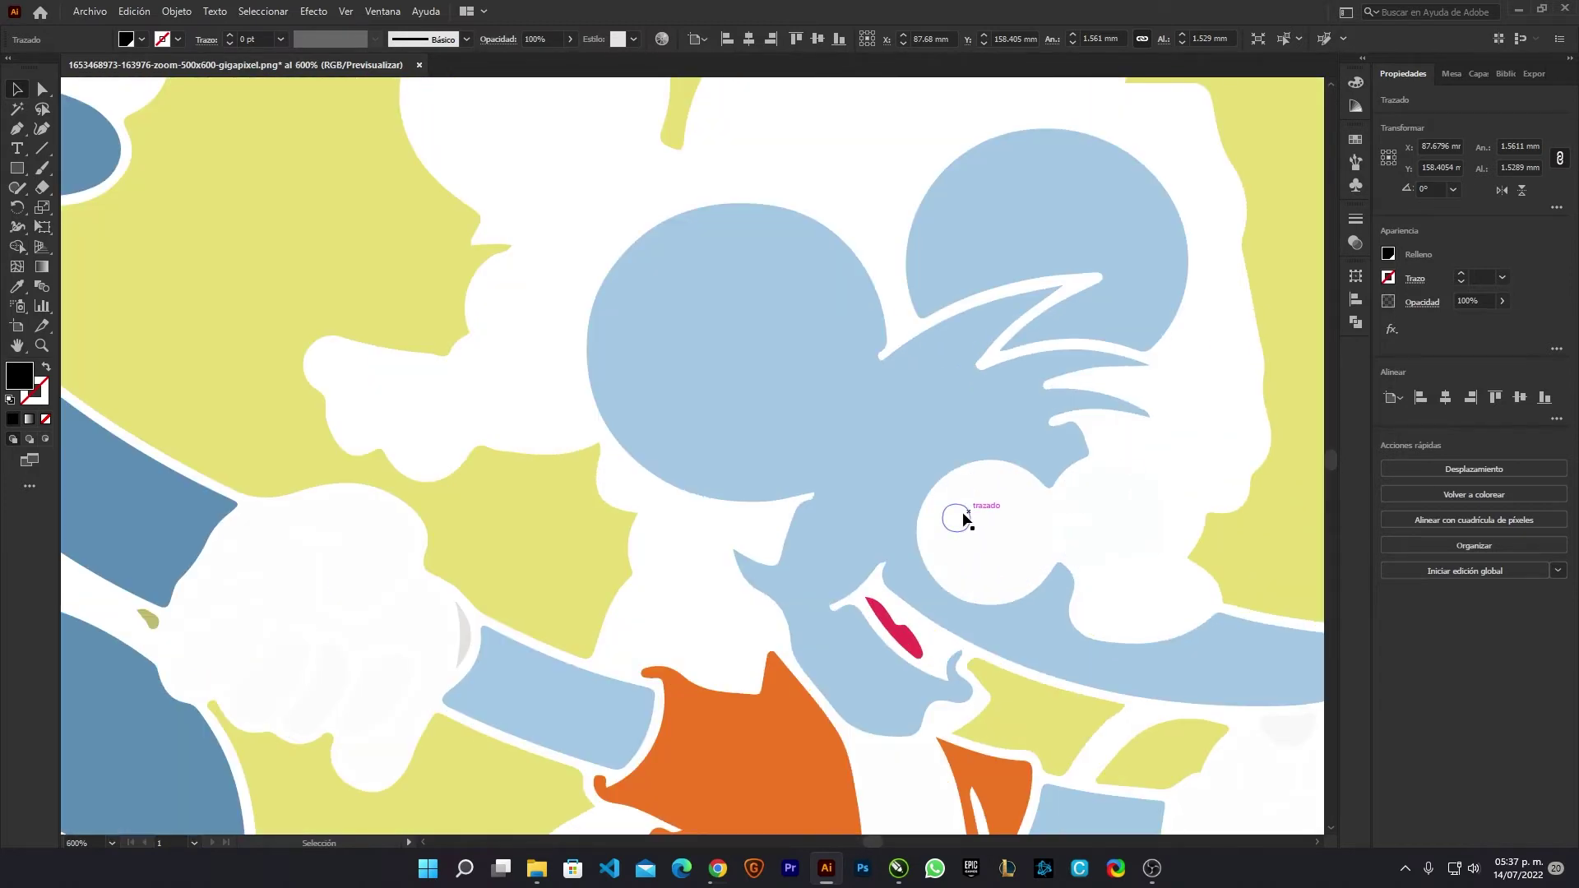
pyautogui.click(1388, 255)
pyautogui.click(1244, 319)
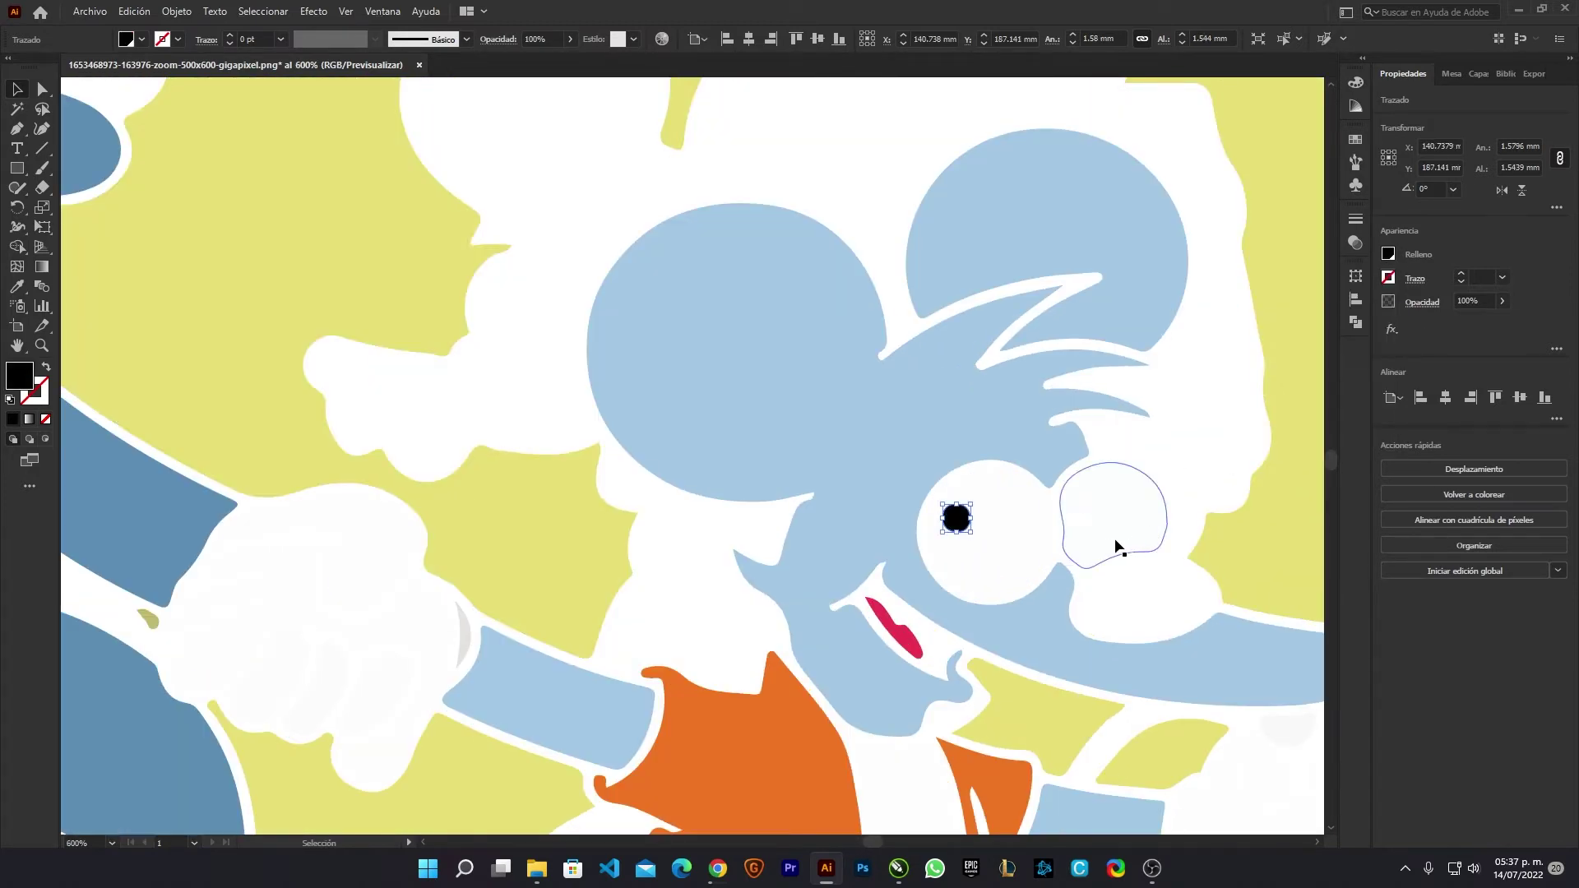
pyautogui.click(1080, 518)
pyautogui.click(1388, 254)
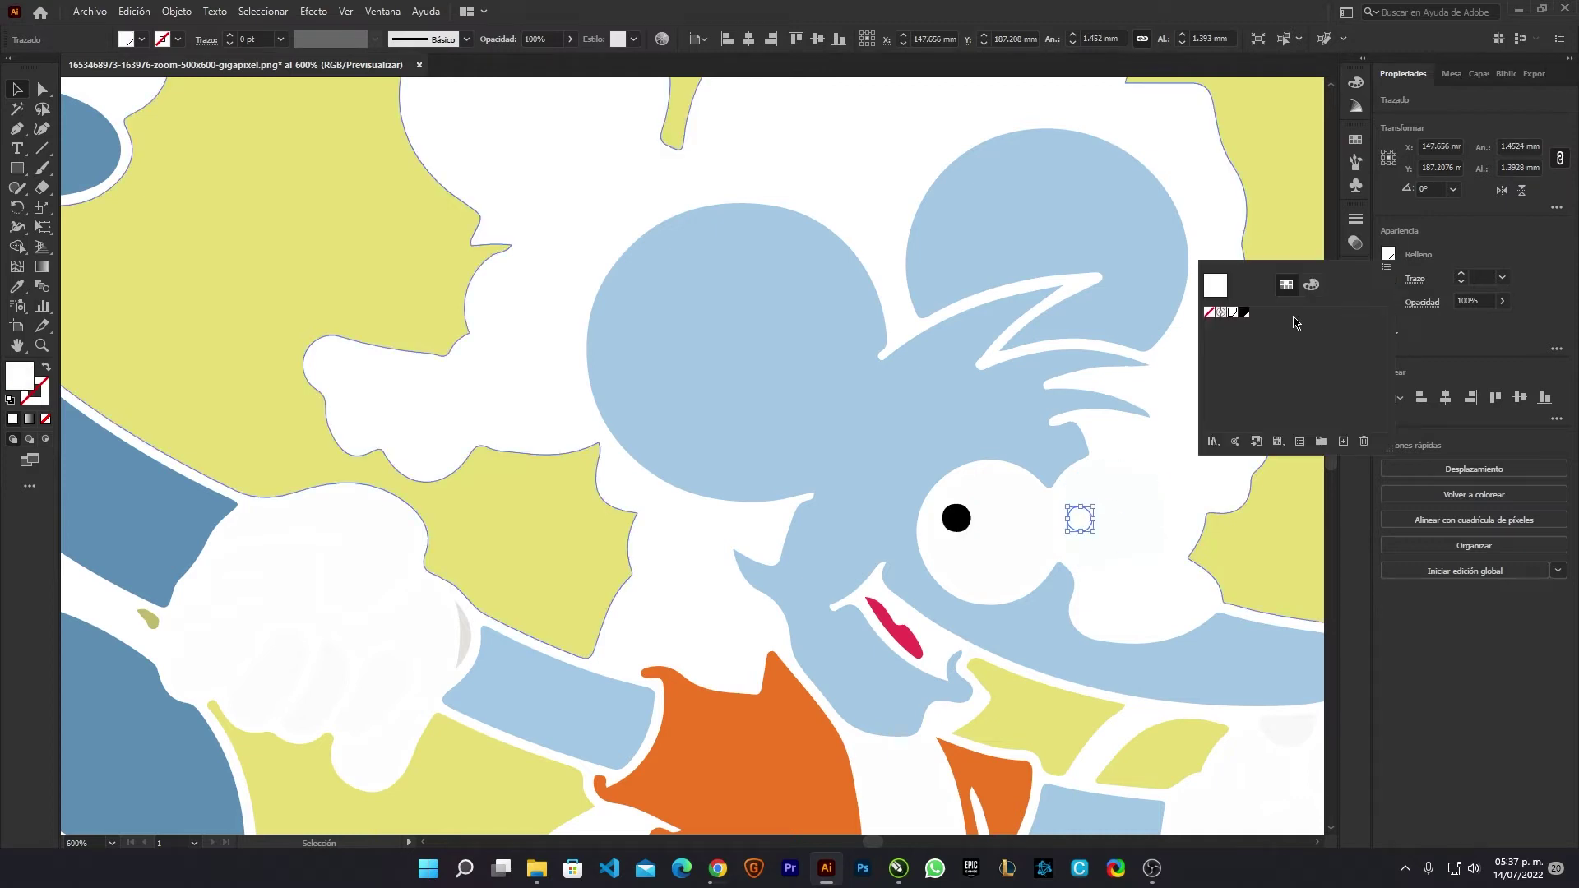
pyautogui.click(1244, 319)
pyautogui.hotkey('ctrl', '1')
# - Inspect the finished ITCHY & SCRATCHY artwork by zooming and toggling its selection, then open the Efecto menu
pyautogui.hotkey('ctrl', 'shift', 'a')
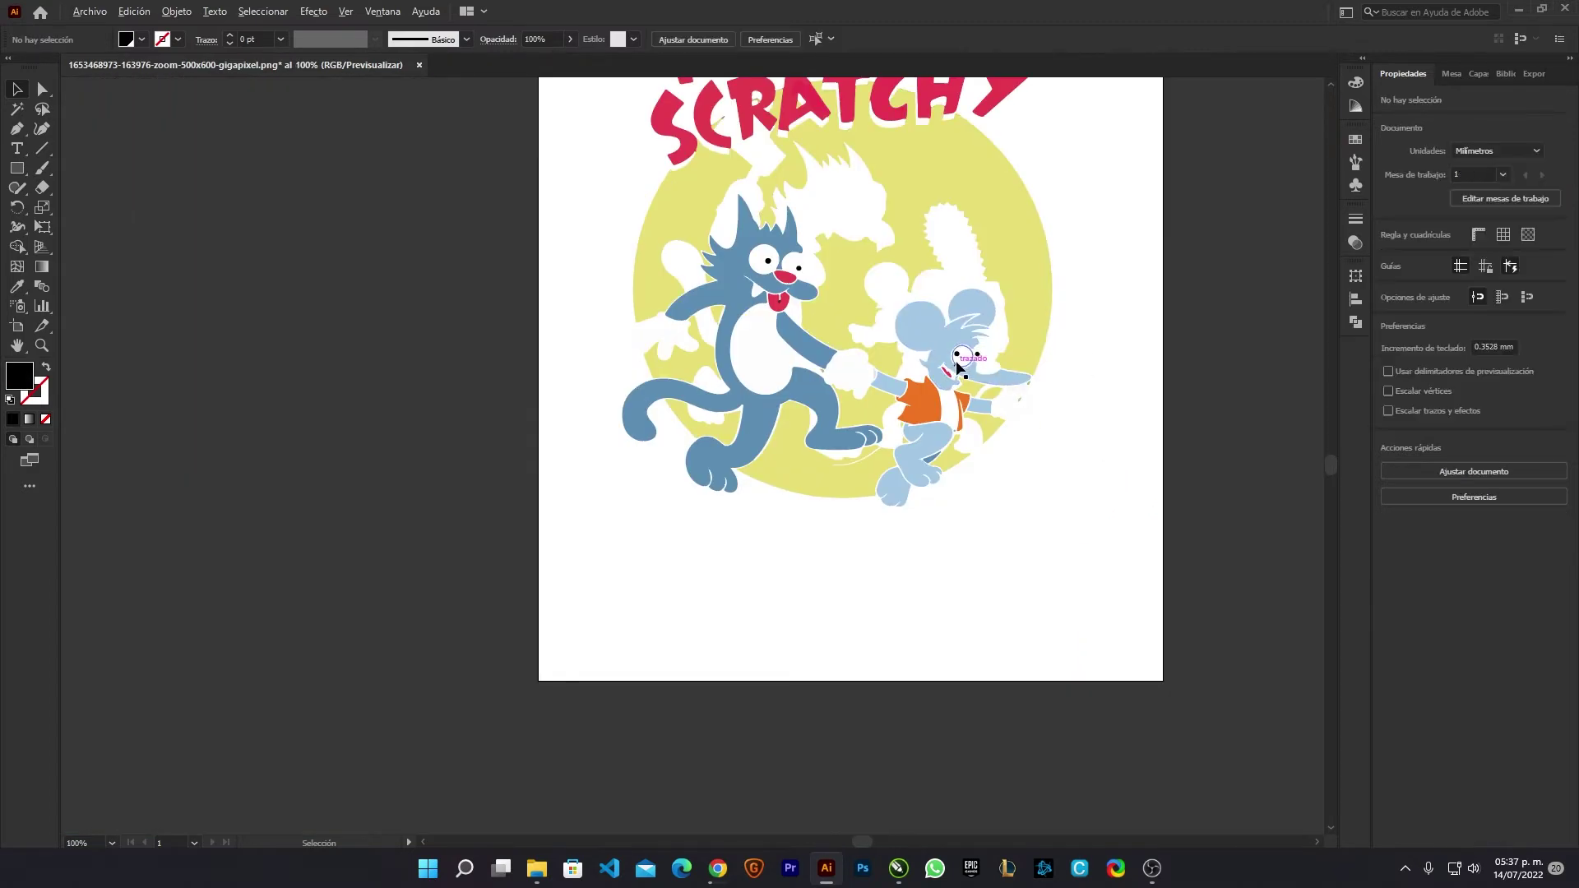
pyautogui.scroll(-2, 1094, 452)
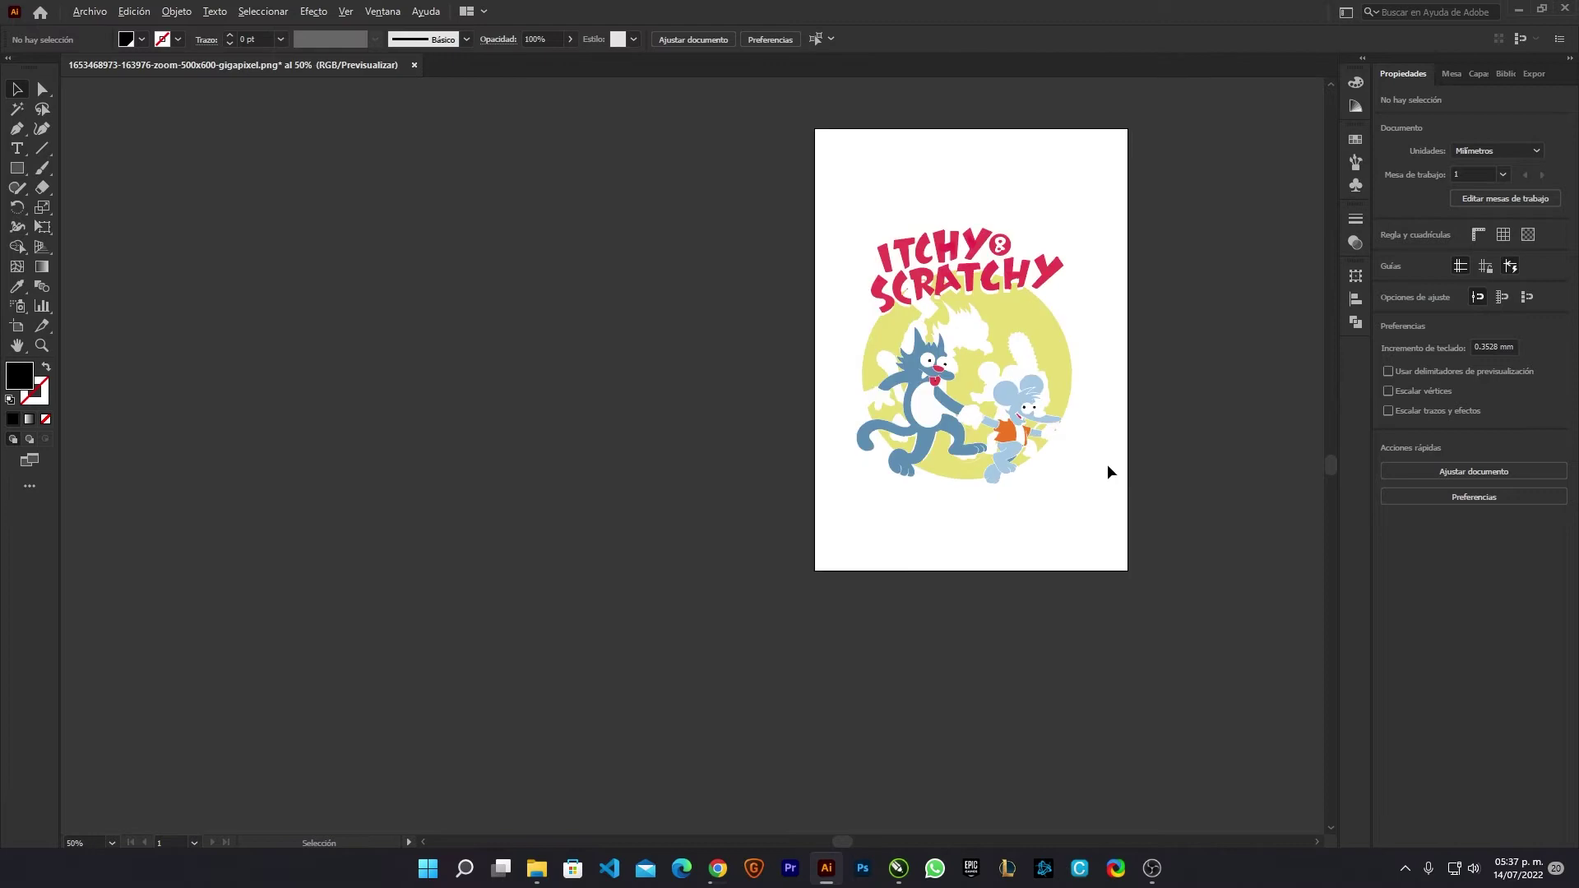
pyautogui.scroll(1, 1039, 309)
pyautogui.scroll(-1, 1049, 346)
pyautogui.click(1032, 362)
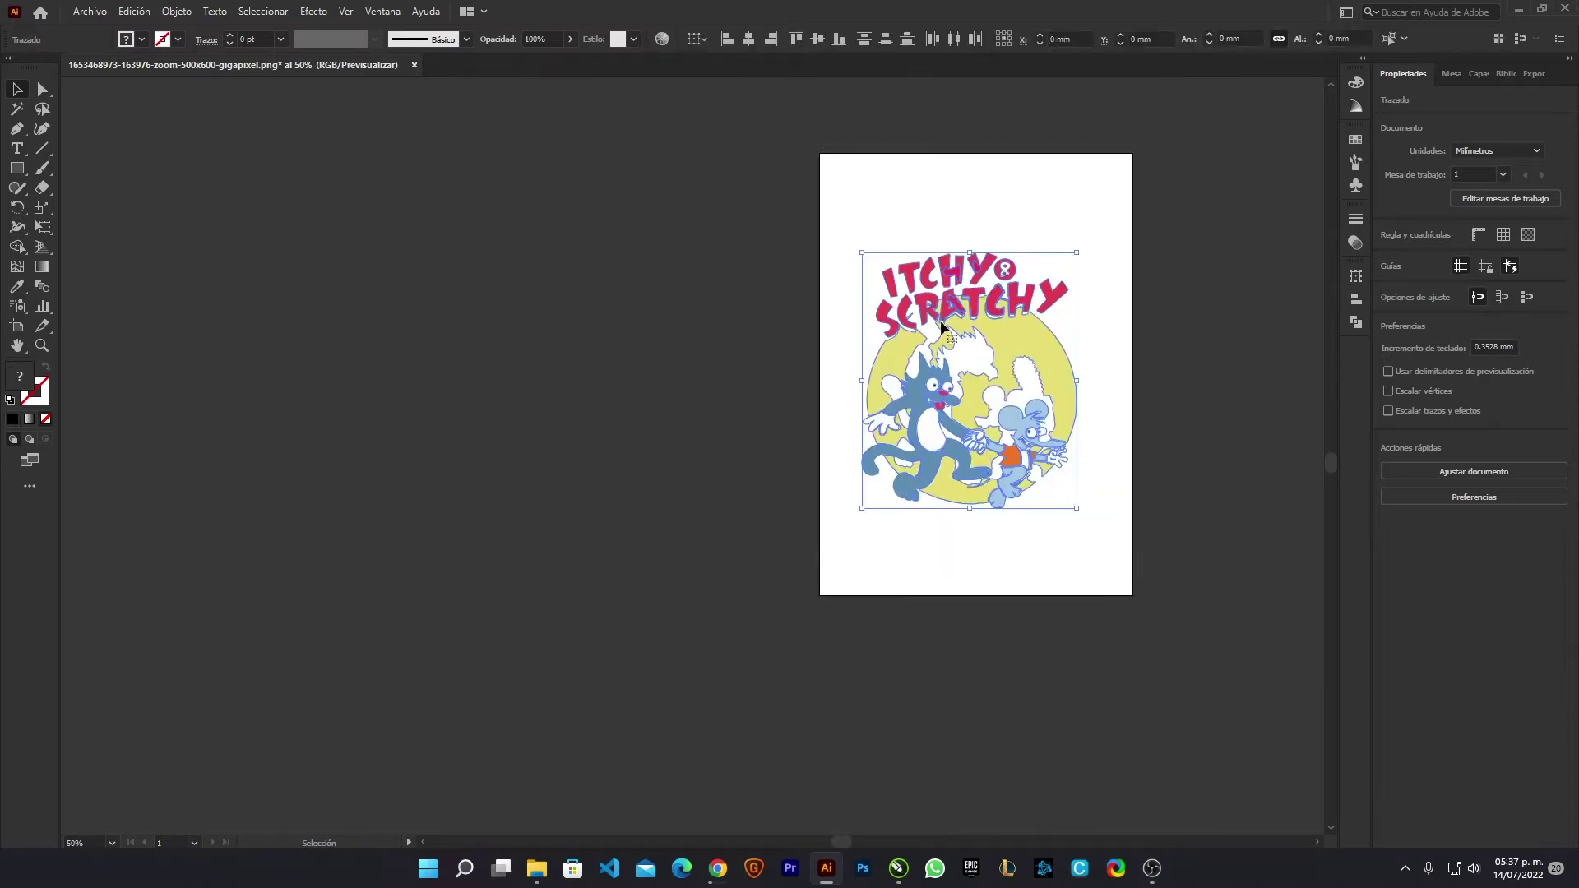
pyautogui.scroll(3, 1027, 362)
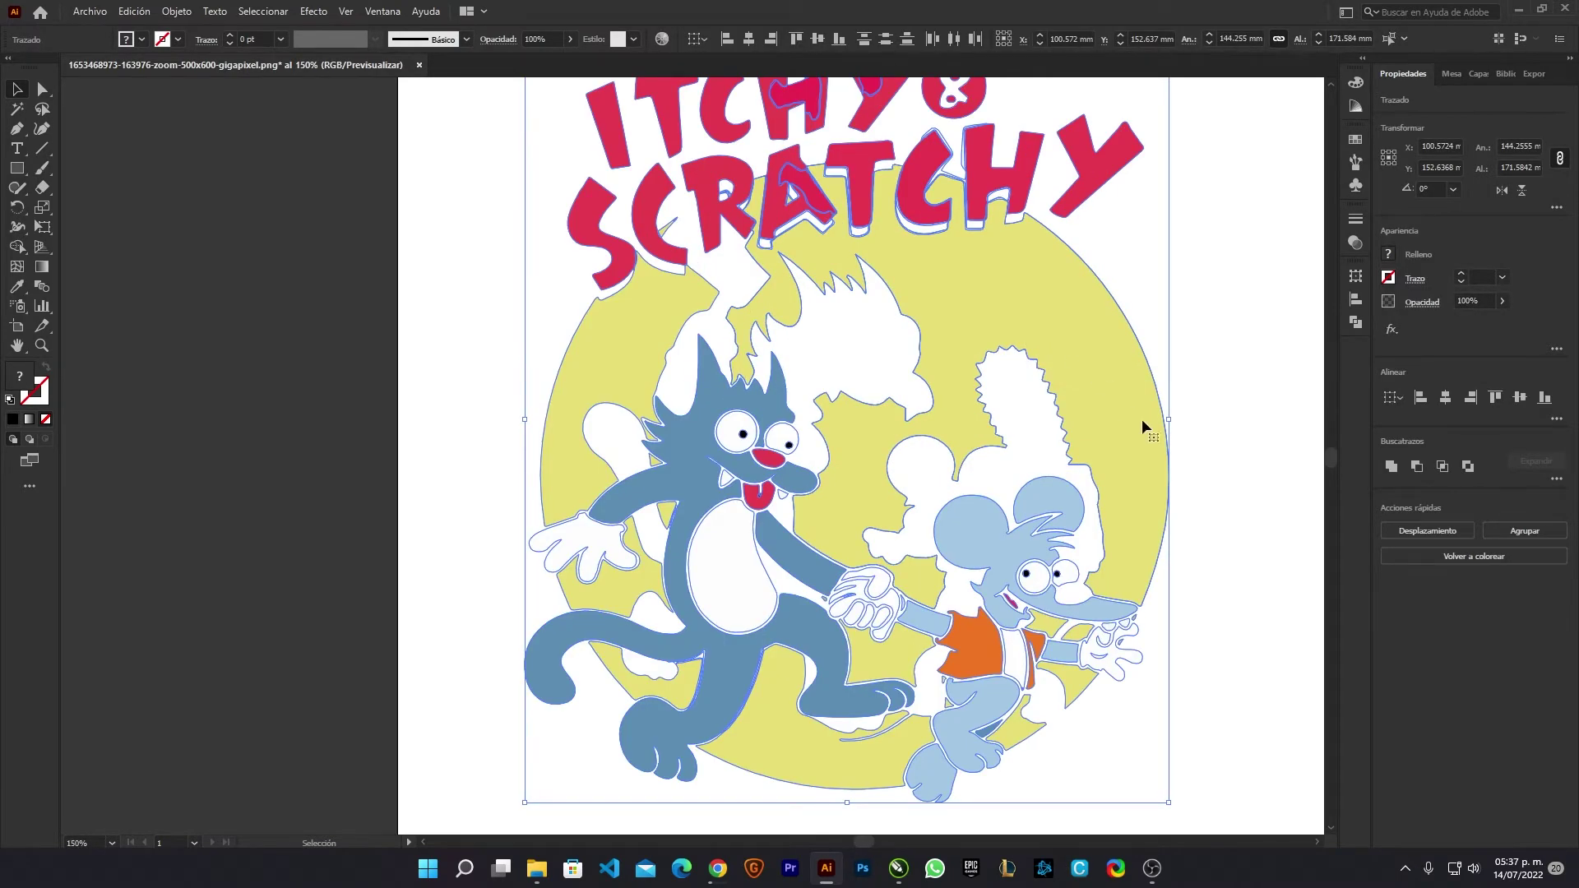
pyautogui.click(1225, 444)
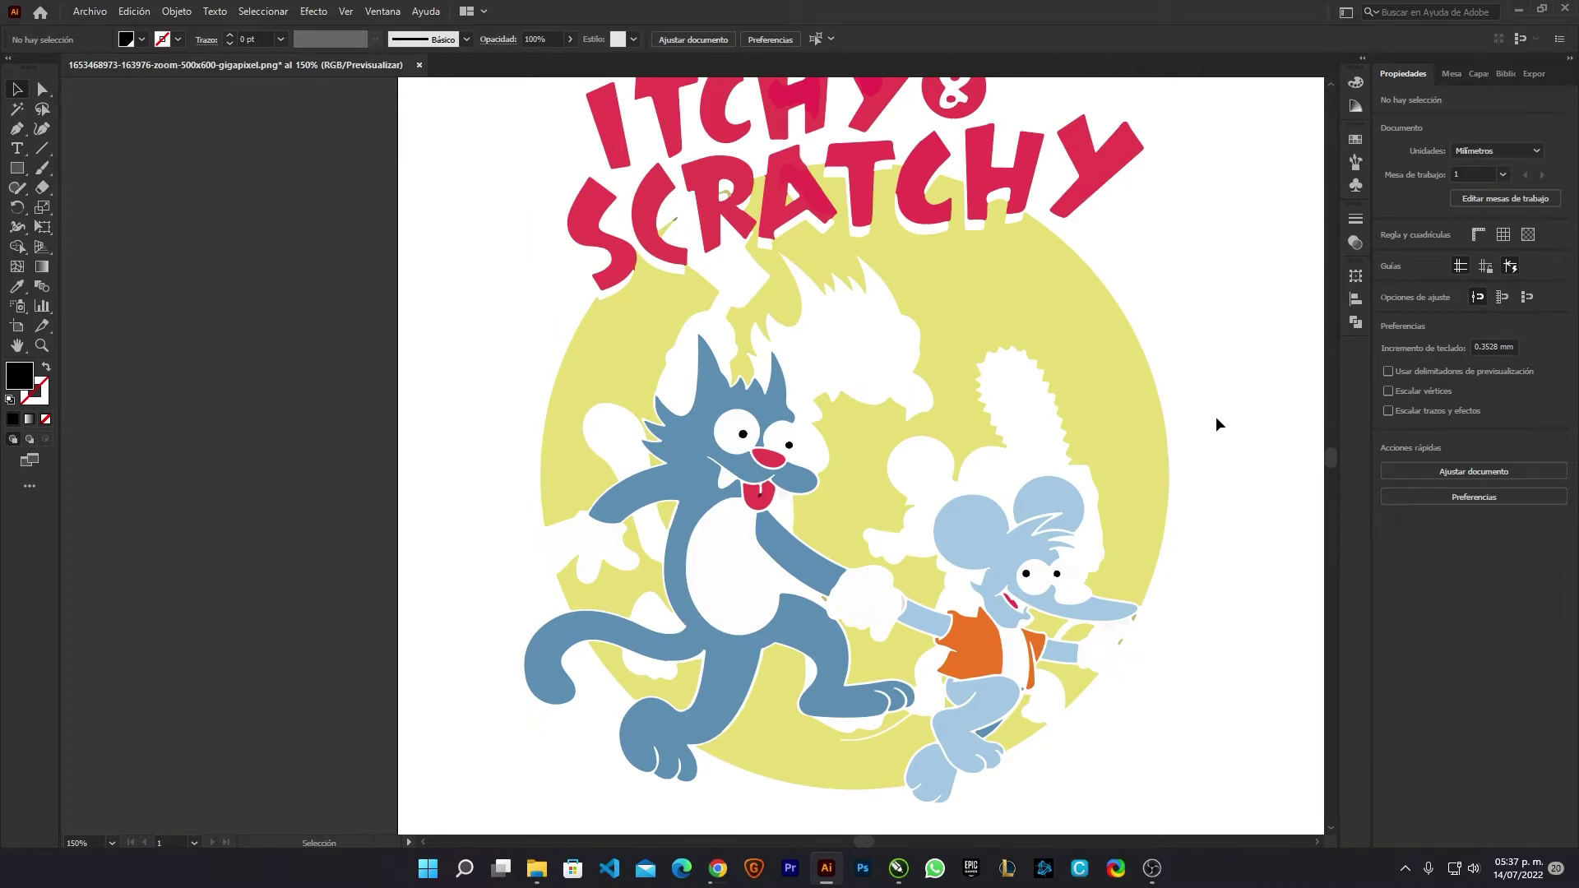
pyautogui.scroll(-1, 1205, 412)
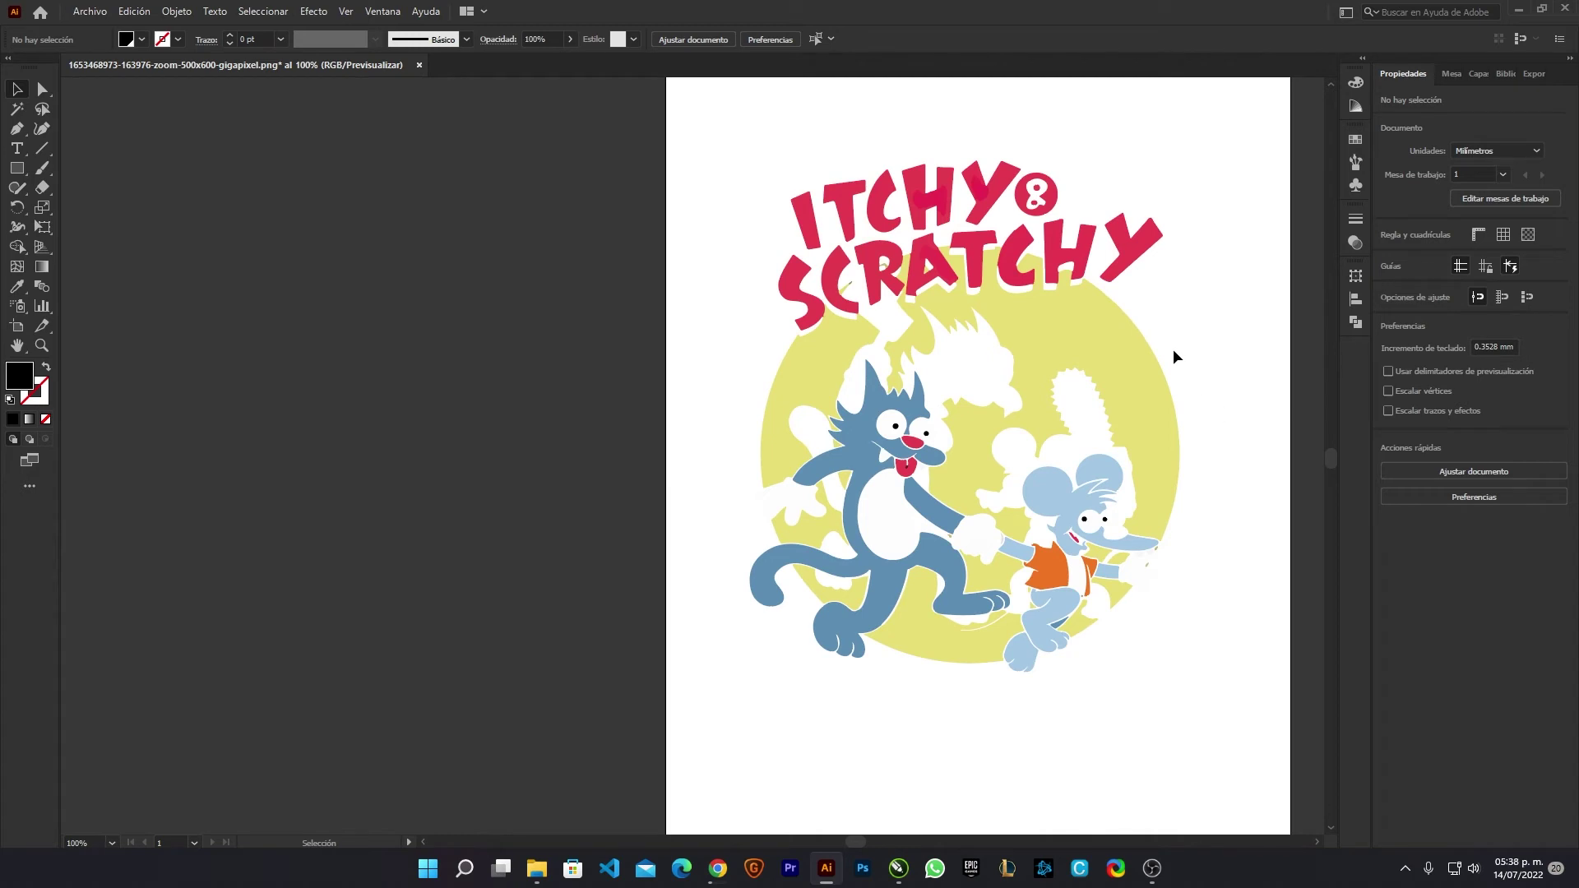
pyautogui.scroll(1, 1130, 315)
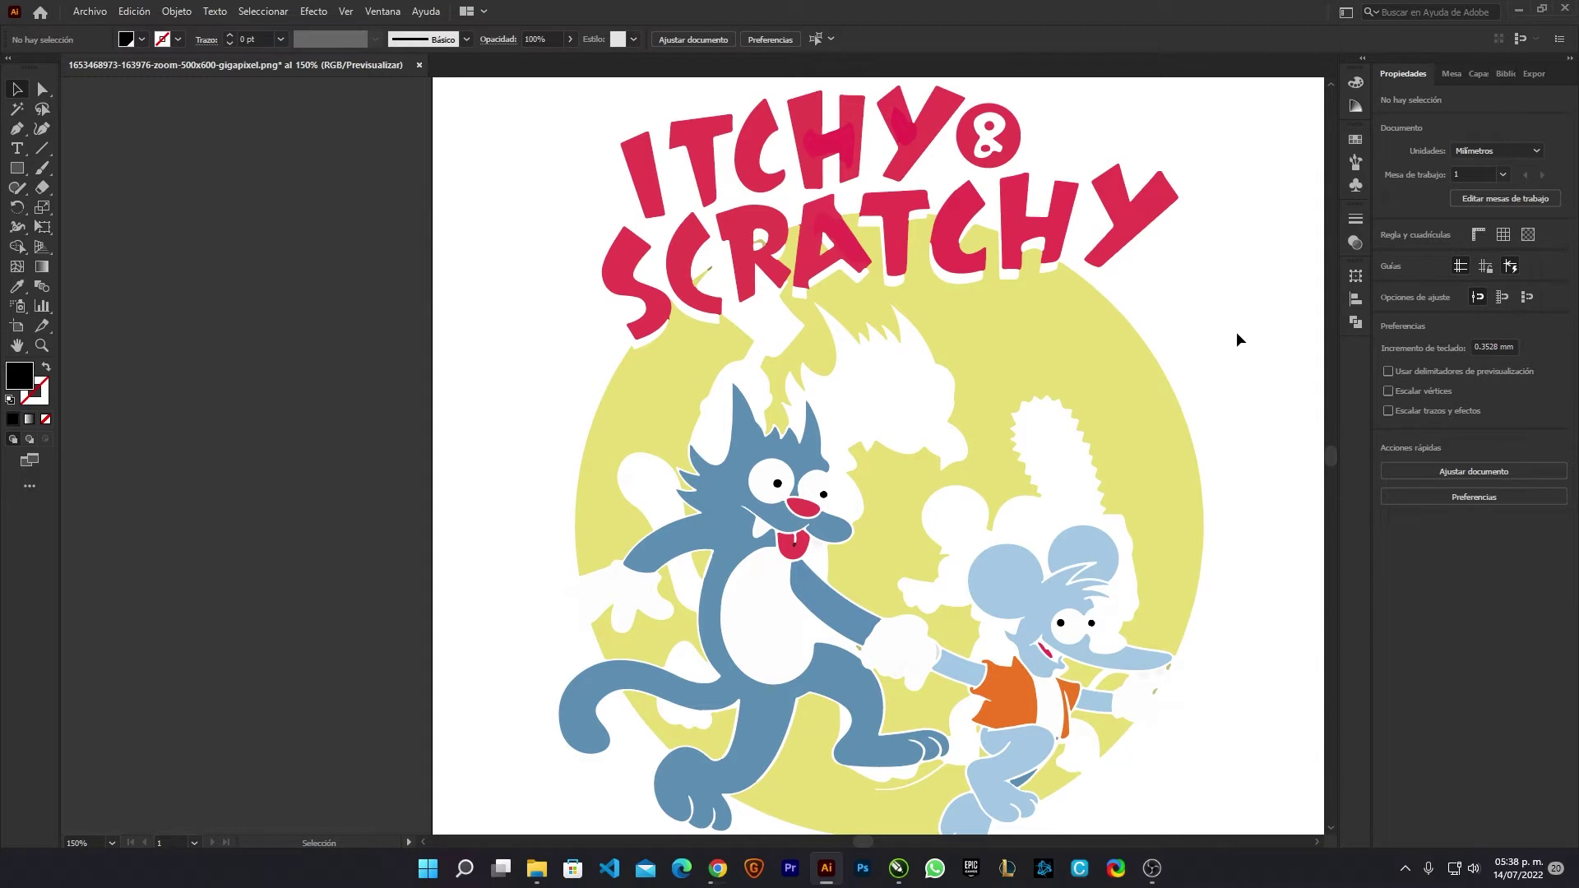
pyautogui.click(306, 12)
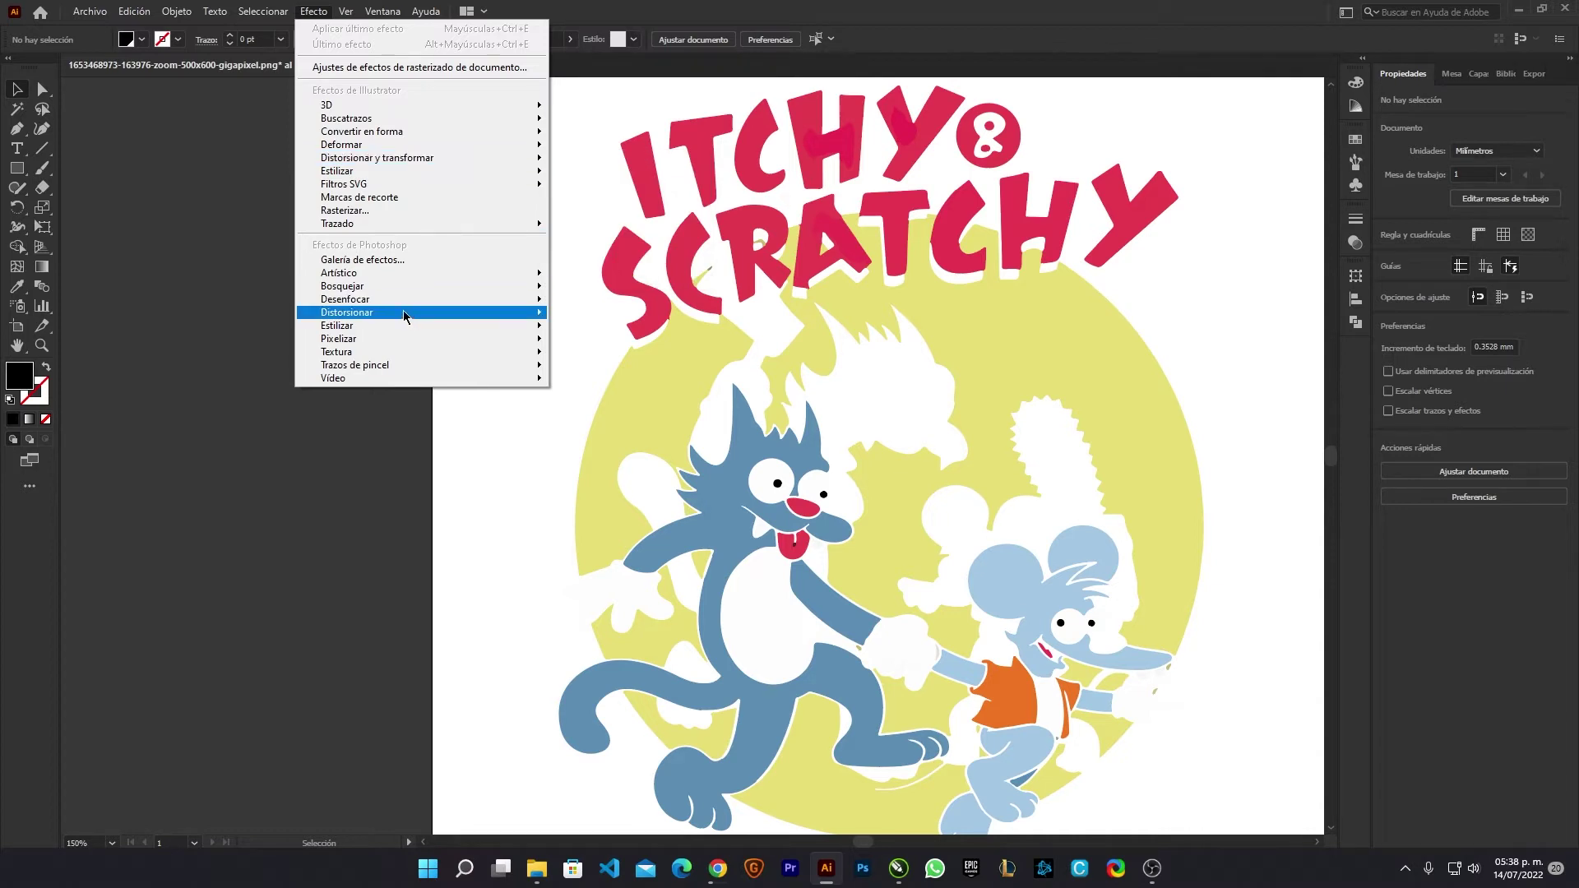
# - Dismiss the Efecto menu, glance at the Transparency, Align and Pathfinder panels, and select the yellow burst
pyautogui.moveTo(345, 299)
pyautogui.click(1182, 304)
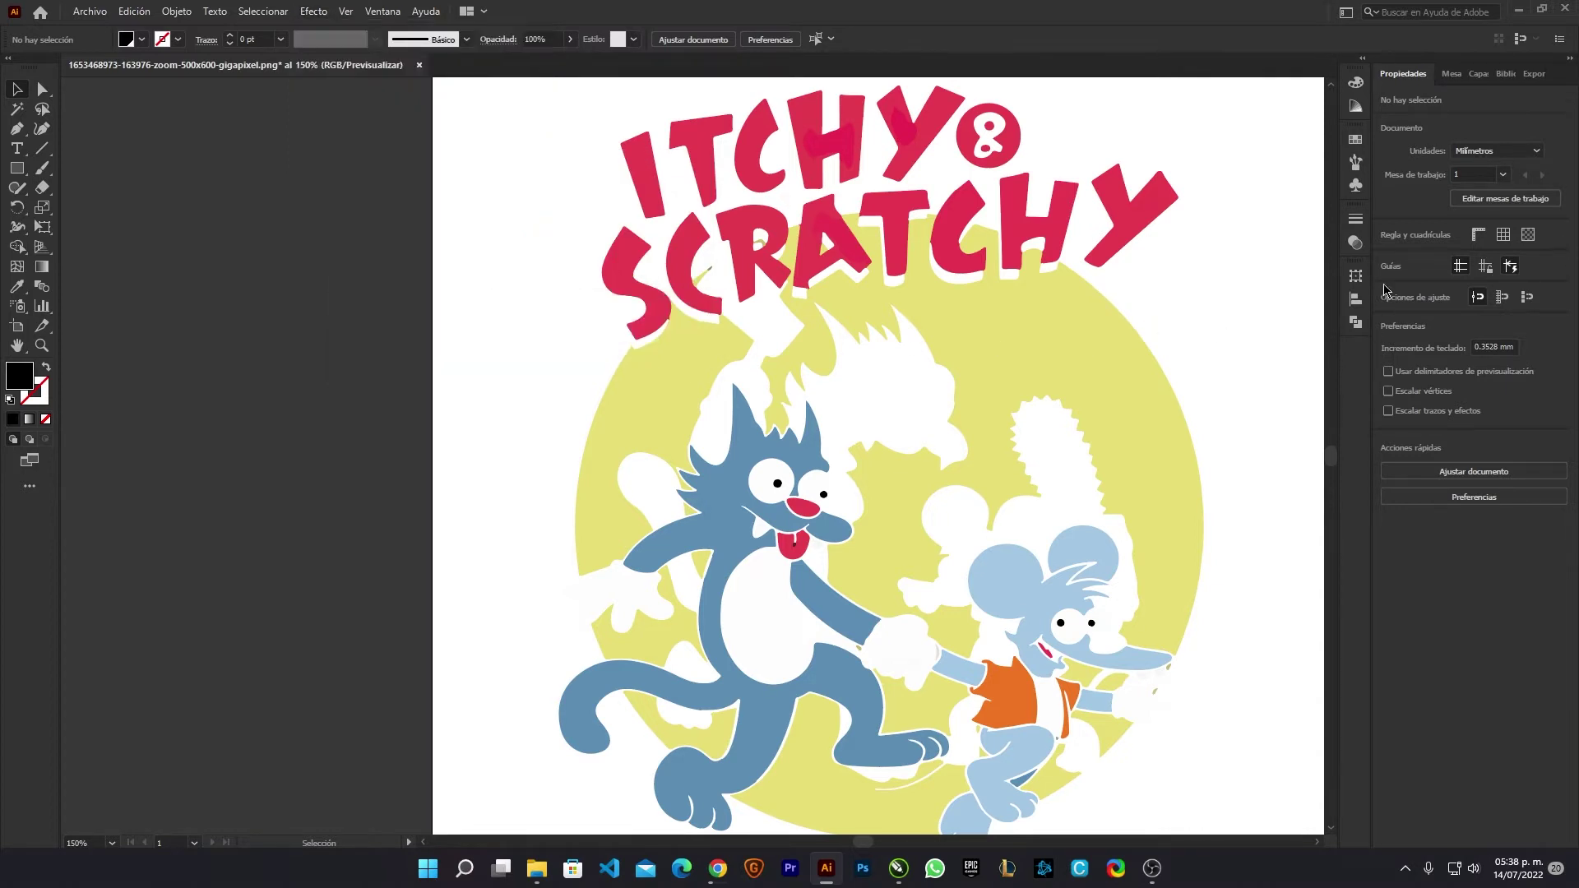
pyautogui.click(1358, 245)
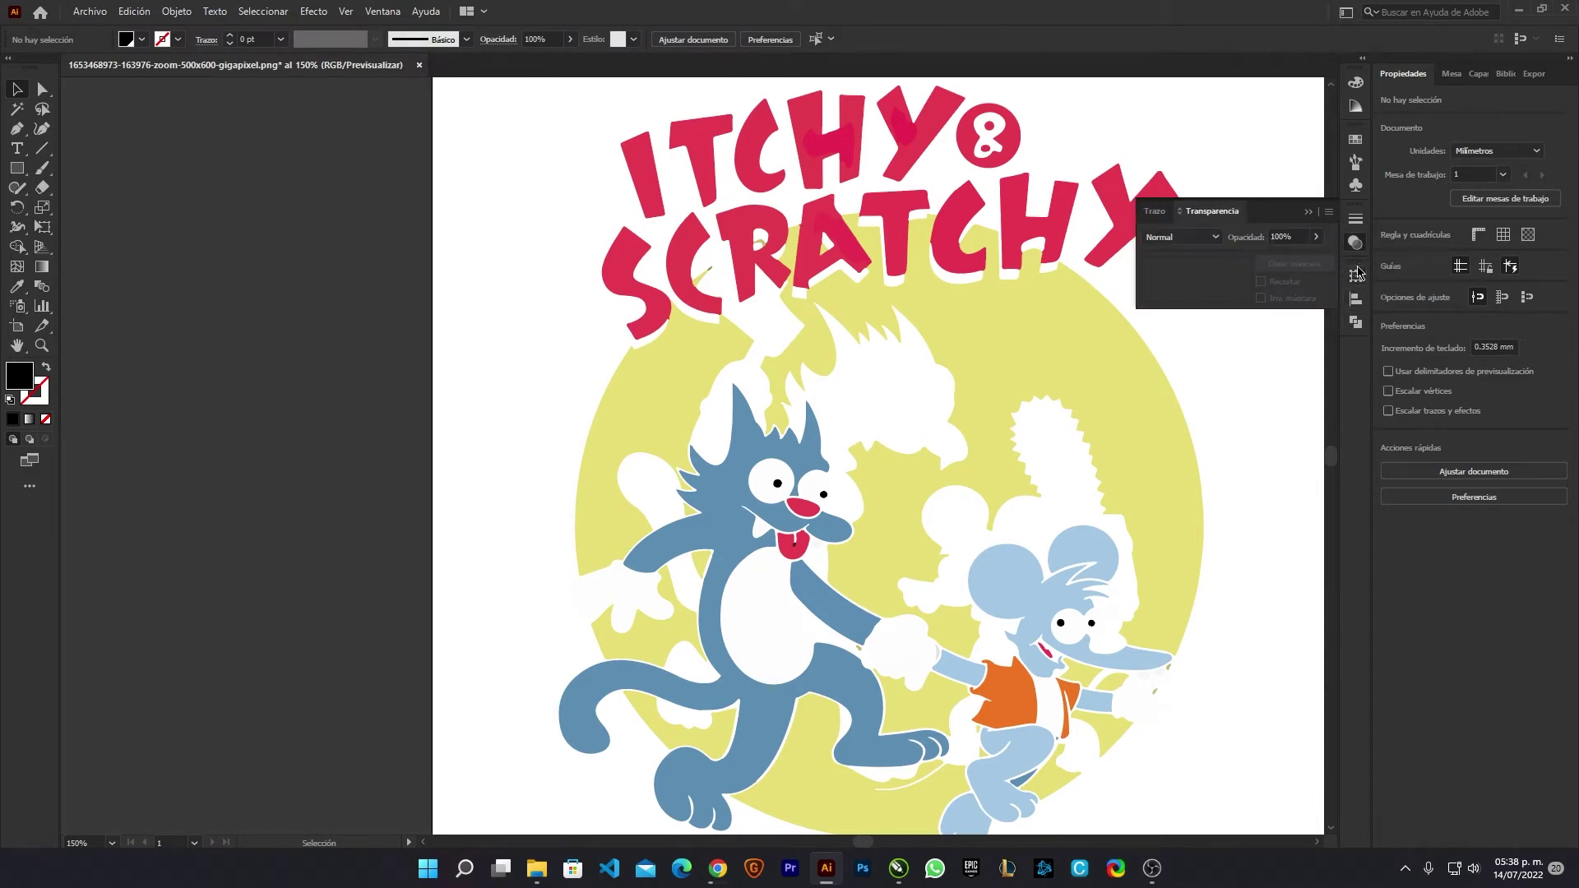
pyautogui.click(1357, 300)
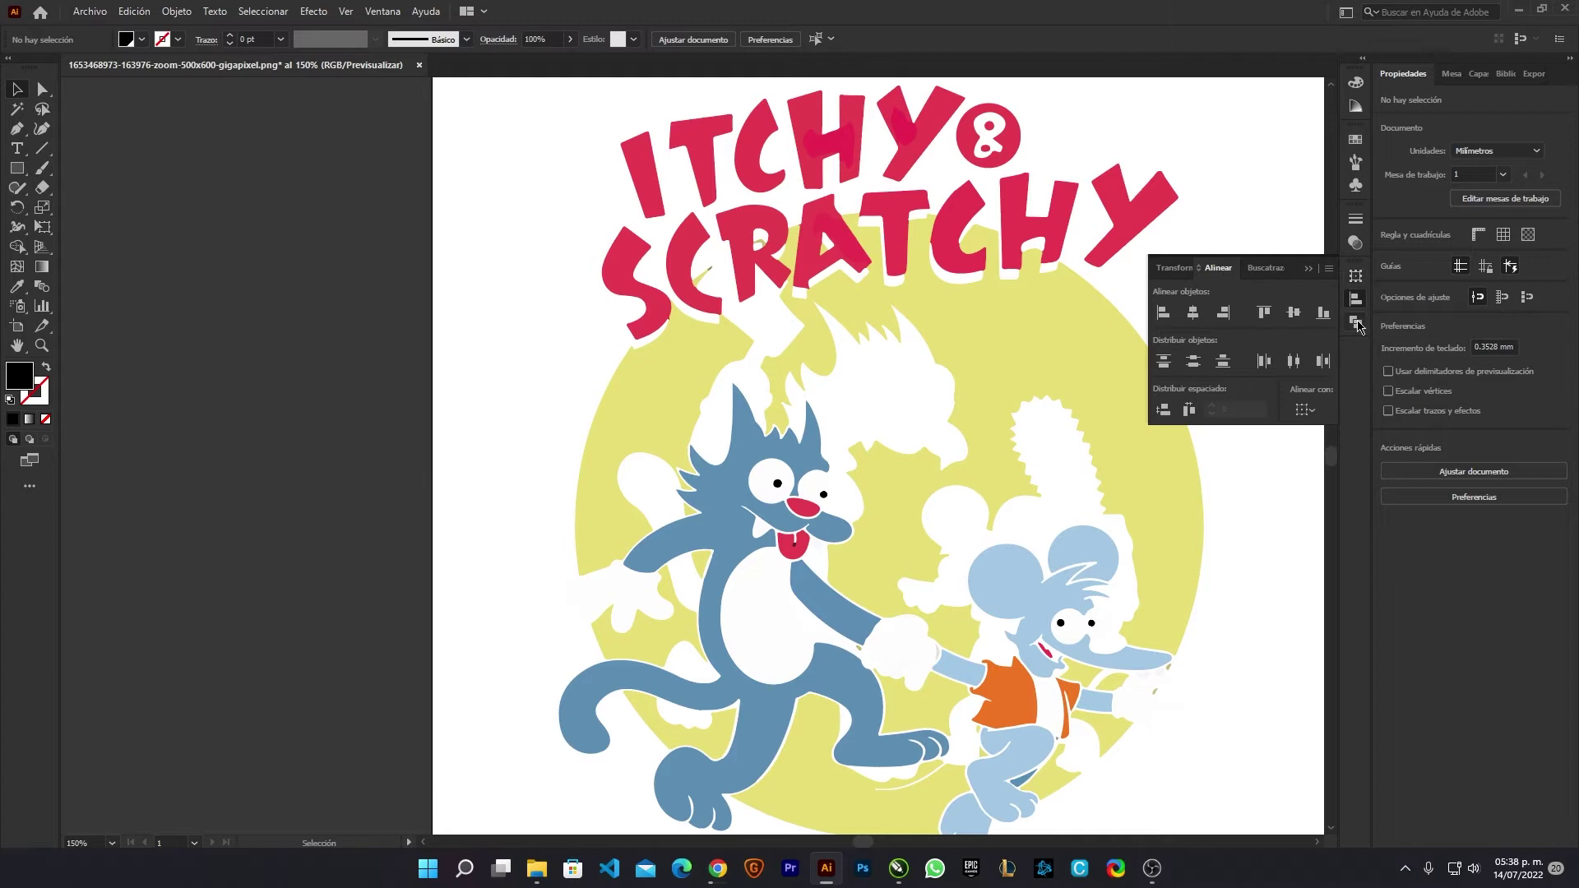
pyautogui.click(1357, 323)
pyautogui.click(1356, 300)
pyautogui.click(1194, 484)
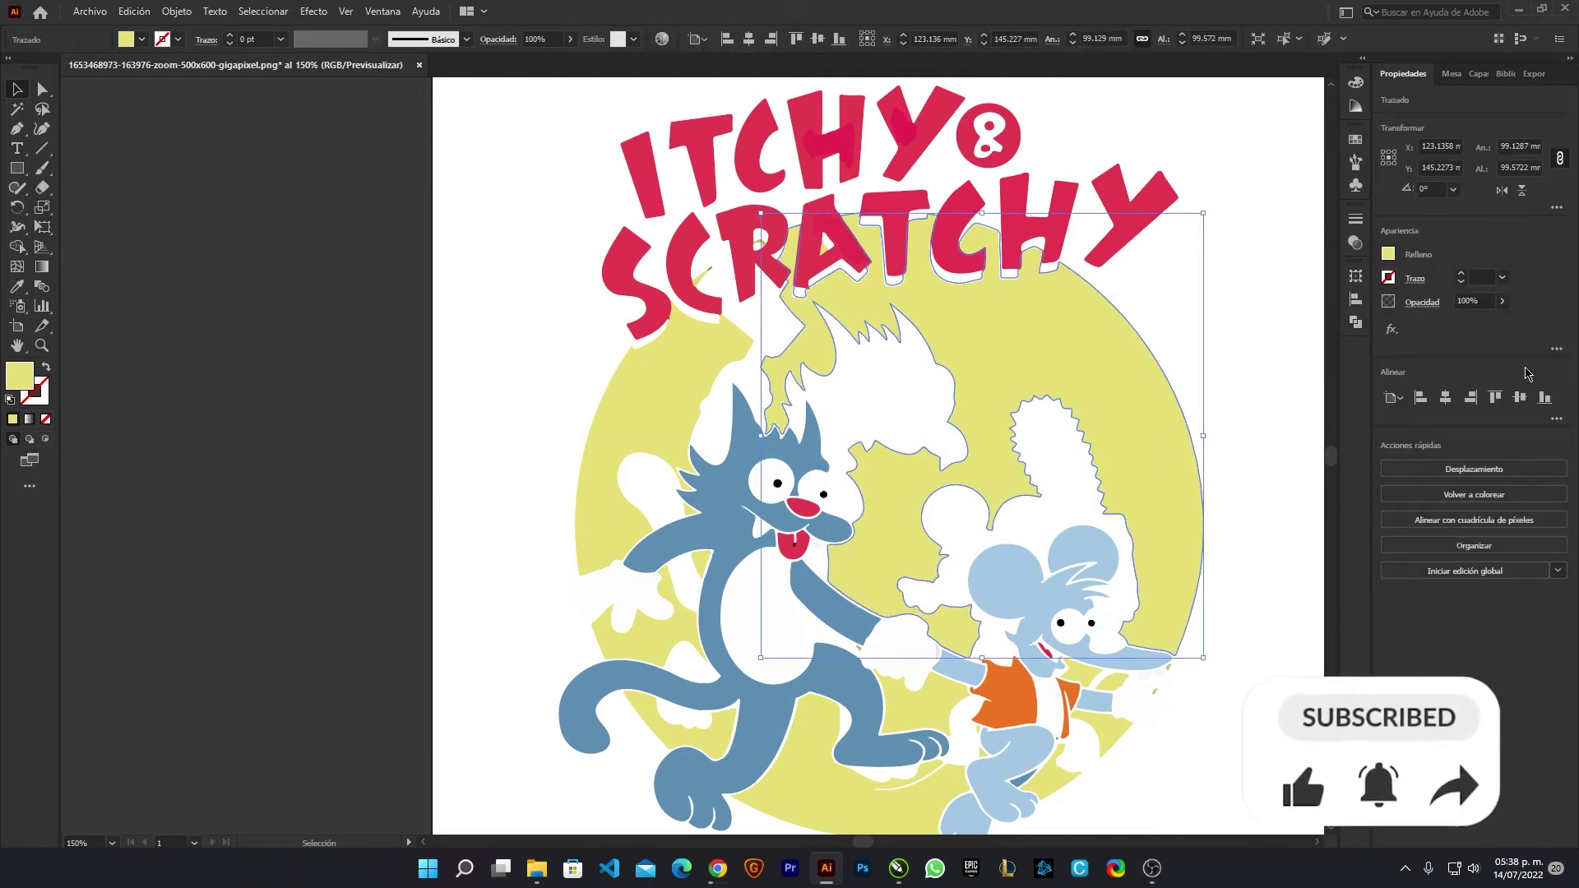
# - Drag the Appearance panel into the right-hand icon dock and zoom out to the artboard
pyautogui.click(1556, 349)
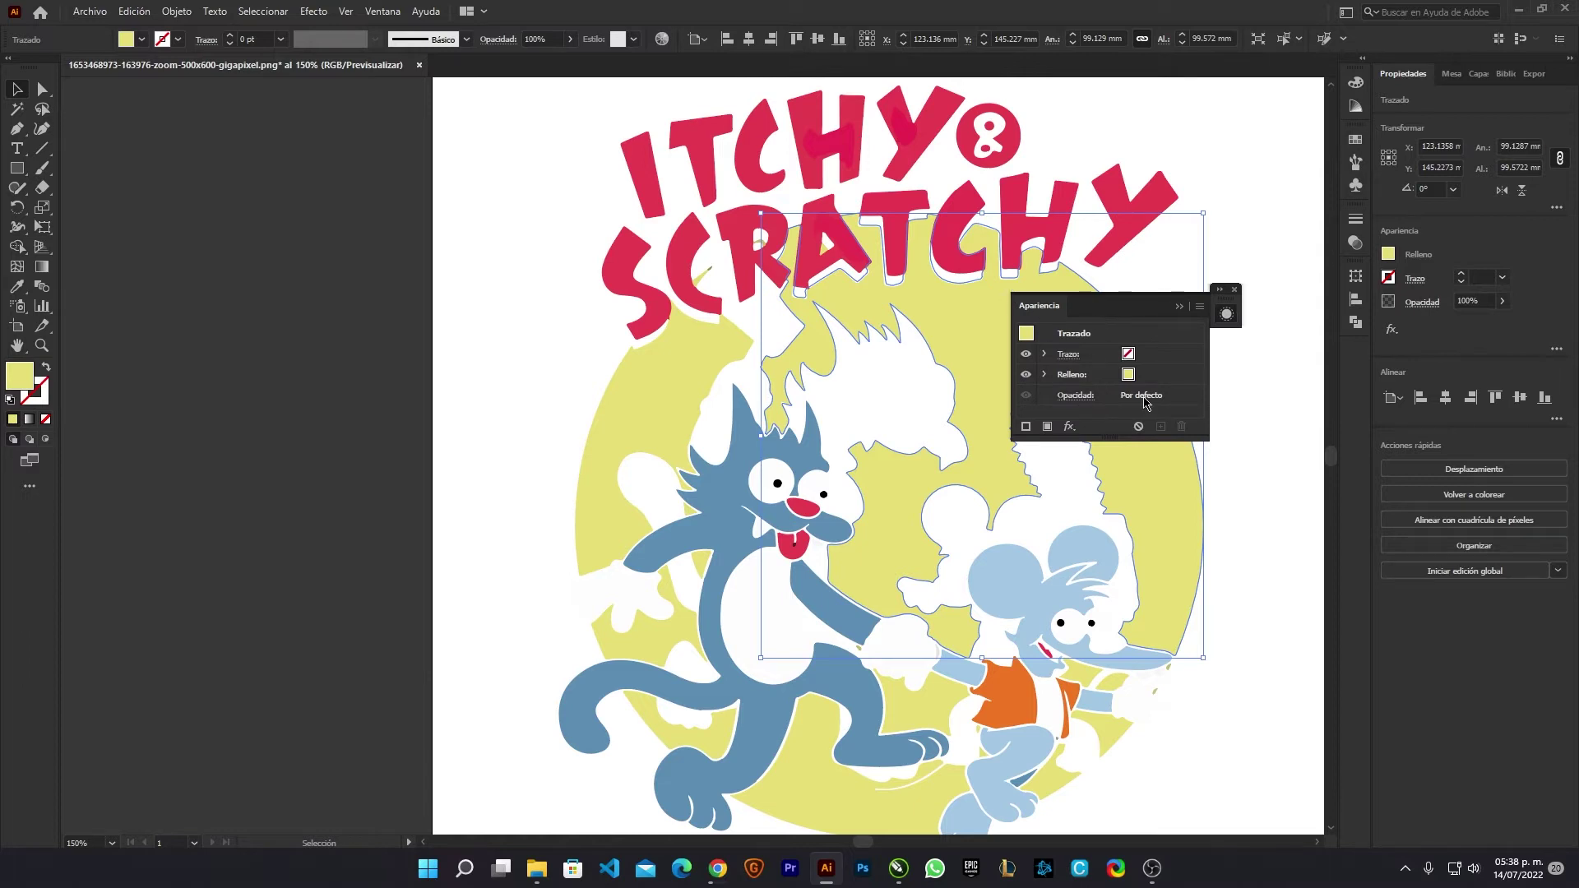
pyautogui.moveTo(1119, 309)
pyautogui.mouseDown()
pyautogui.moveTo(1358, 364)
pyautogui.moveTo(1249, 406)
pyautogui.moveTo(1275, 414)
pyautogui.mouseUp()
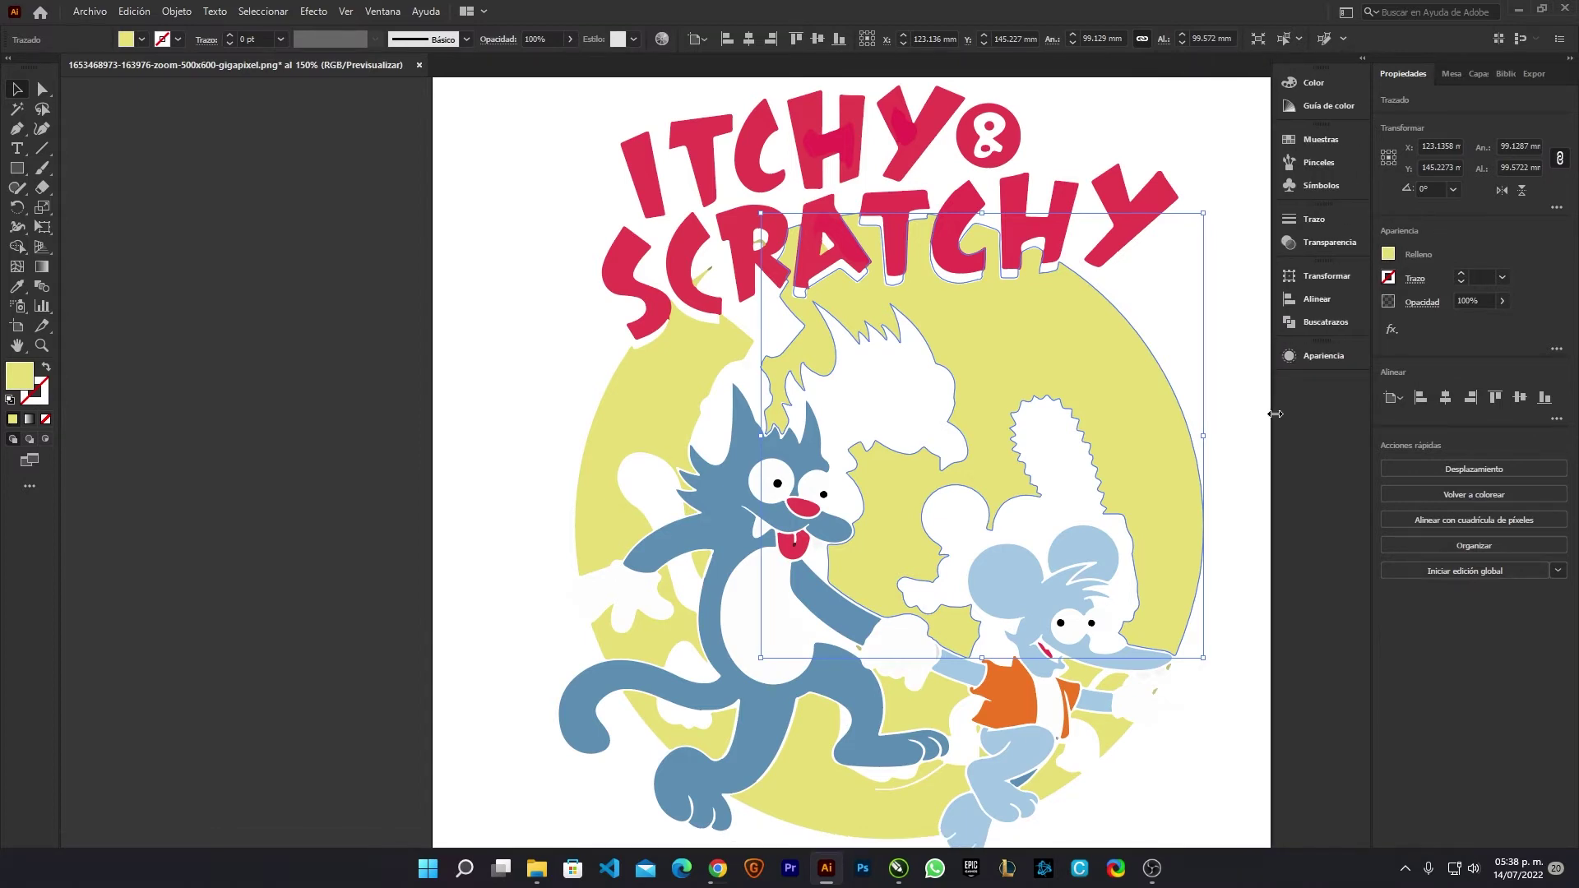
pyautogui.hotkey('ctrl', '-')
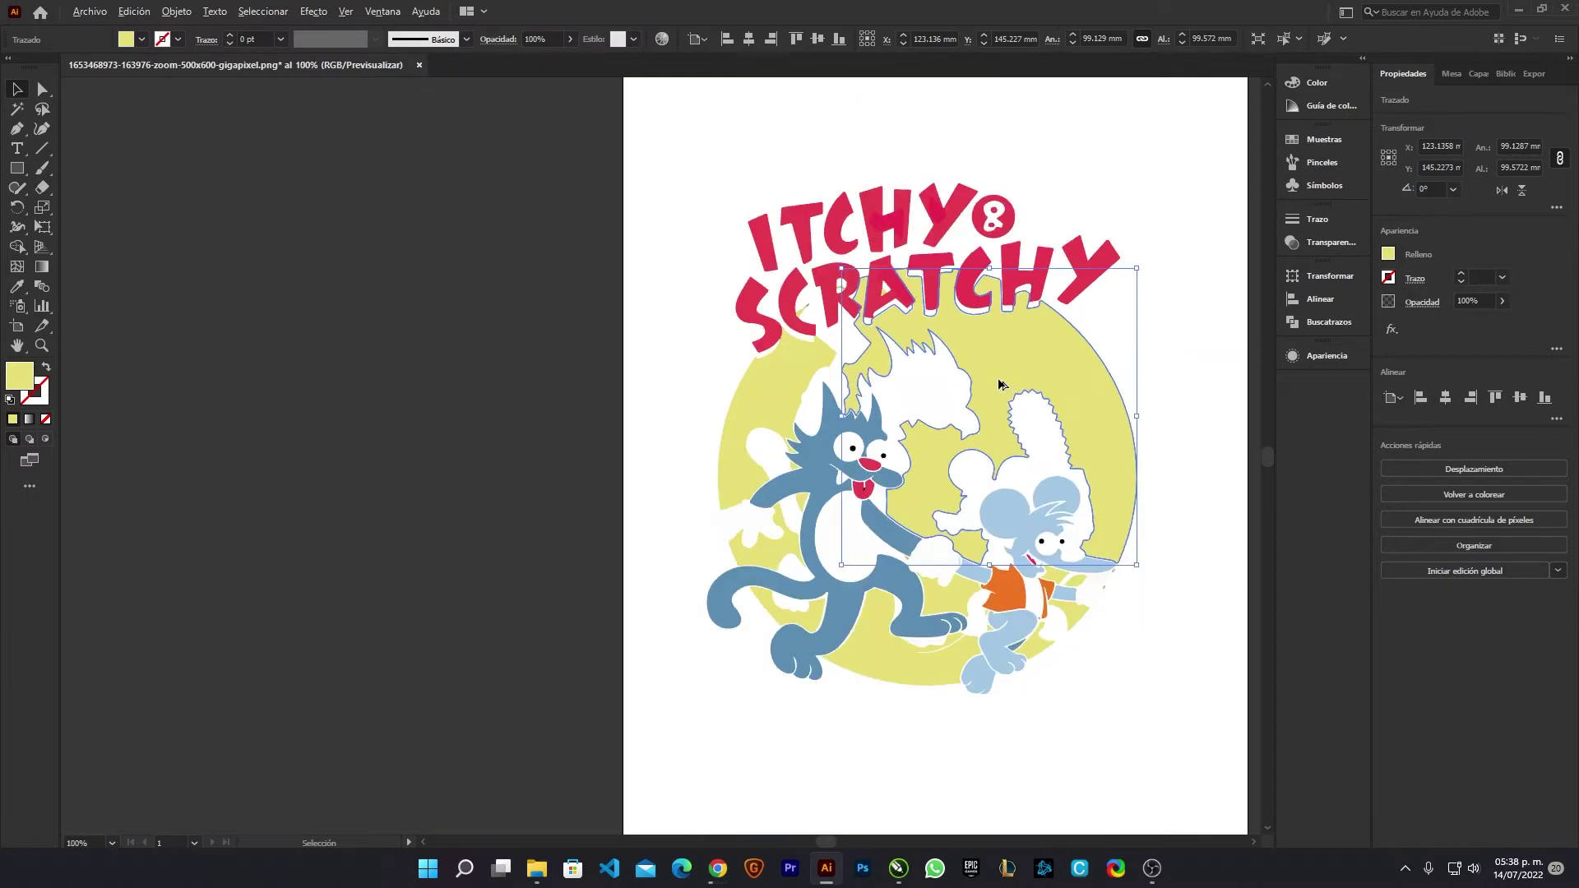
pyautogui.hotkey('ctrl', '-')
# - Collapse the docked Appearance panel, zoom back in and reselect the yellow shape
pyautogui.click(1227, 416)
pyautogui.click(1304, 364)
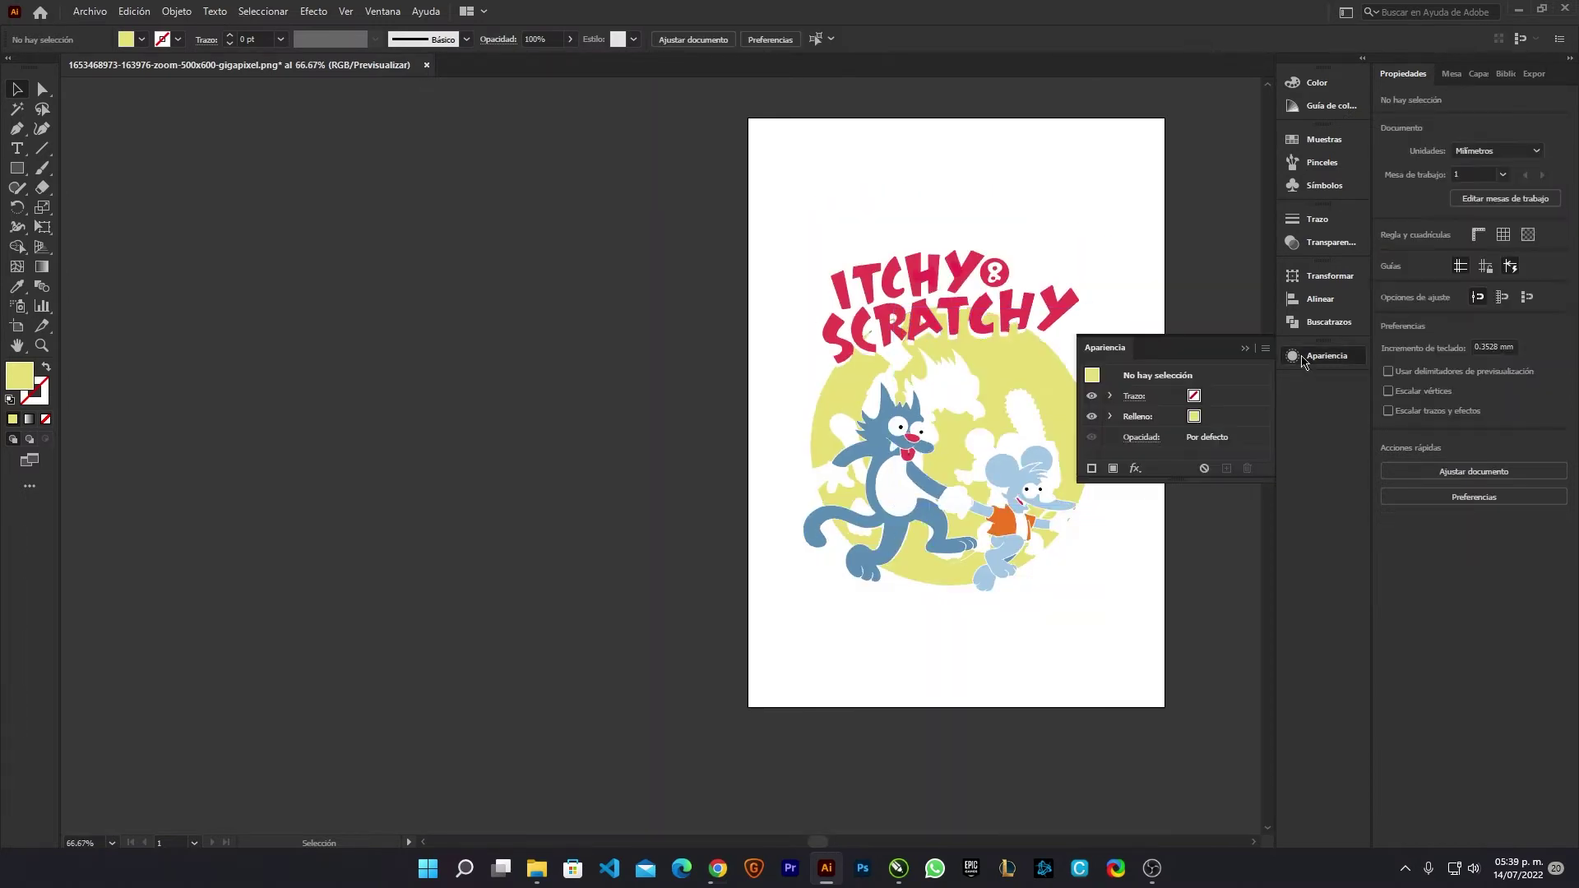
pyautogui.click(1247, 350)
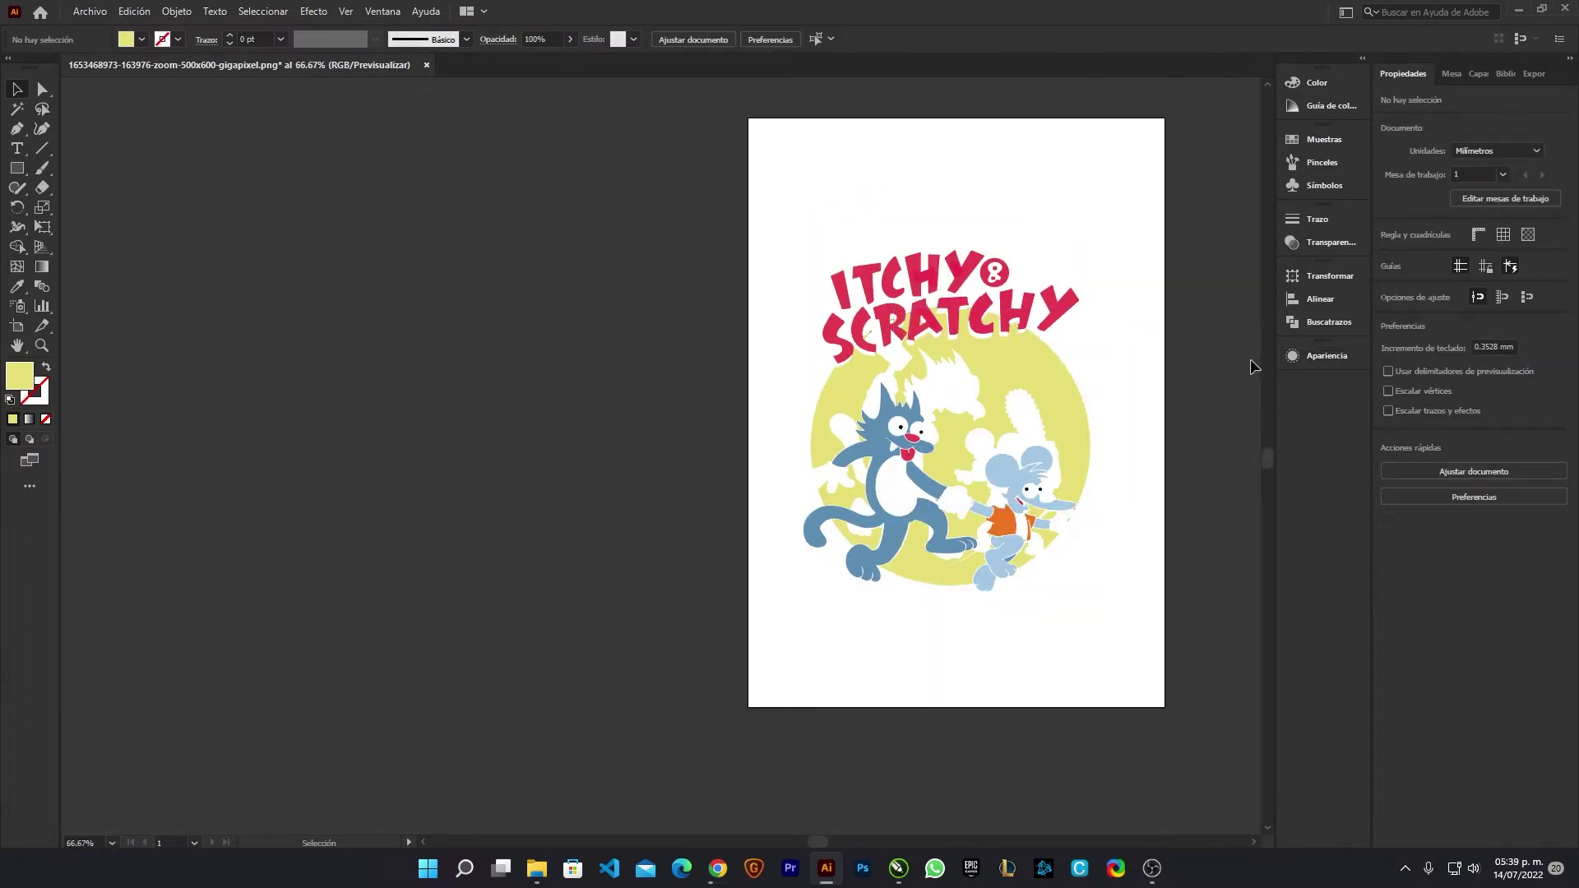
pyautogui.hotkey('ctrl', '+')
pyautogui.hotkey('ctrl', '+')
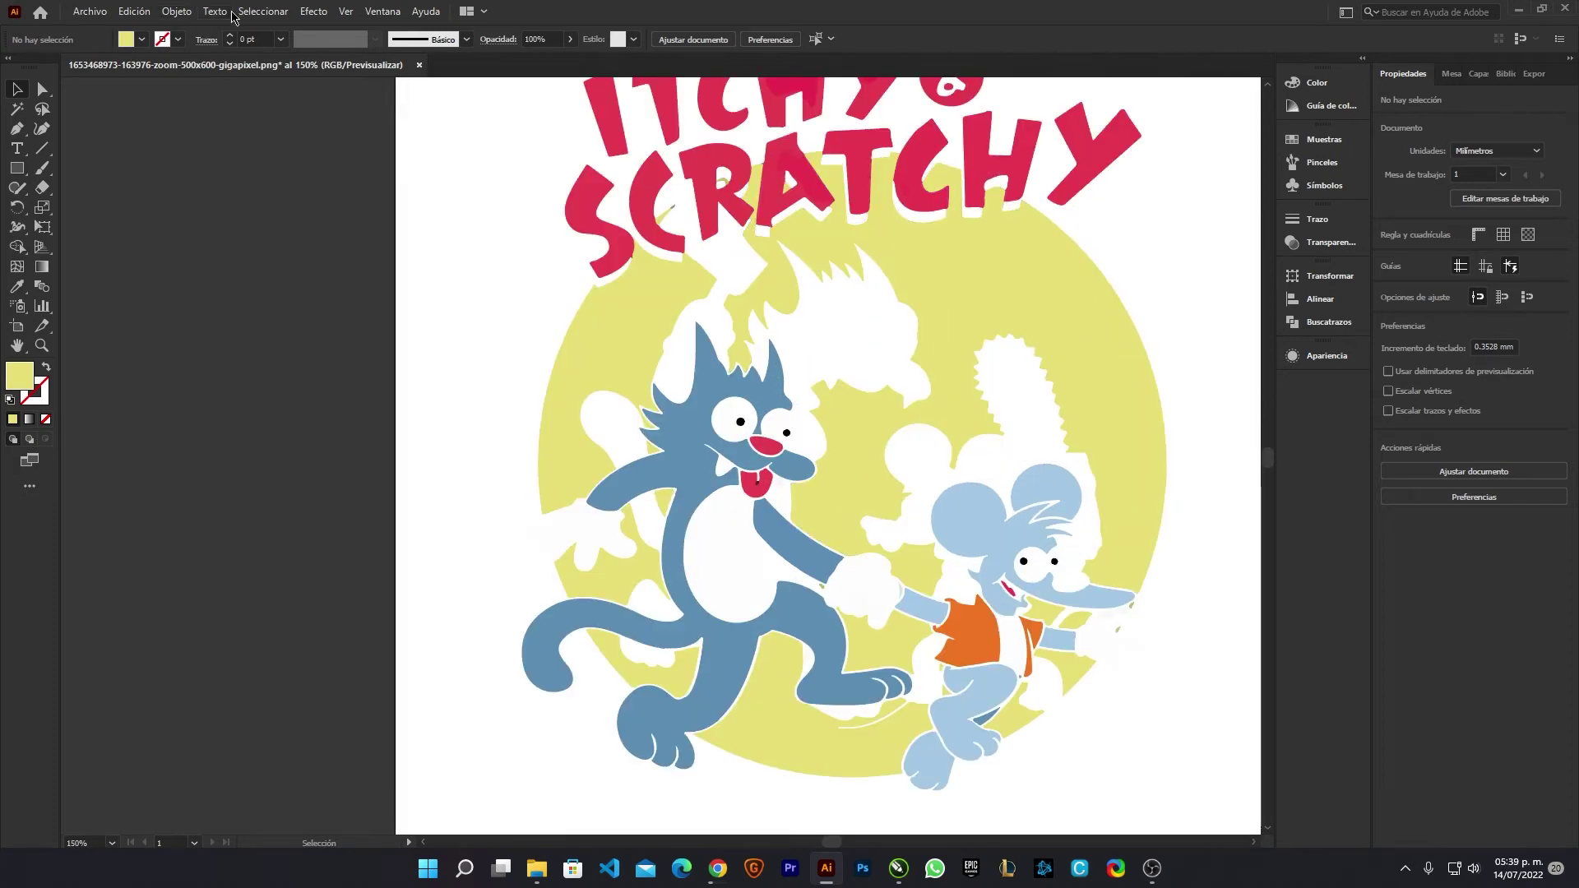
pyautogui.click(999, 301)
pyautogui.keyDown('alt'); pyautogui.scroll(-2, 818, 362); pyautogui.keyUp('alt')
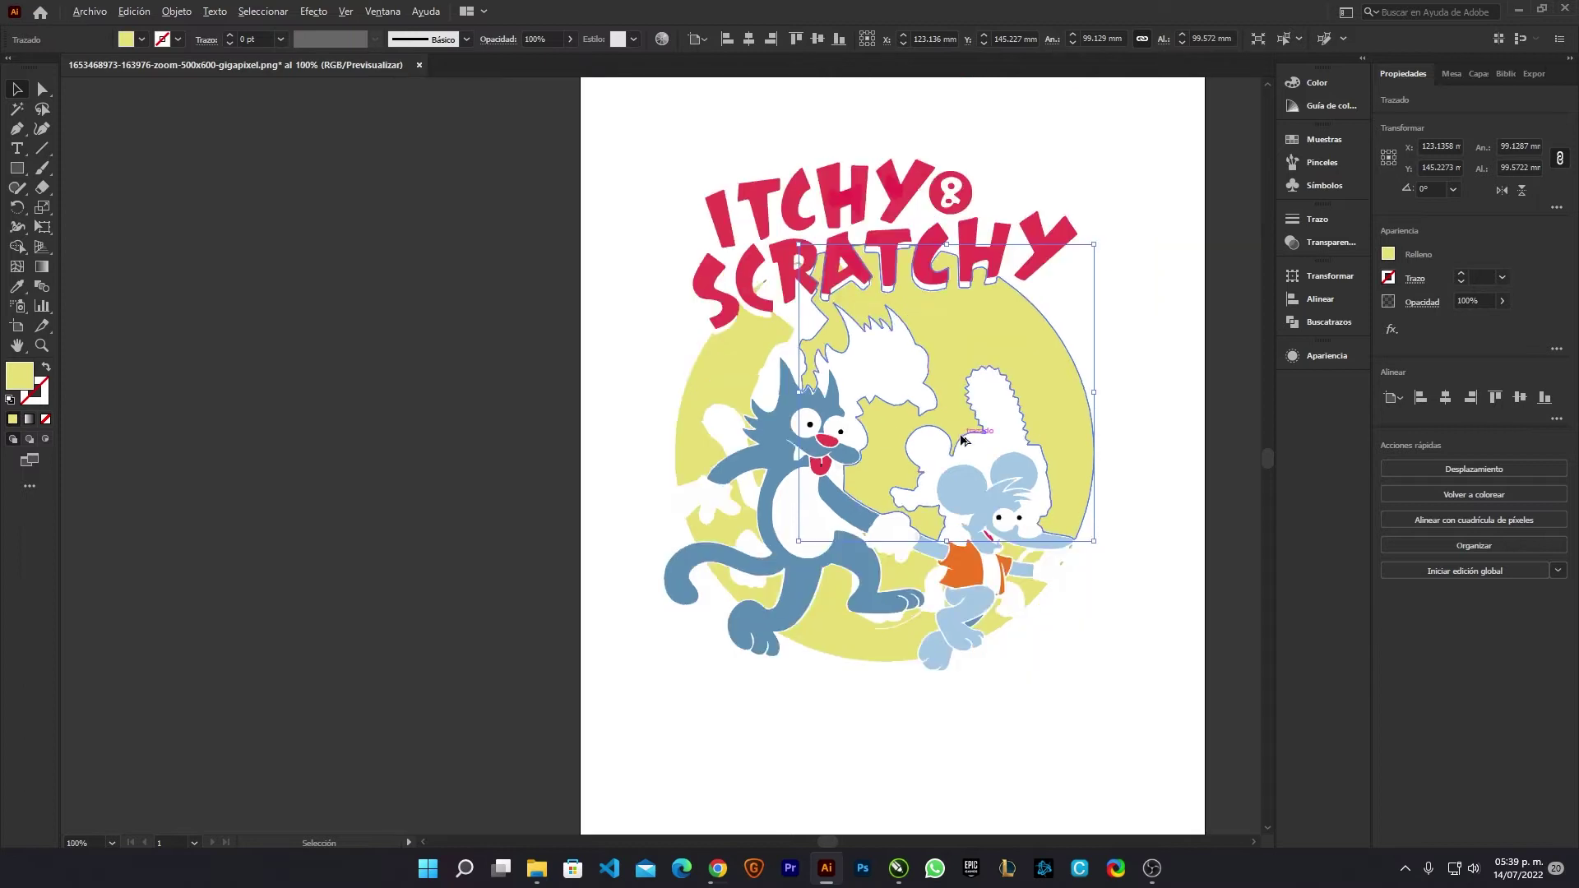
pyautogui.keyDown('alt'); pyautogui.scroll(-1, 1051, 305); pyautogui.keyUp('alt')
# - Group the five ITCHY letters together with the ampersand circle
pyautogui.click(1051, 305)
pyautogui.keyDown('alt'); pyautogui.scroll(3, 697, 357); pyautogui.keyUp('alt')
pyautogui.click(697, 357)
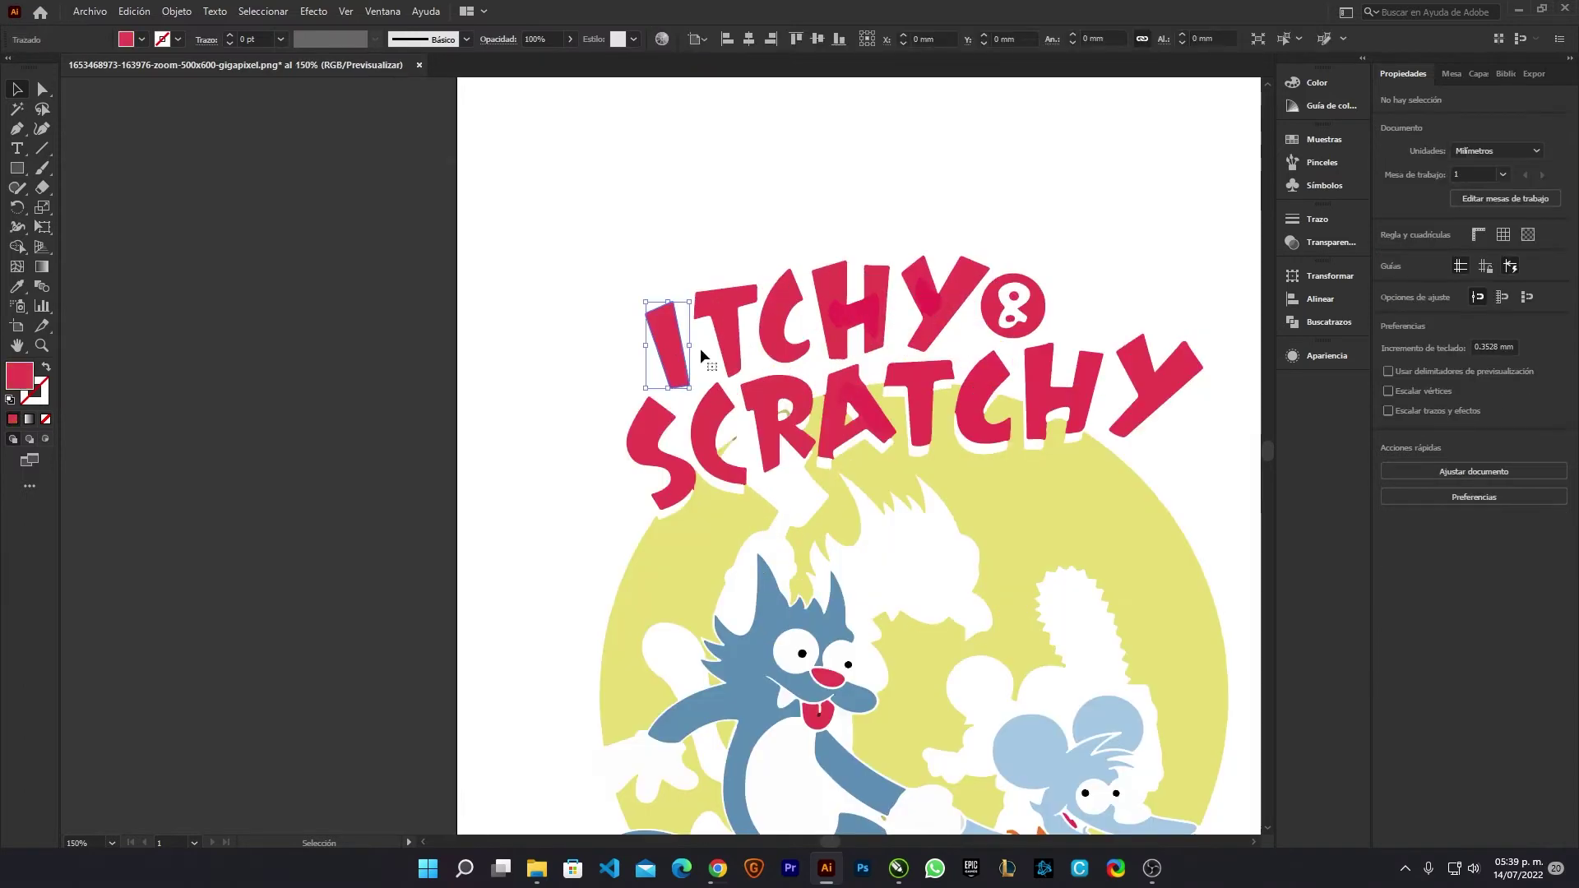
pyautogui.keyDown('shift'); pyautogui.click(782, 345); pyautogui.keyUp('shift')
pyautogui.keyDown('shift'); pyautogui.click(871, 319); pyautogui.keyUp('shift')
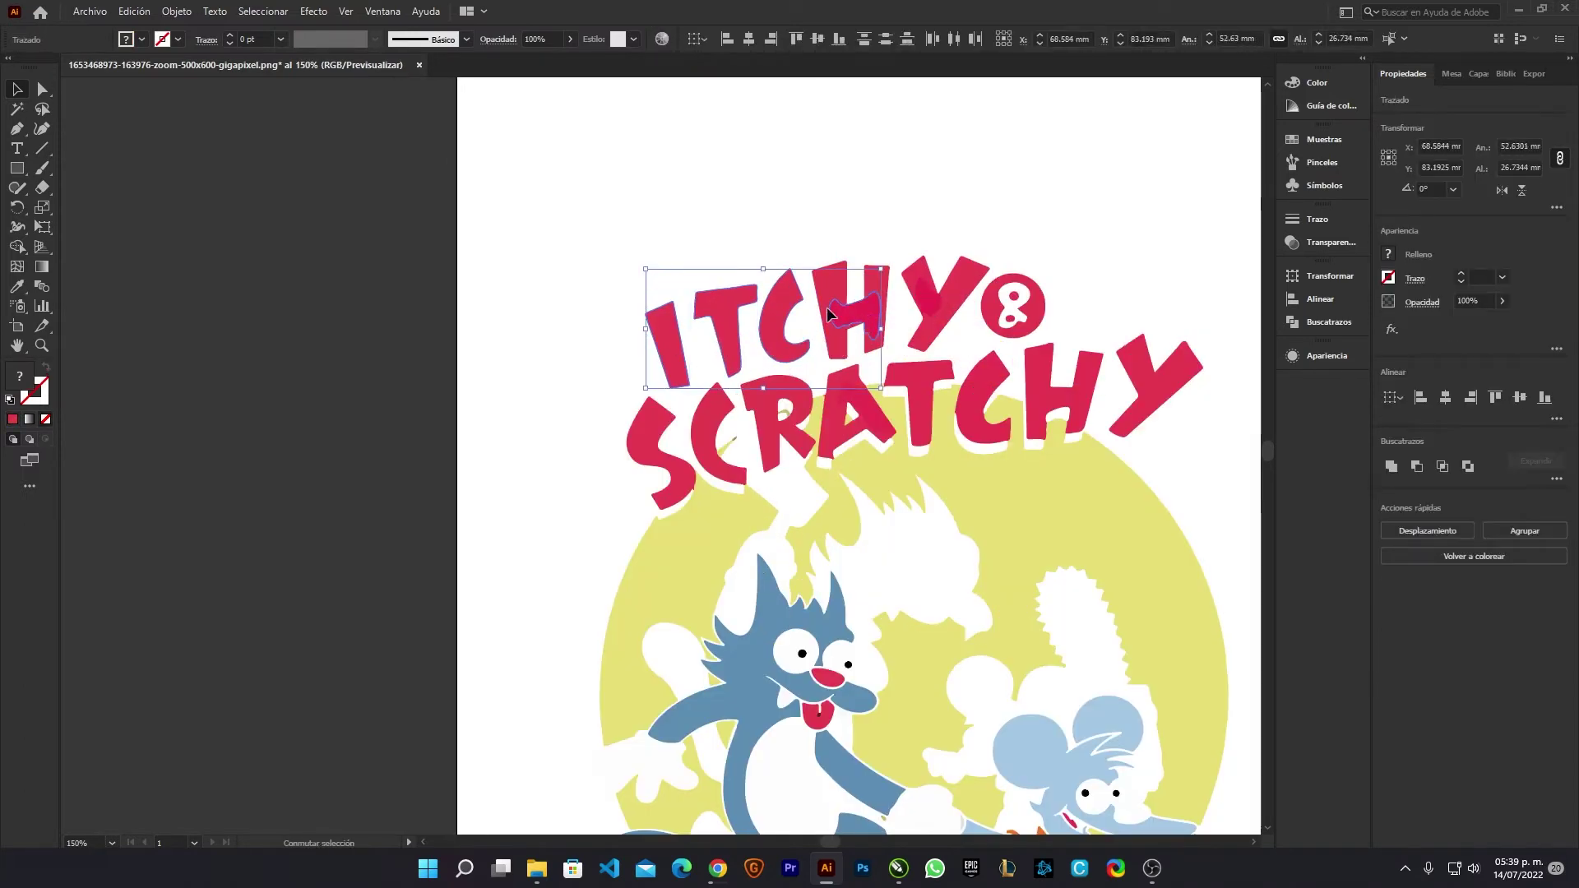
pyautogui.keyDown('shift'); pyautogui.click(946, 304); pyautogui.keyUp('shift')
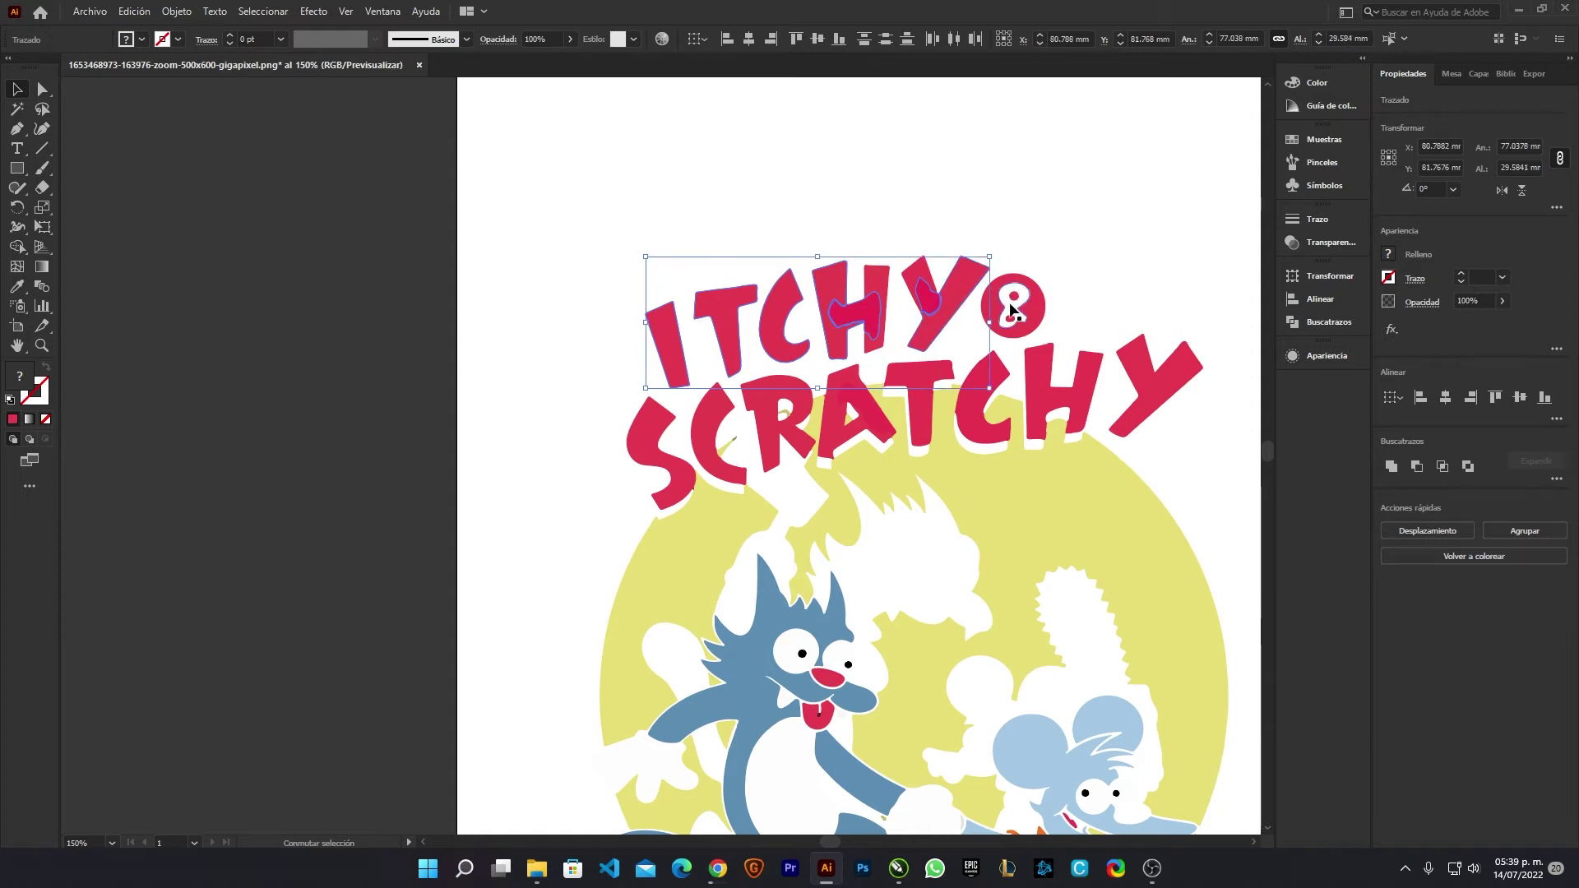
pyautogui.keyDown('shift'); pyautogui.click(1038, 313); pyautogui.keyUp('shift')
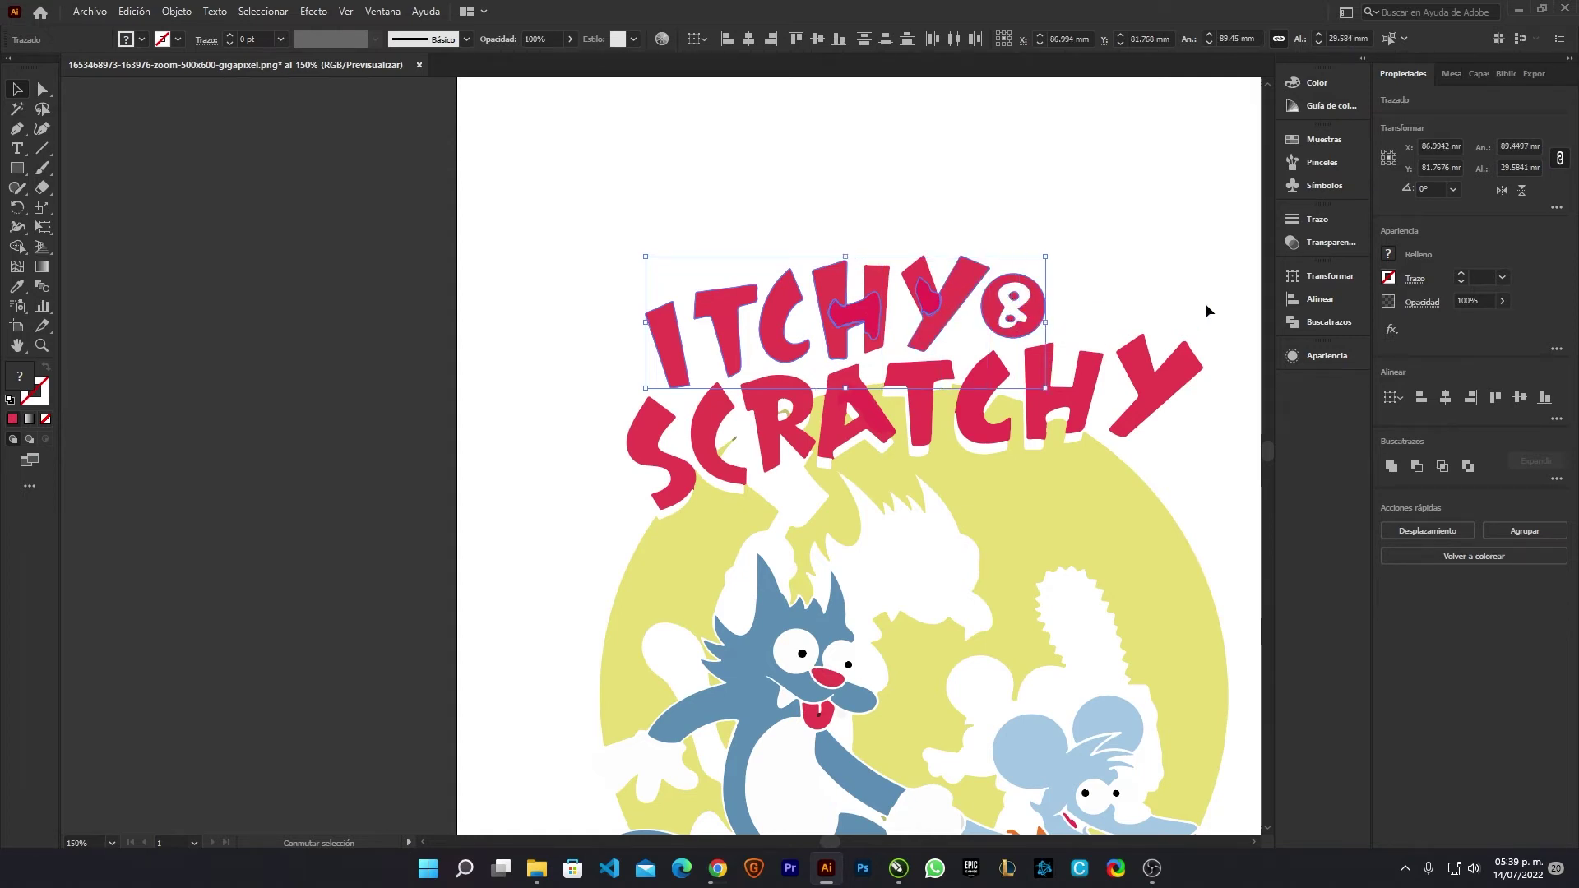
pyautogui.click(1508, 533)
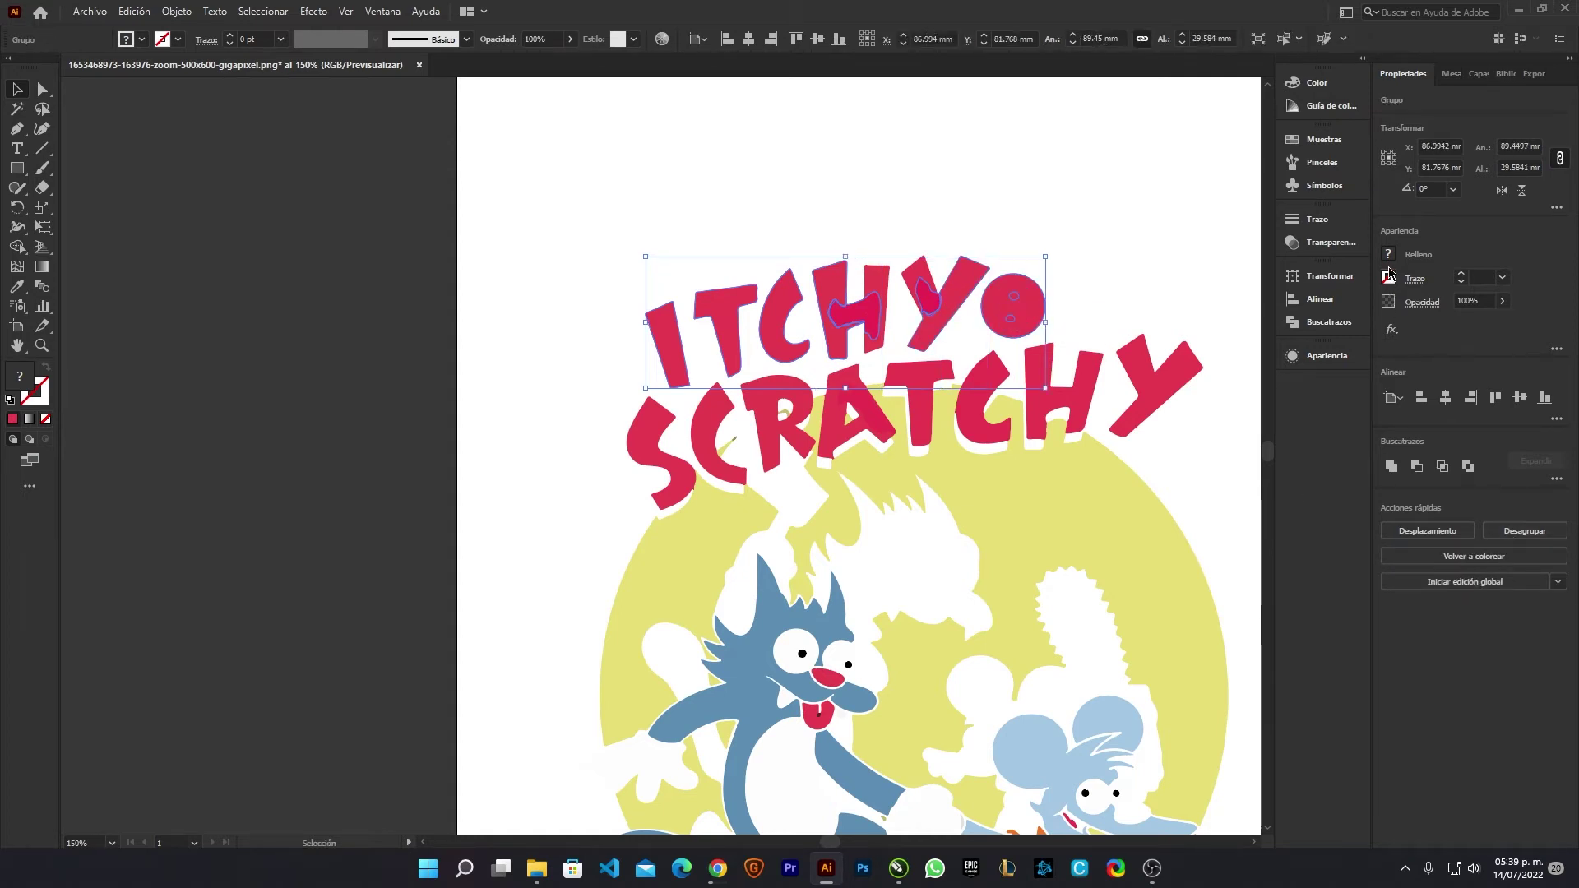
# - Send the ITCHY group behind SCRATCHY via Organizar, then select the white ampersand shape
pyautogui.click(1094, 311)
pyautogui.rightClick(1036, 317)
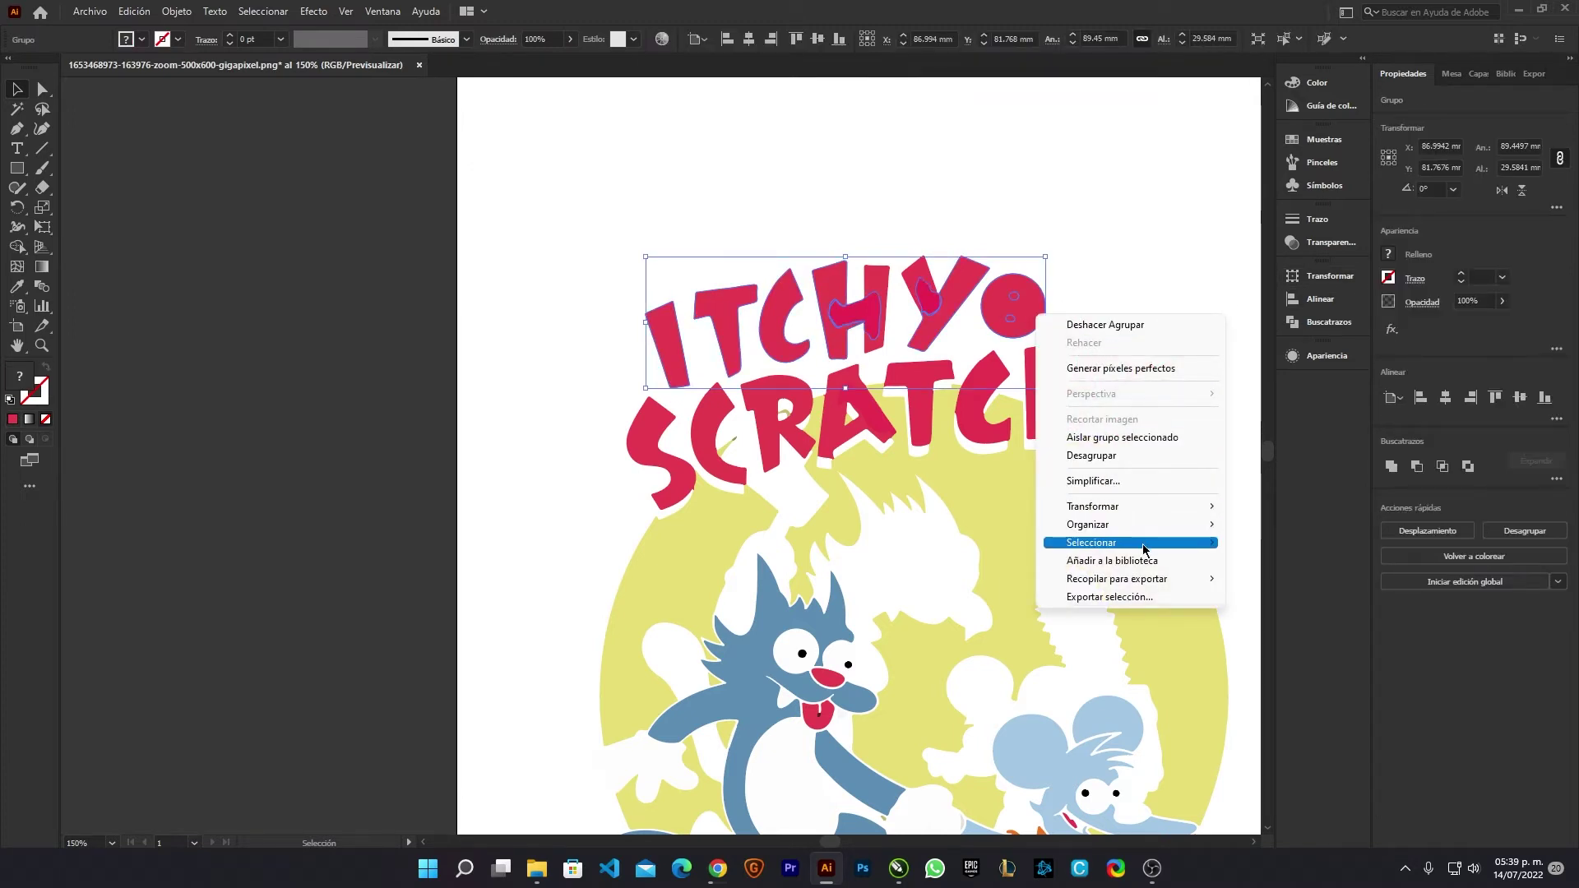
pyautogui.moveTo(1088, 525)
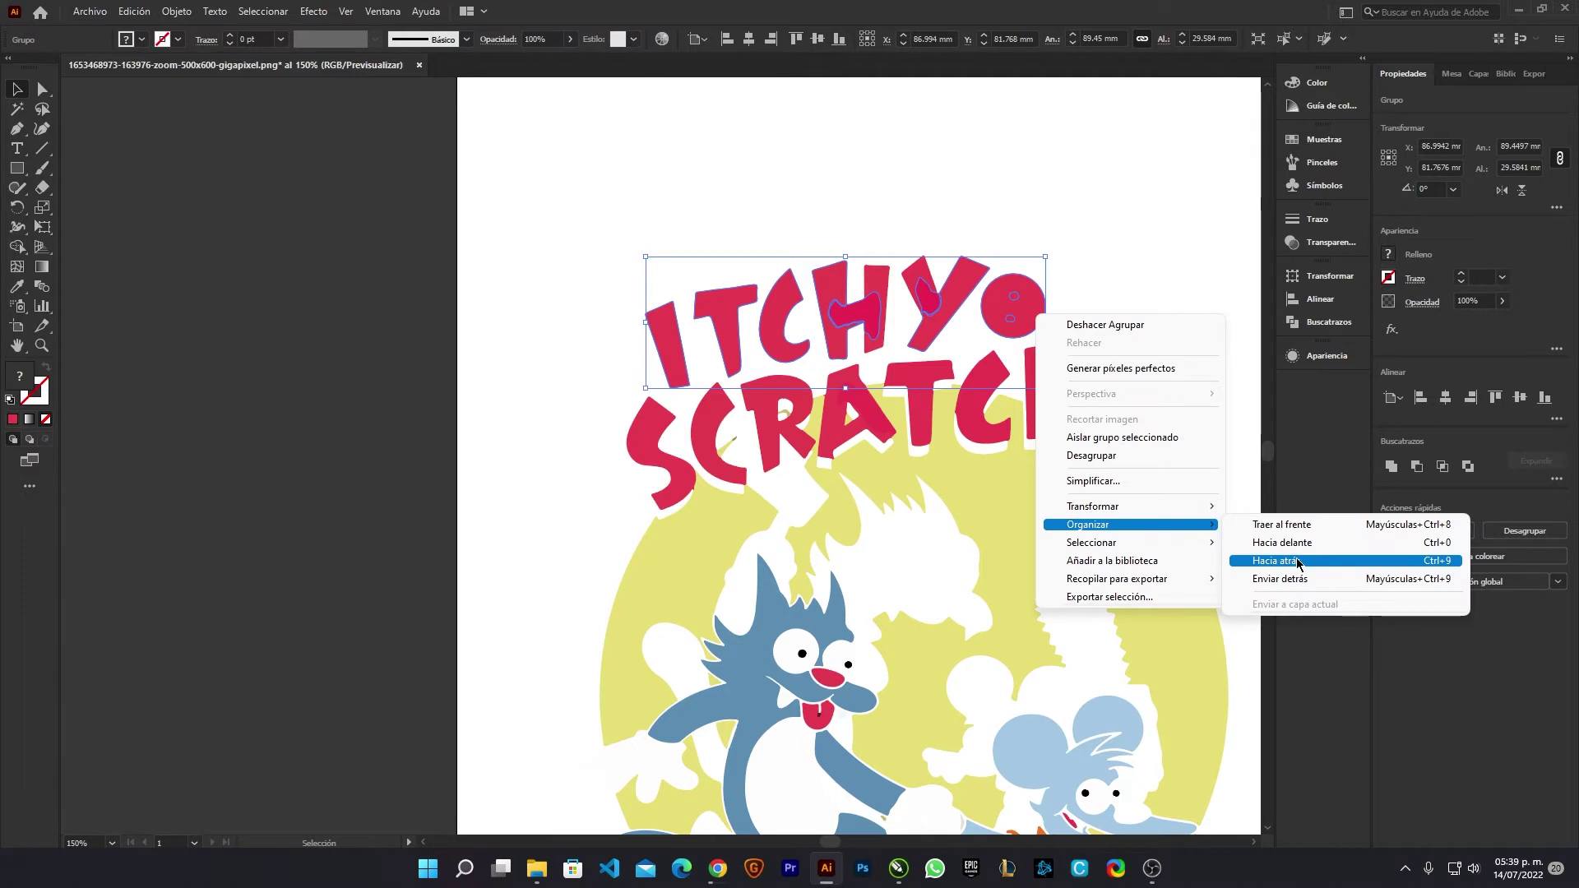
pyautogui.click(1298, 561)
pyautogui.rightClick(1041, 311)
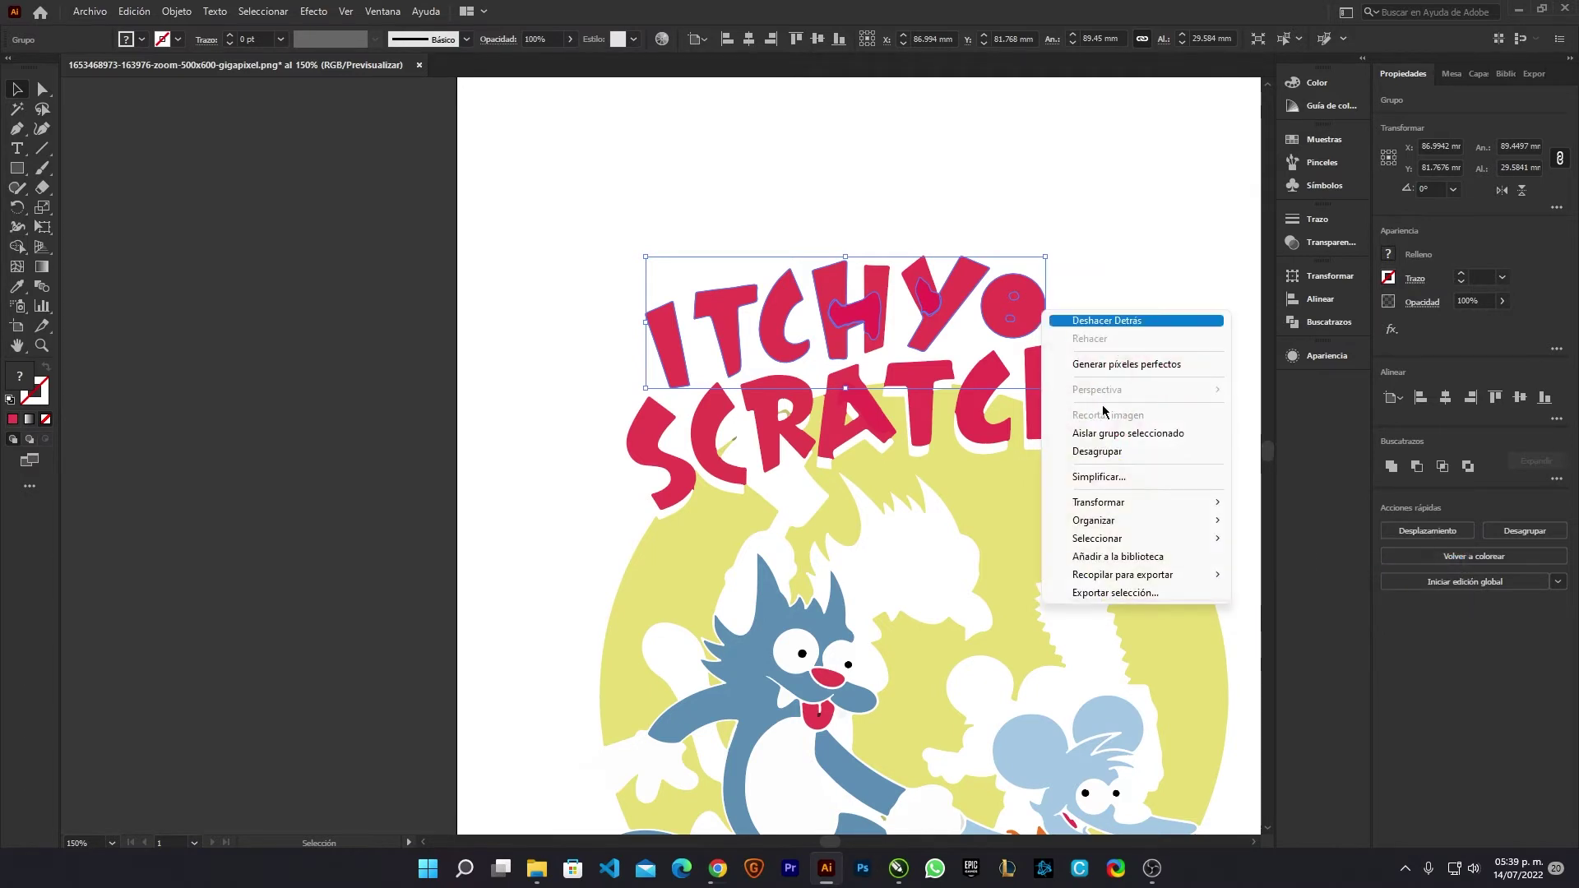
pyautogui.click(1279, 576)
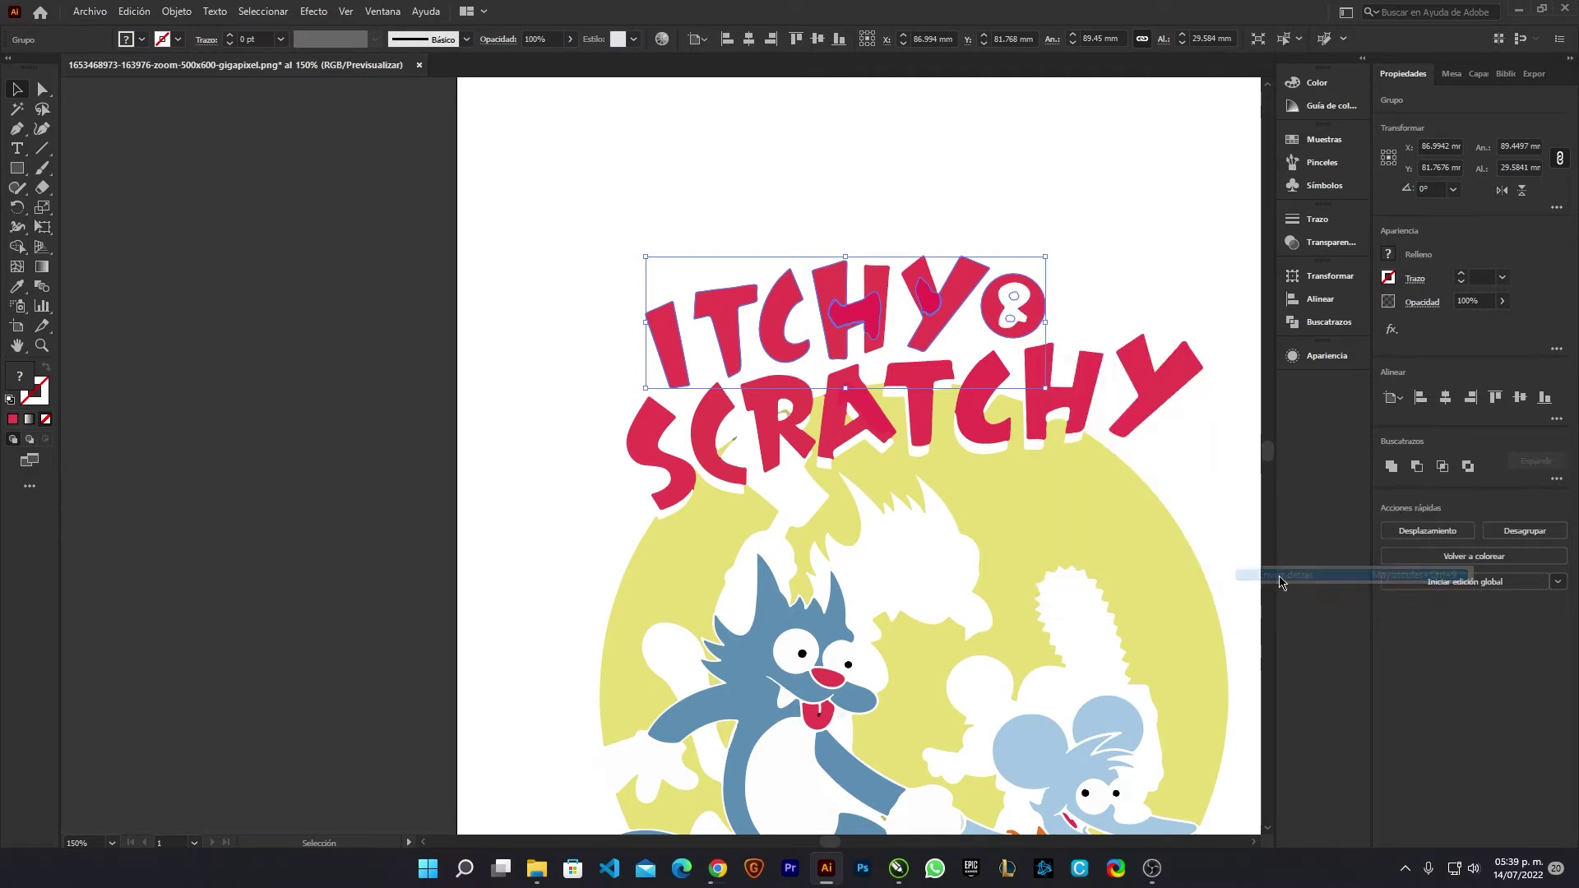
pyautogui.click(1160, 263)
pyautogui.click(1023, 308)
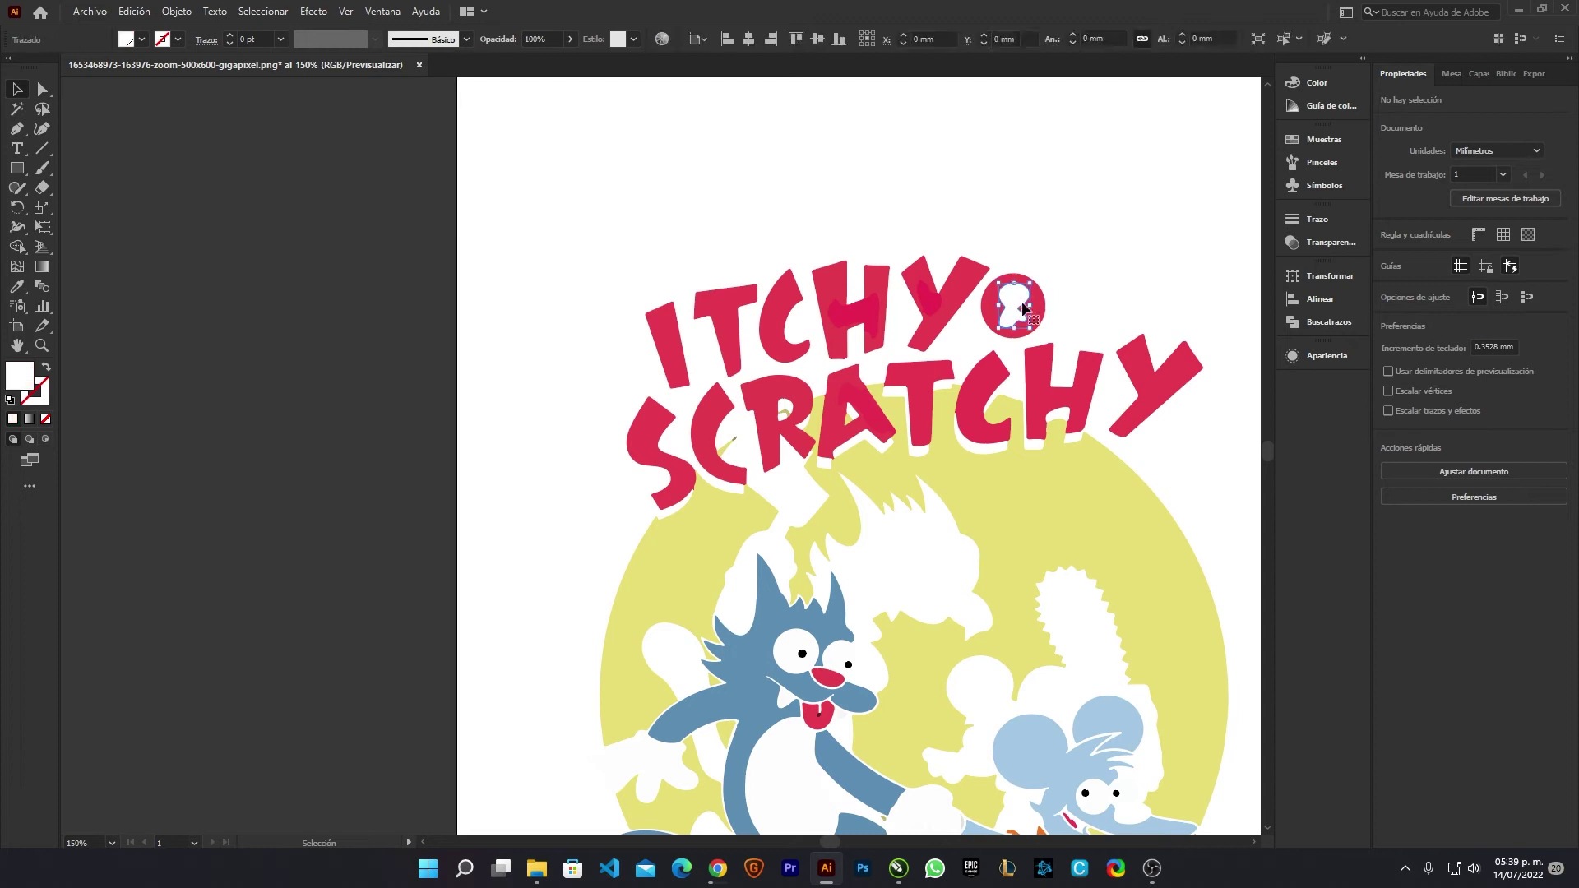
# - Create a new pure red swatch (R=255) from the ITCHY group's fill
pyautogui.click(1040, 322)
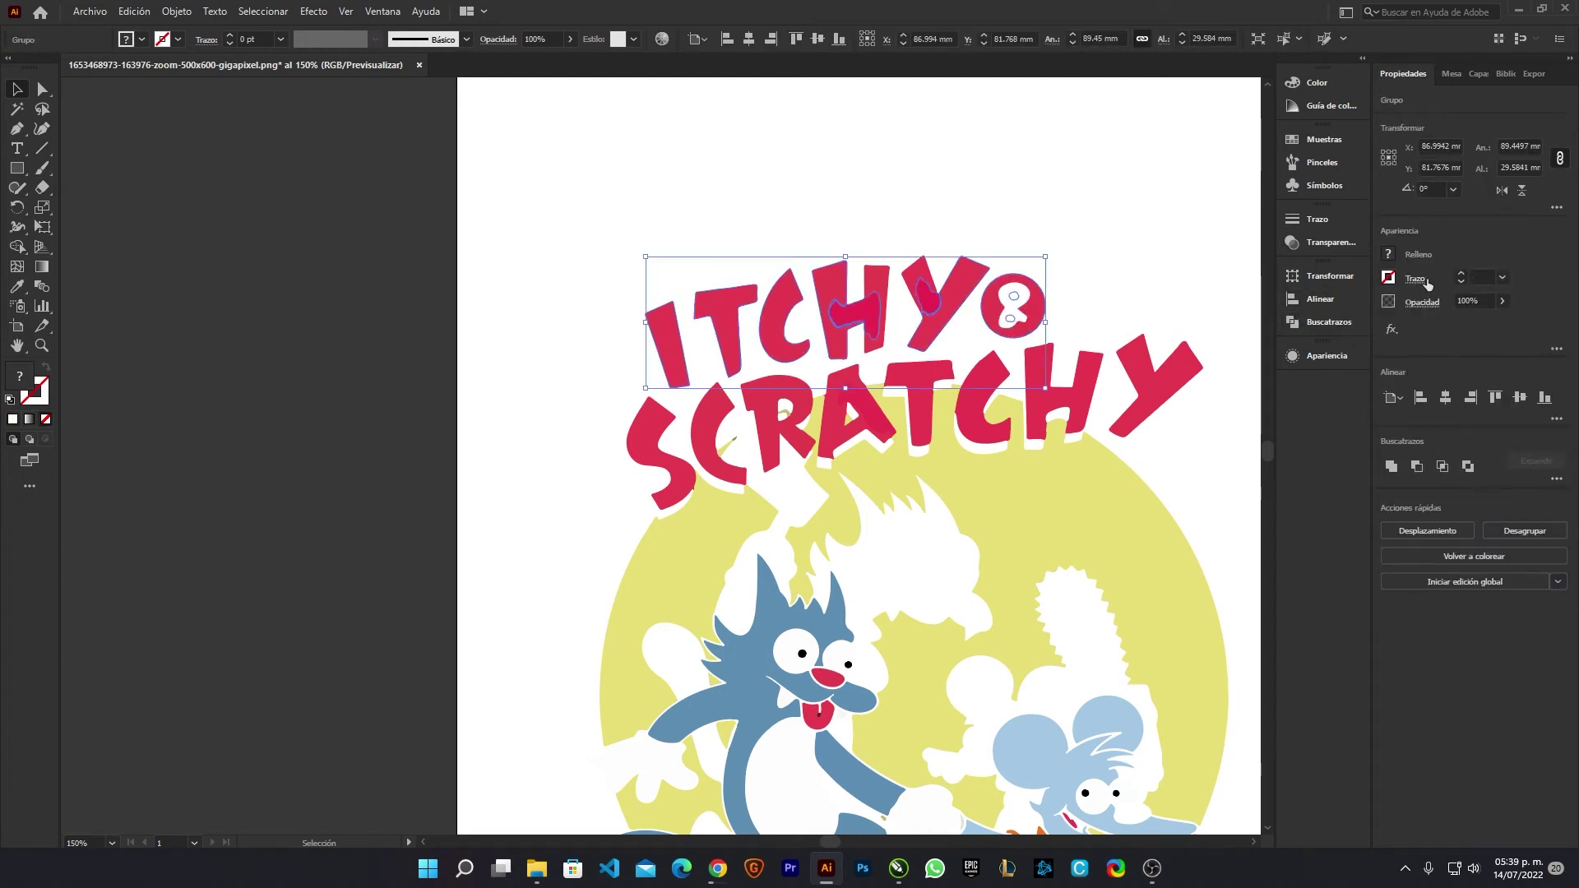
pyautogui.click(1388, 254)
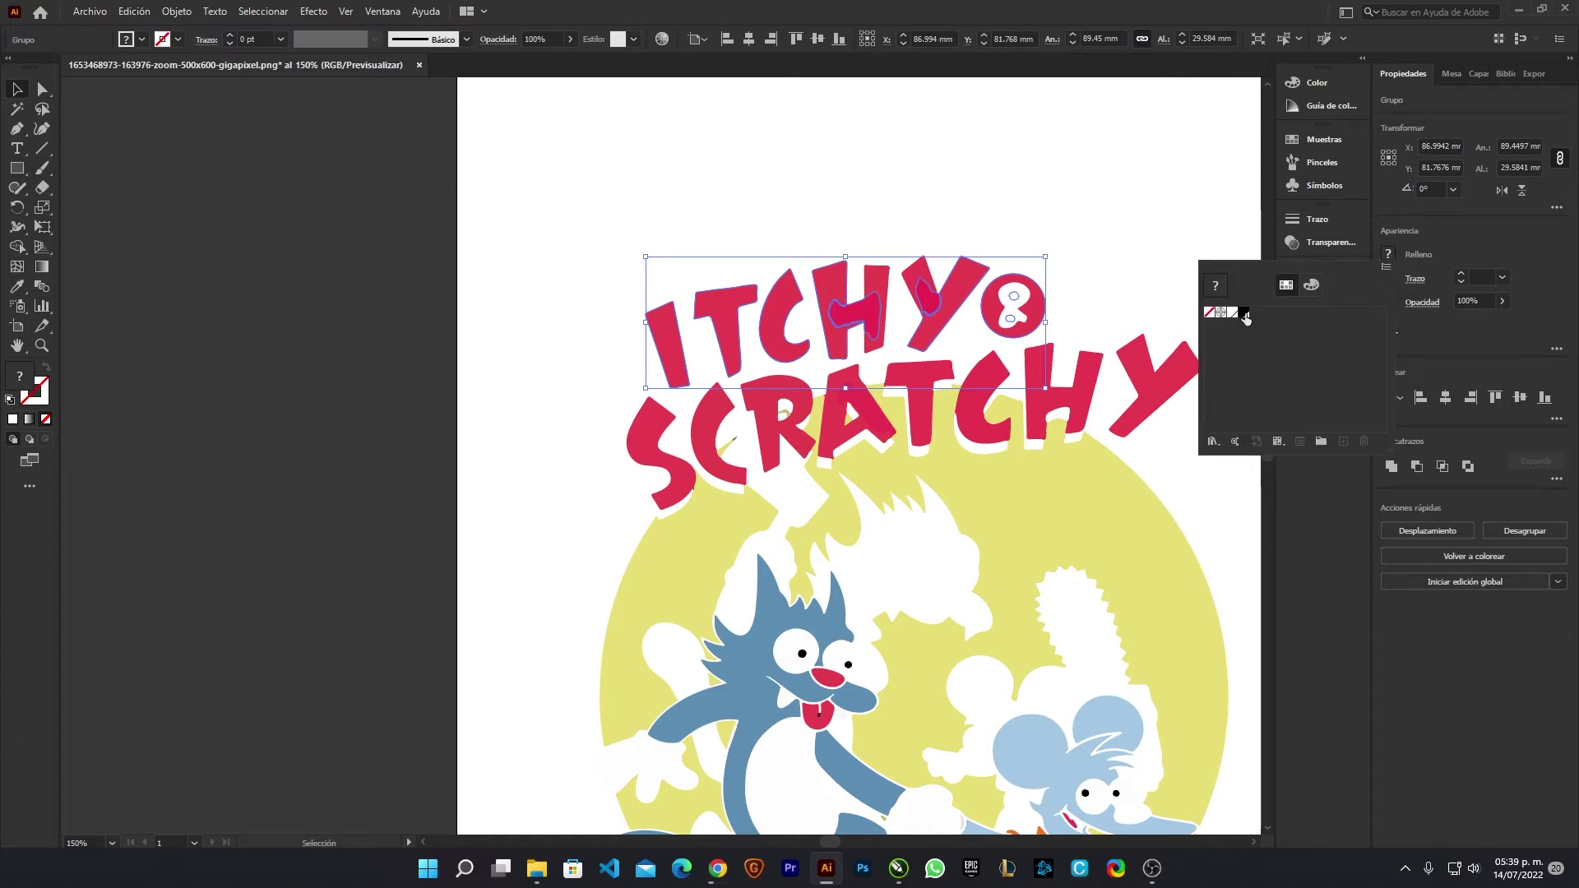
pyautogui.click(1244, 313)
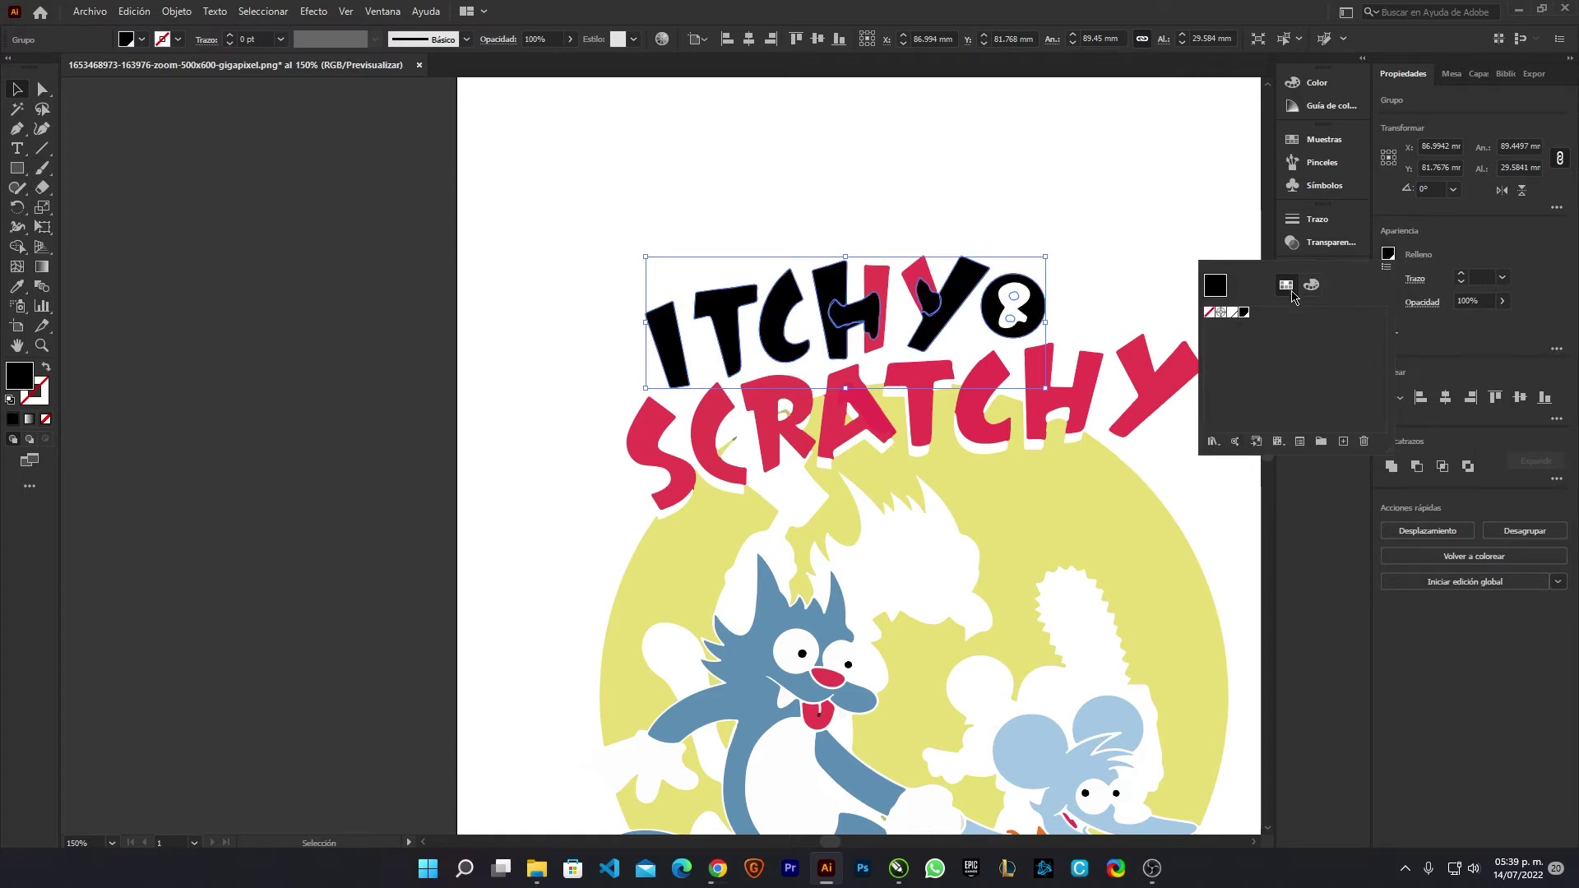
pyautogui.click(1273, 432)
pyautogui.click(1343, 441)
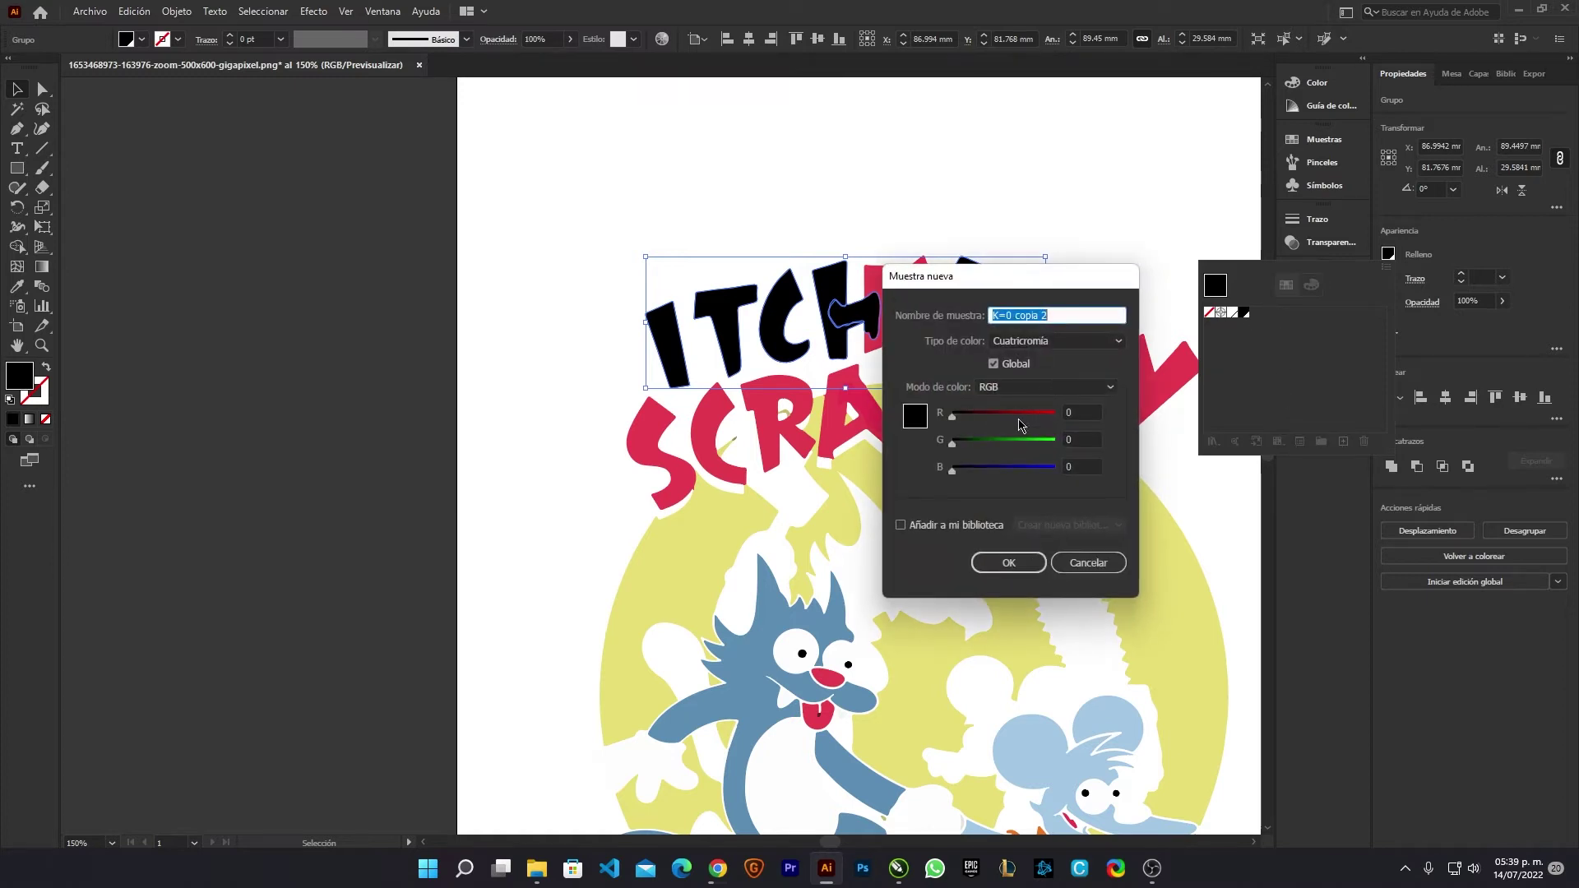
pyautogui.moveTo(991, 424); pyautogui.dragTo(1079, 436)
pyautogui.click(1008, 563)
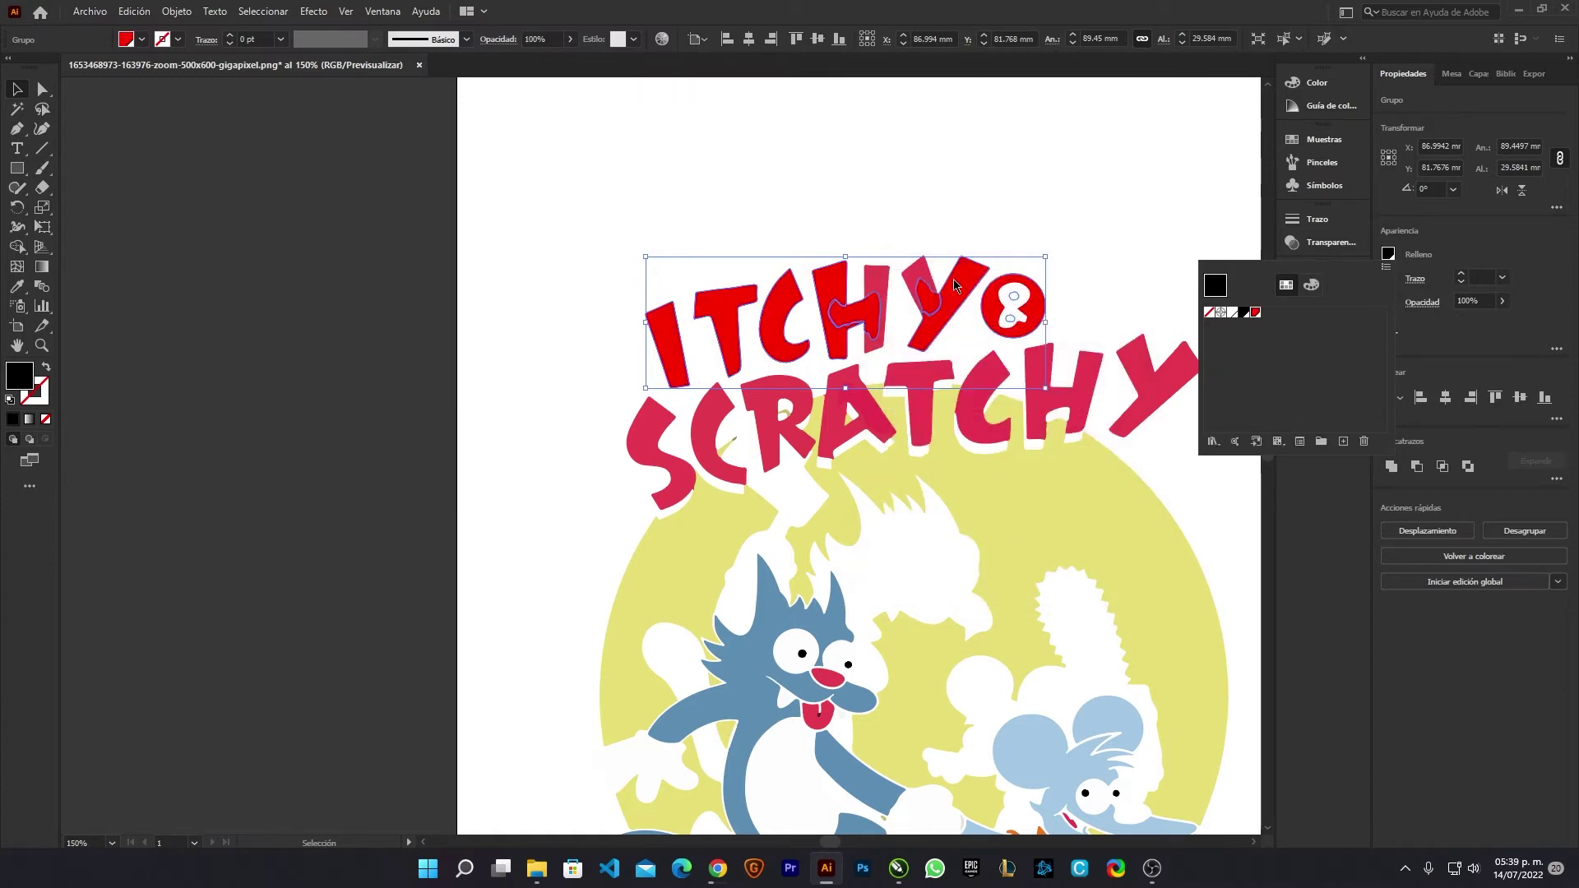
# - Group the remaining crimson title pieces and fill them with the new red swatch
pyautogui.click(1198, 226)
pyautogui.click(876, 309)
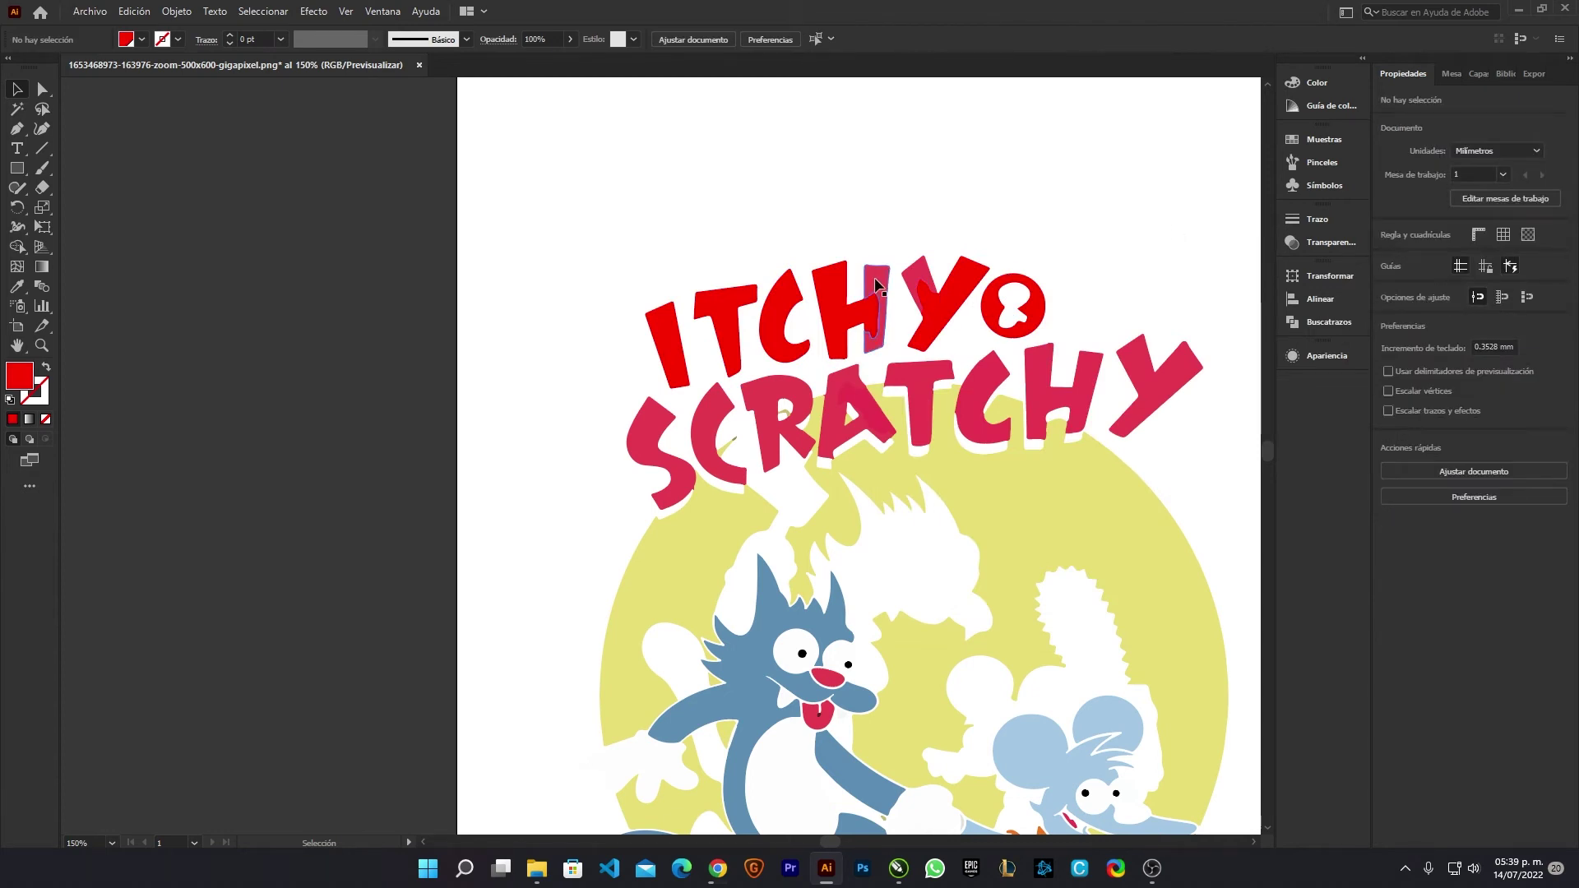
pyautogui.keyDown('shift'); pyautogui.click(927, 286); pyautogui.keyUp('shift')
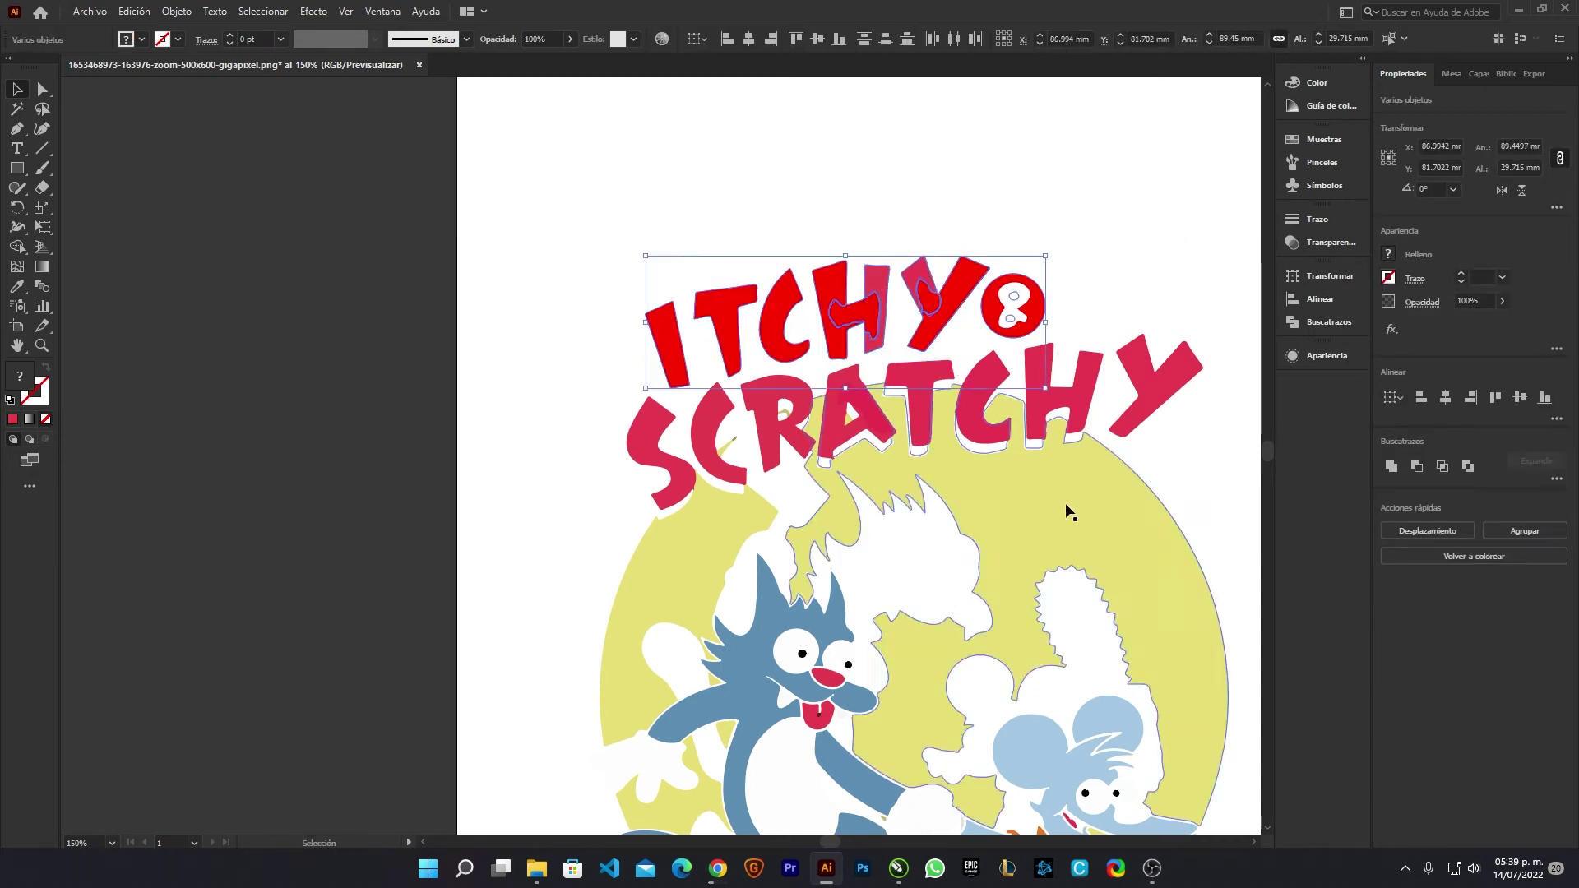
pyautogui.click(1490, 531)
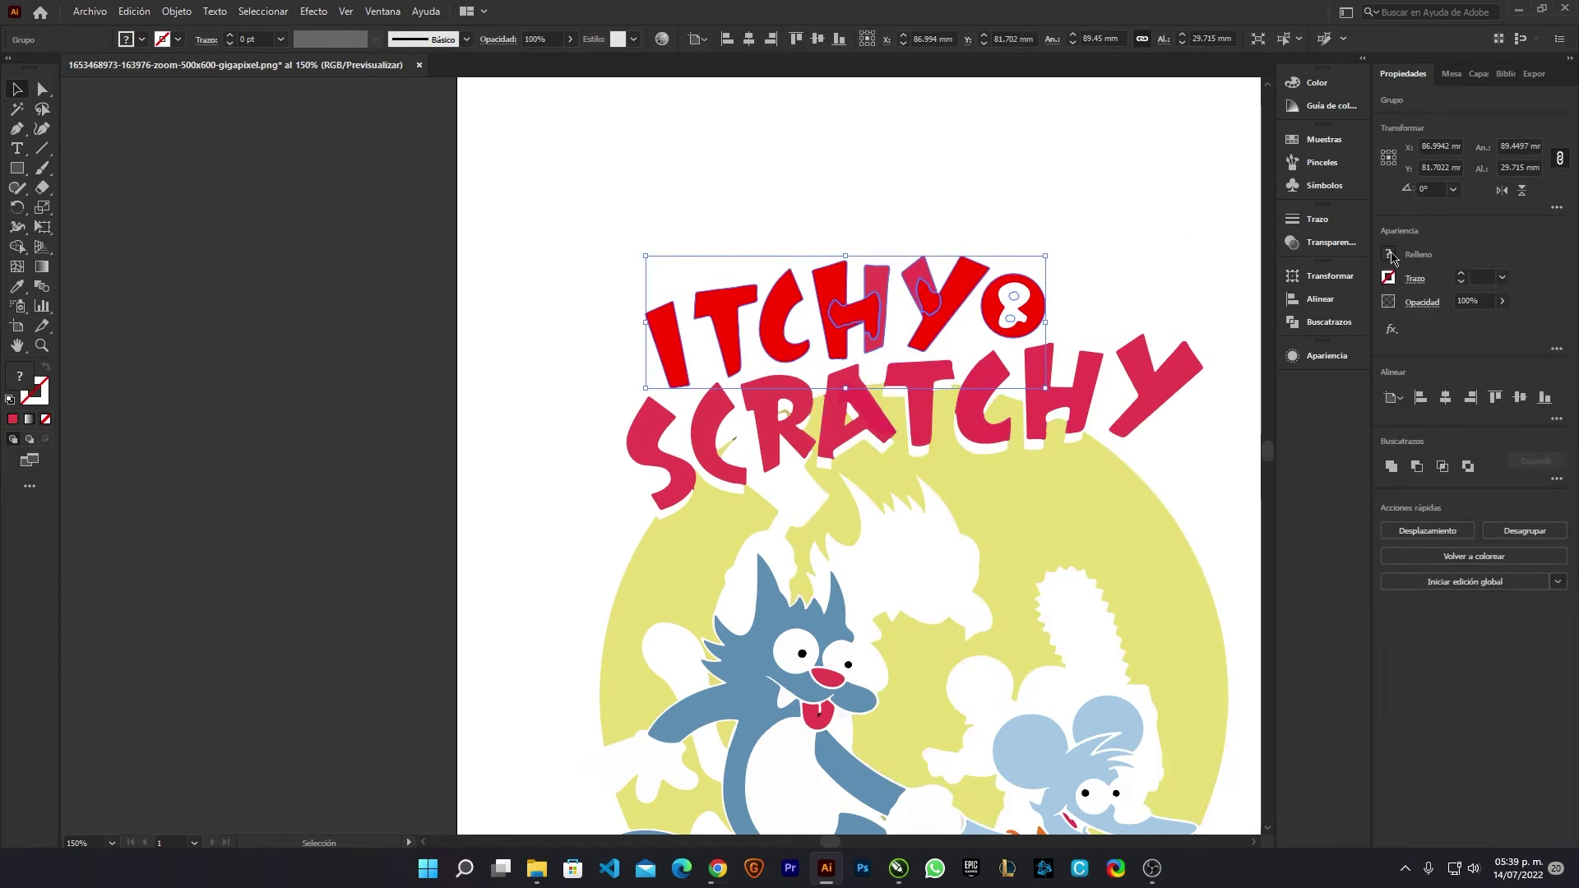
pyautogui.click(1391, 258)
pyautogui.click(1254, 320)
pyautogui.click(1092, 257)
pyautogui.click(979, 256)
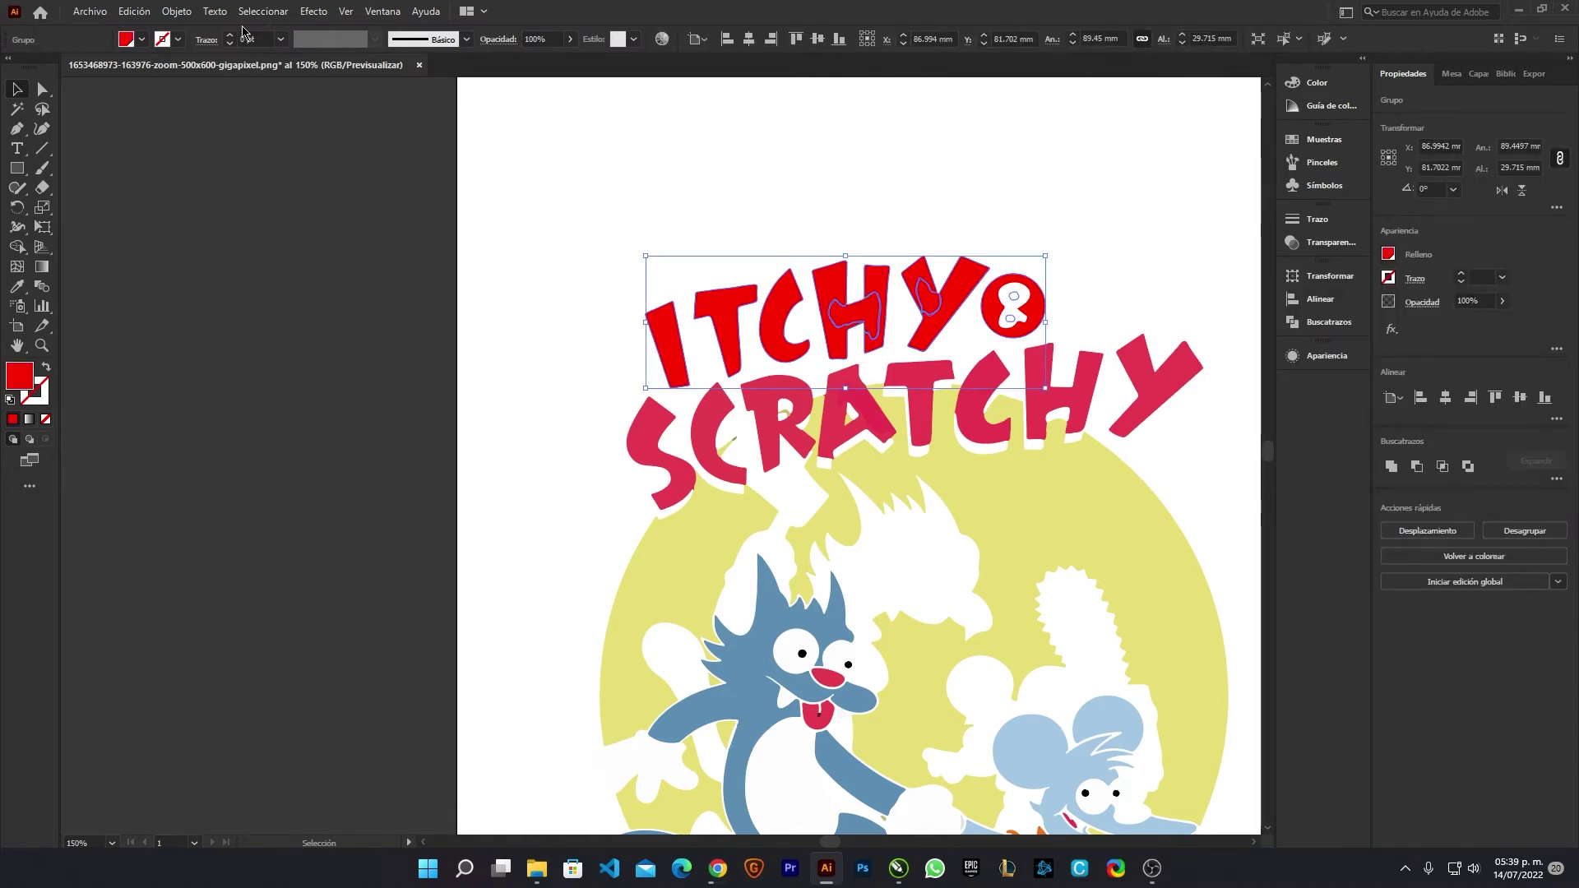
pyautogui.click(312, 11)
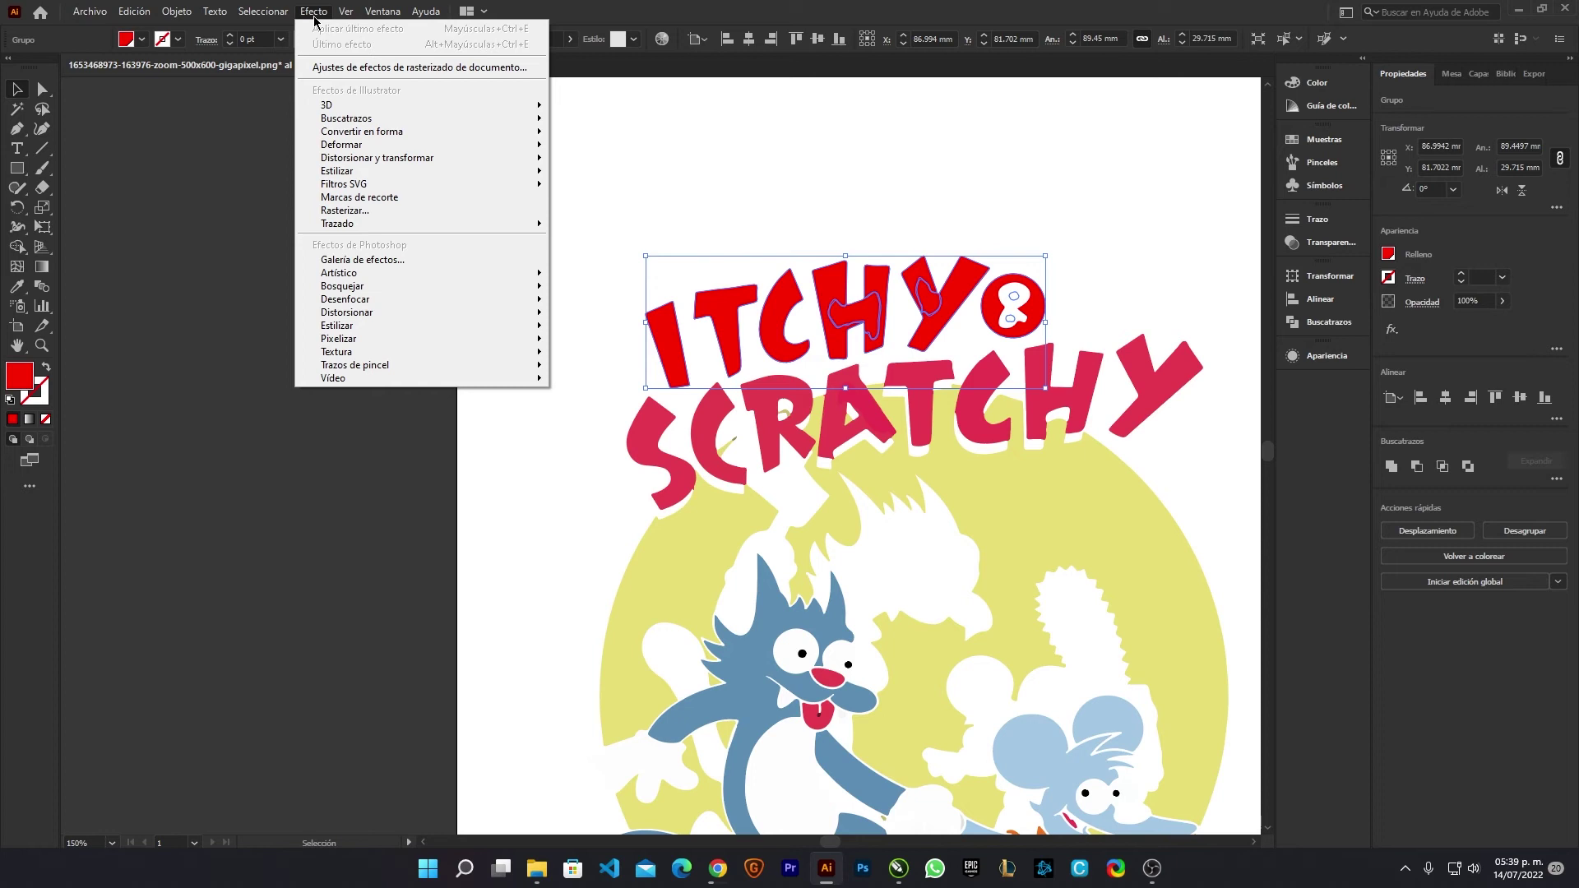
pyautogui.moveTo(370, 170)
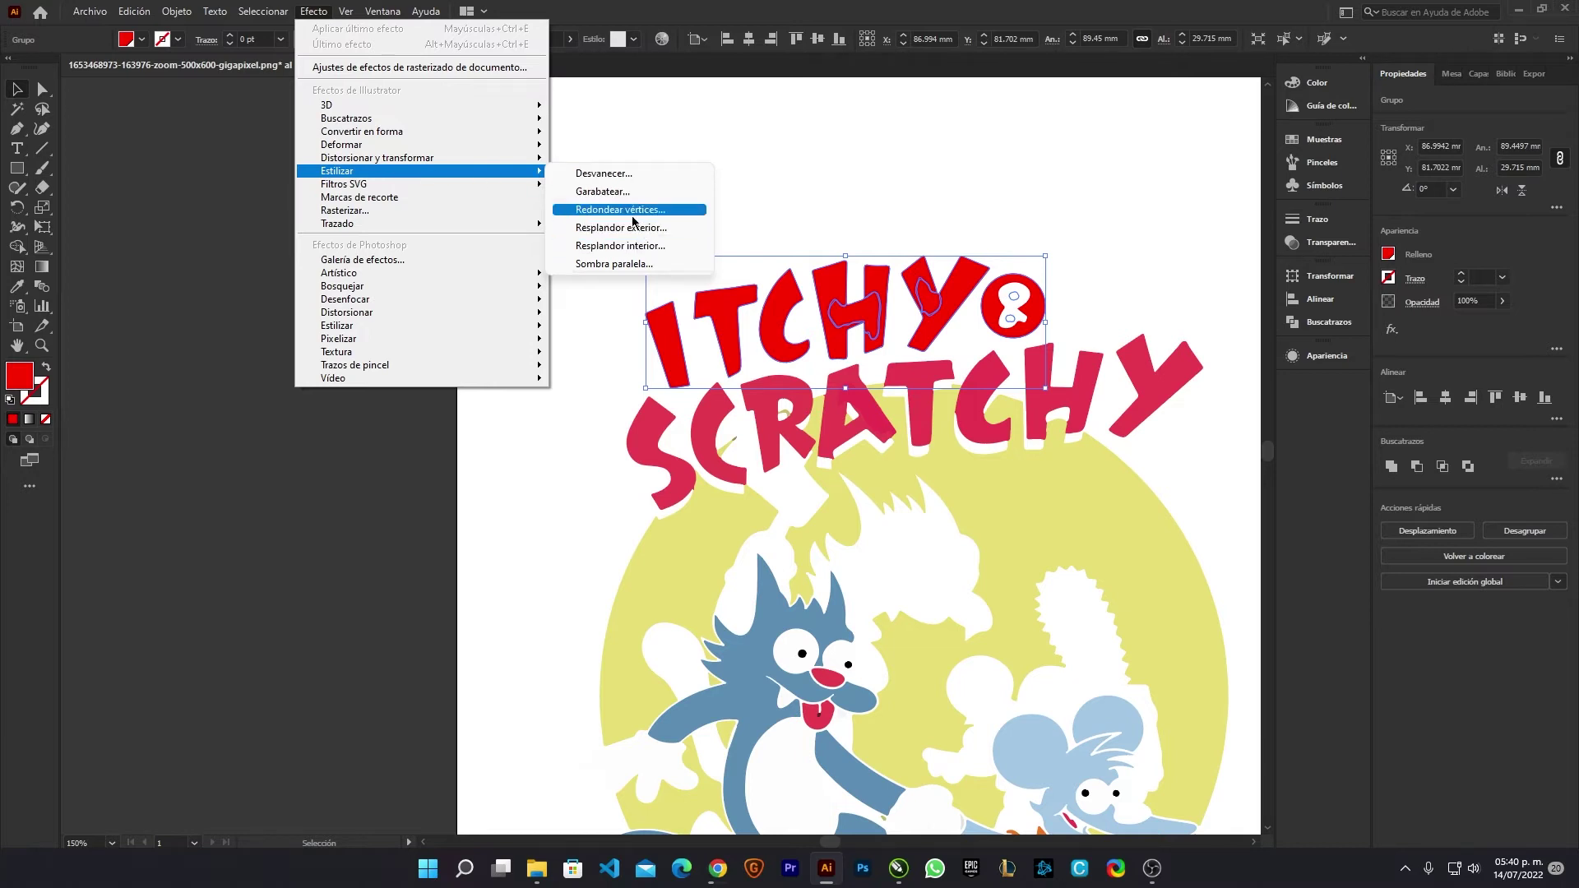
# - Open Estilizar > Garabatear on ITCHY and set overlap 0 mm, variation 2.12 mm, line width 0 mm
pyautogui.click(621, 192)
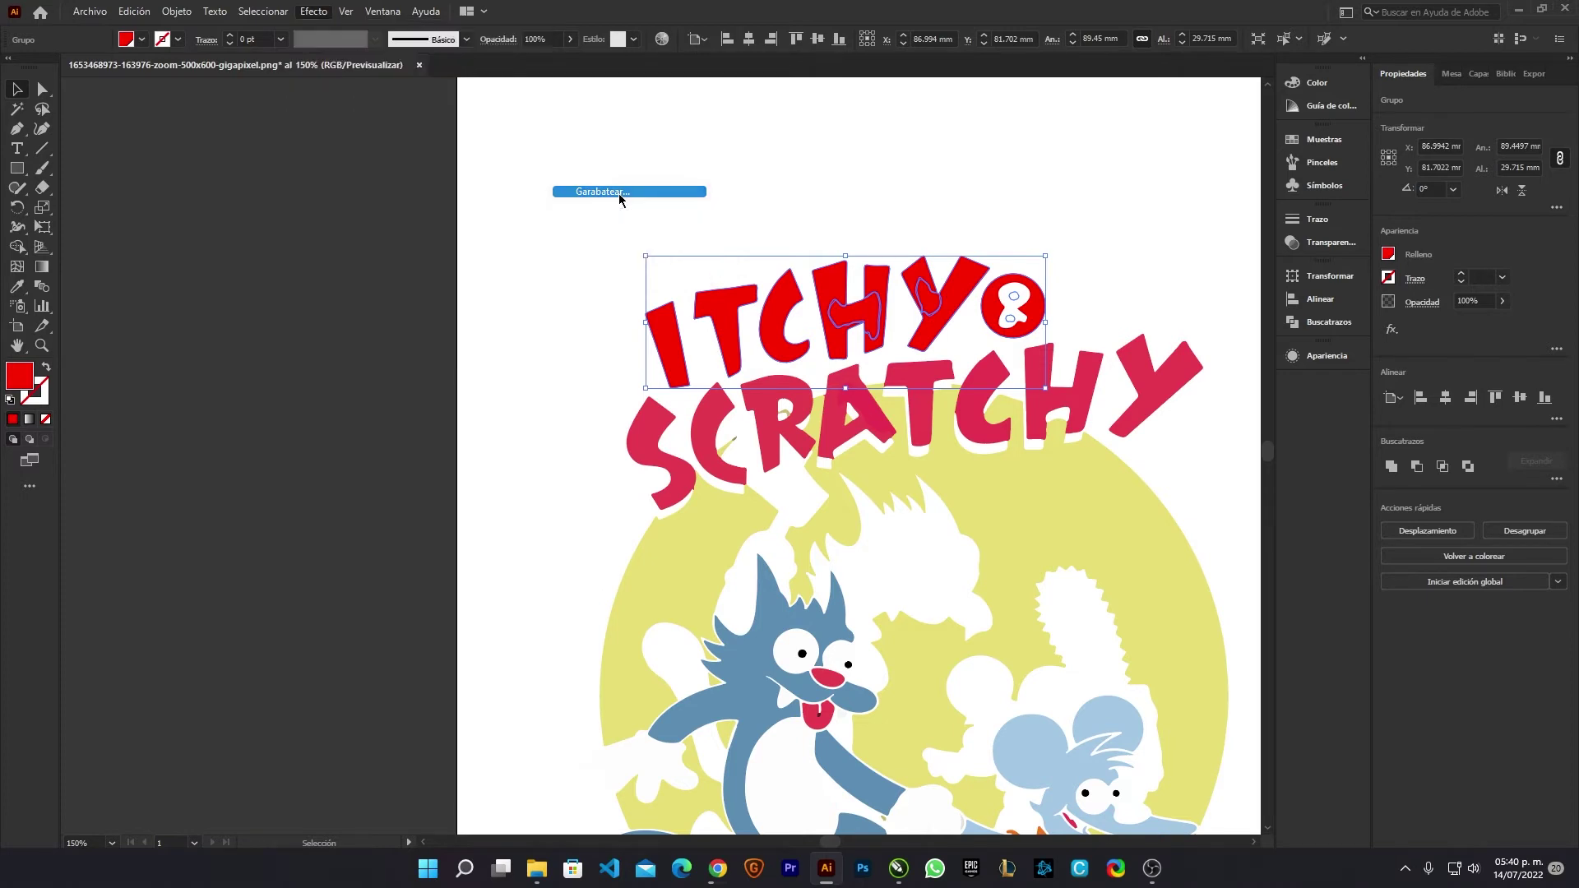
pyautogui.moveTo(876, 205); pyautogui.dragTo(418, 151)
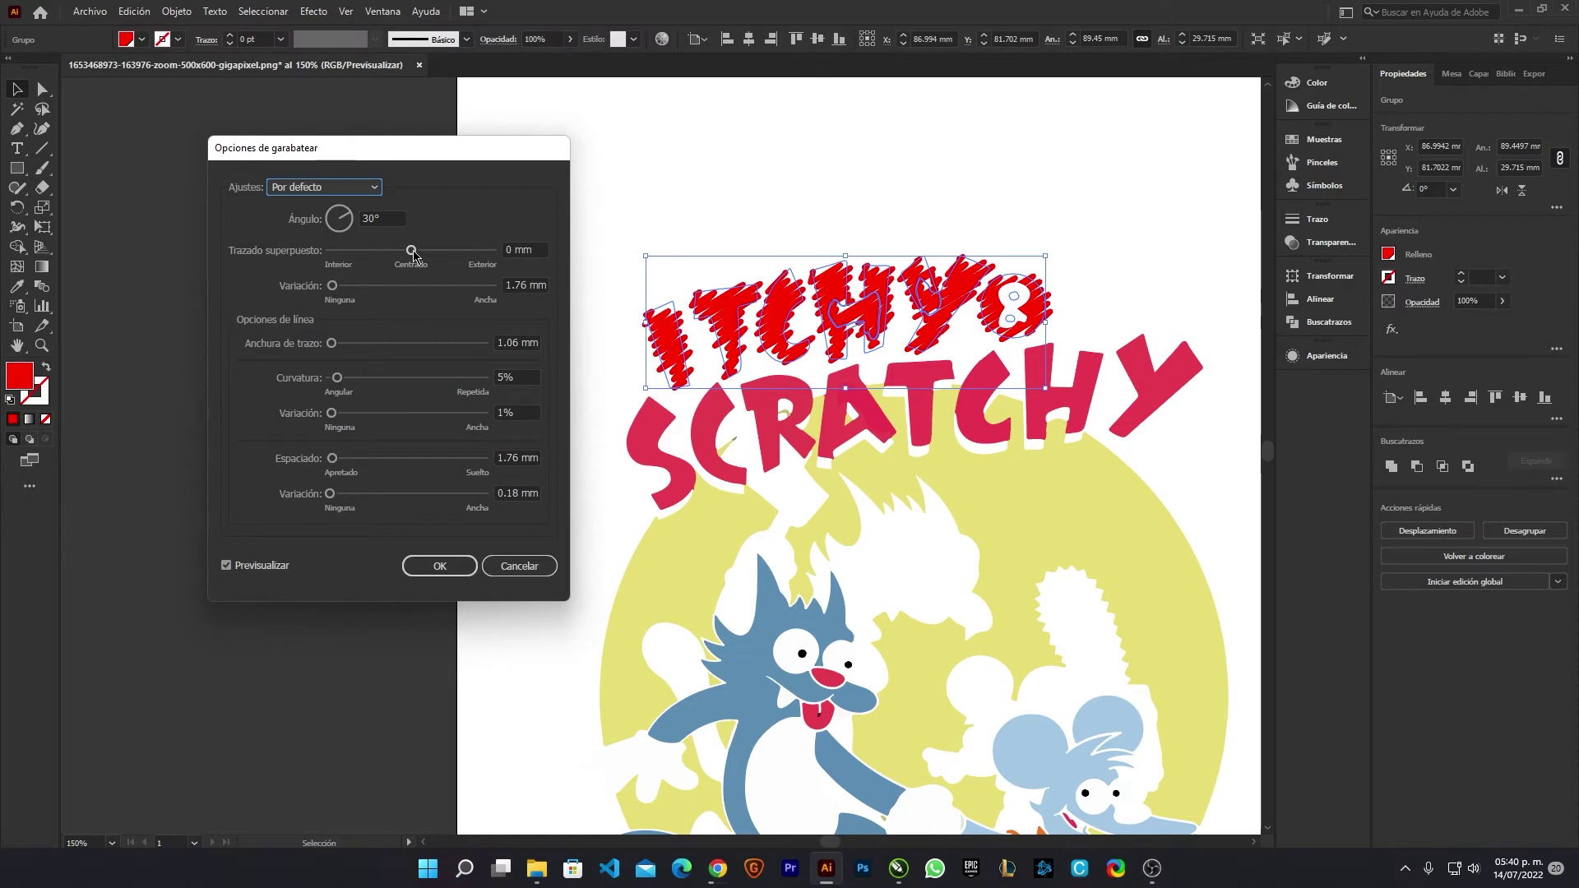
pyautogui.moveTo(413, 255)
pyautogui.mouseDown()
pyautogui.moveTo(475, 254)
pyautogui.moveTo(412, 256)
pyautogui.mouseUp()
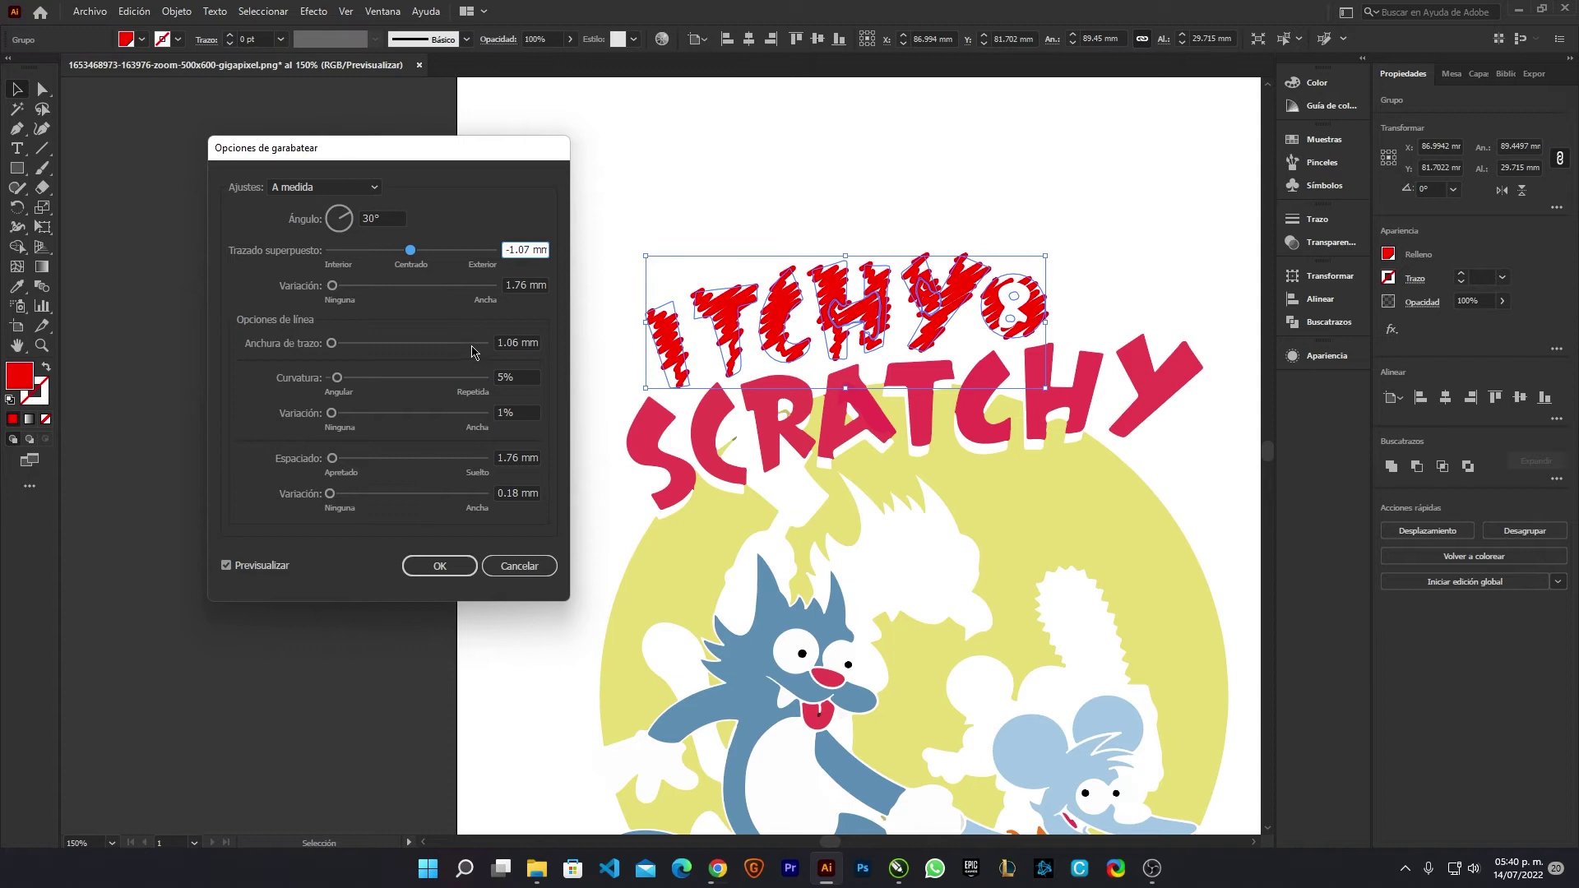
pyautogui.doubleClick(530, 253)
pyautogui.write('0')
pyautogui.click(420, 286)
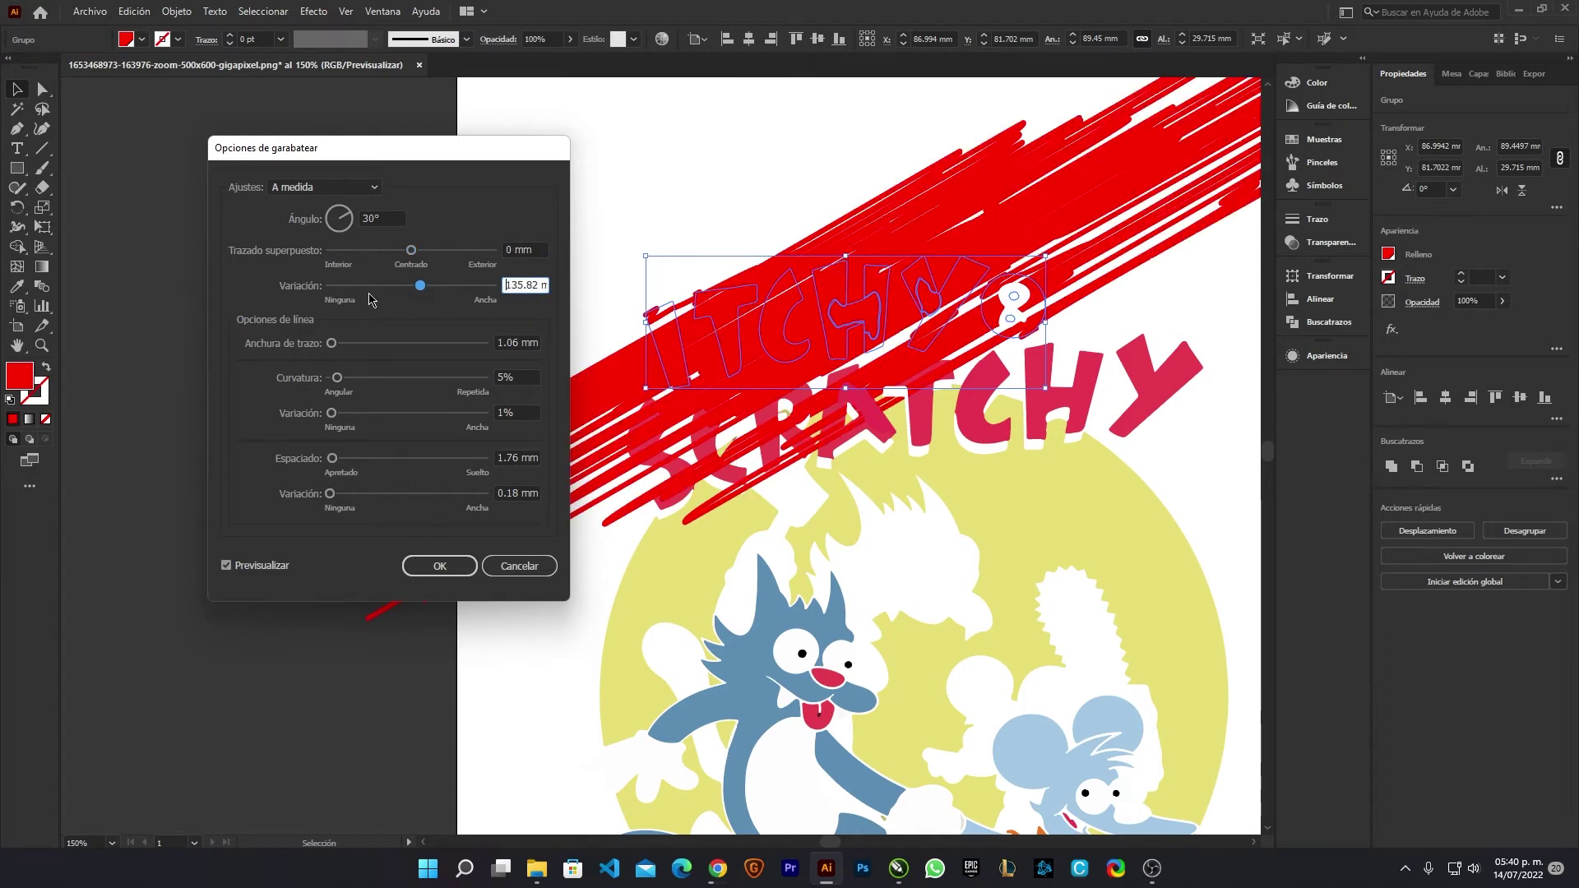
pyautogui.moveTo(419, 289); pyautogui.dragTo(333, 288)
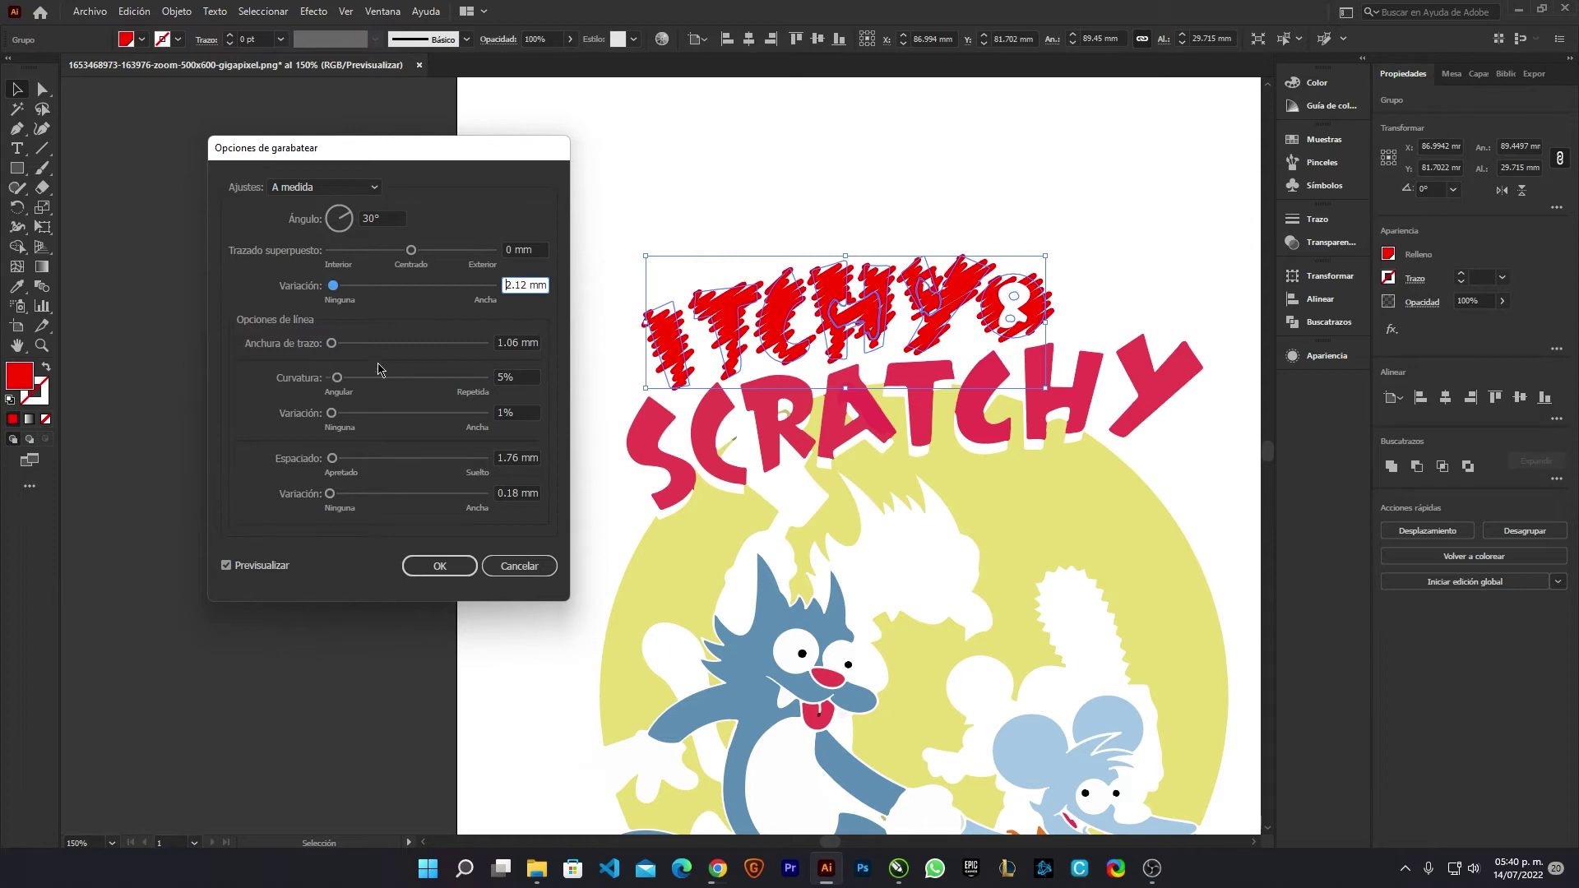
pyautogui.moveTo(332, 343); pyautogui.dragTo(326, 344)
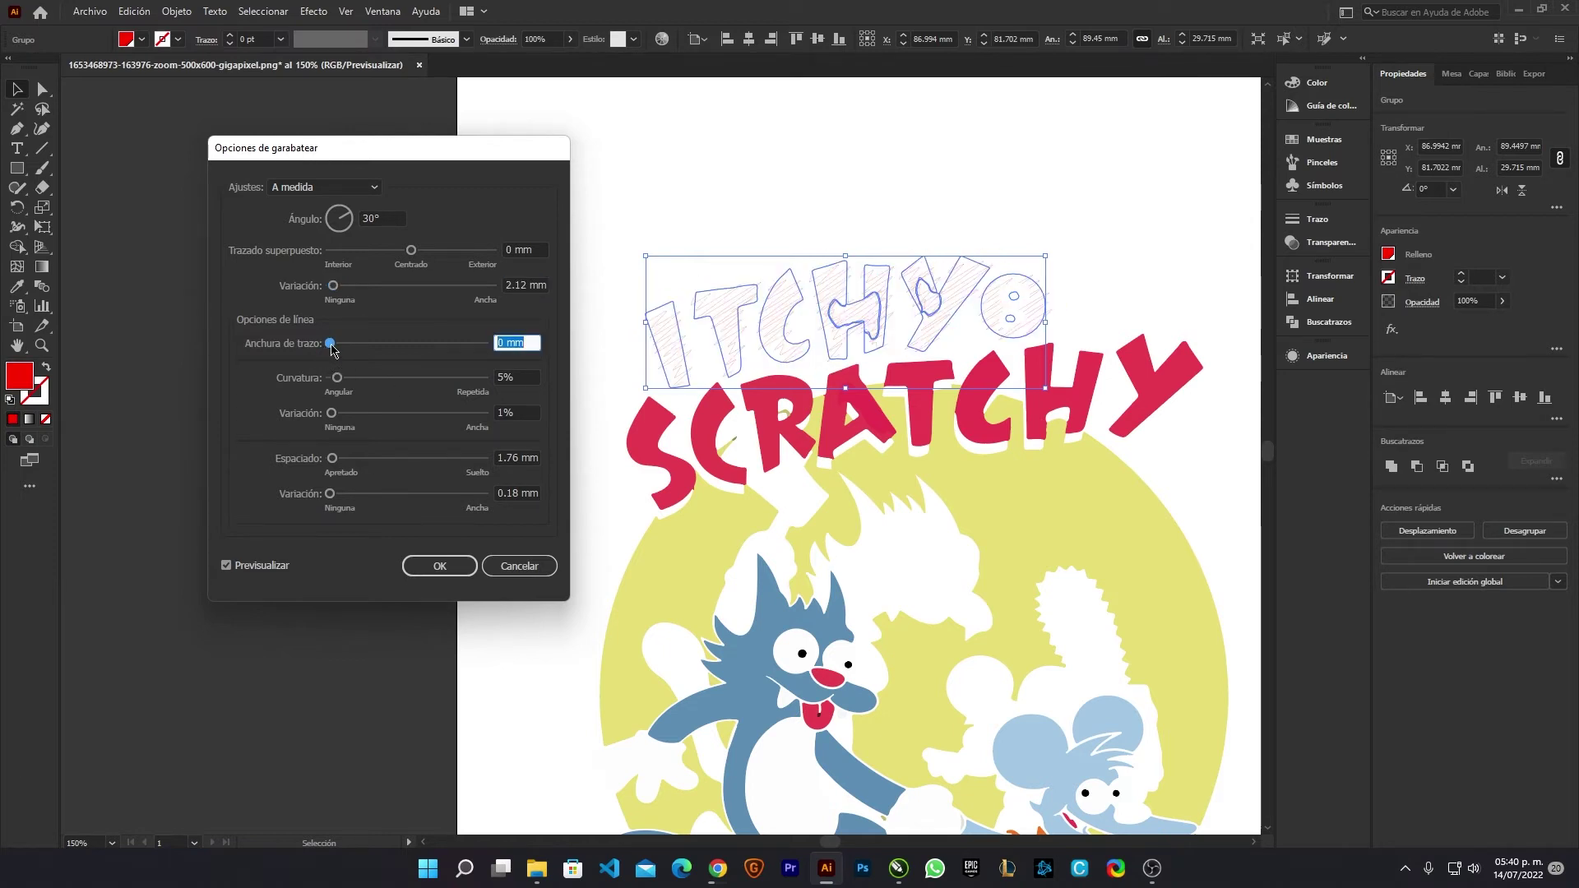
# - Set the scribble line width to 0.71 mm and keep curvature at 5%
pyautogui.click(331, 343)
pyautogui.click(333, 344)
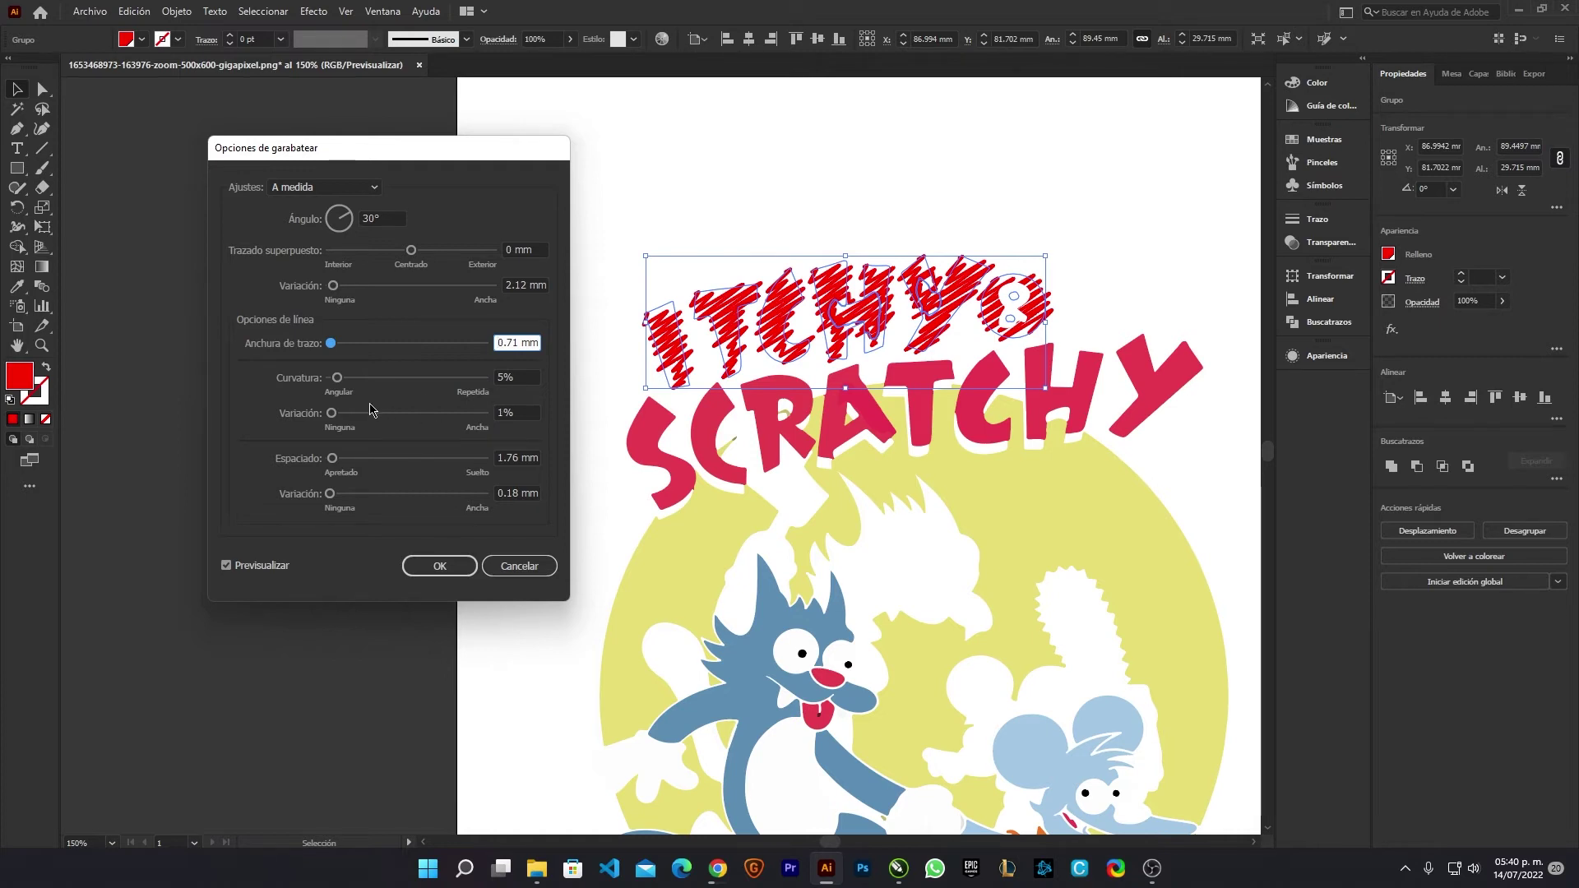
pyautogui.moveTo(336, 379)
pyautogui.mouseDown()
pyautogui.moveTo(475, 381)
pyautogui.moveTo(337, 387)
pyautogui.mouseUp()
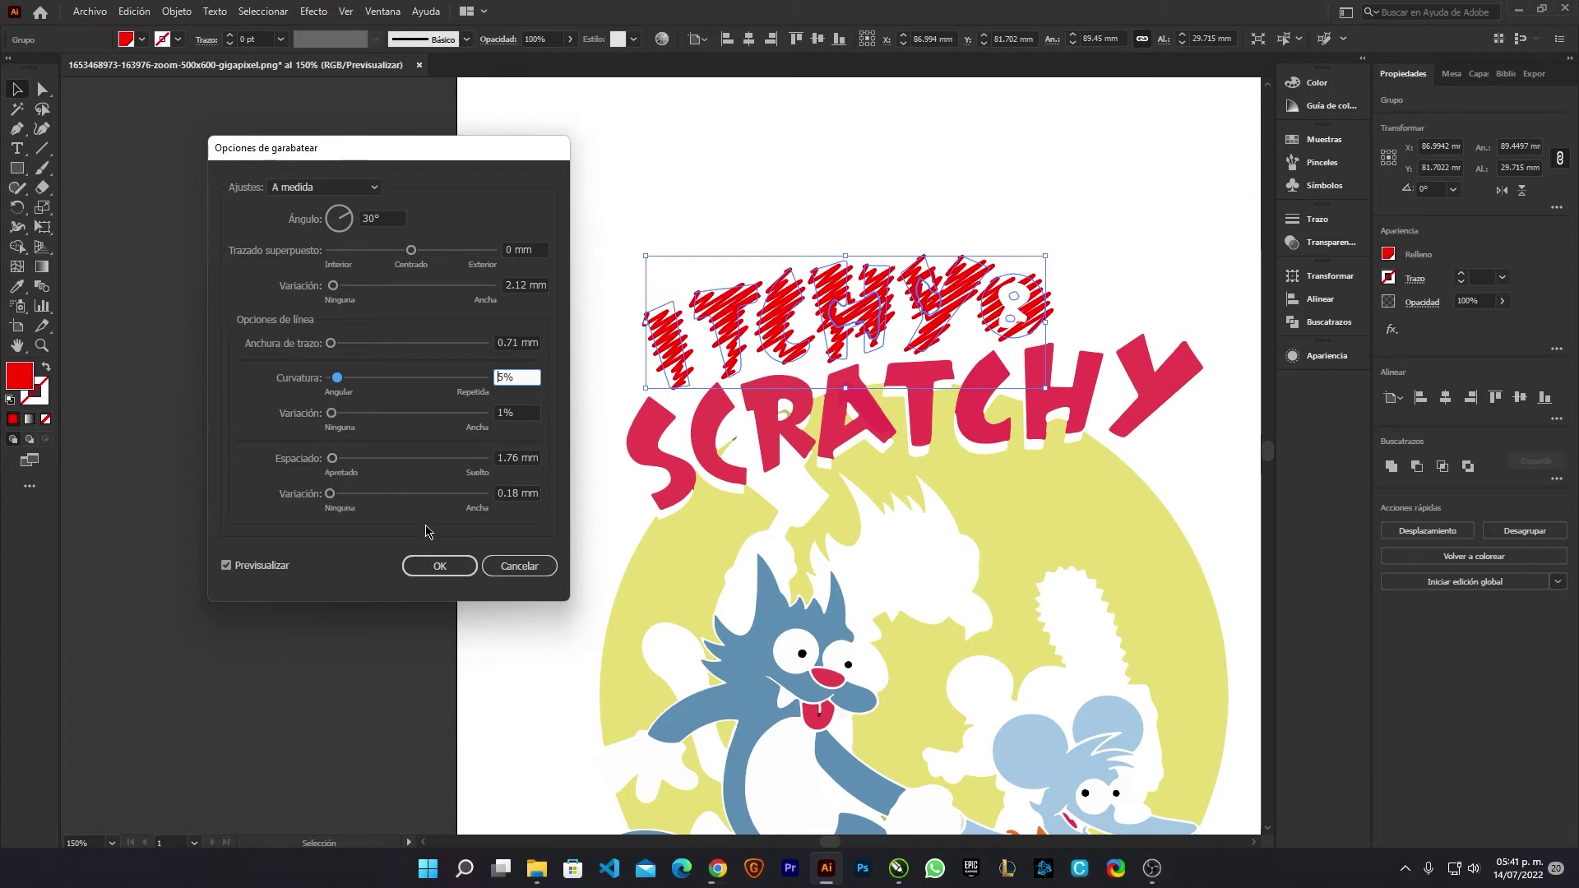
pyautogui.click(354, 187)
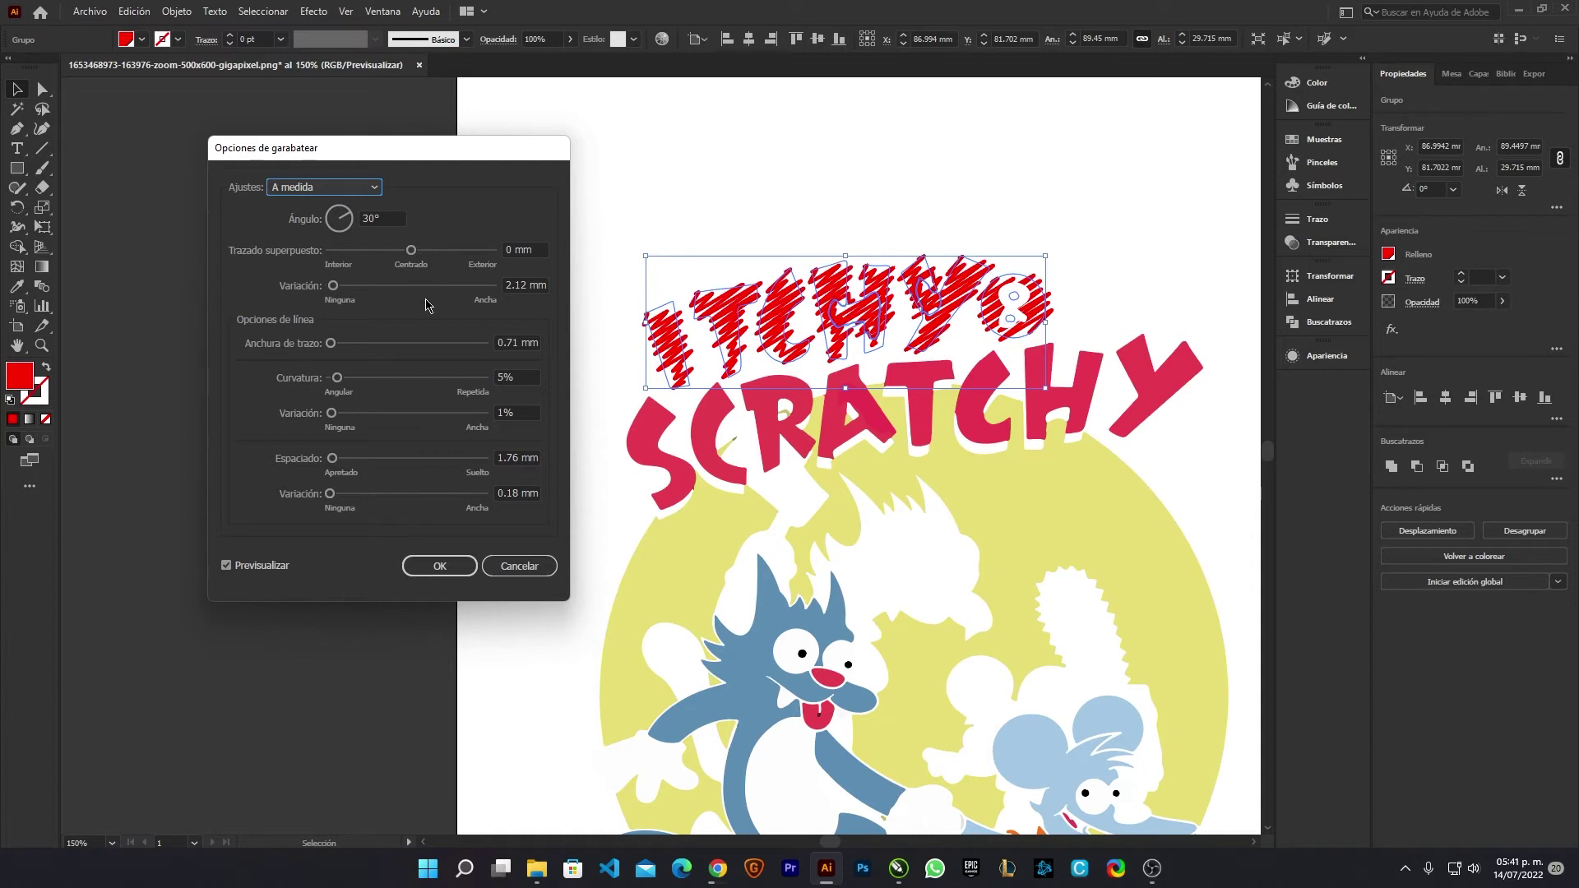
# - Preview the Infantil, Denso, Suelto, Moiré, Enfocado and Bosquejar scribble presets on ITCHY
pyautogui.click(376, 188)
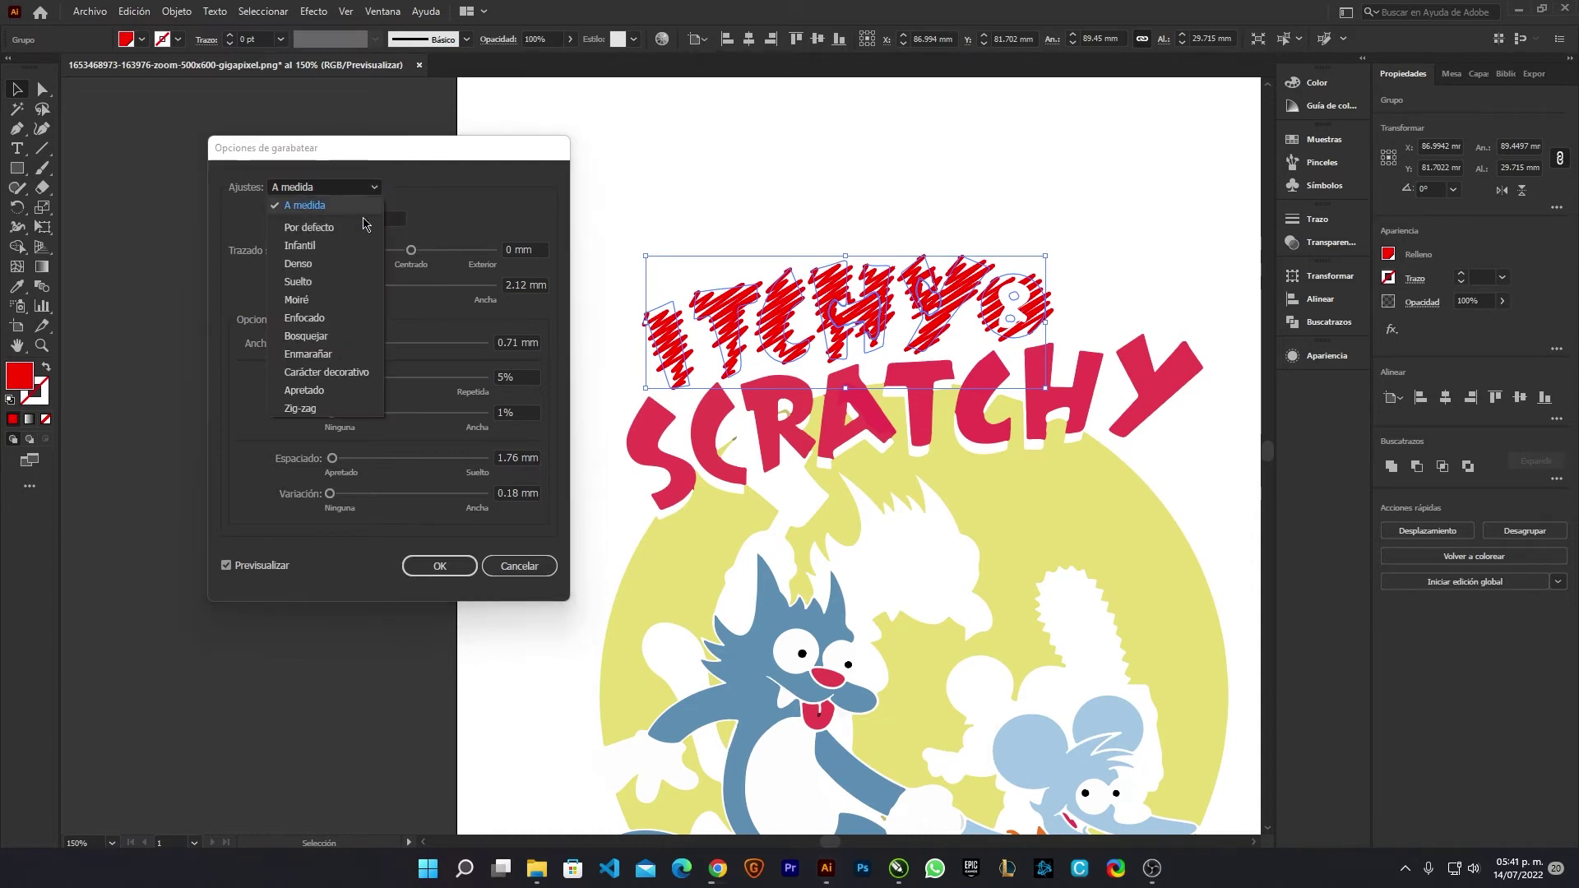
pyautogui.click(313, 245)
pyautogui.click(325, 187)
pyautogui.click(338, 259)
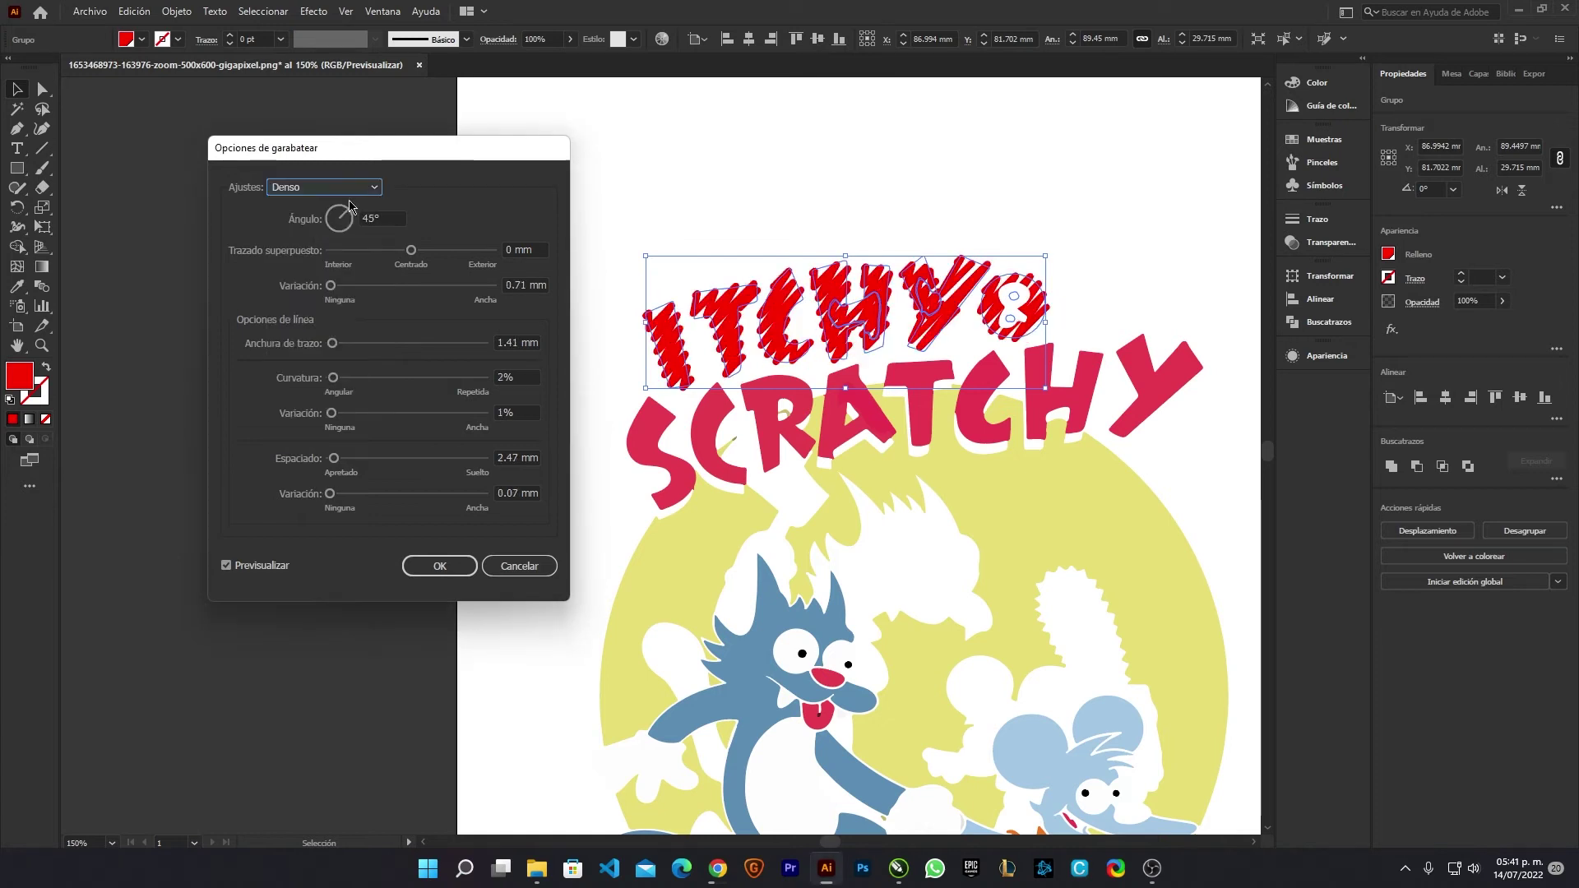
pyautogui.click(358, 191)
pyautogui.click(329, 281)
pyautogui.click(360, 189)
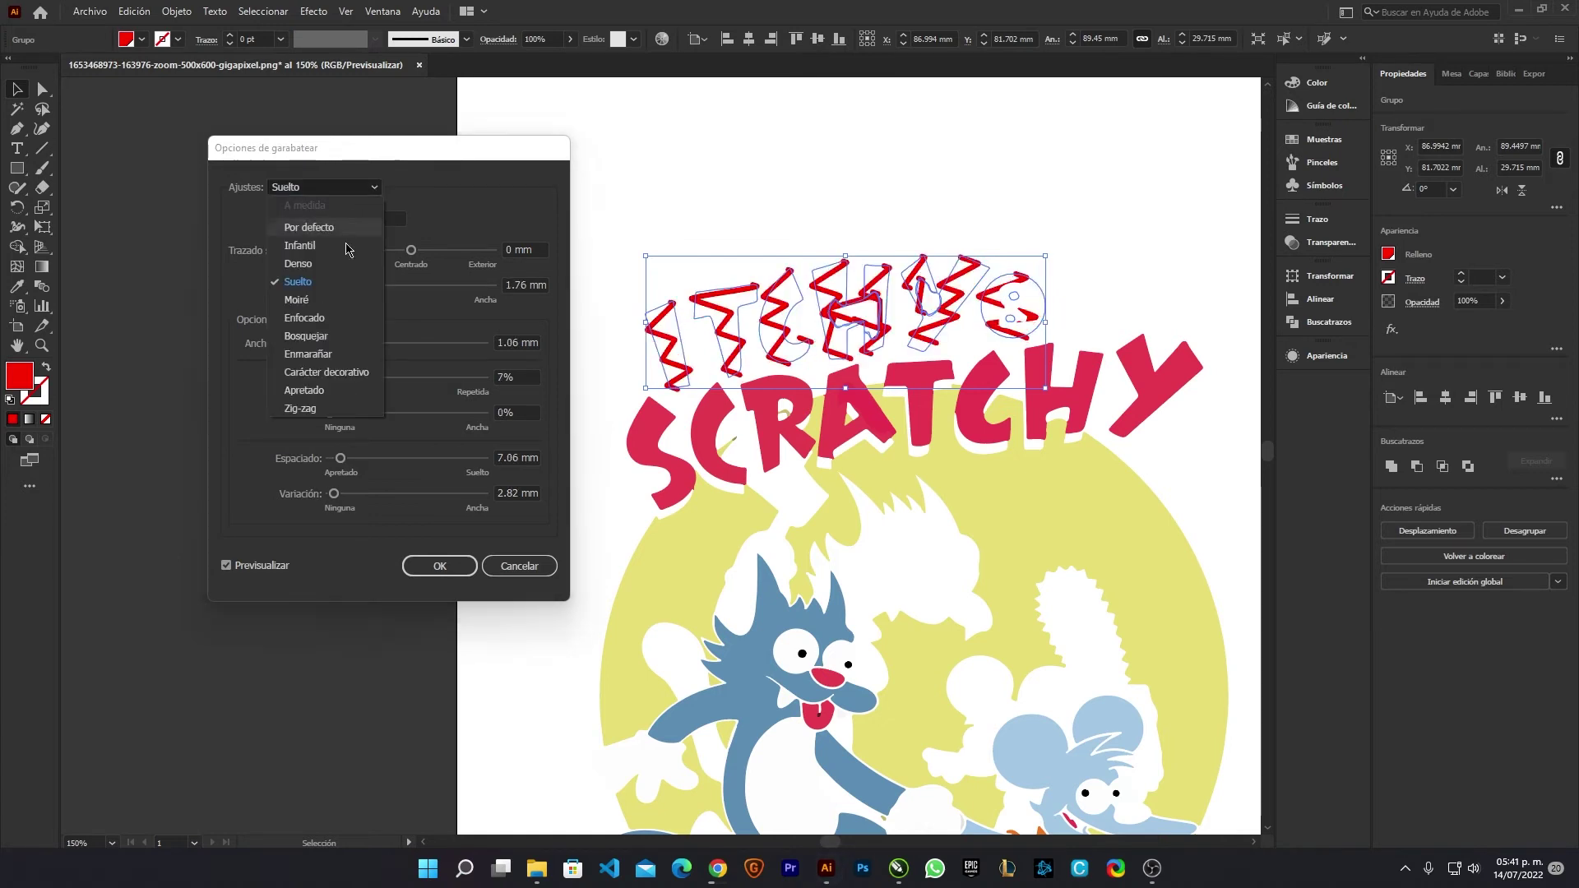
pyautogui.click(296, 300)
pyautogui.click(362, 191)
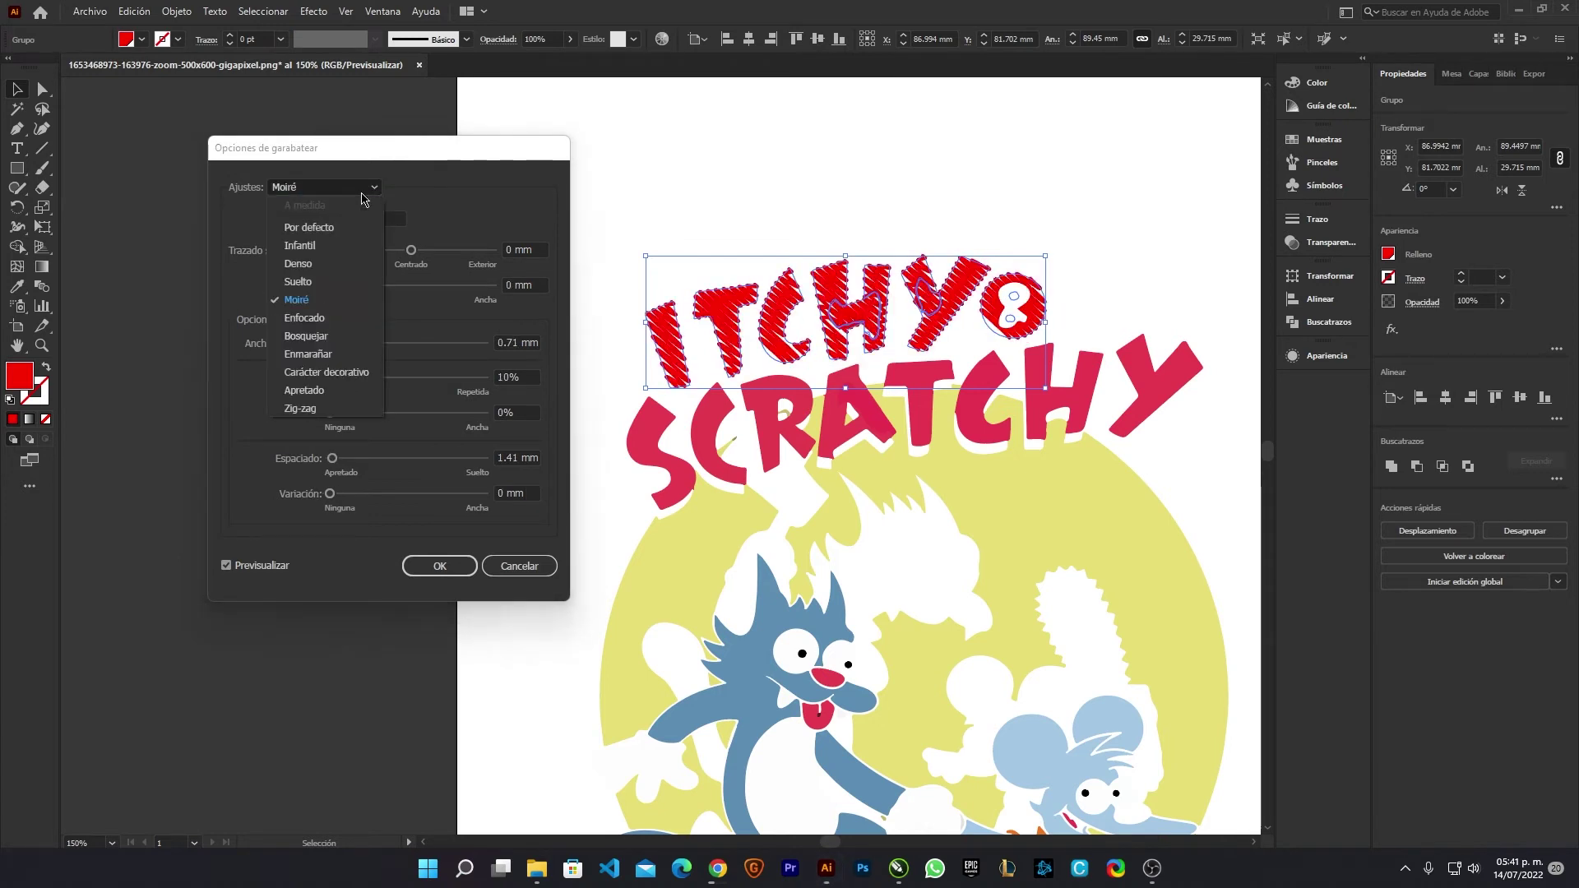
pyautogui.click(320, 318)
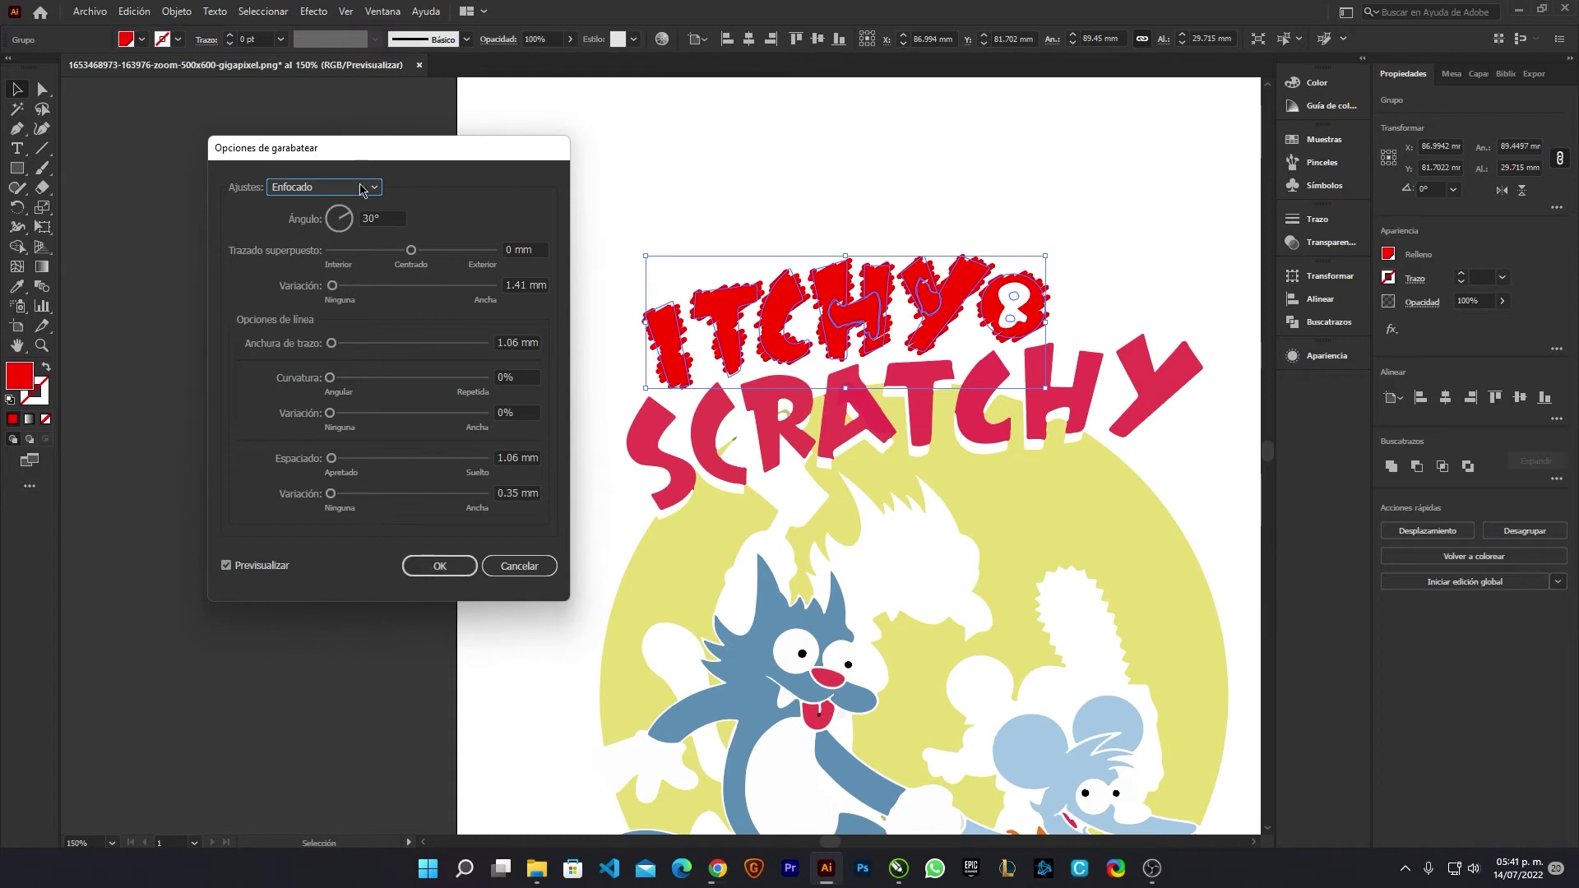
pyautogui.click(362, 190)
pyautogui.click(306, 336)
# - Preview Enmarañar, Carácter decorativo, Apretado and Zig-zag, then apply the Por defecto scribble
pyautogui.click(362, 188)
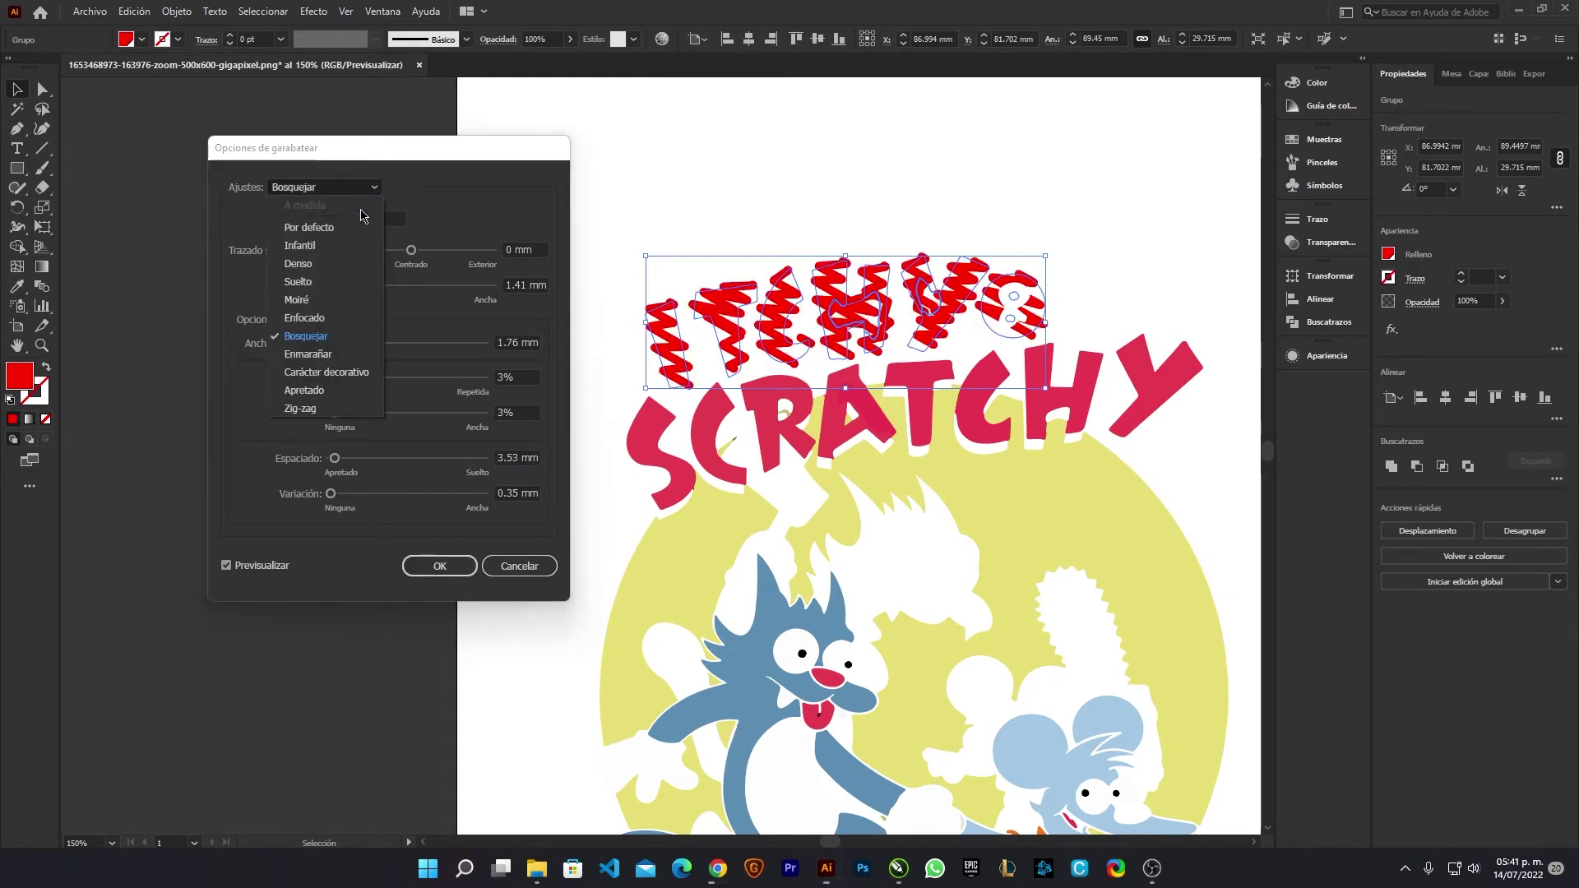
pyautogui.click(308, 354)
pyautogui.click(349, 189)
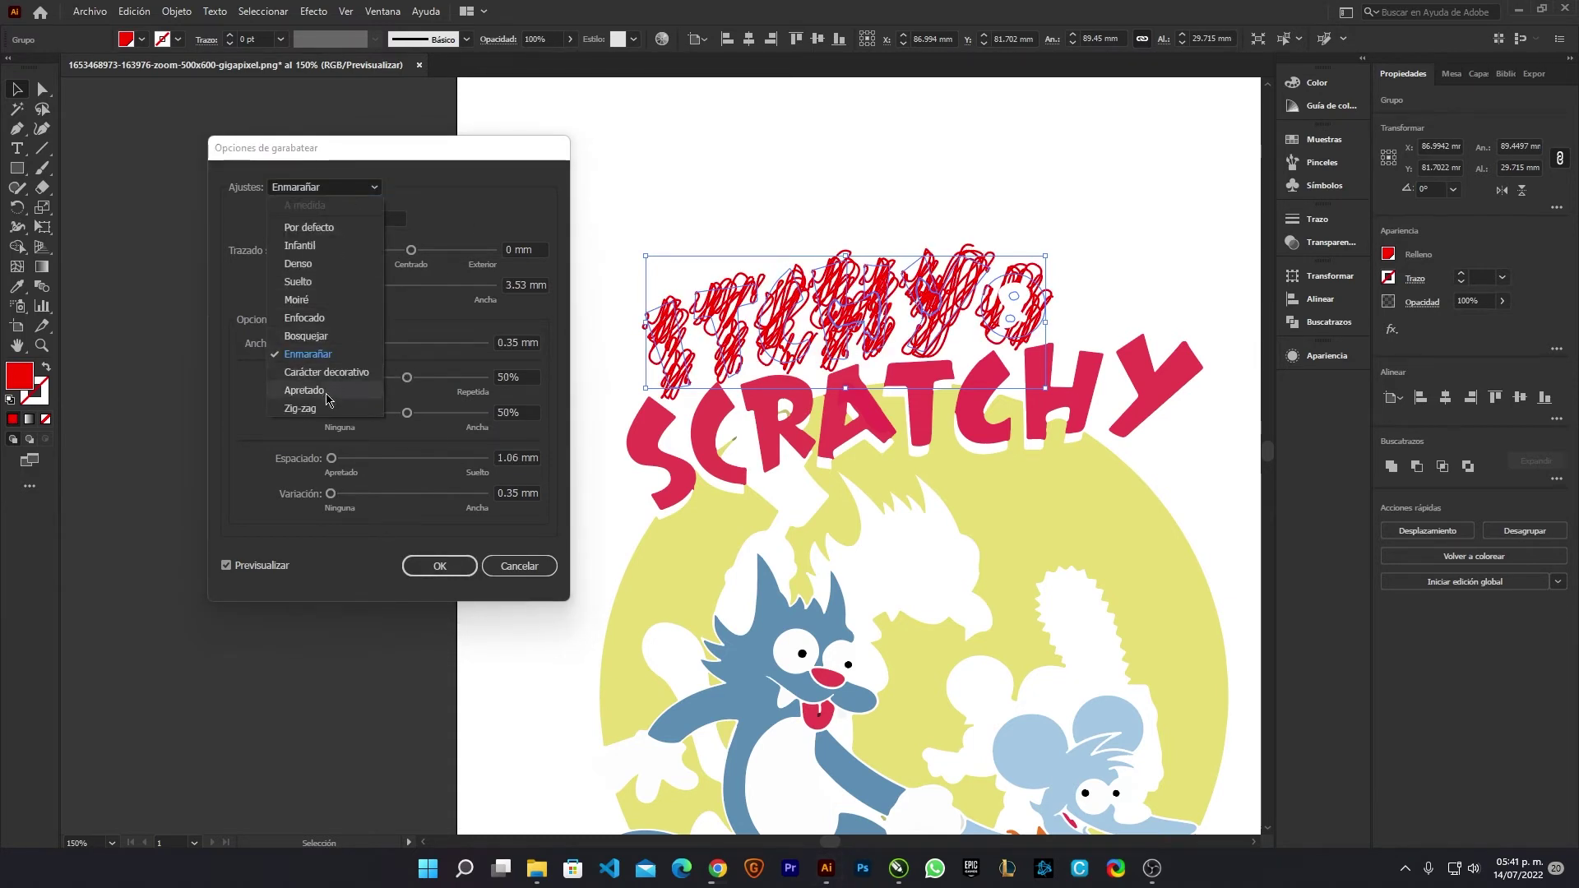
pyautogui.click(327, 371)
pyautogui.click(361, 188)
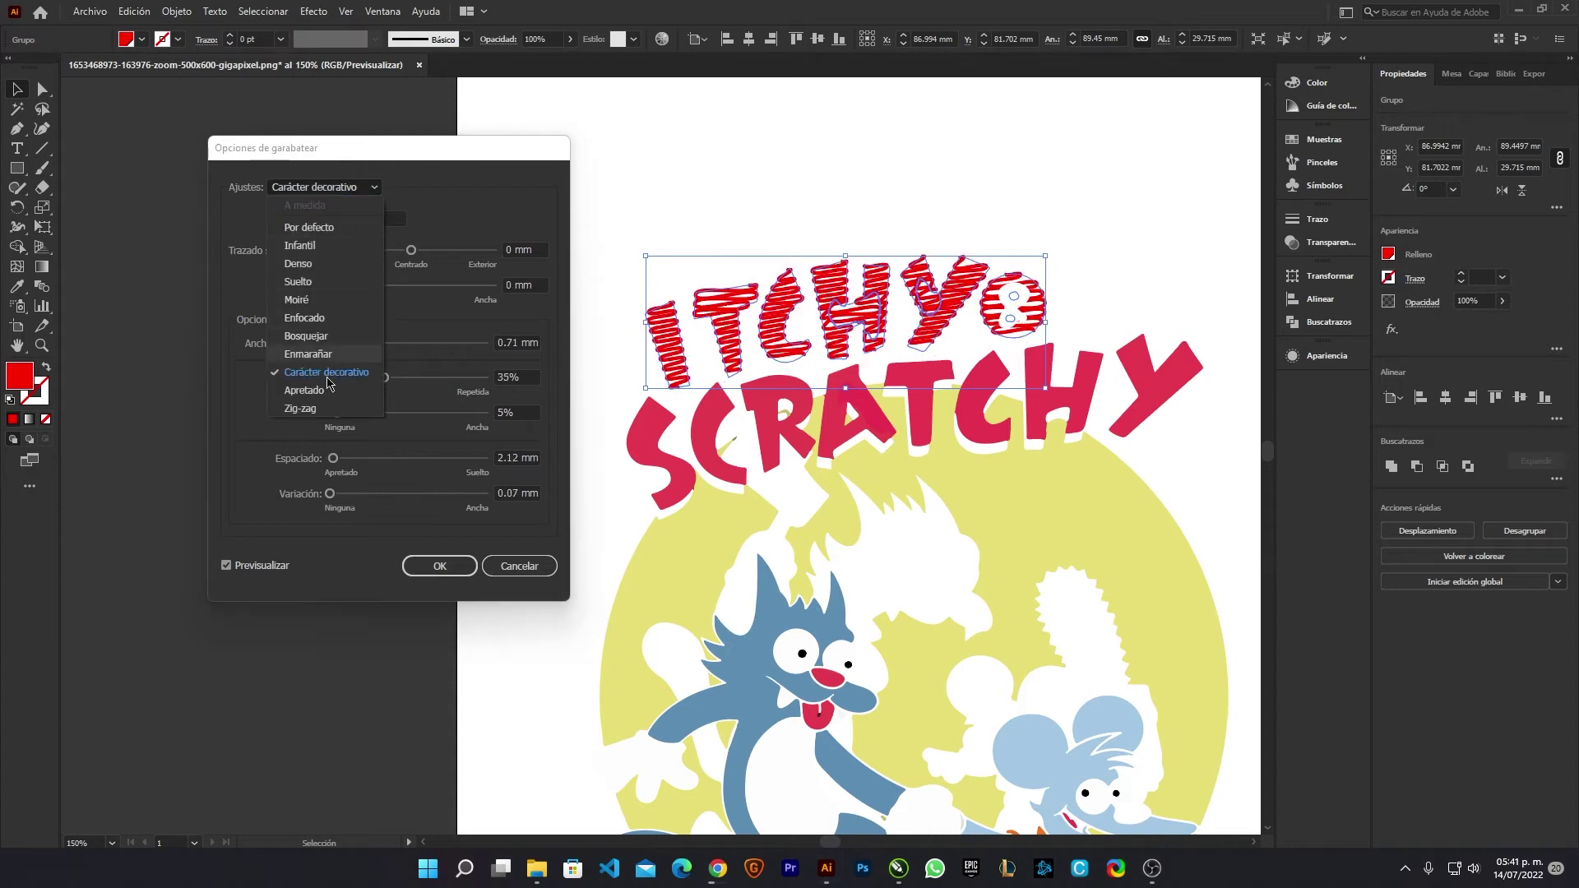
pyautogui.click(327, 386)
pyautogui.click(360, 189)
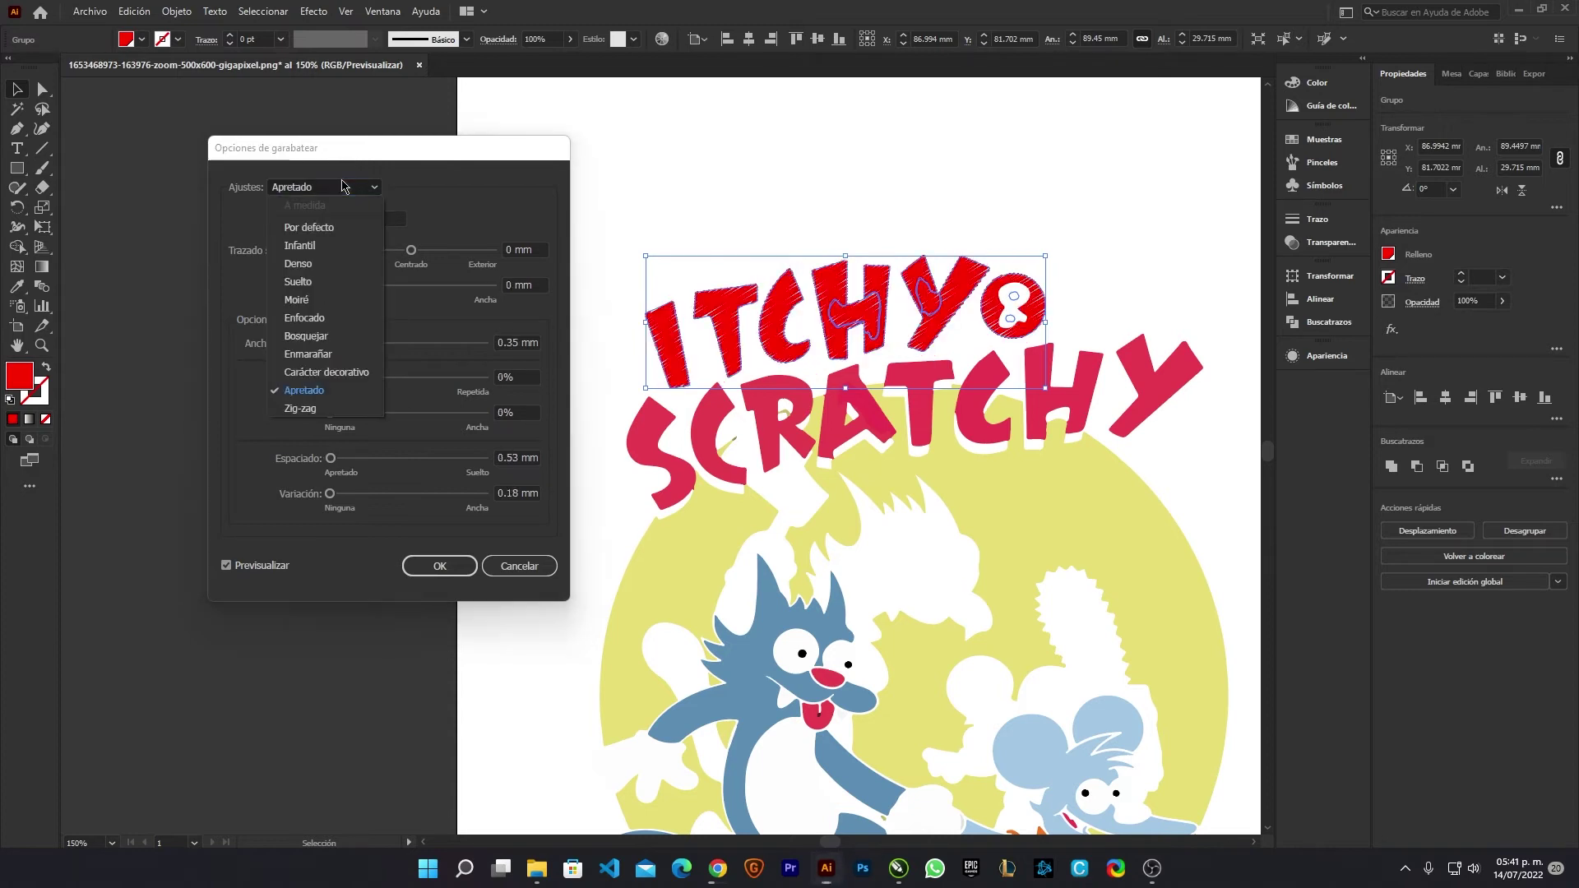
pyautogui.click(312, 409)
pyautogui.click(312, 188)
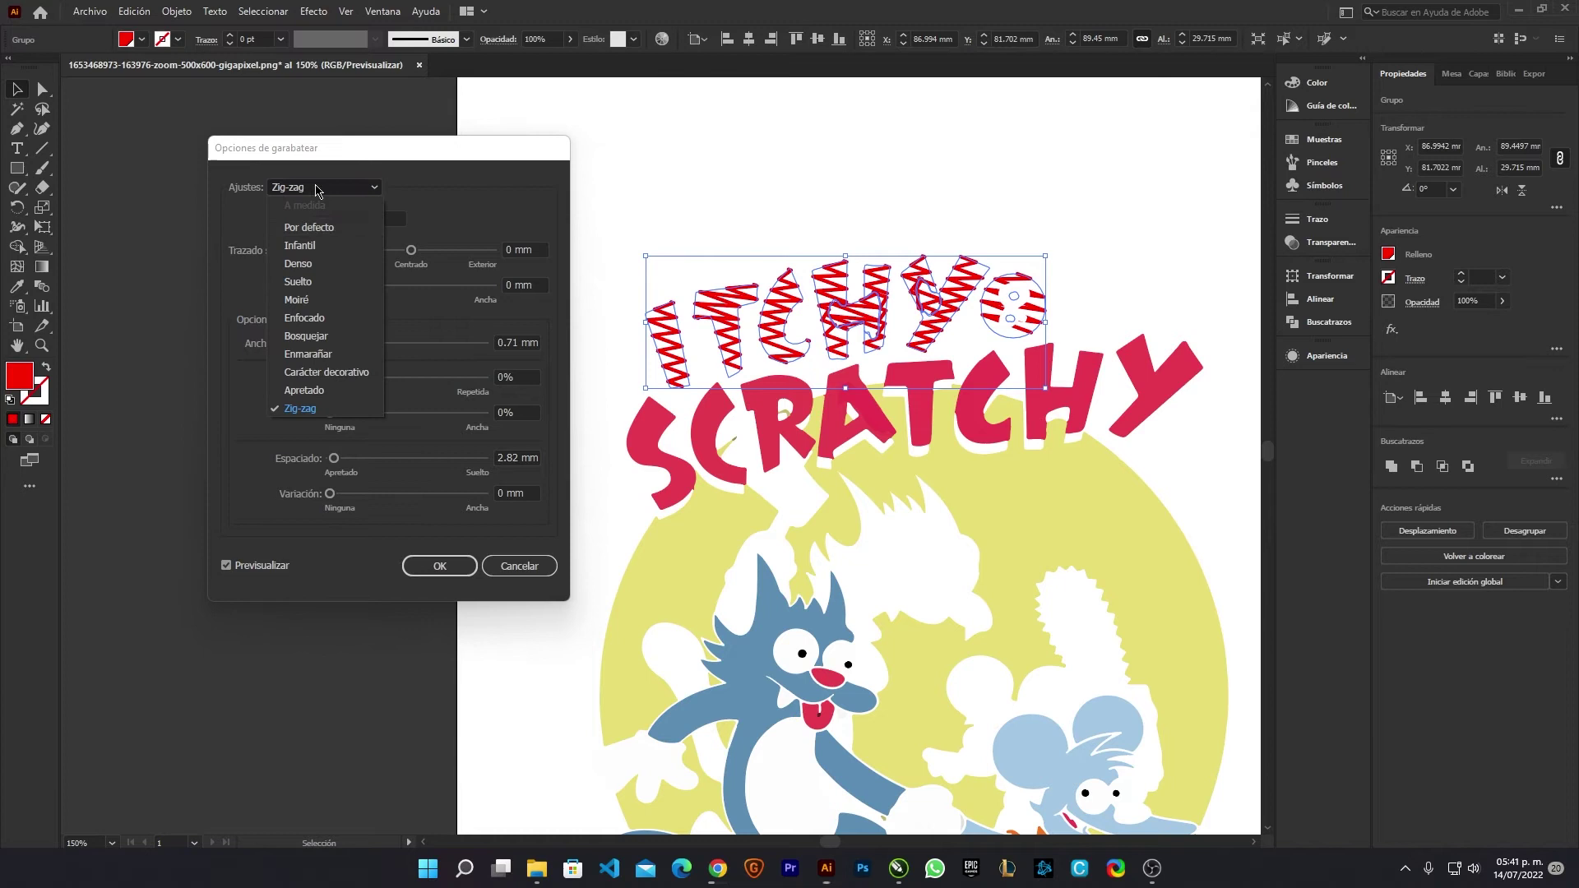
pyautogui.click(313, 228)
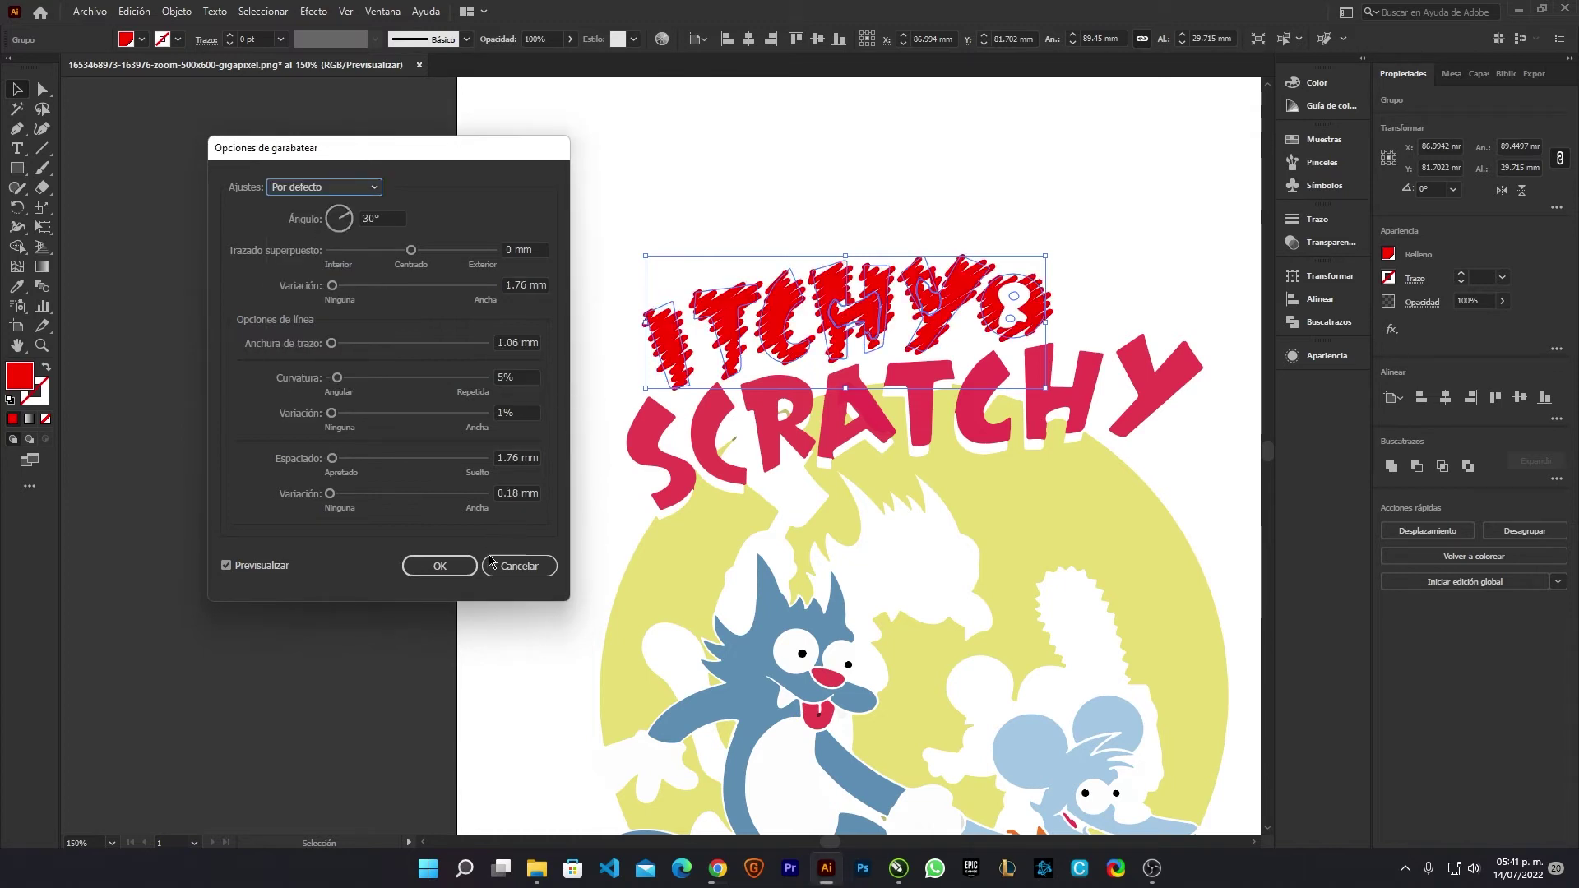
pyautogui.click(439, 569)
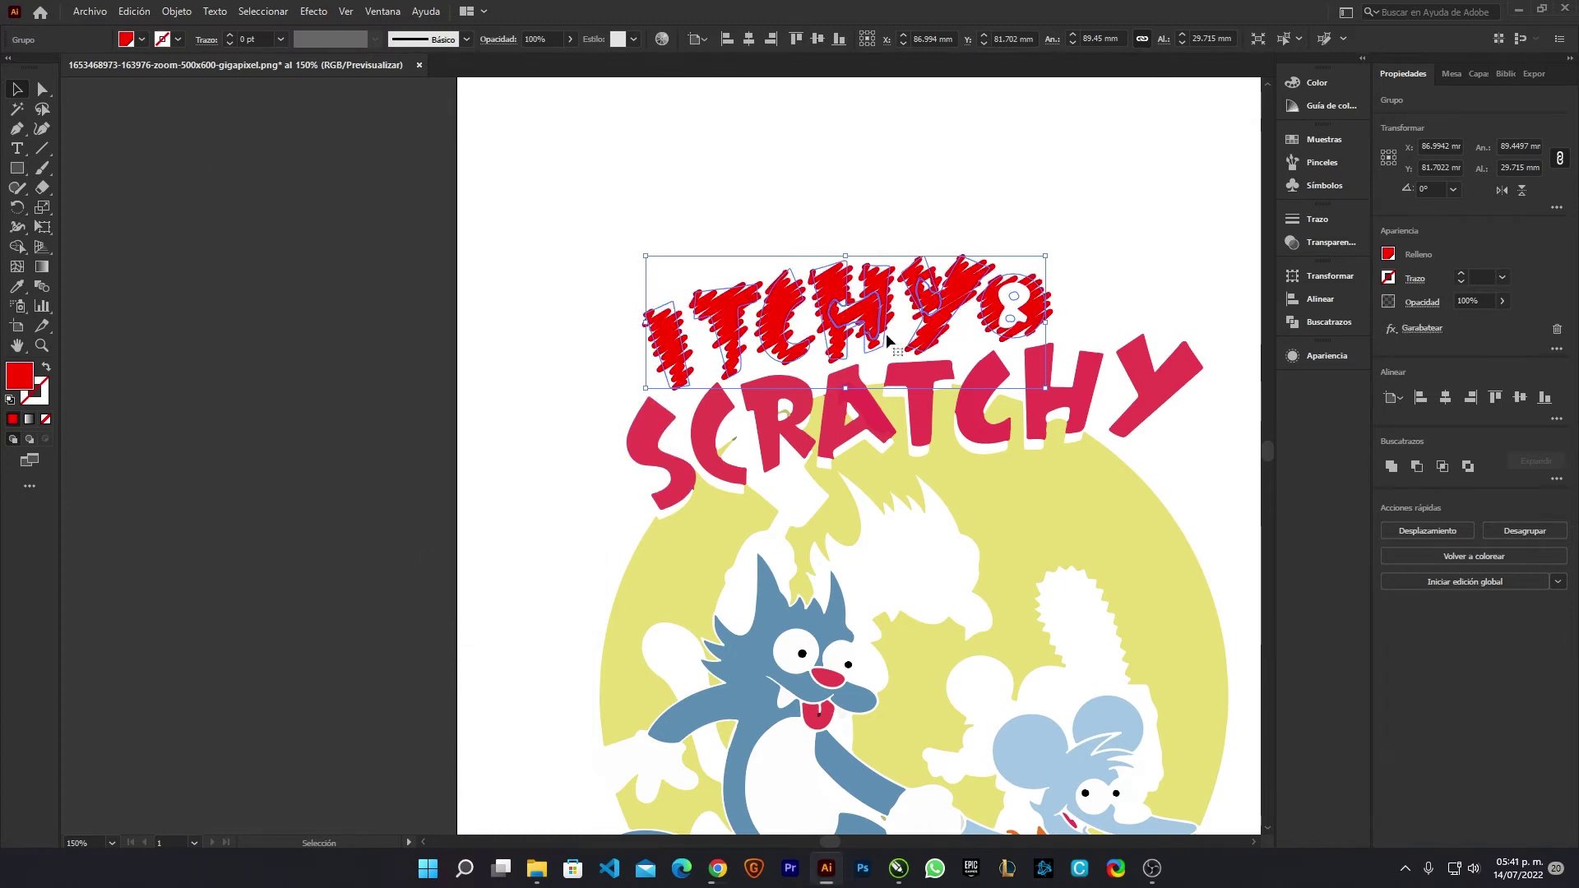
# - Select the scribbled ITCHY group and confirm Garabatear is listed in its Appearance panel
pyautogui.click(1092, 220)
pyautogui.click(945, 338)
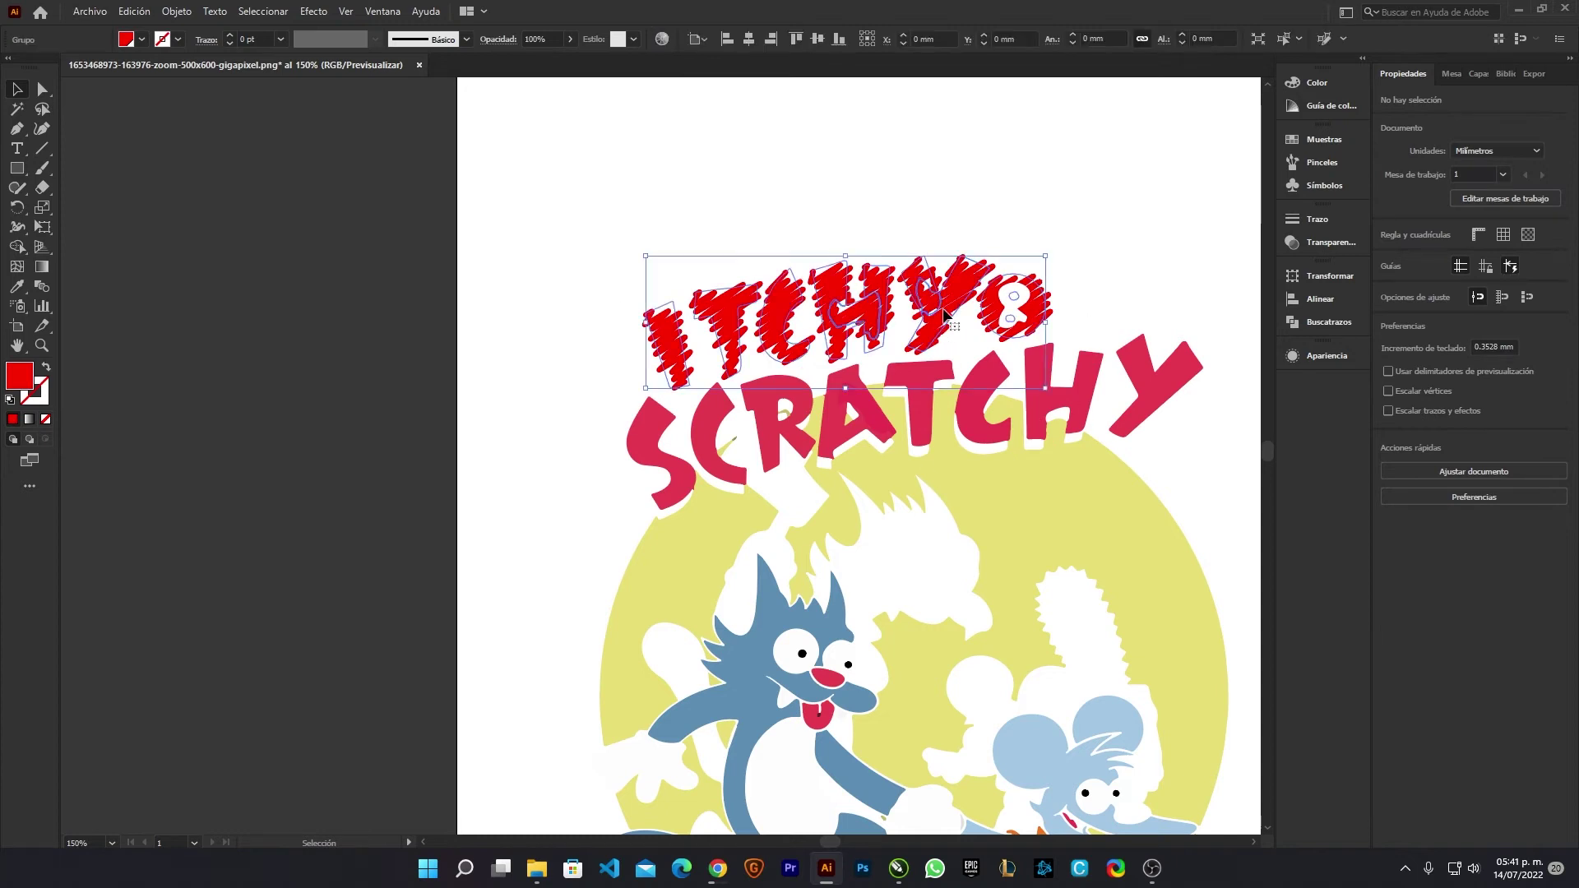
pyautogui.click(1315, 362)
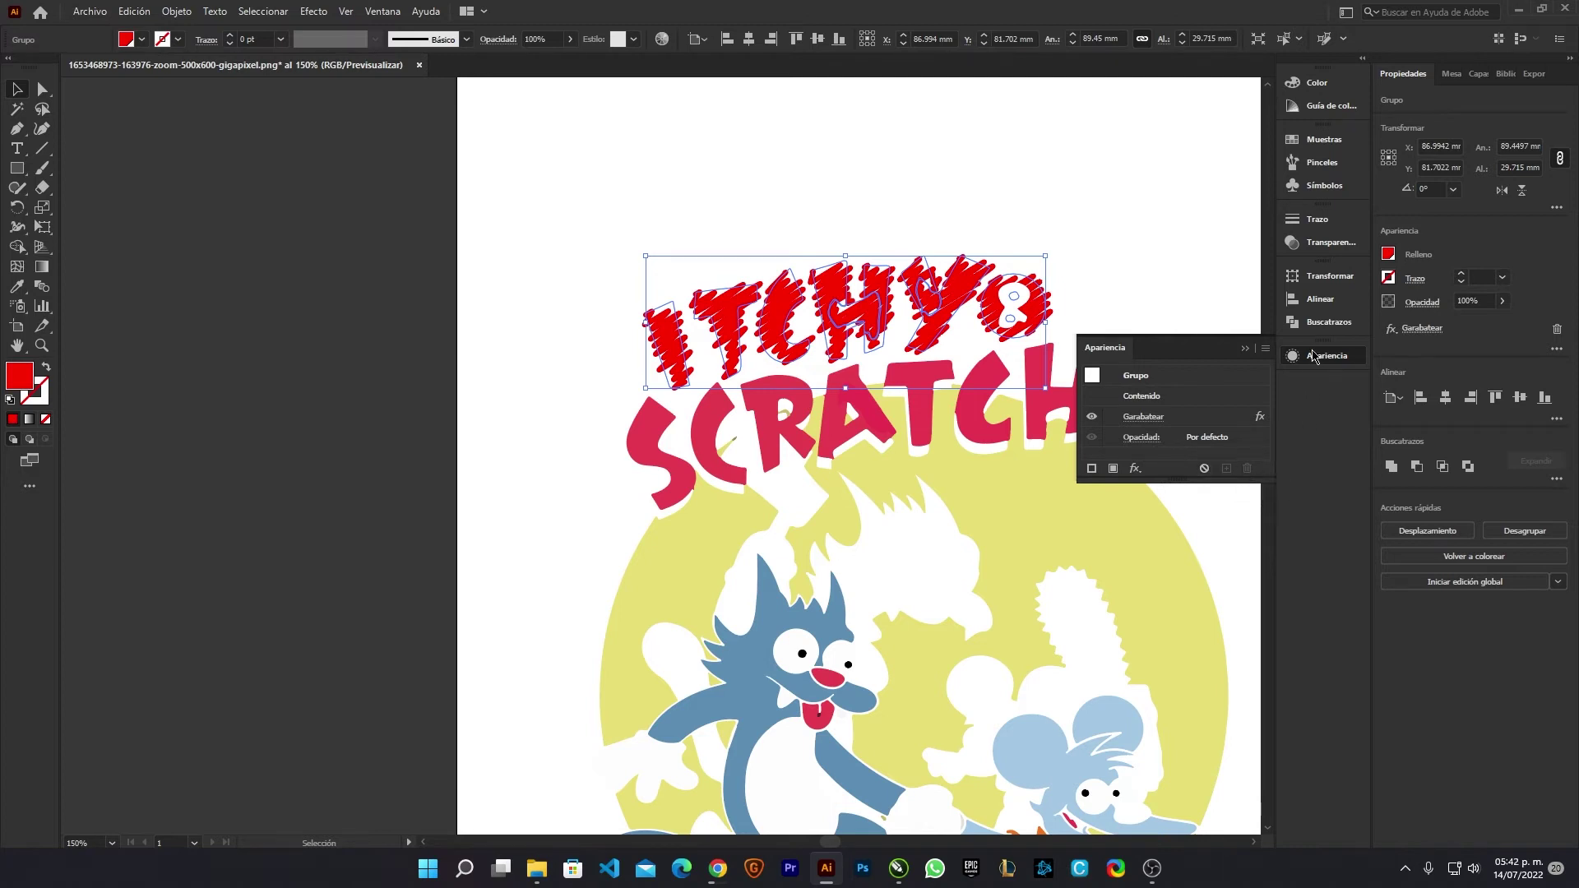
pyautogui.click(1320, 322)
pyautogui.click(1318, 355)
pyautogui.click(1102, 221)
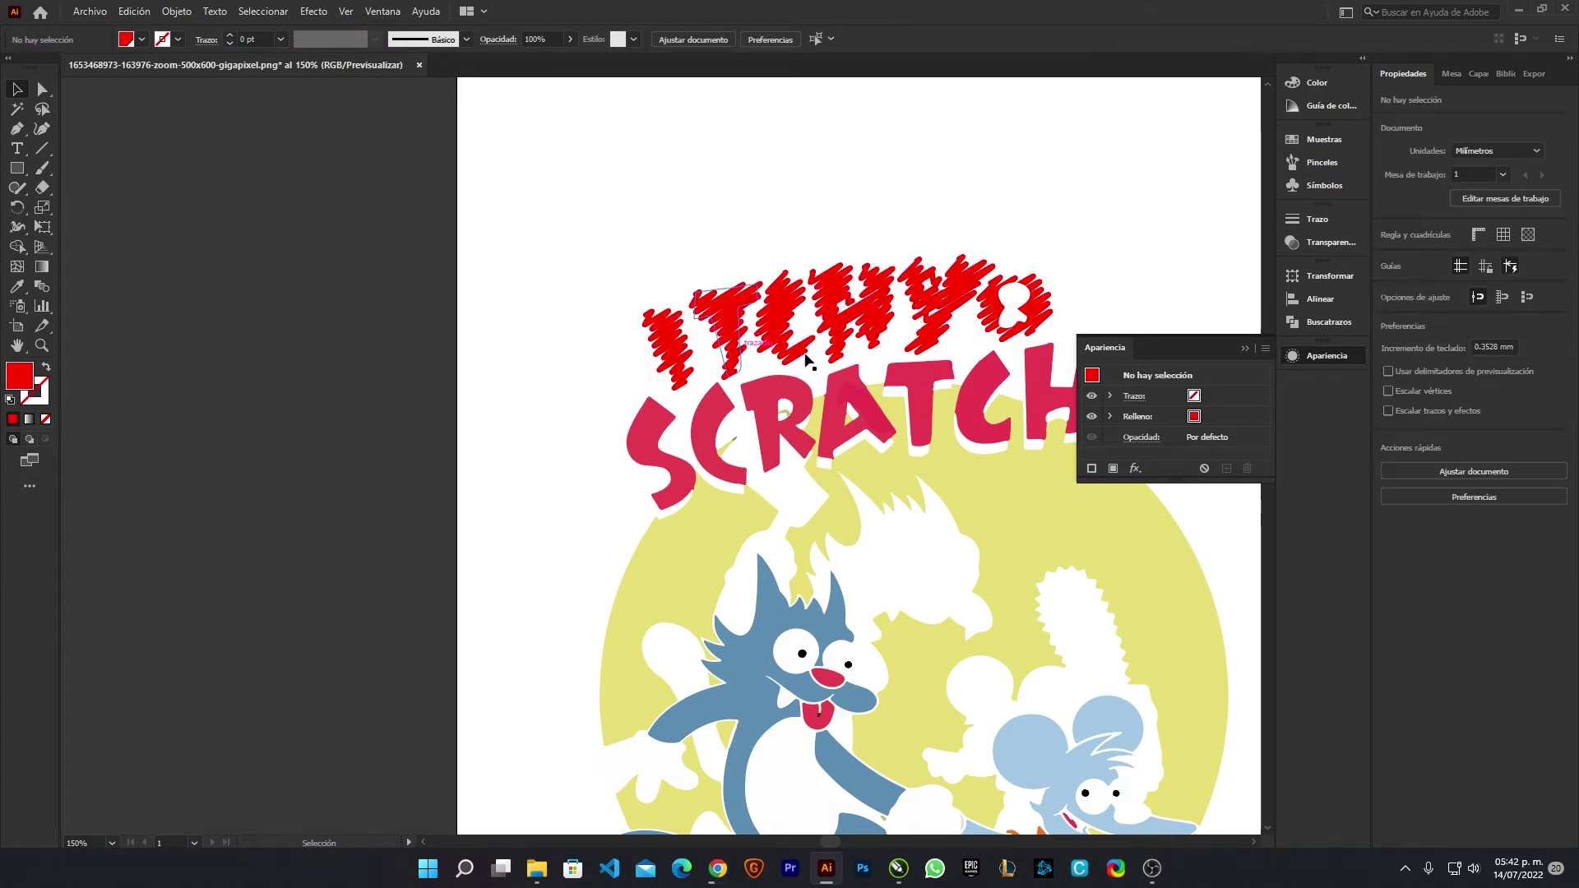
pyautogui.click(1244, 349)
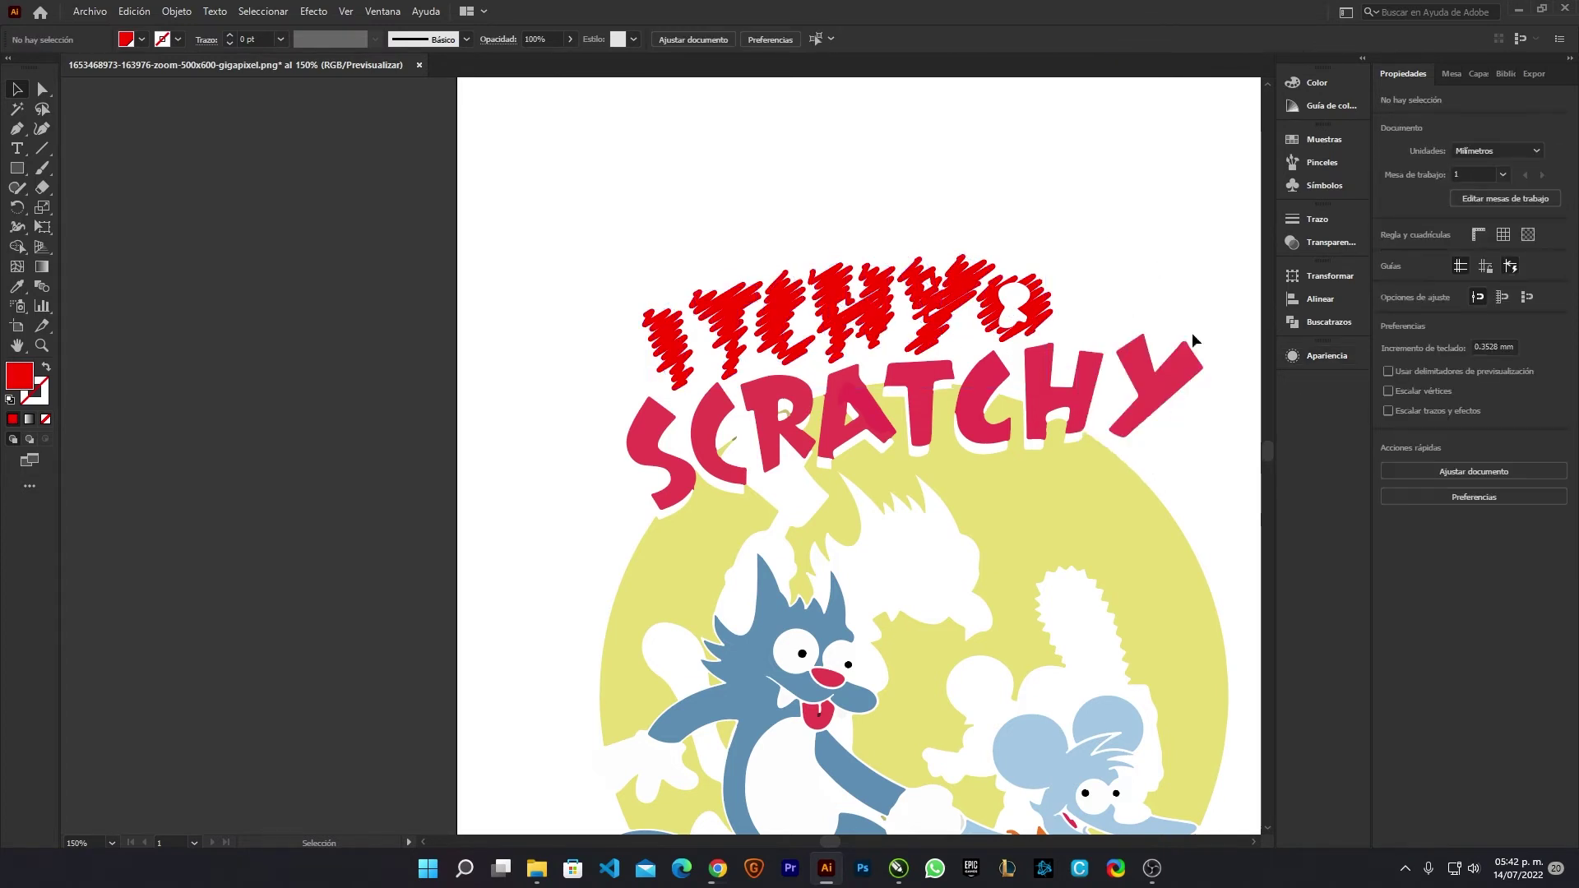
pyautogui.click(1043, 317)
pyautogui.click(1319, 355)
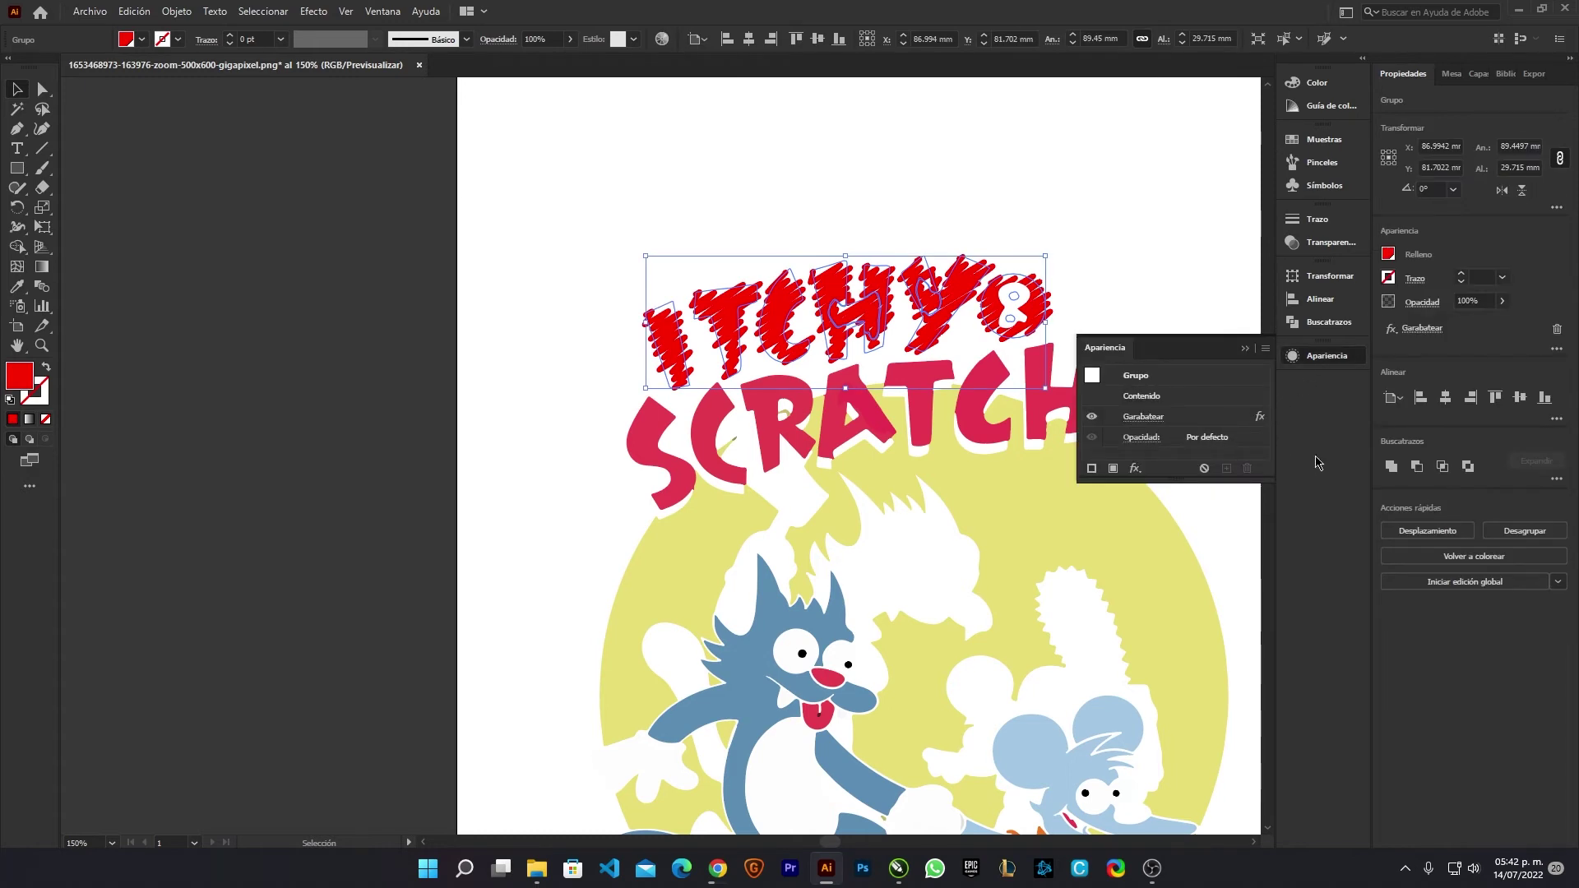
pyautogui.click(1062, 224)
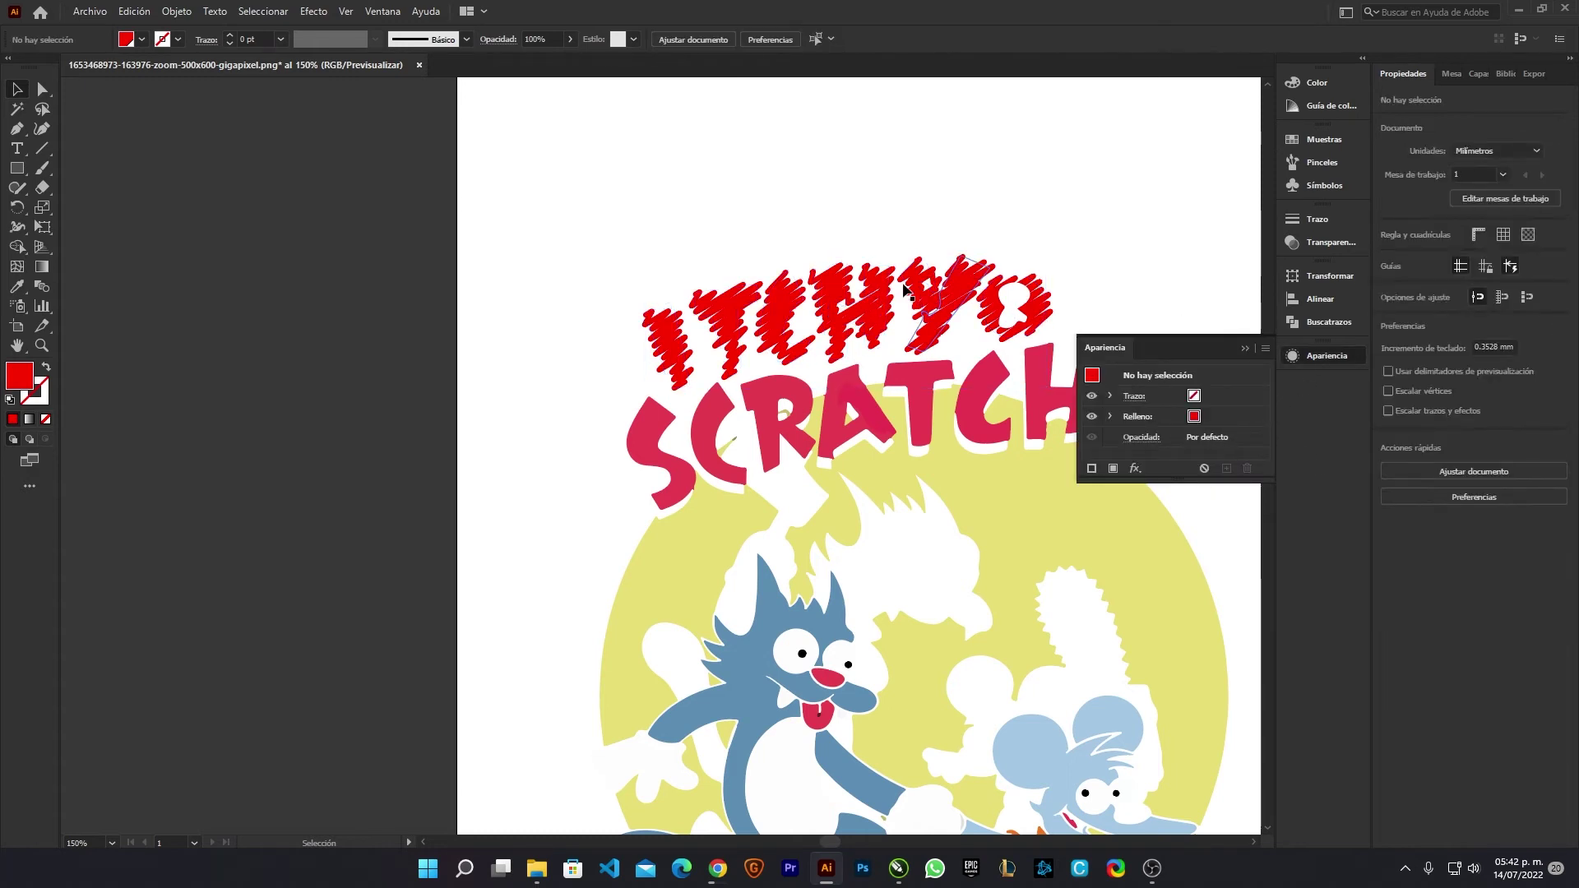
pyautogui.click(1244, 349)
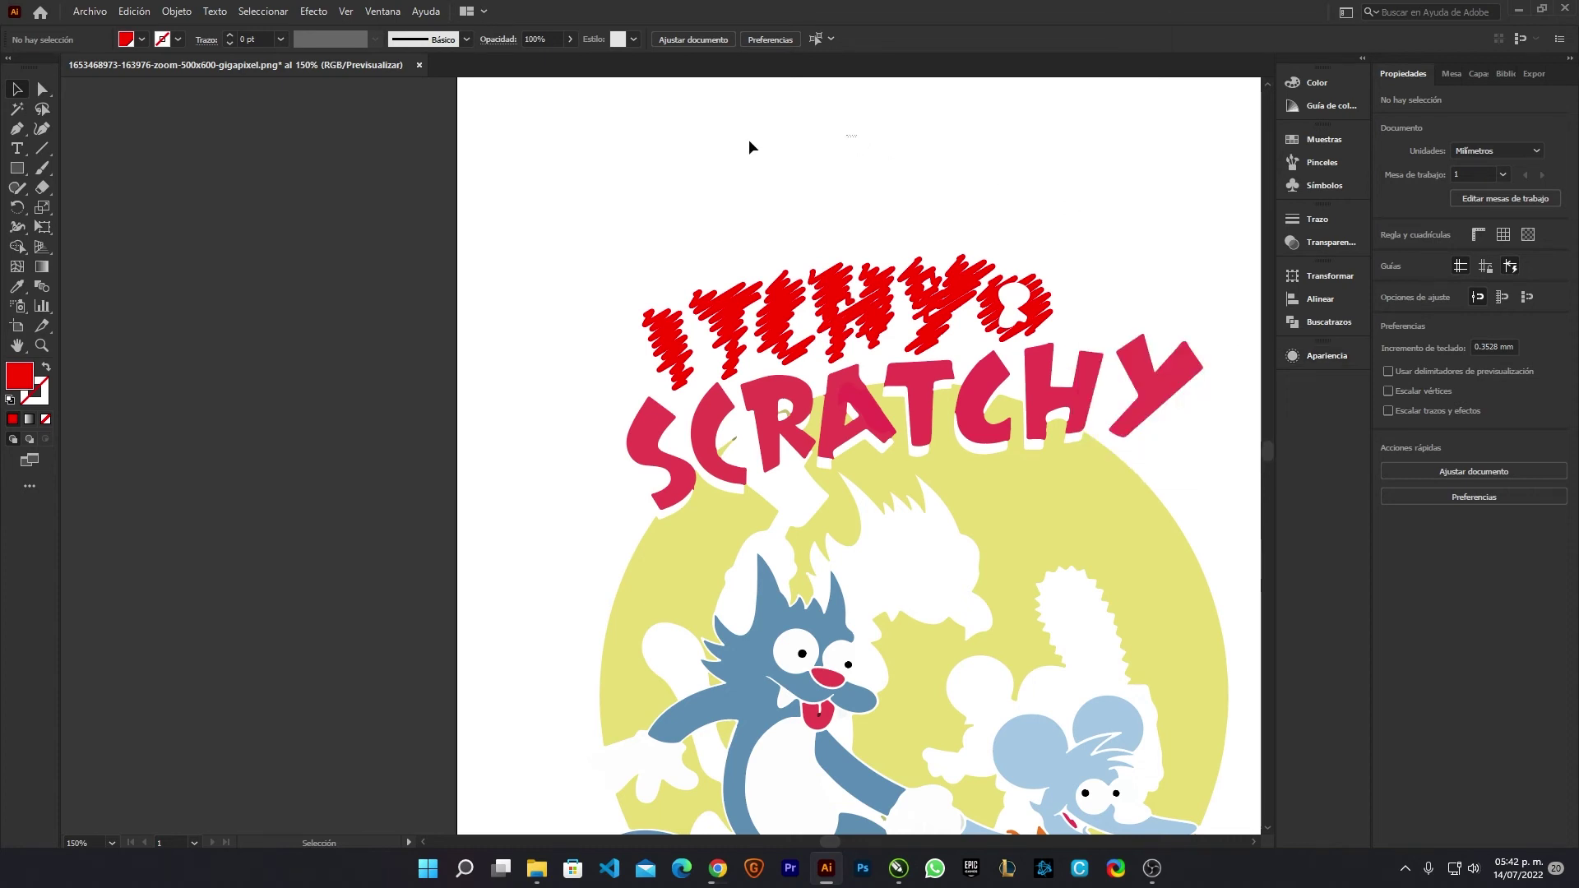
pyautogui.click(310, 12)
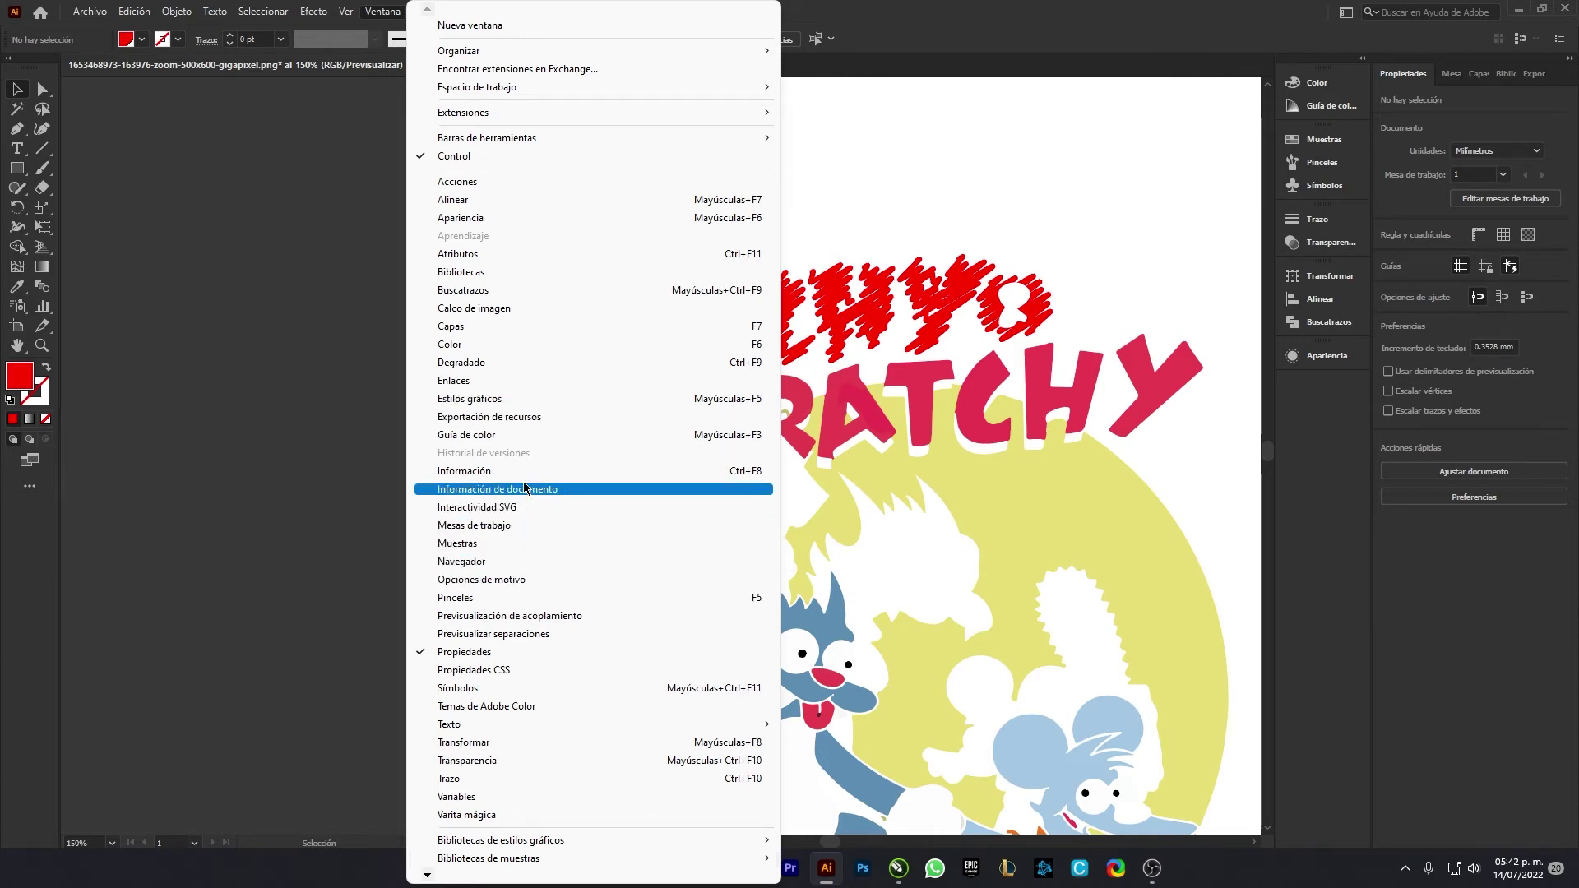
# - Save ITCHY's scribble look as a new graphic style and apply it to SCRATCHY's H
pyautogui.click(511, 399)
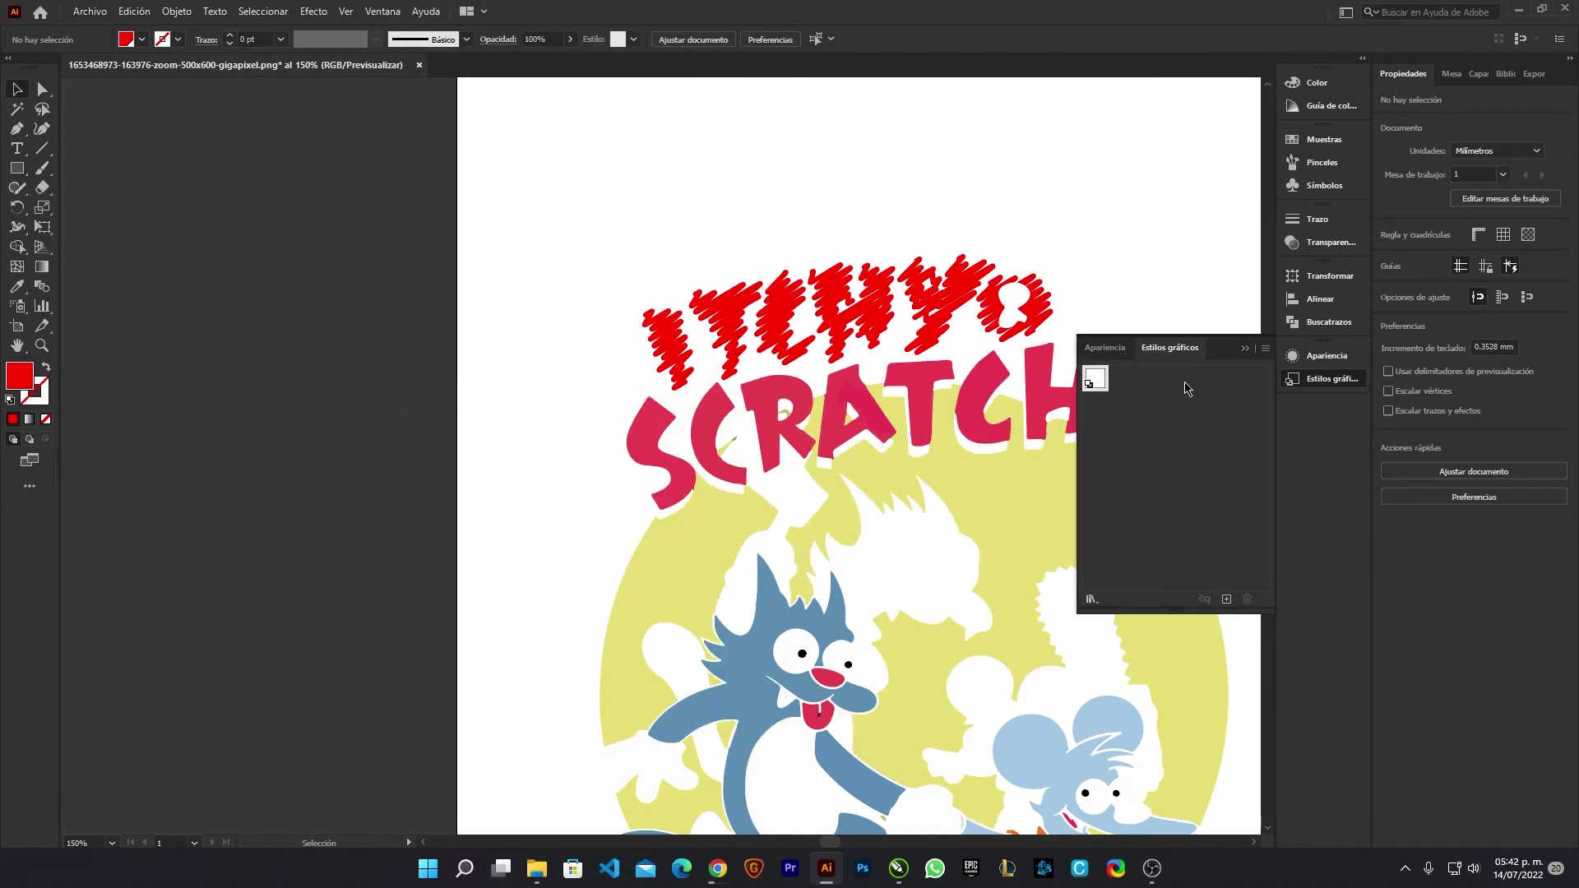
pyautogui.click(1120, 352)
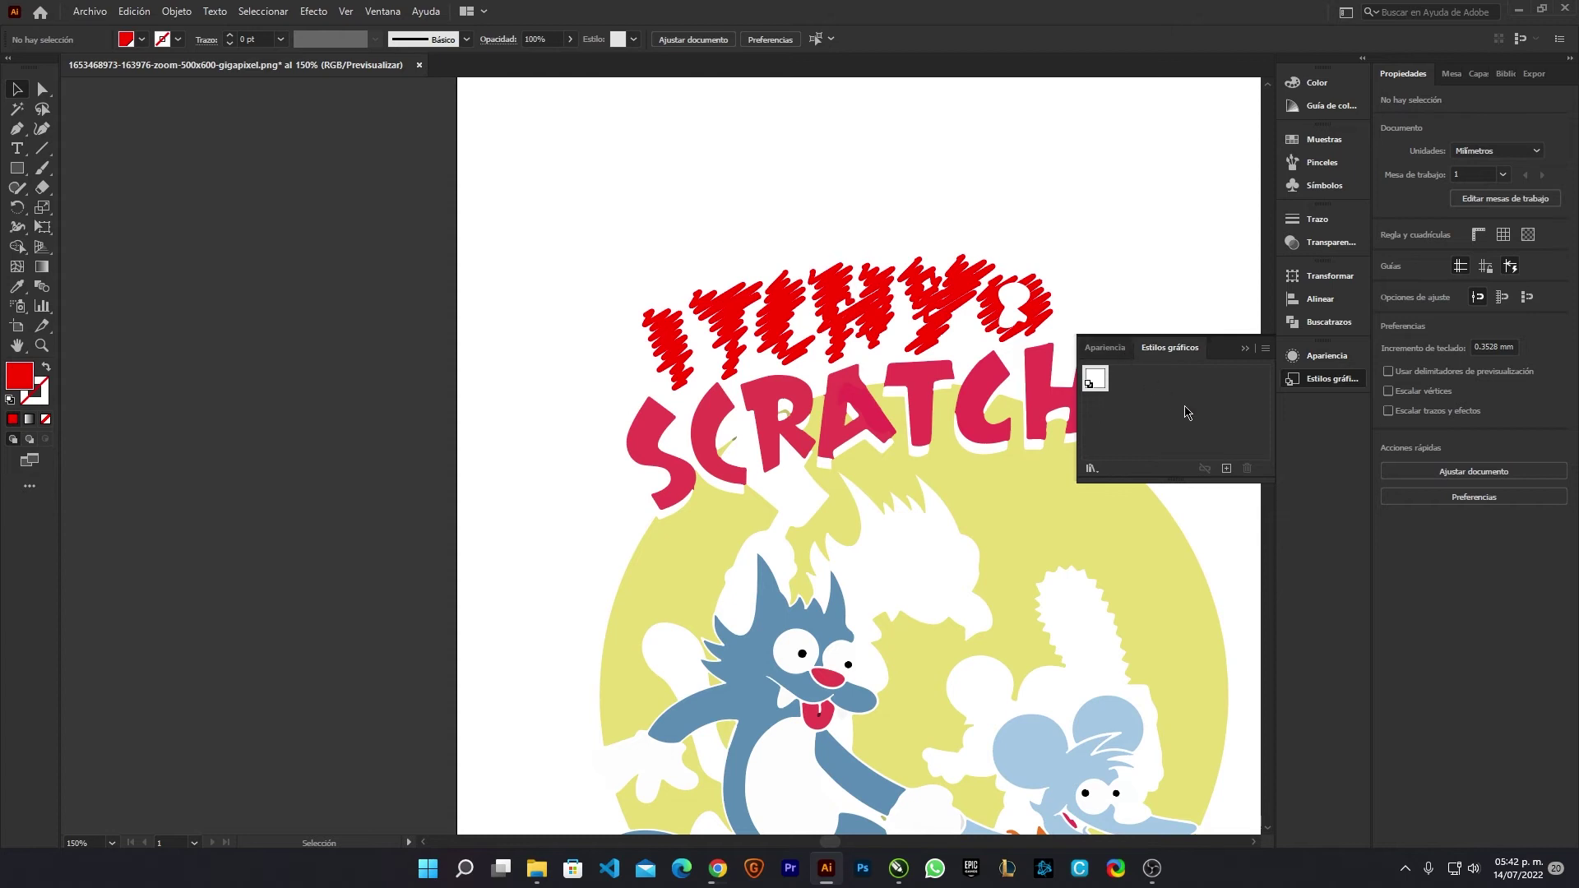
pyautogui.click(1036, 313)
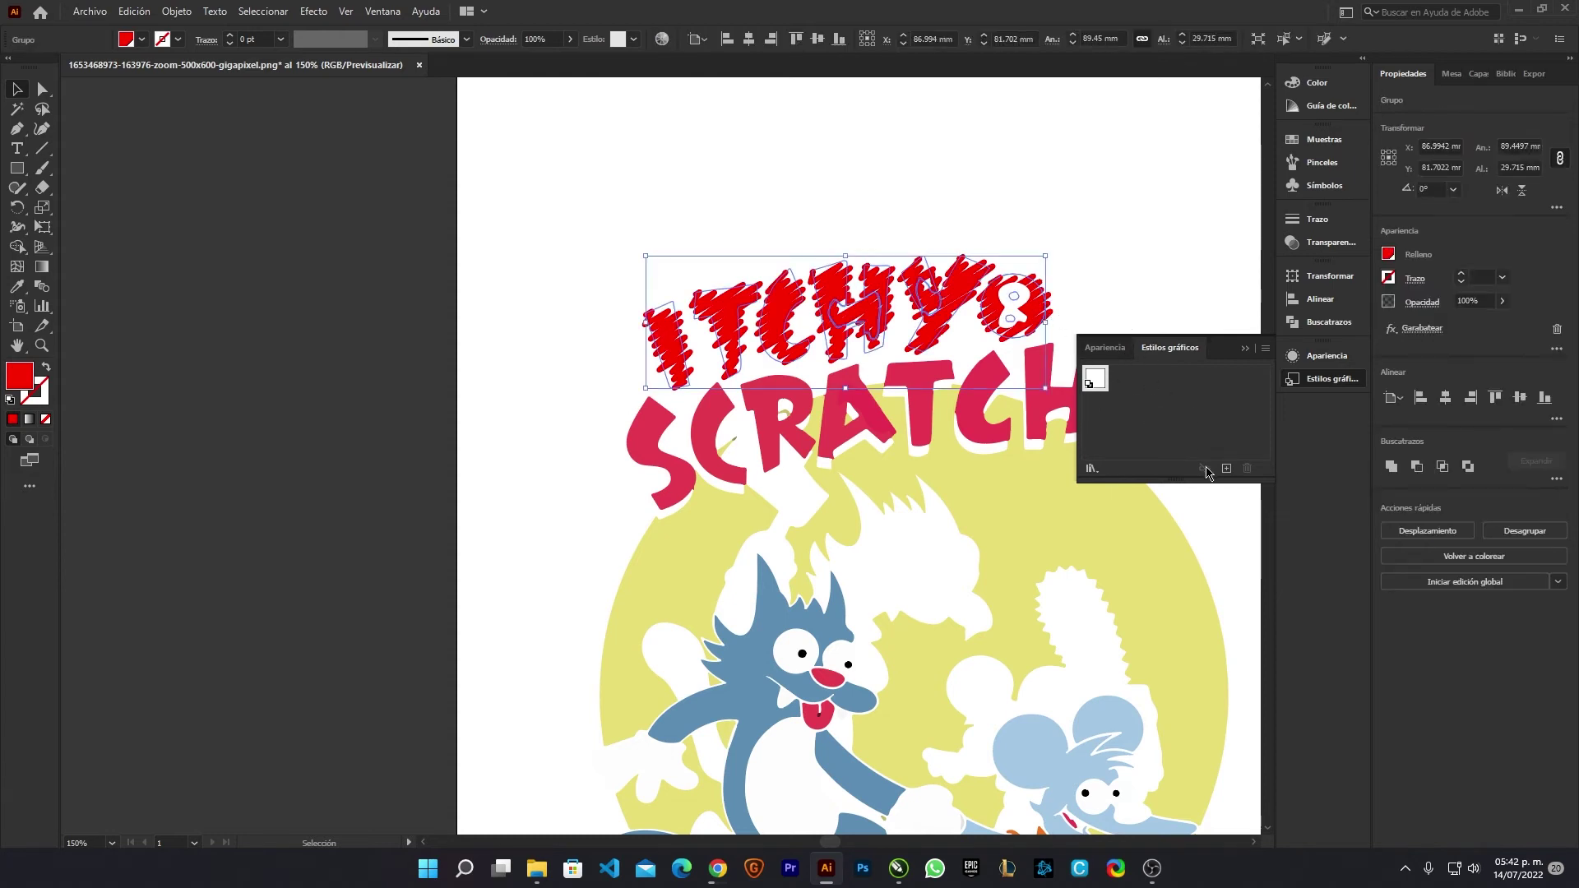
pyautogui.click(1226, 468)
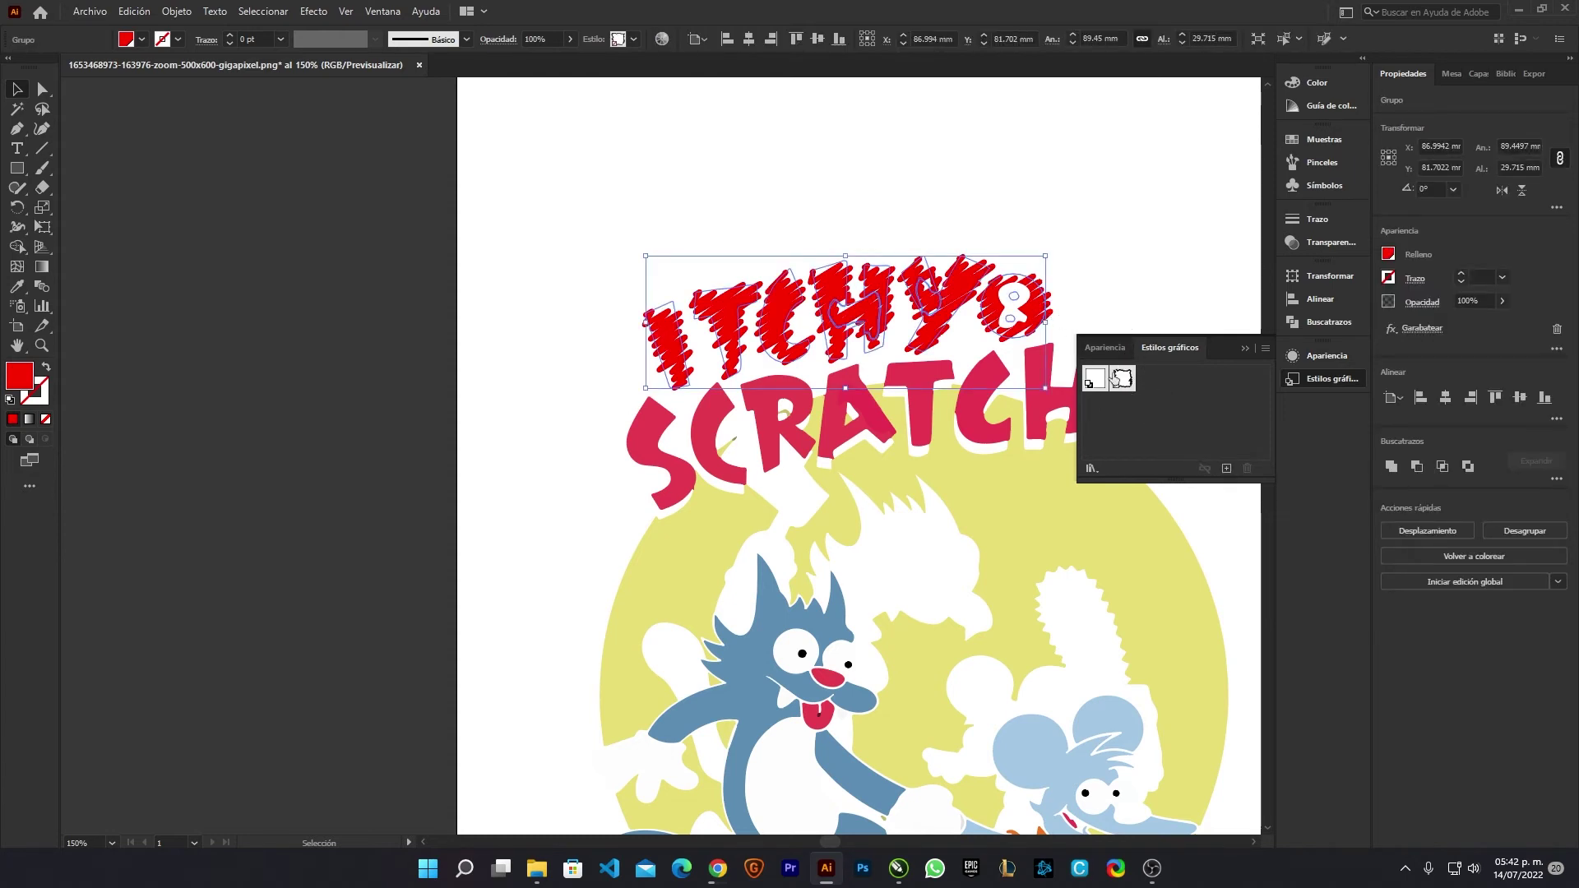
pyautogui.click(1038, 407)
pyautogui.click(1122, 379)
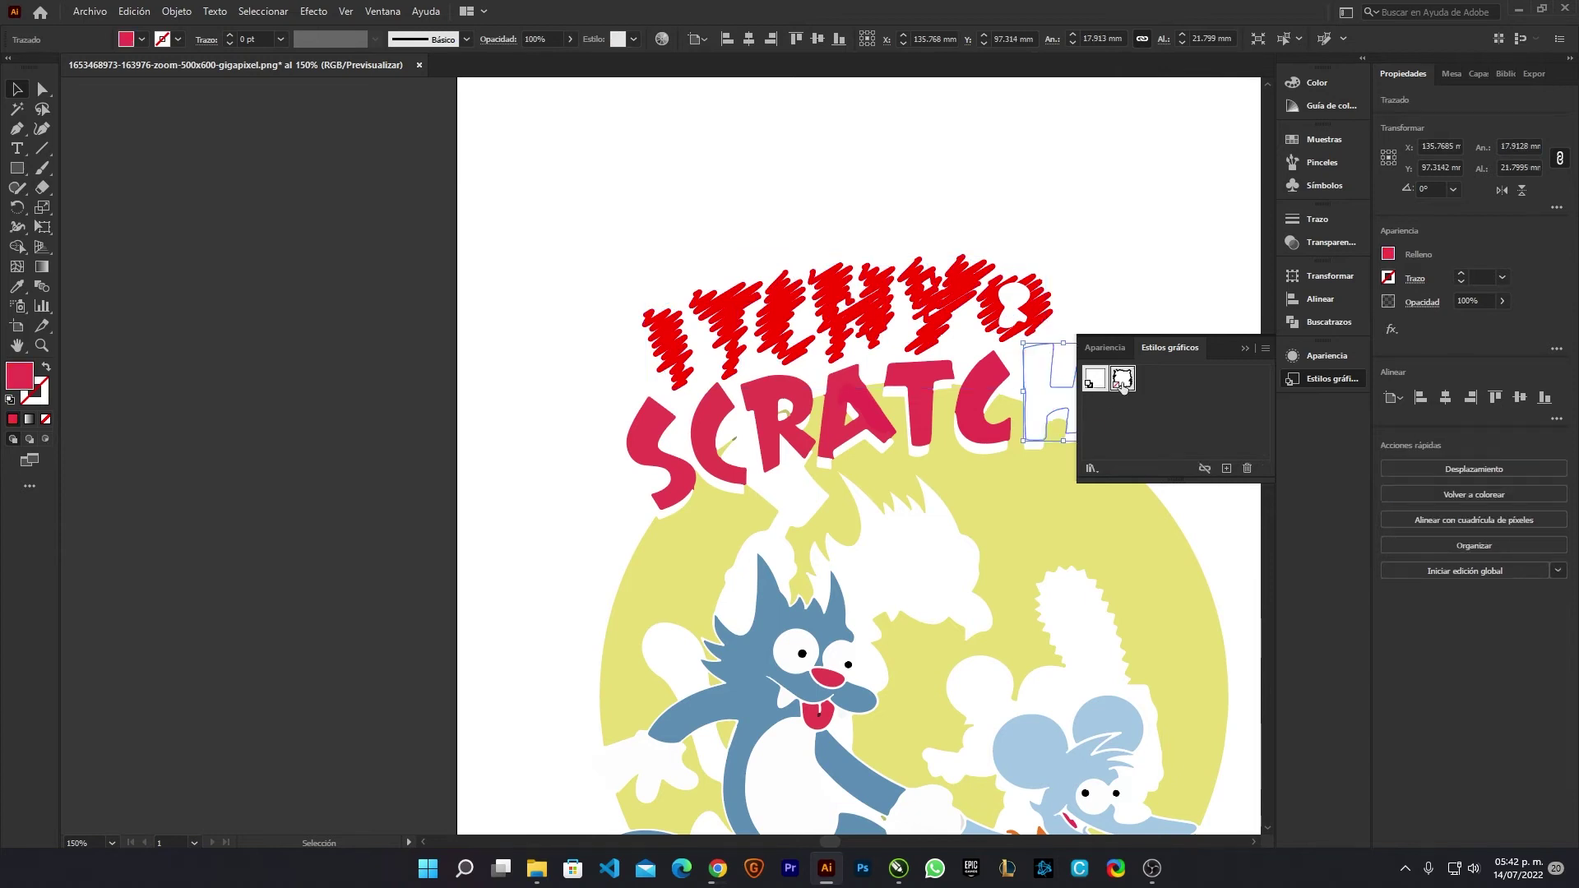
# - Delete the saved scribble graphic style, then reselect ITCHY and show its appearance list
pyautogui.click(1103, 257)
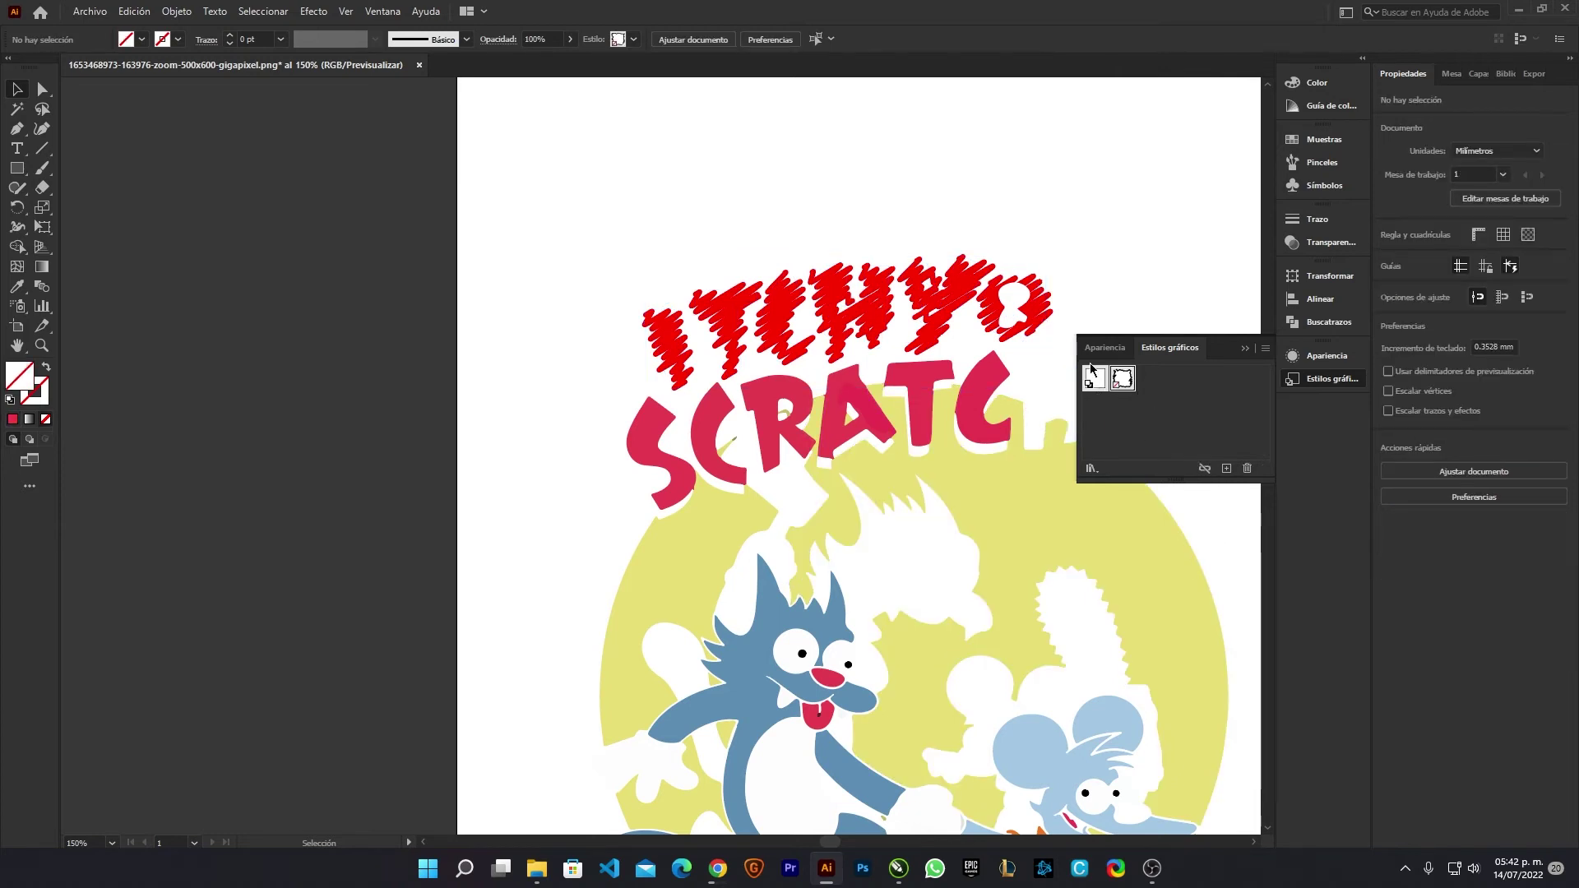
pyautogui.click(1174, 401)
pyautogui.click(1124, 381)
pyautogui.click(1248, 469)
pyautogui.click(793, 452)
pyautogui.click(1013, 302)
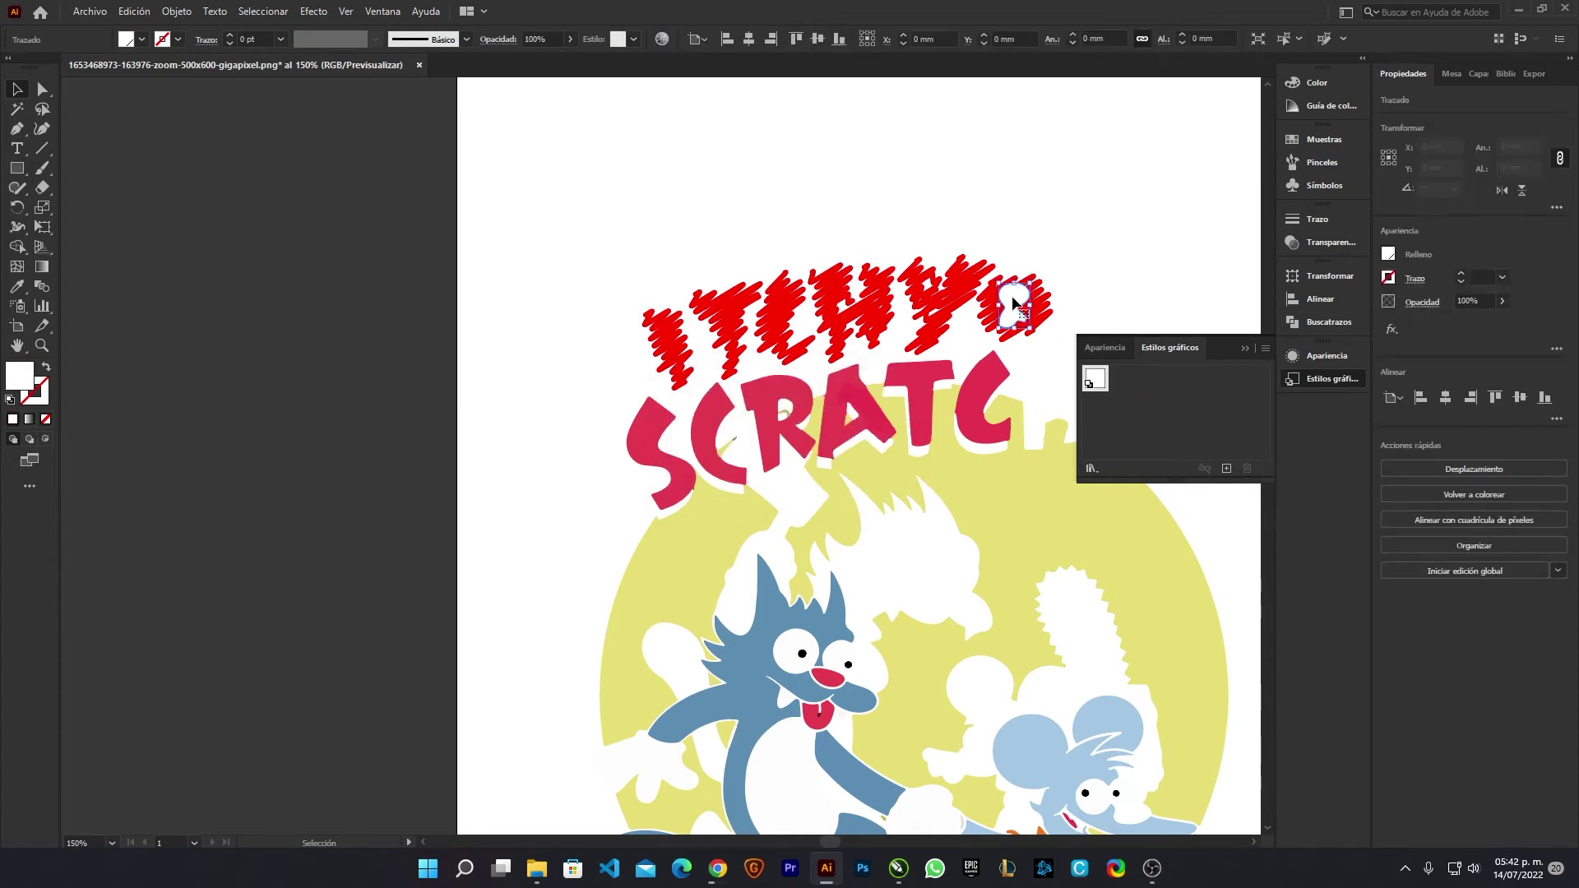
pyautogui.moveTo(1037, 294); pyautogui.dragTo(1069, 325)
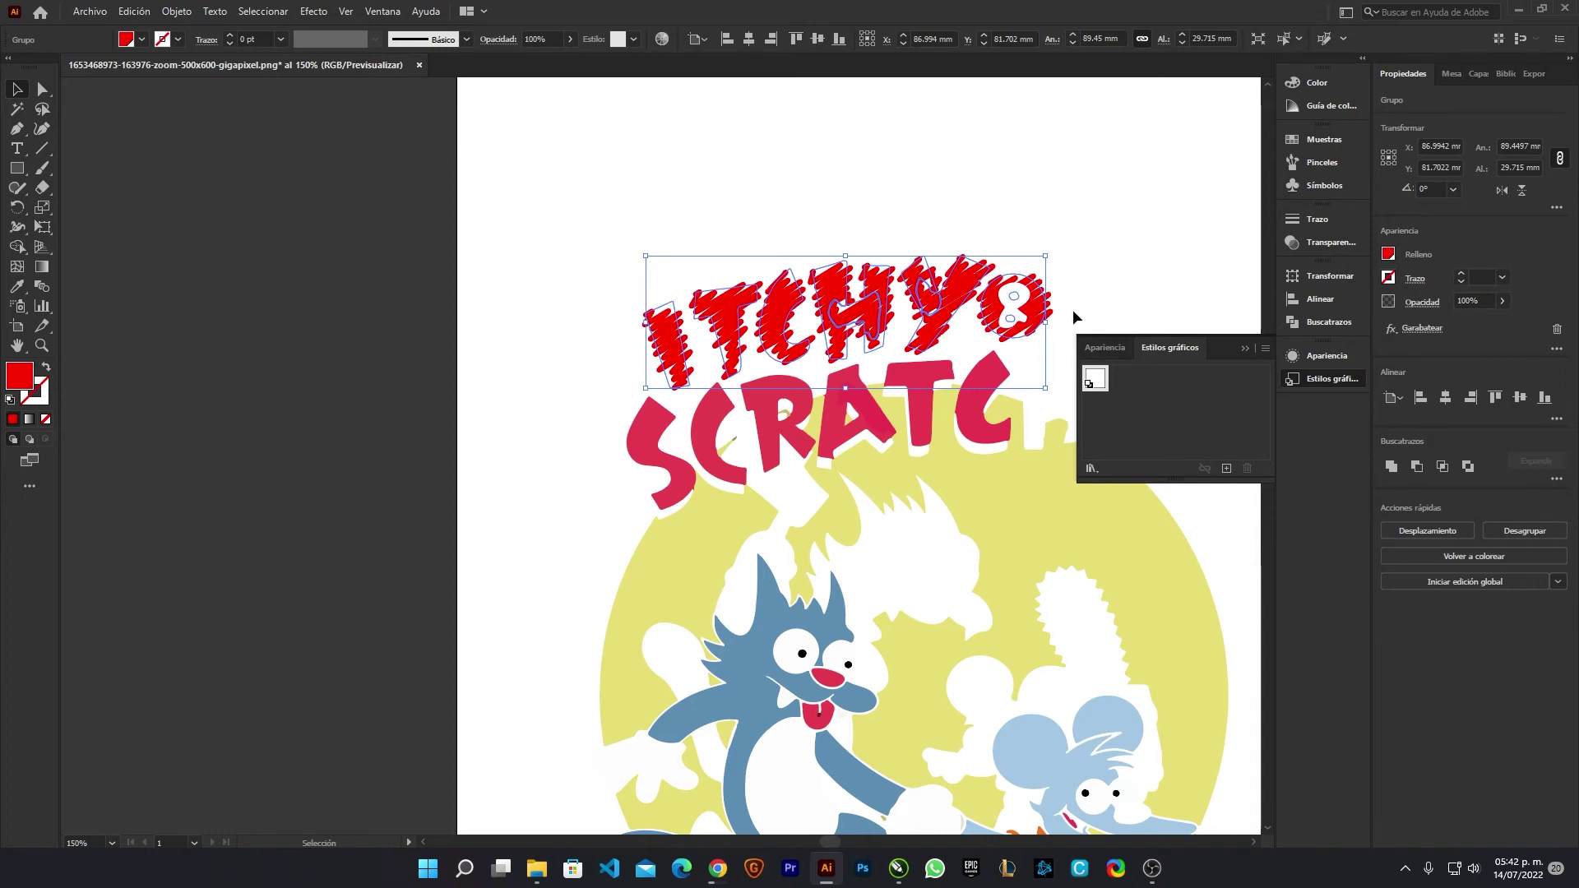
pyautogui.click(1104, 347)
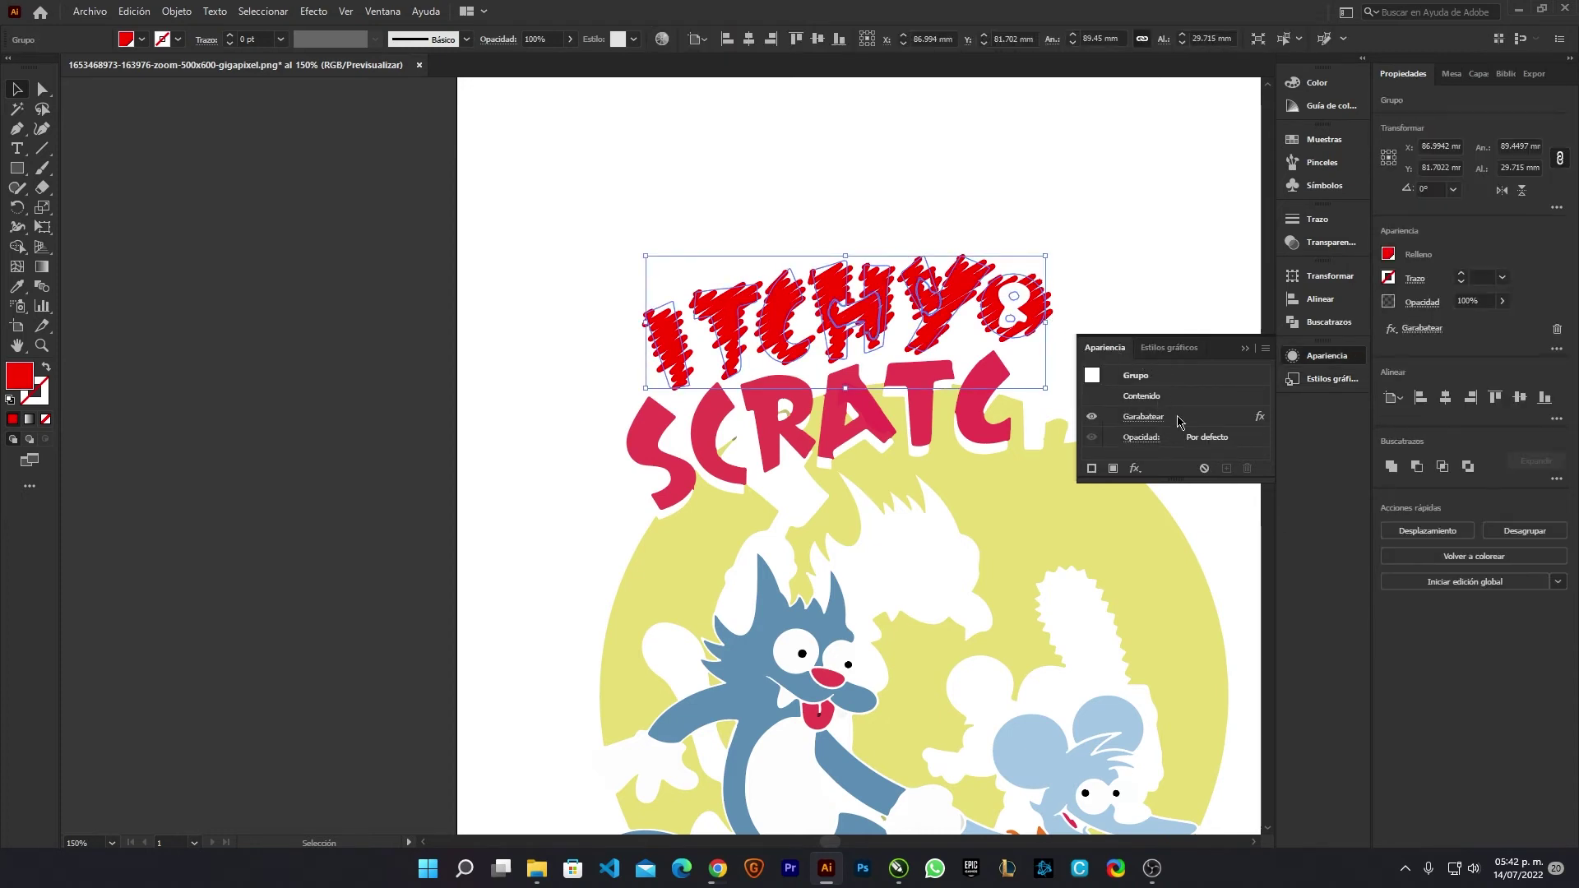
# - Review the ITCHY group's scribble settings and appearance levels without changing them
pyautogui.click(1147, 417)
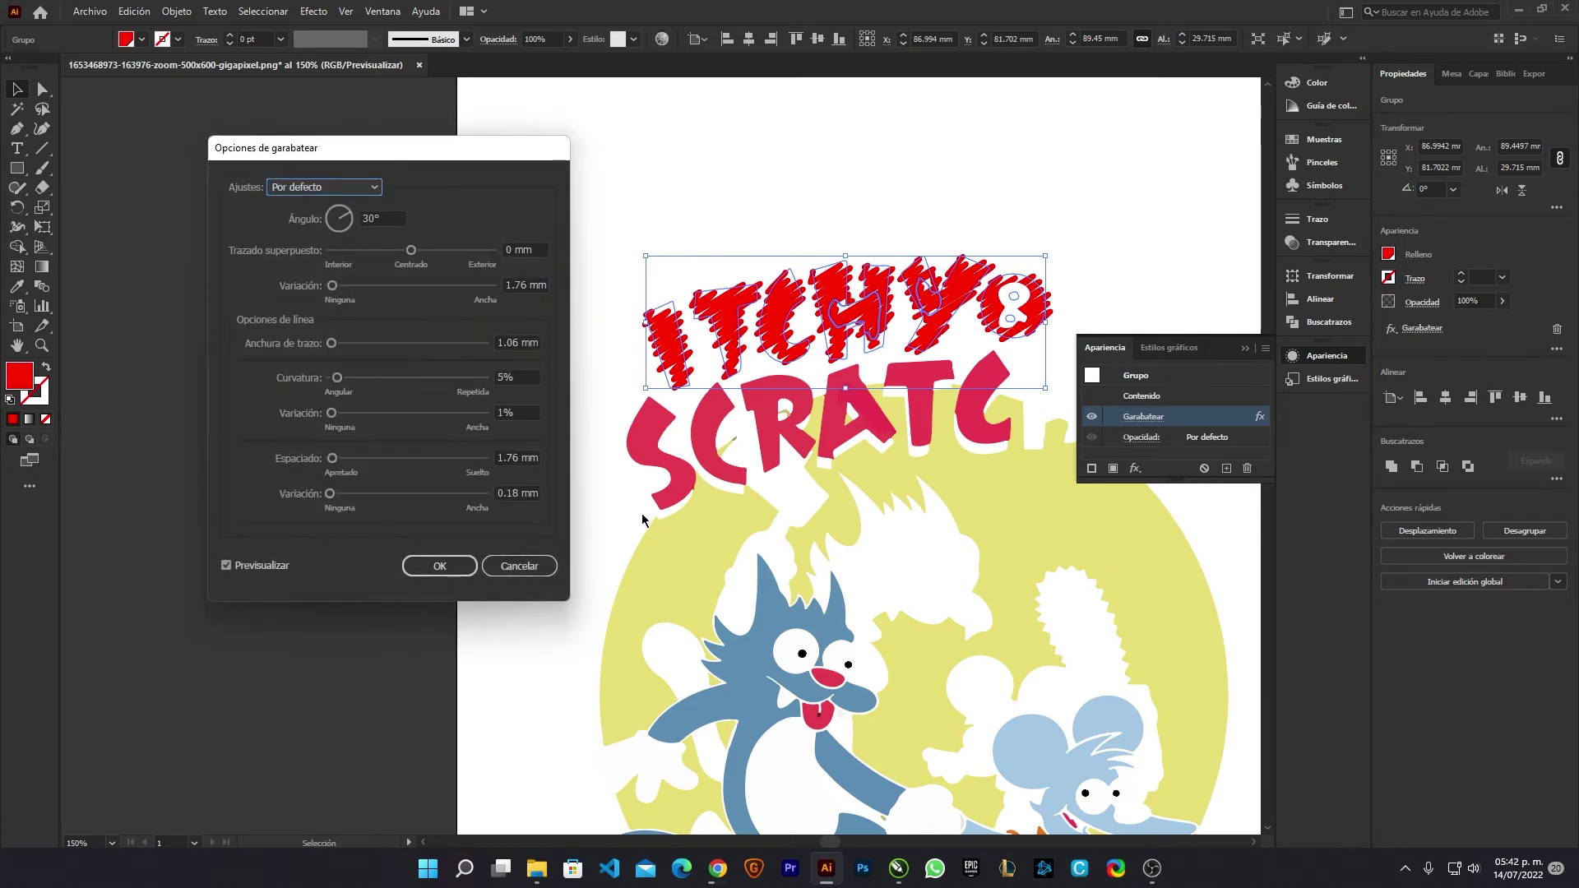
pyautogui.click(519, 565)
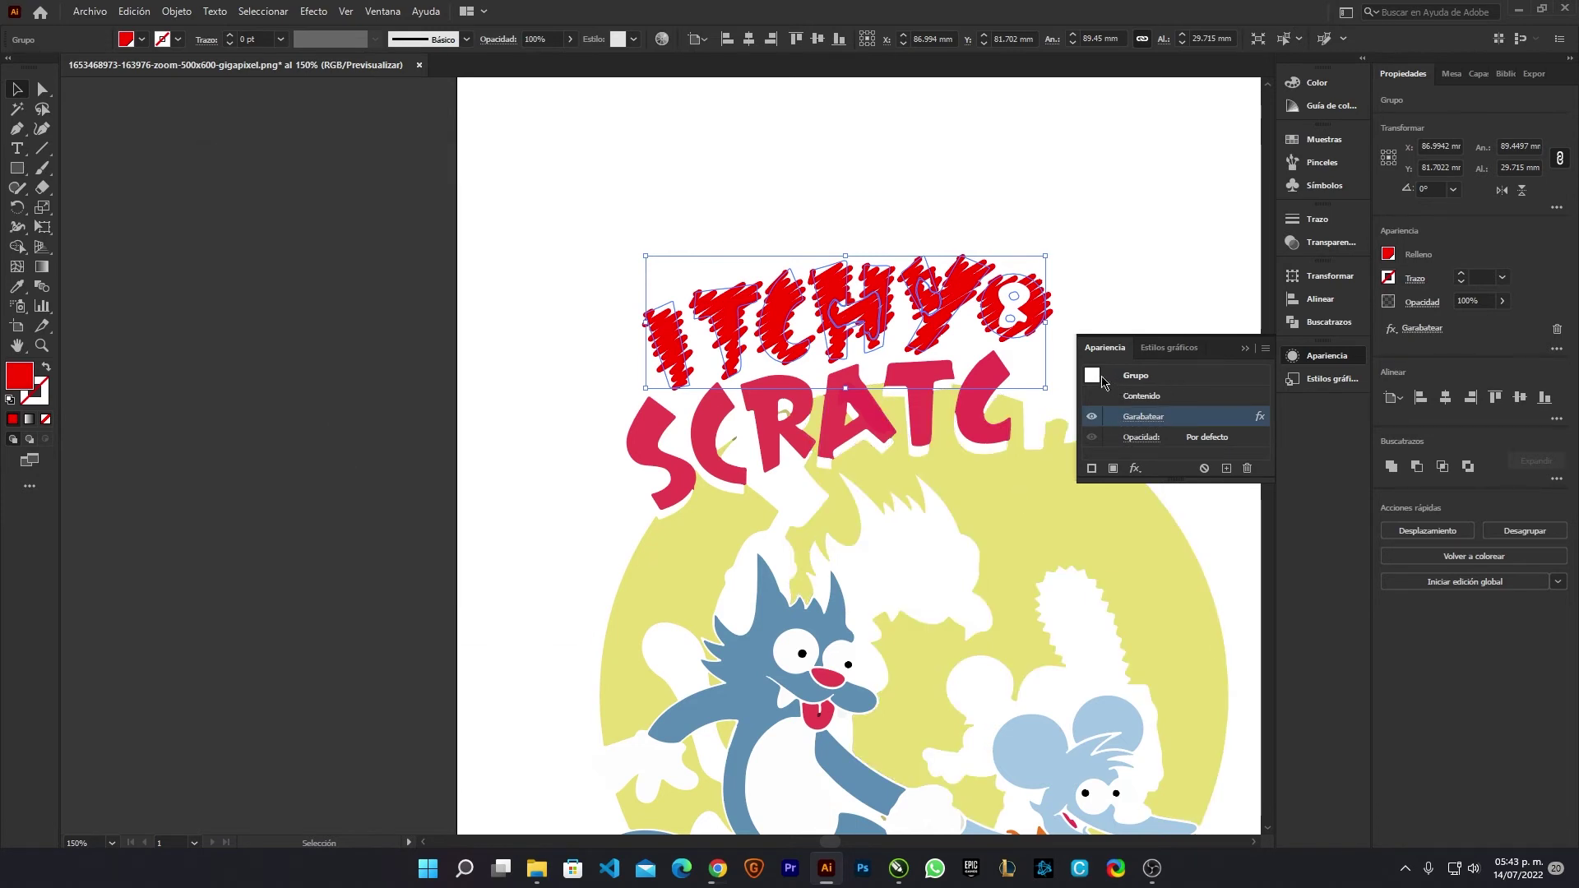
pyautogui.click(1103, 380)
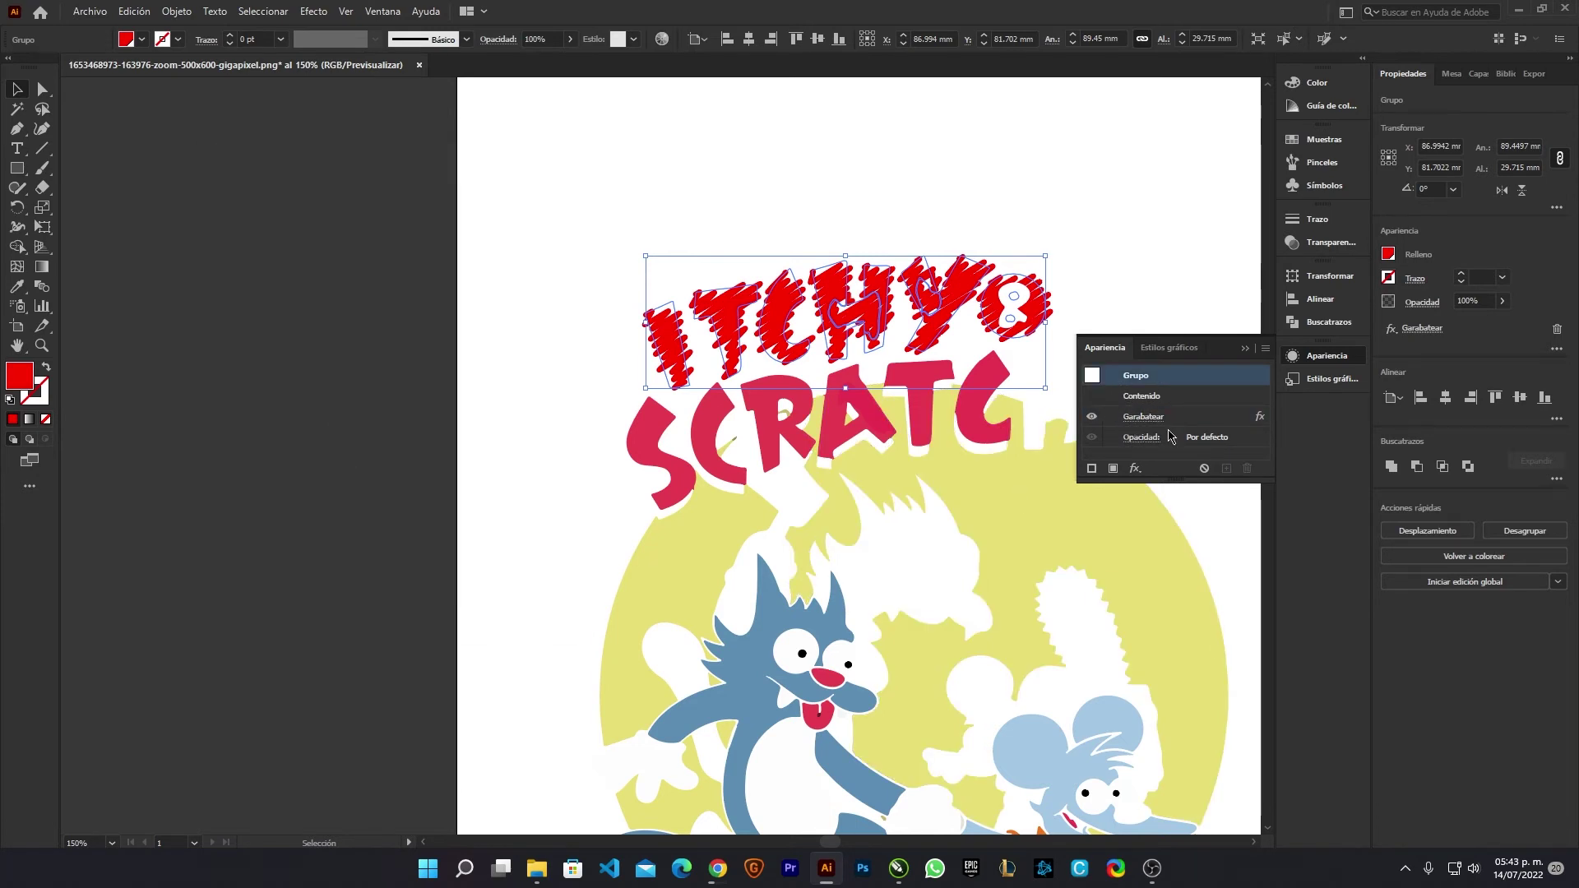
pyautogui.click(1137, 399)
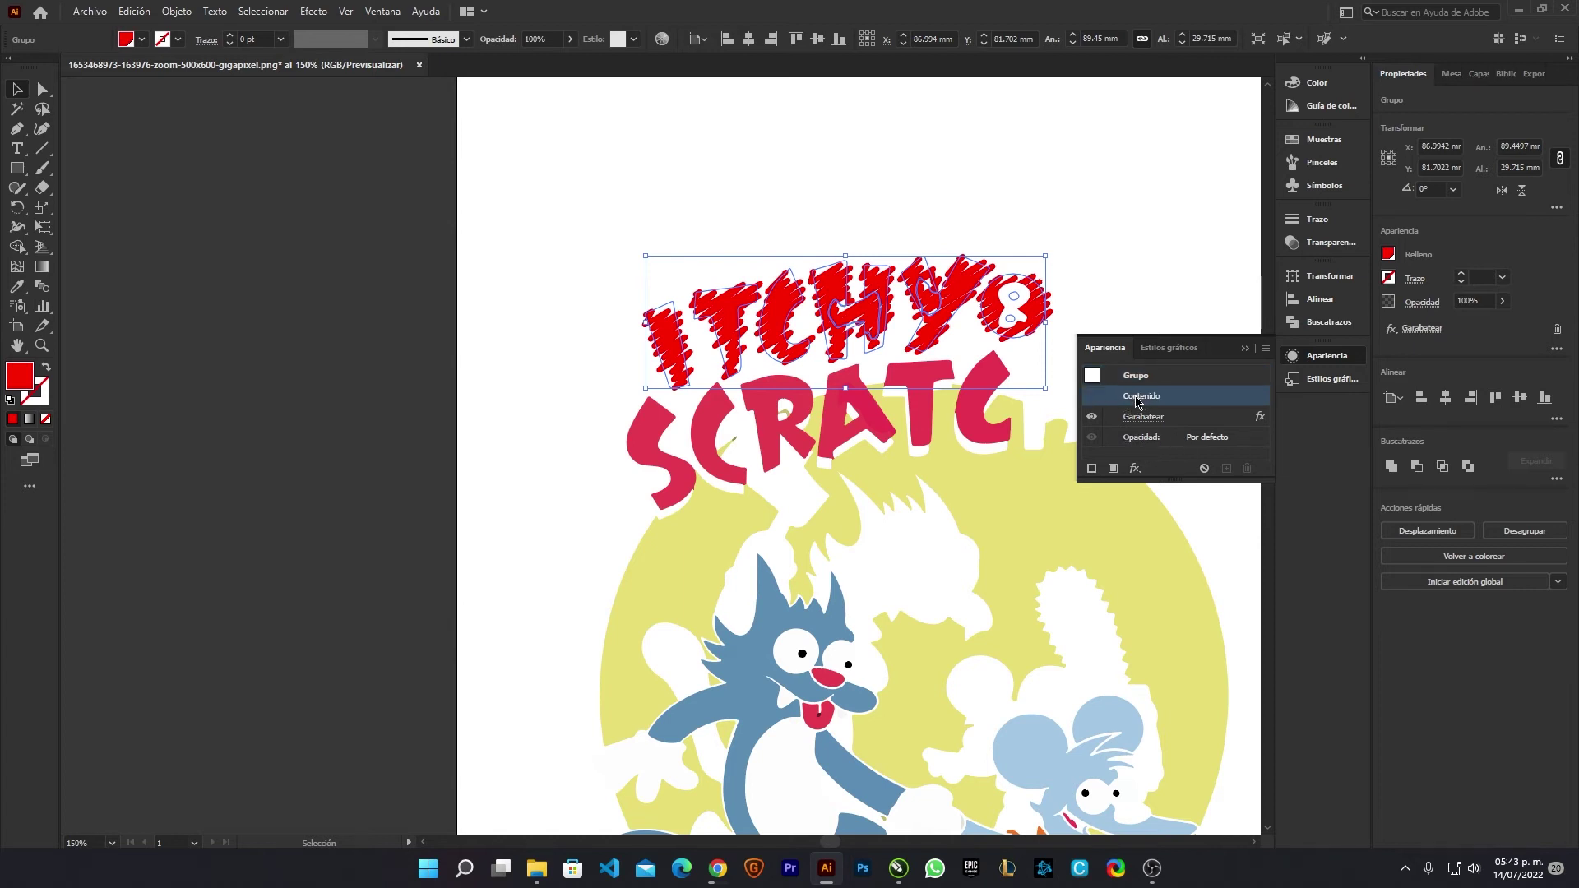
pyautogui.doubleClick(1142, 402)
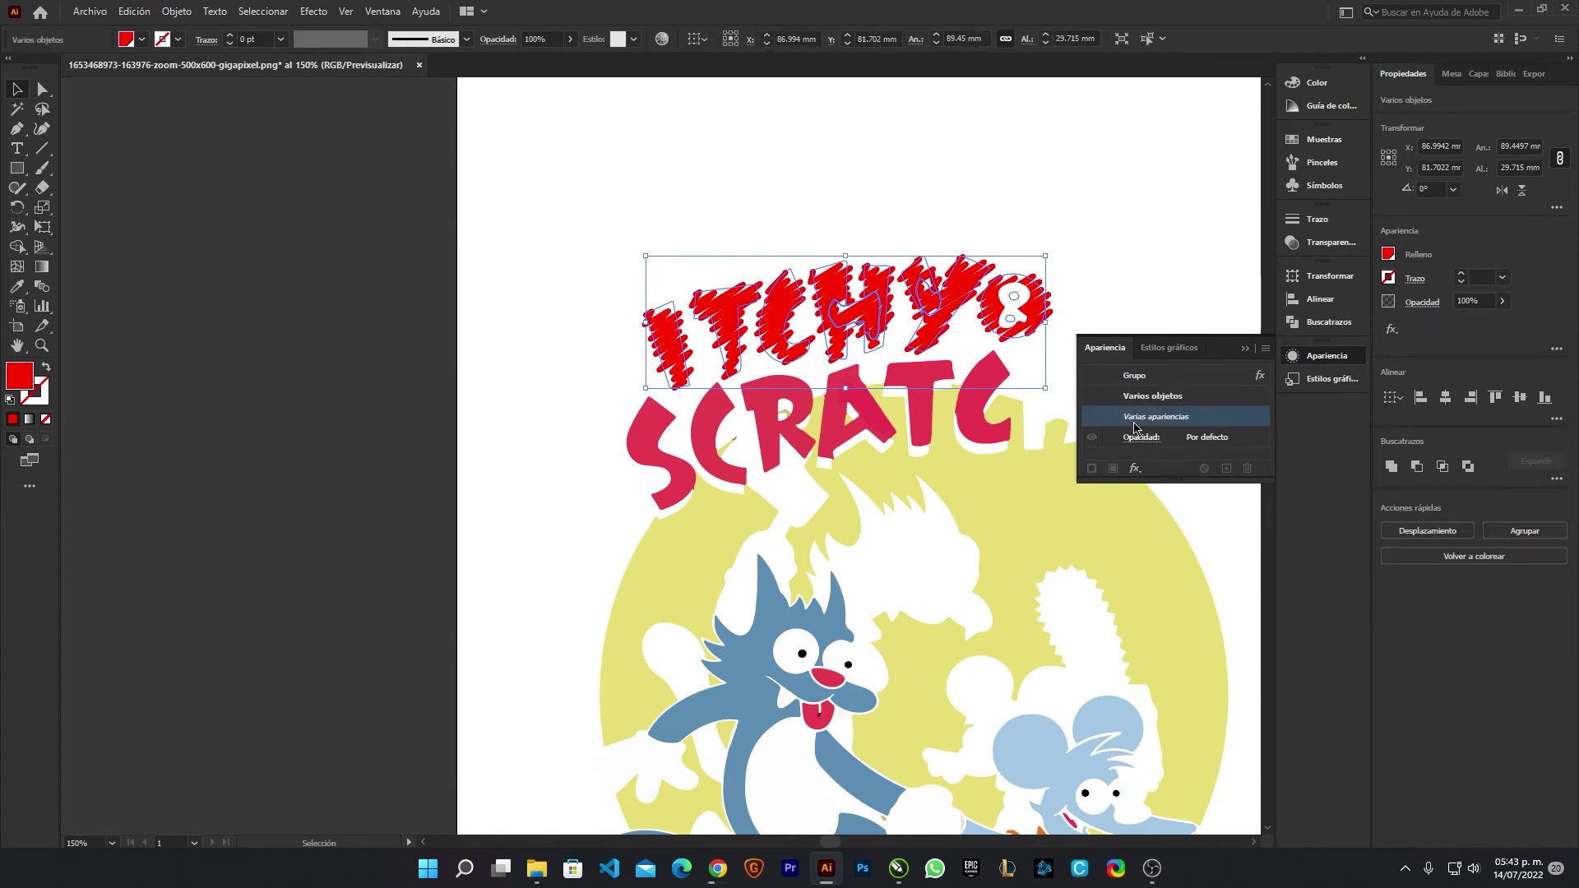
pyautogui.click(1169, 399)
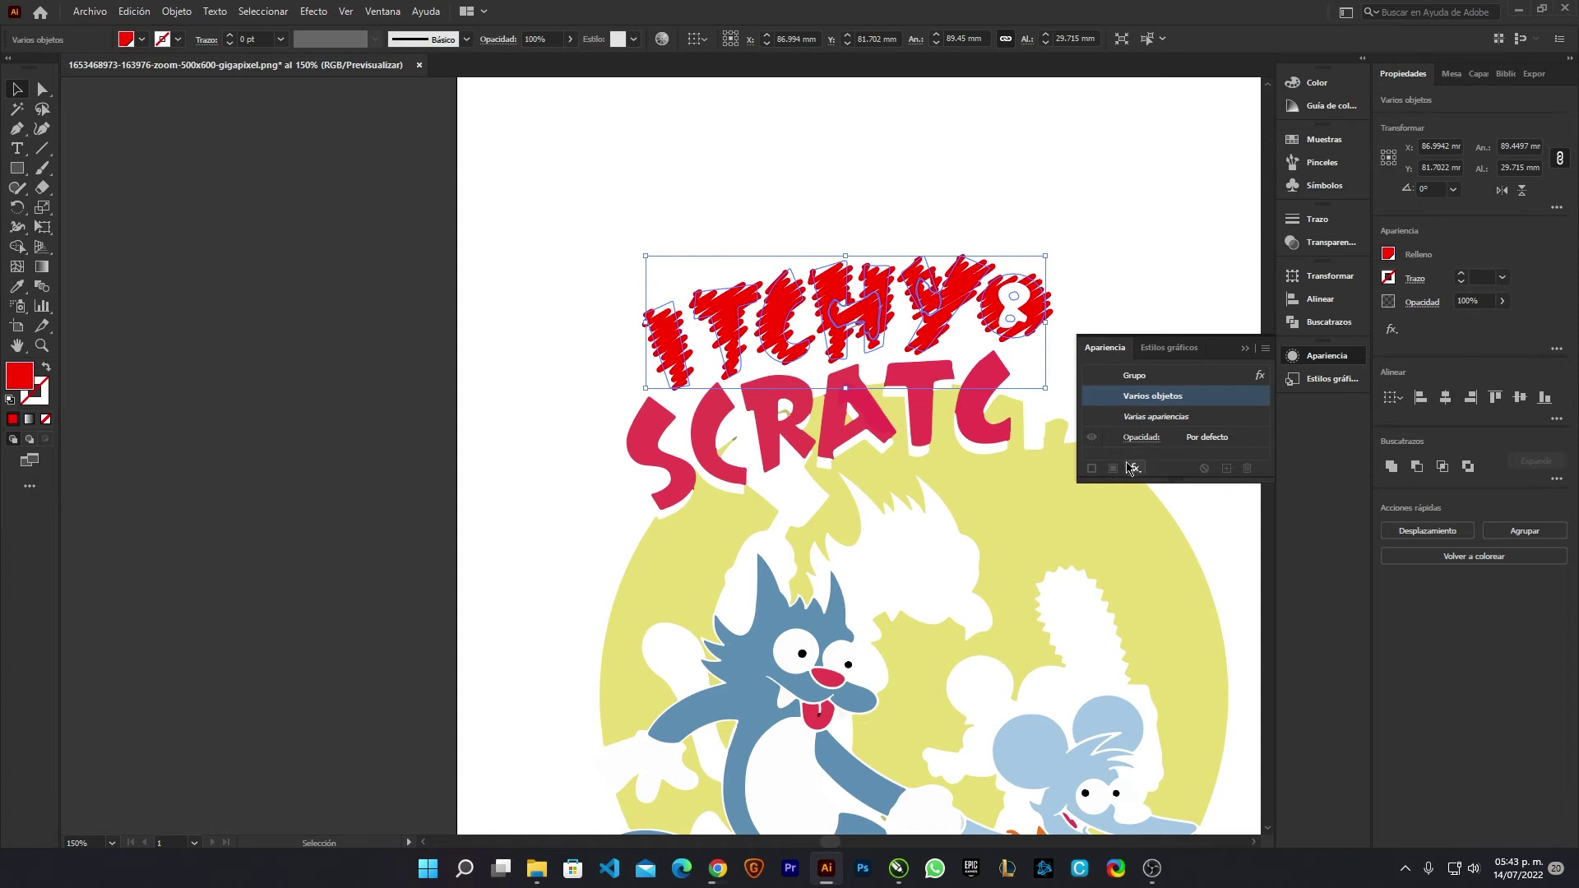
pyautogui.click(1147, 375)
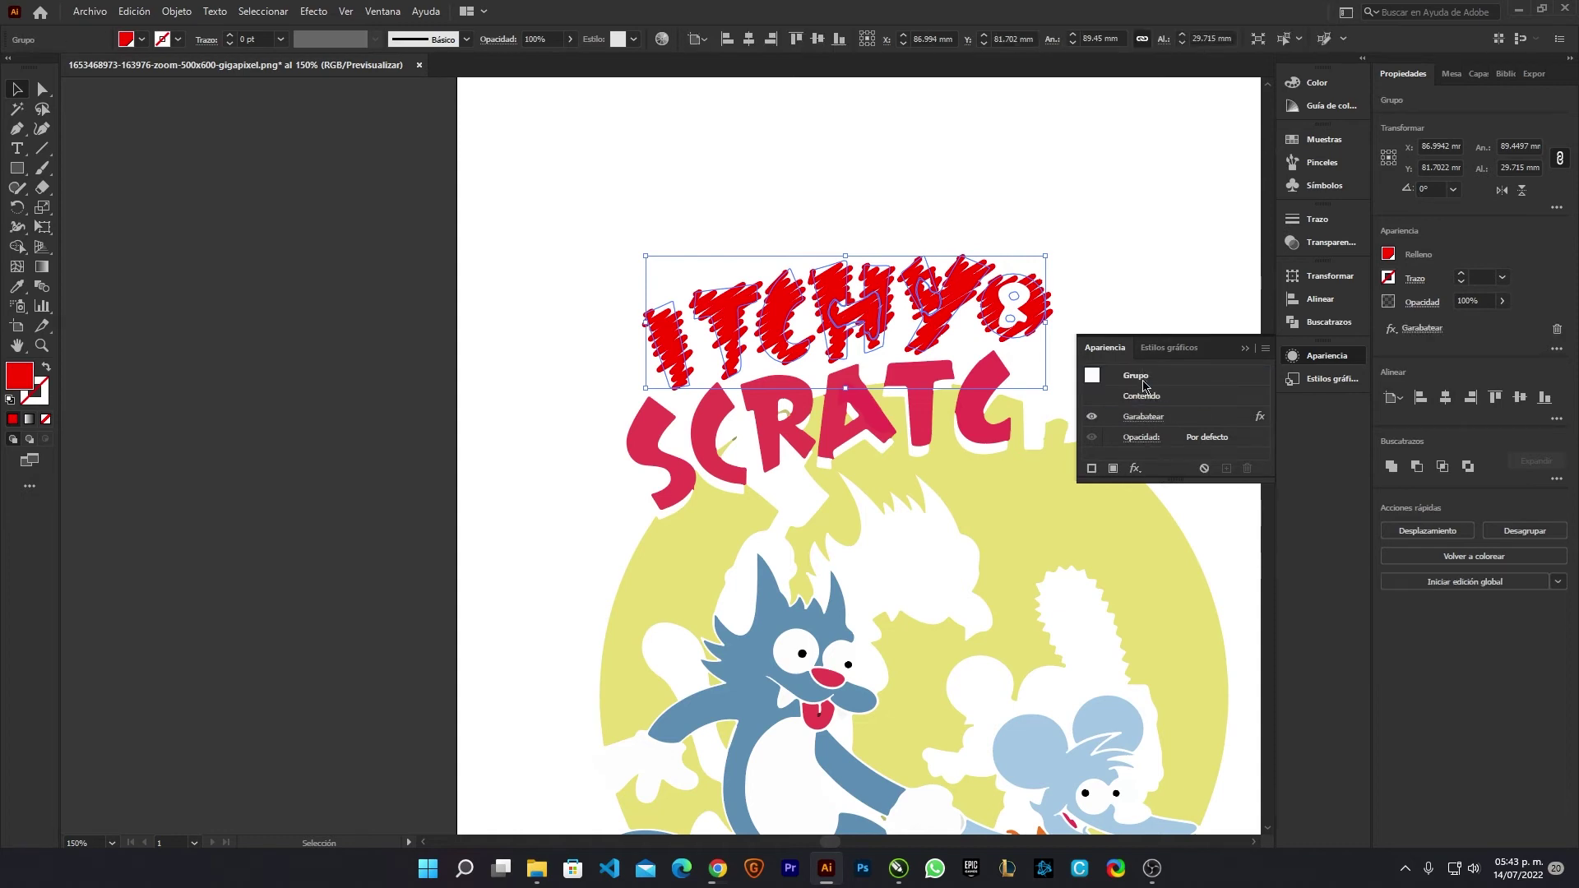
# - Add a new red fill to the ITCHY group and show the saved graphic styles
pyautogui.click(1112, 469)
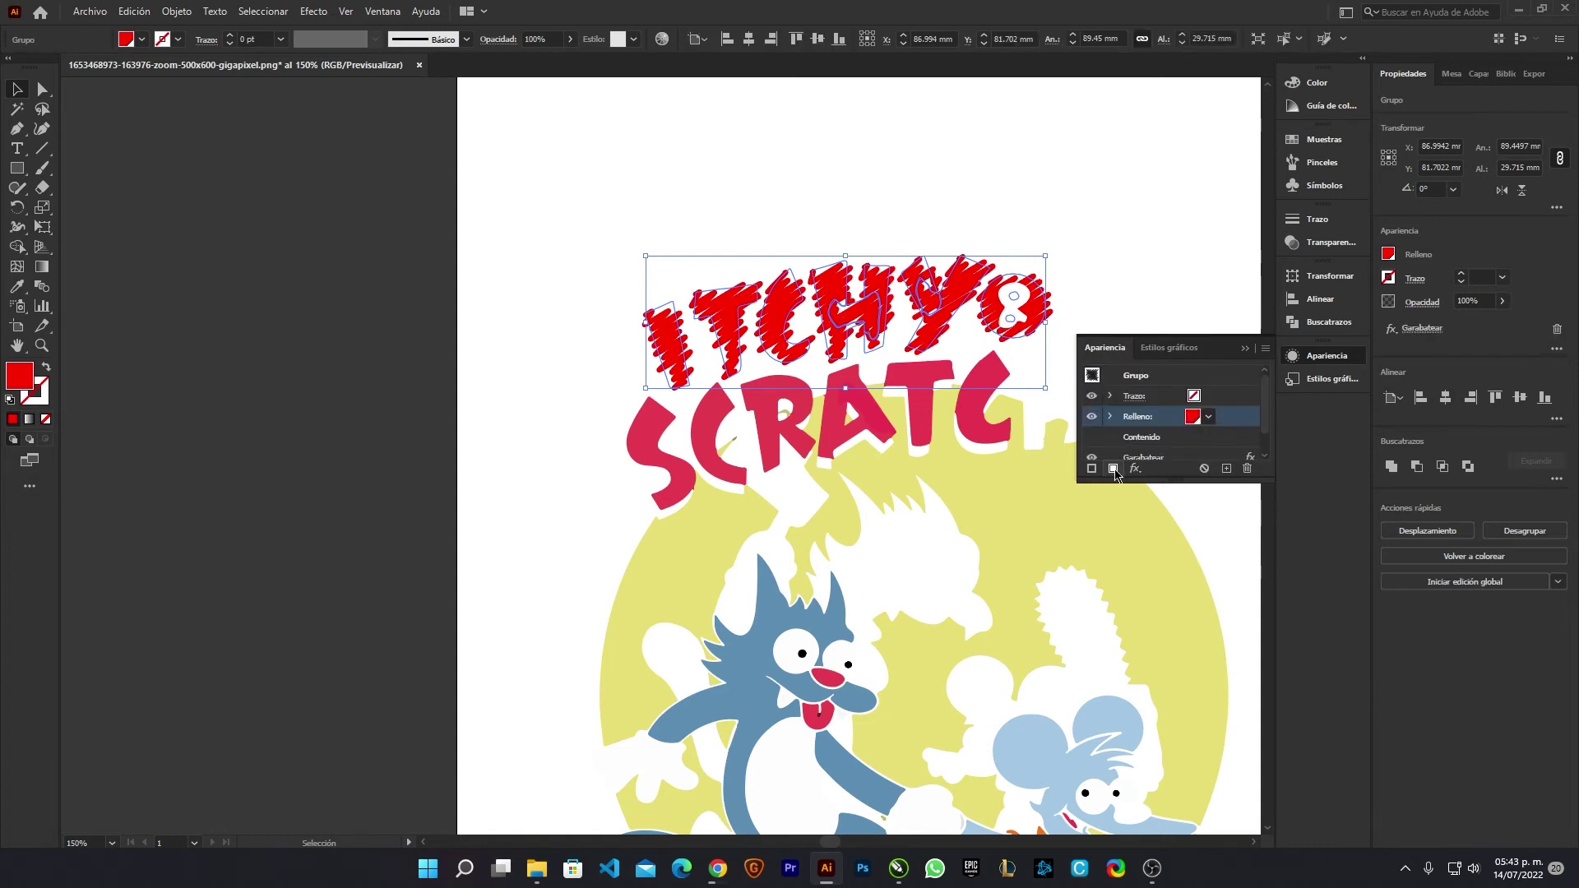
pyautogui.click(1211, 420)
pyautogui.click(1080, 445)
pyautogui.click(1174, 348)
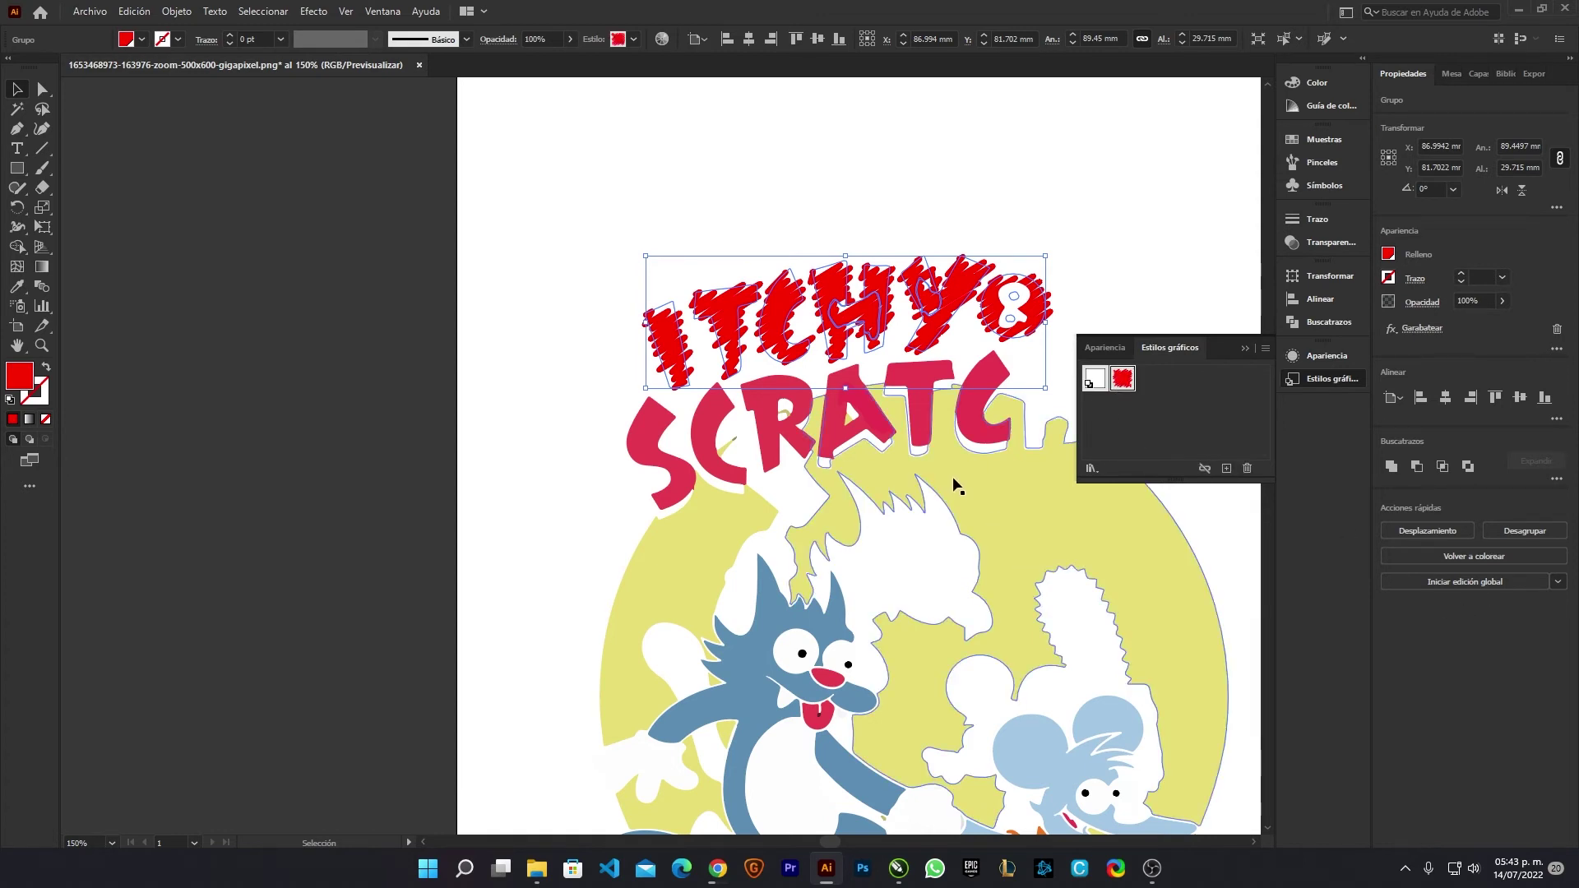
# - Apply the red scribble graphic style to the S of SCRATCHY, then deselect to check it
pyautogui.click(634, 452)
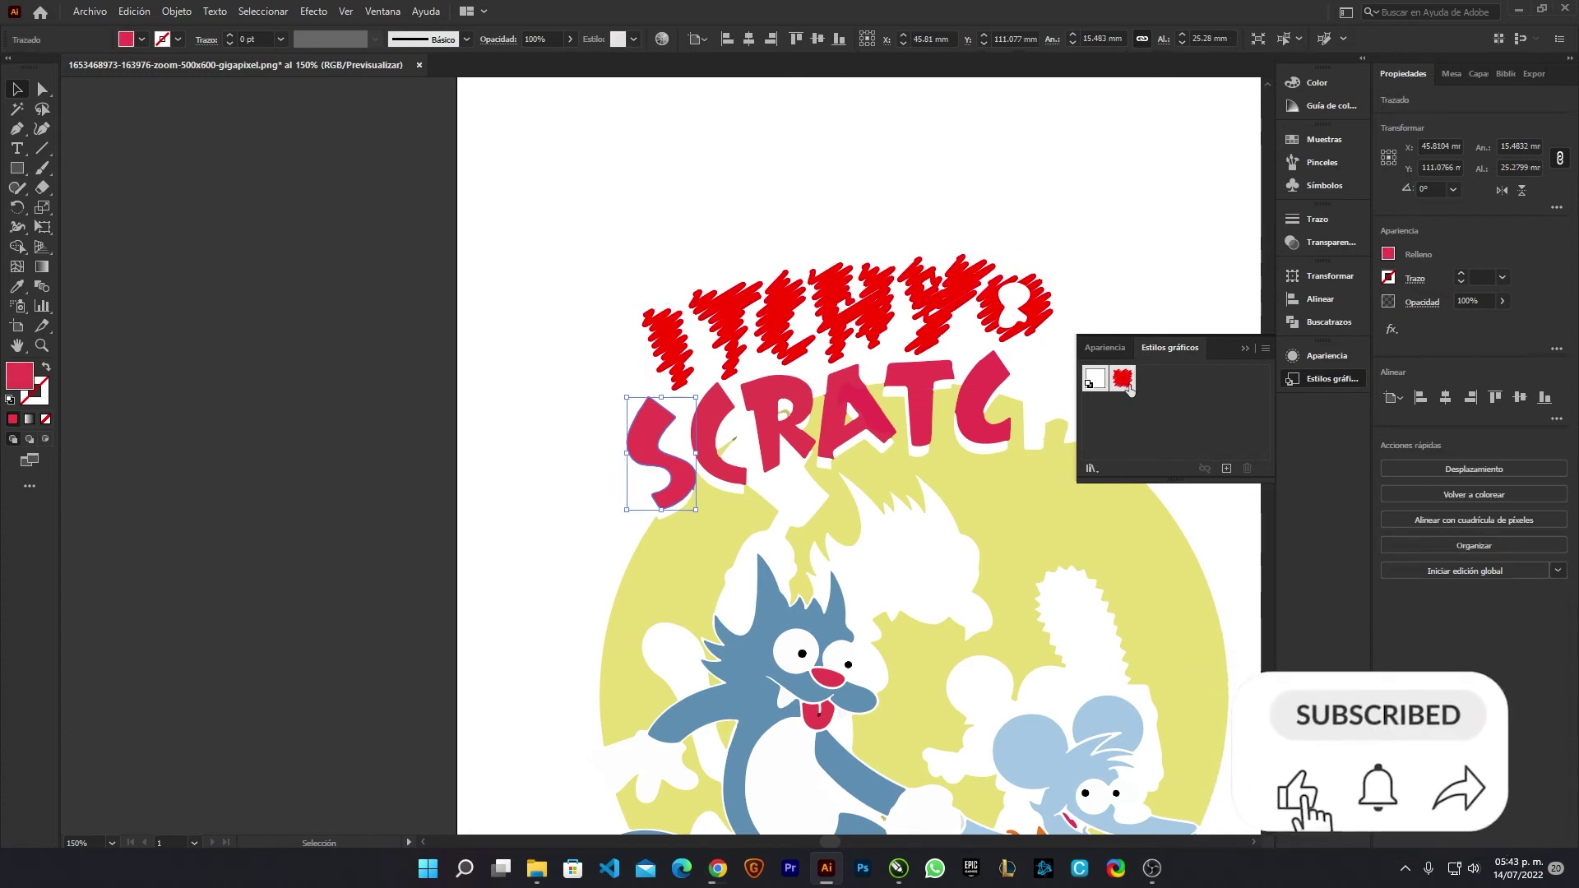
pyautogui.click(1129, 385)
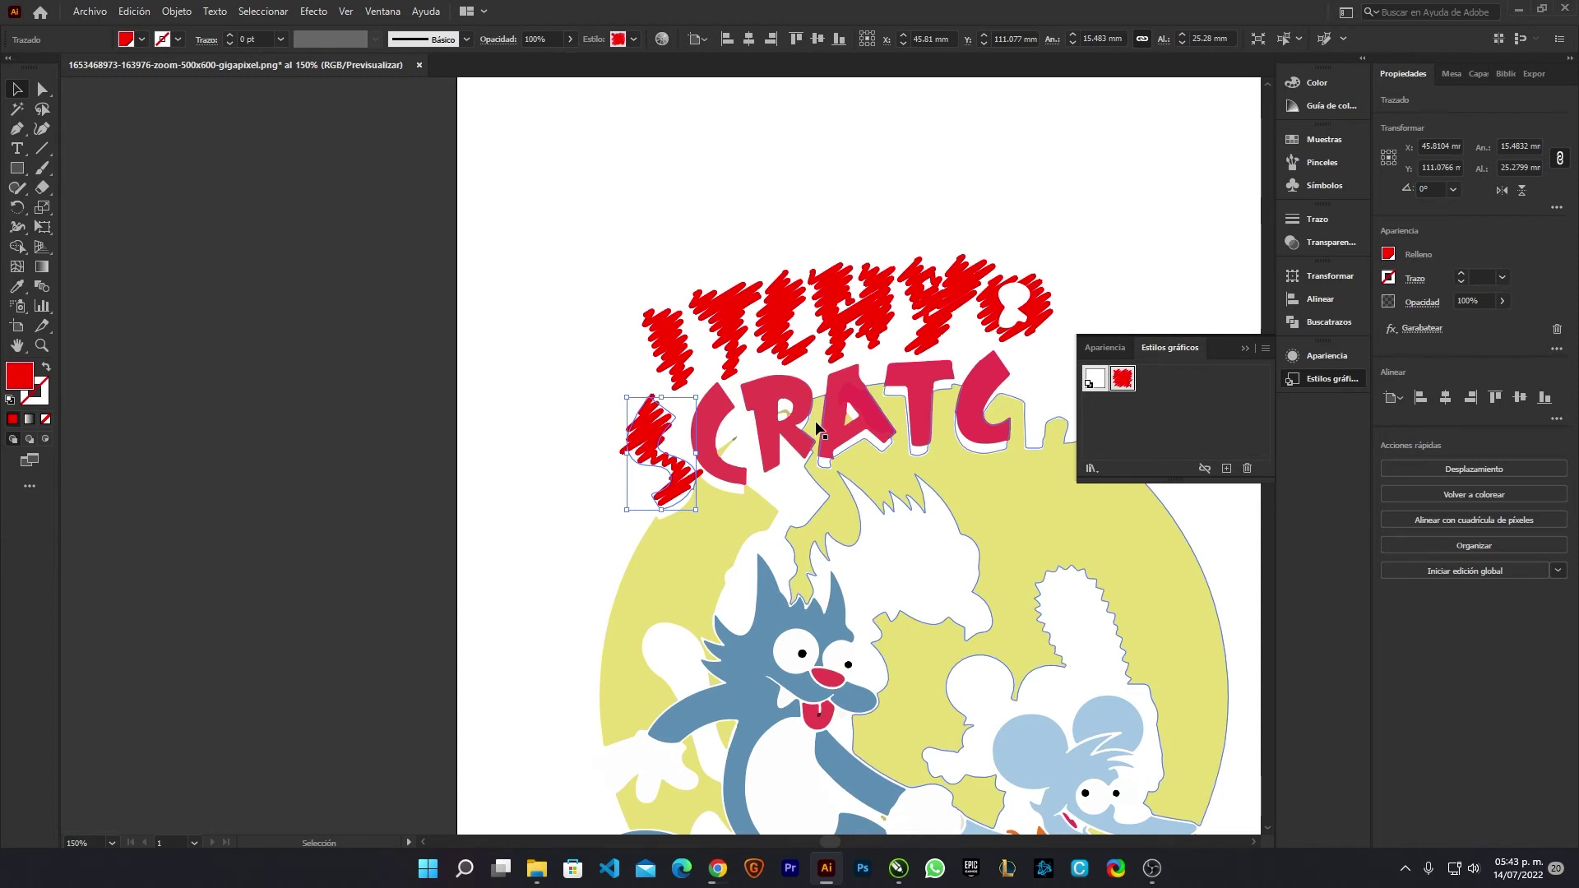
pyautogui.click(638, 262)
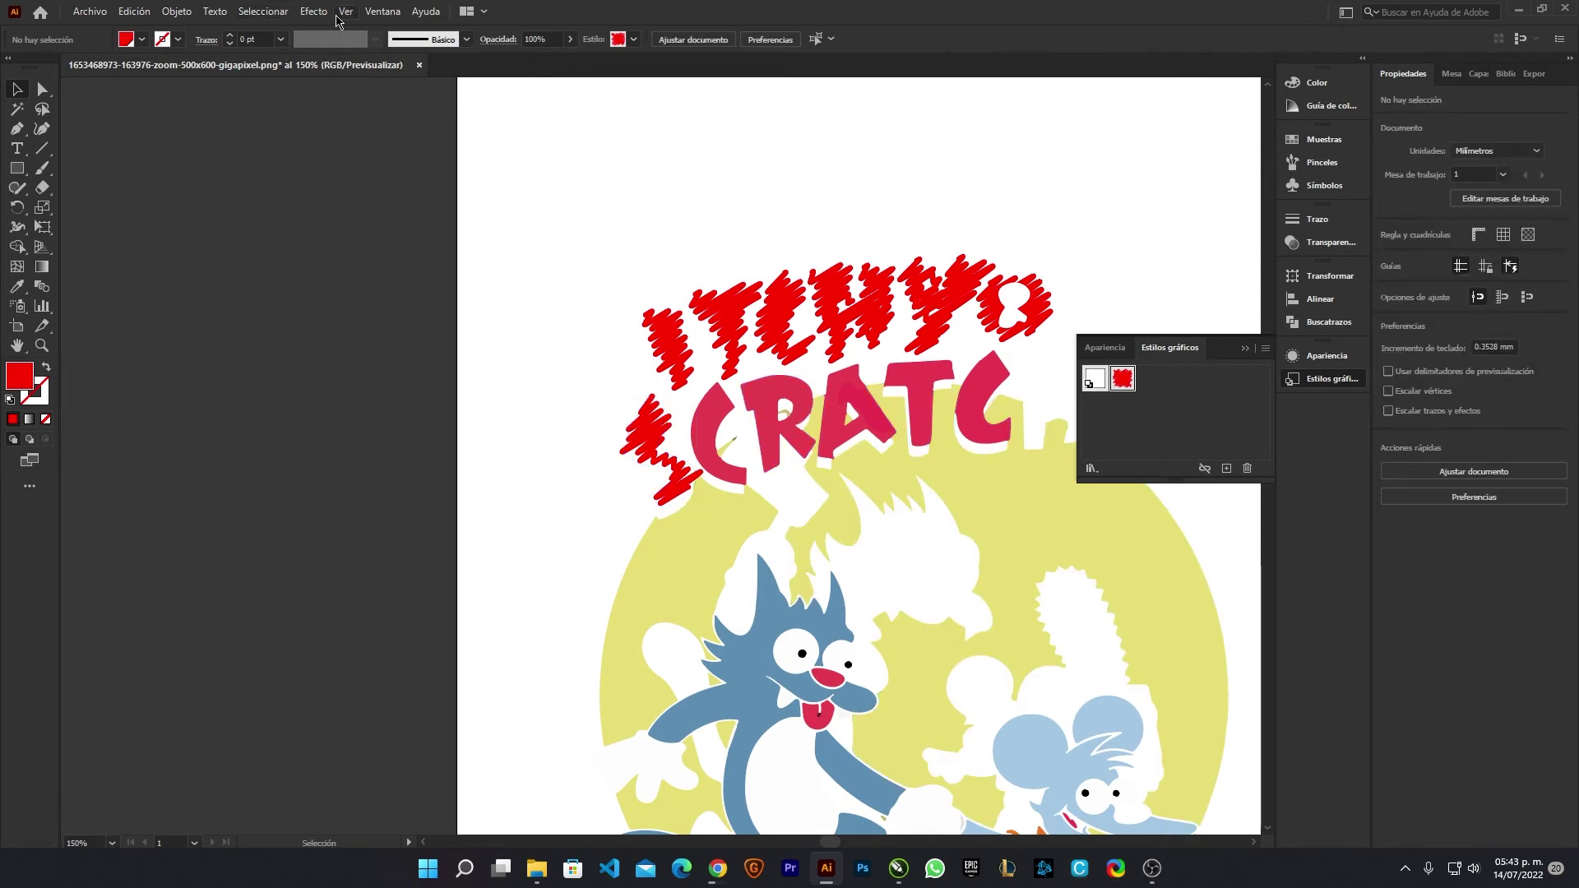
pyautogui.click(379, 12)
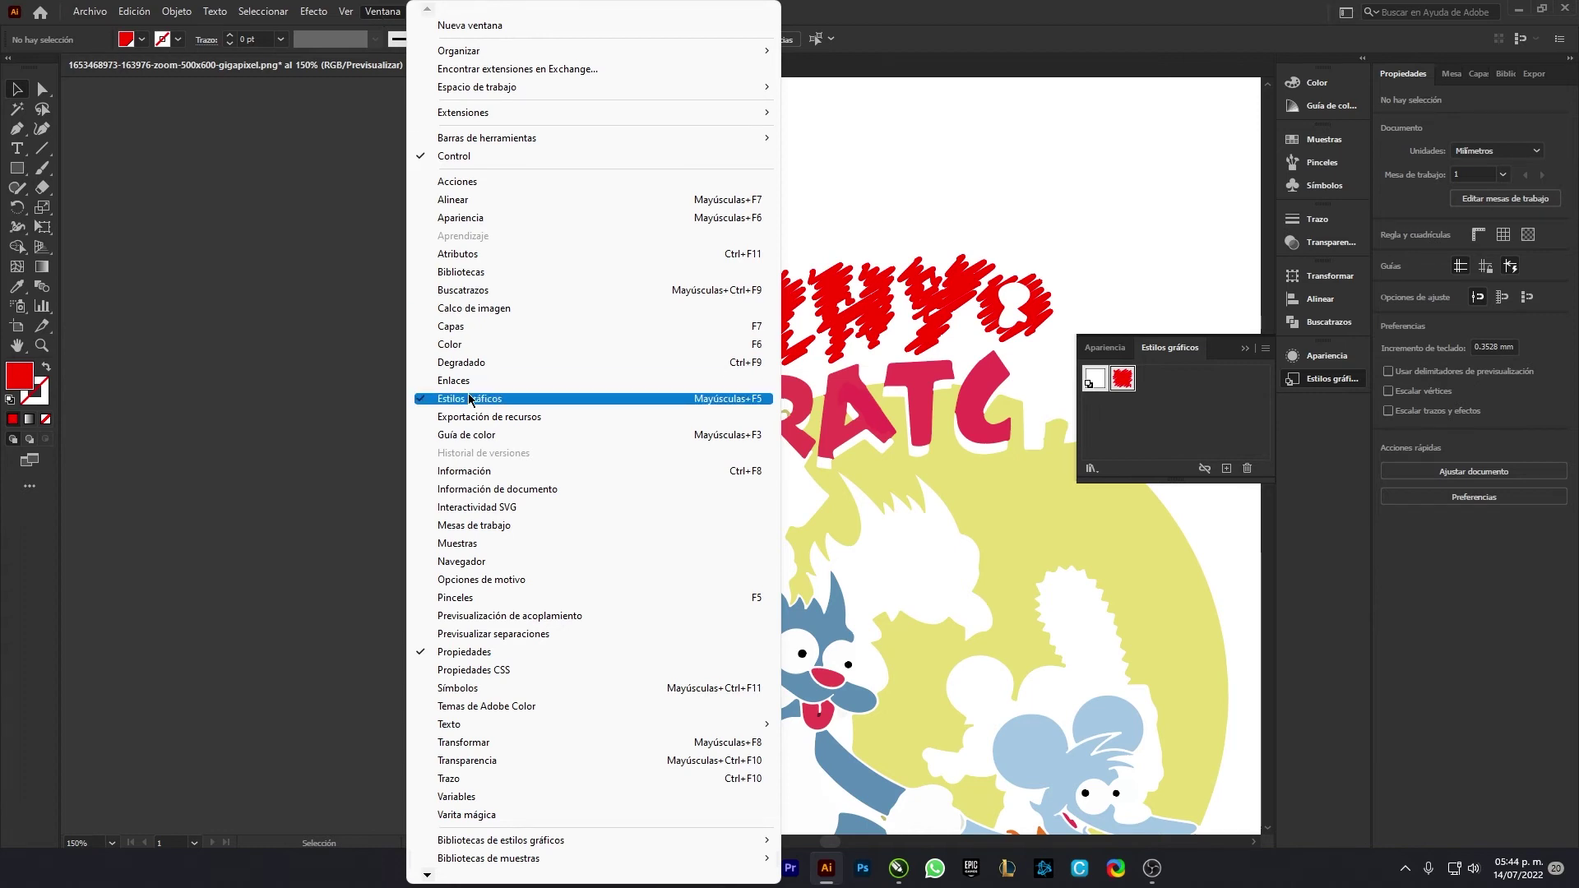
# - Inspect the C letter's appearance attributes, then collapse the floating Appearance panel into the dock
pyautogui.click(1518, 365)
pyautogui.click(979, 399)
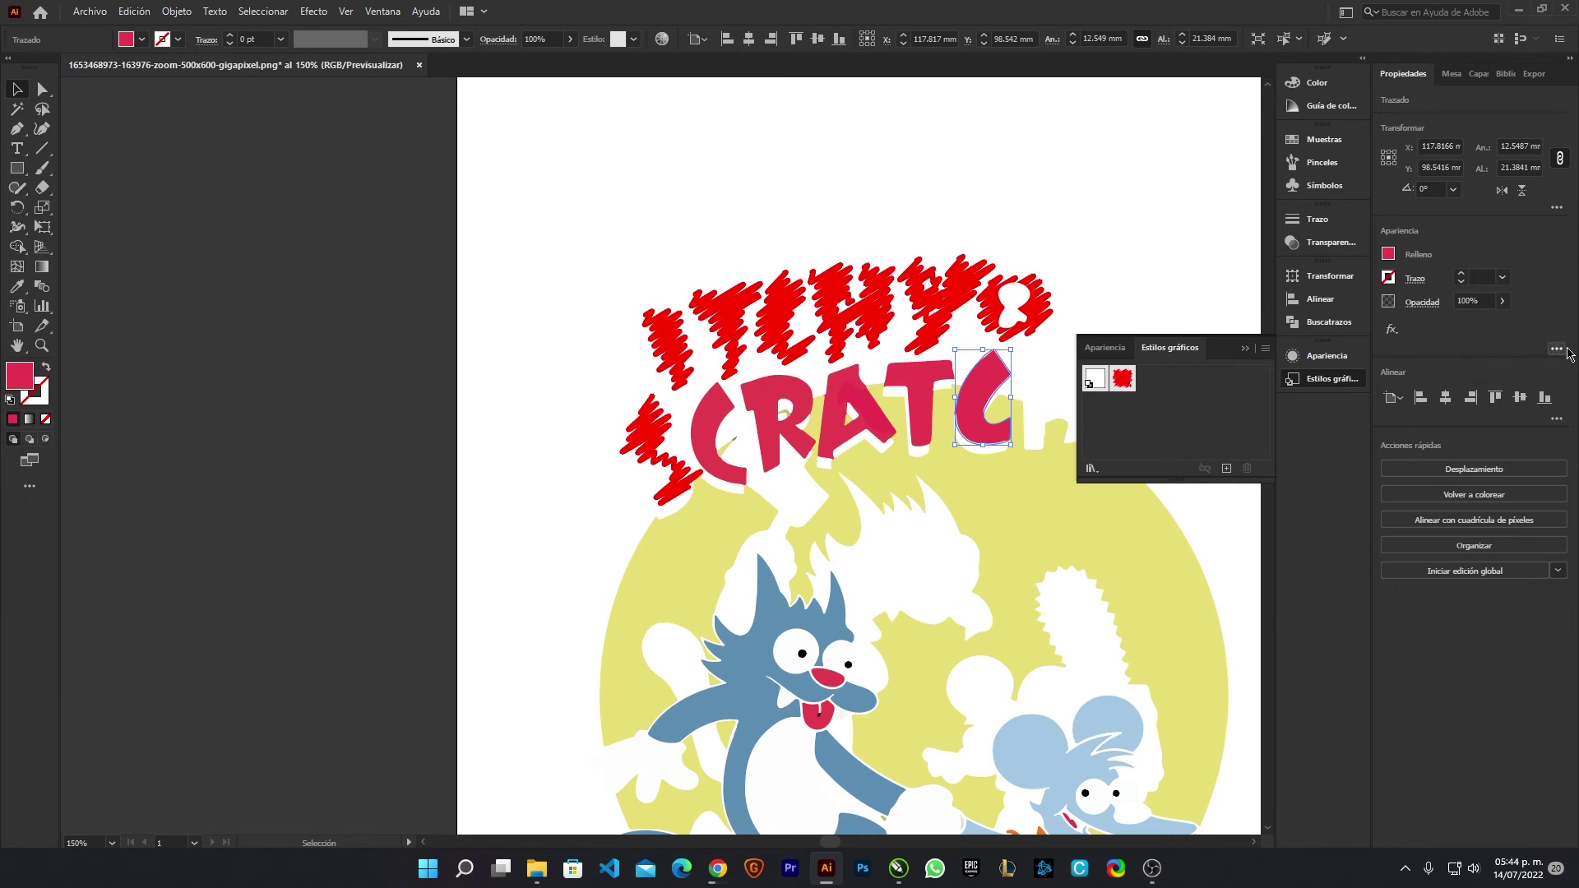
pyautogui.click(1116, 352)
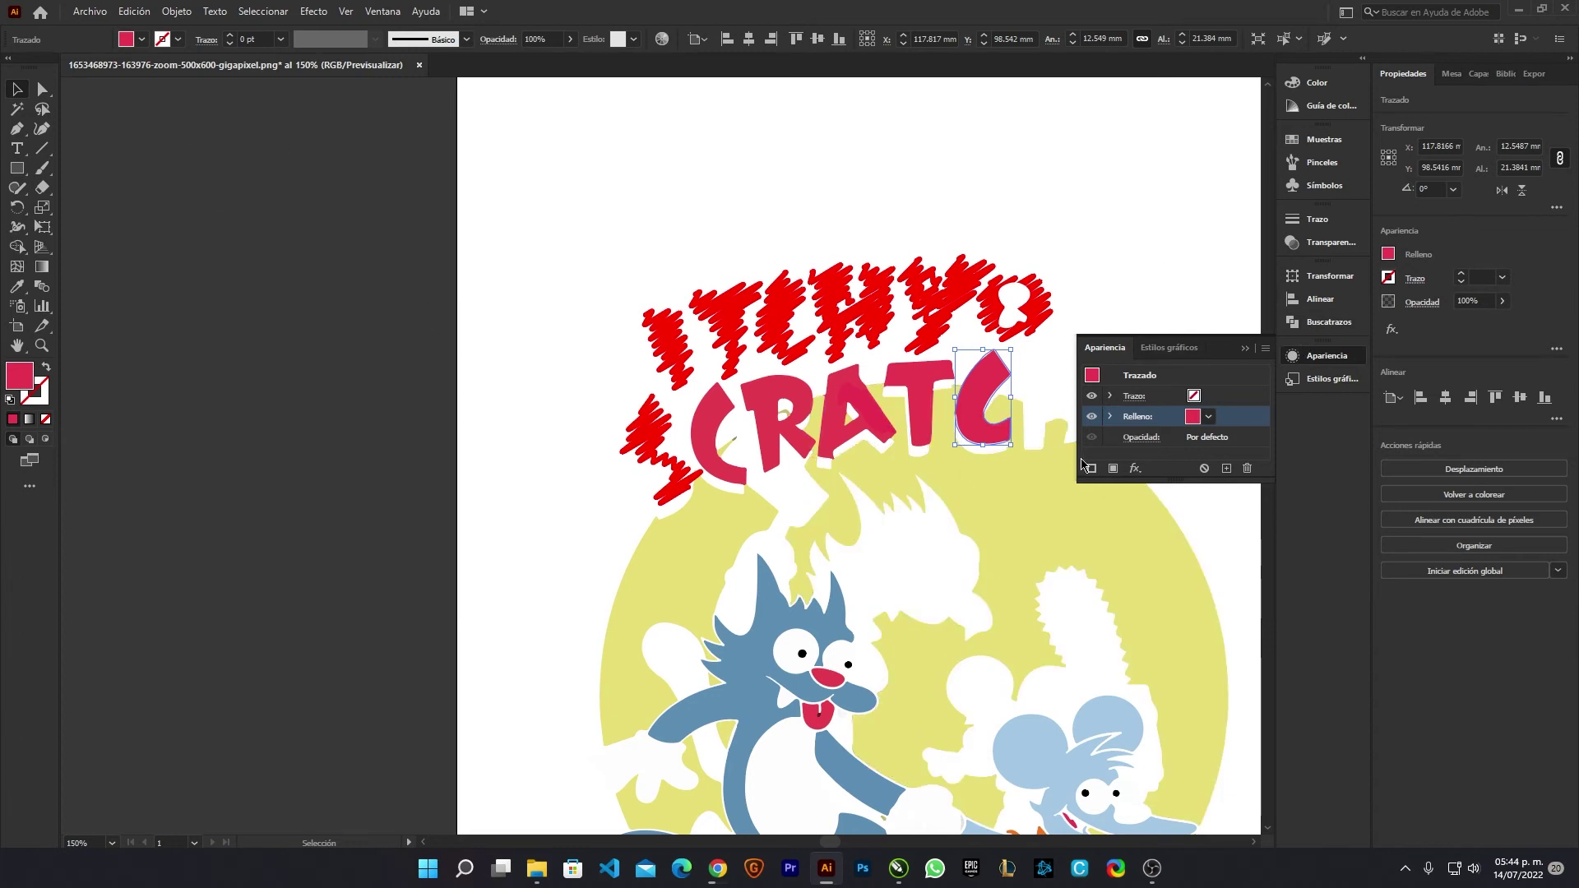
pyautogui.click(1244, 348)
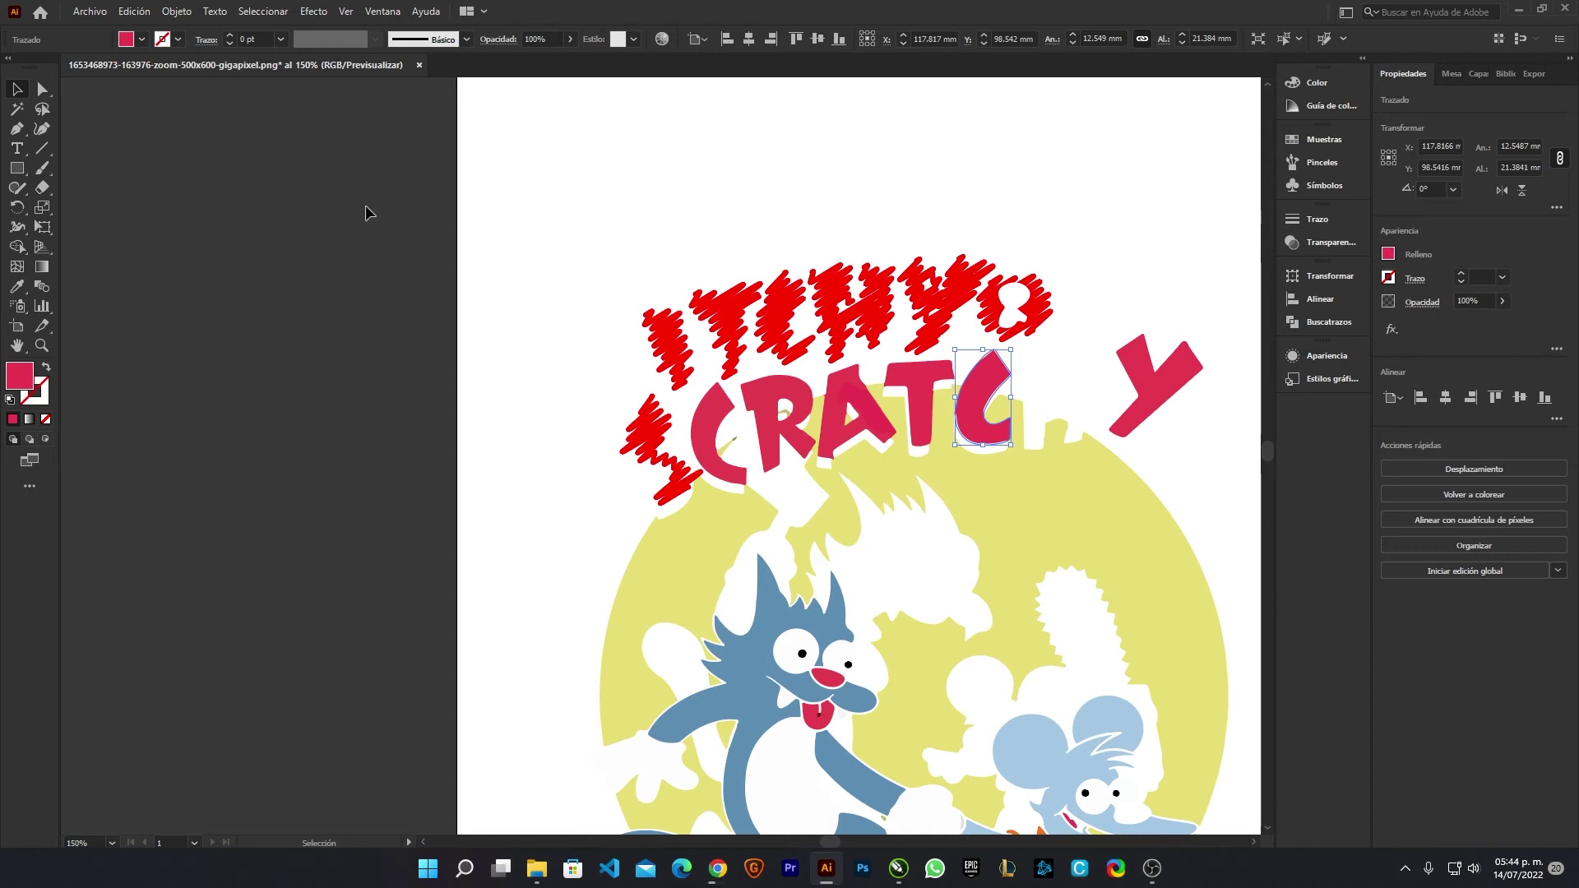
pyautogui.click(1122, 541)
# - Zoom out and back to 150% on the yellow shape, then open Effect > Distort & Transform
pyautogui.scroll(-2, 1071, 436)
pyautogui.scroll(-2, 1074, 475)
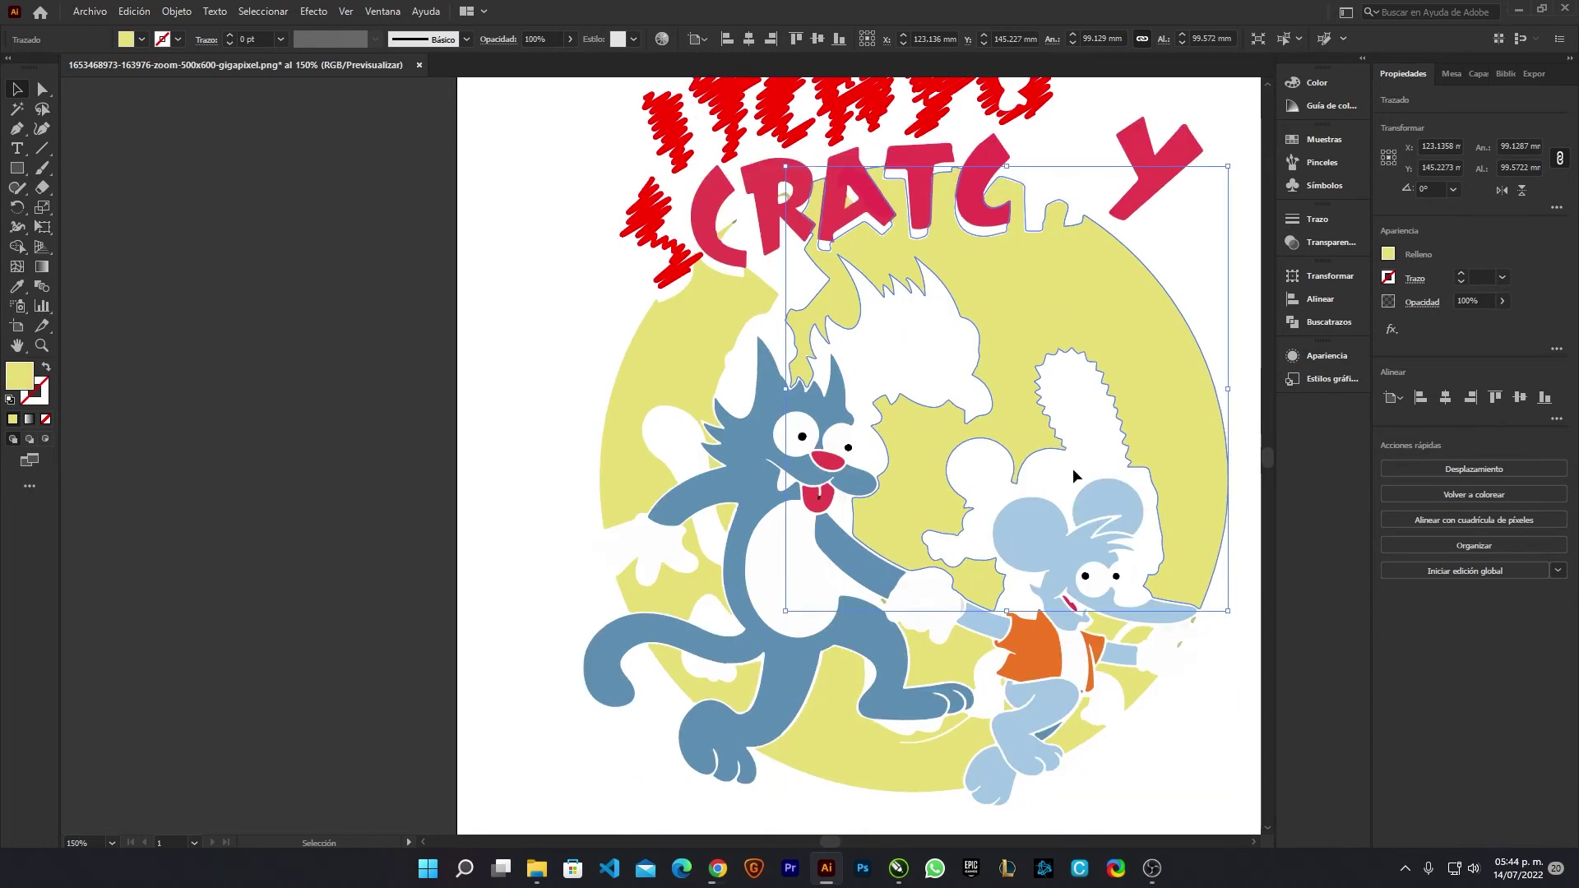
pyautogui.keyDown('alt'); pyautogui.scroll(-1, 1075, 475); pyautogui.keyUp('alt')
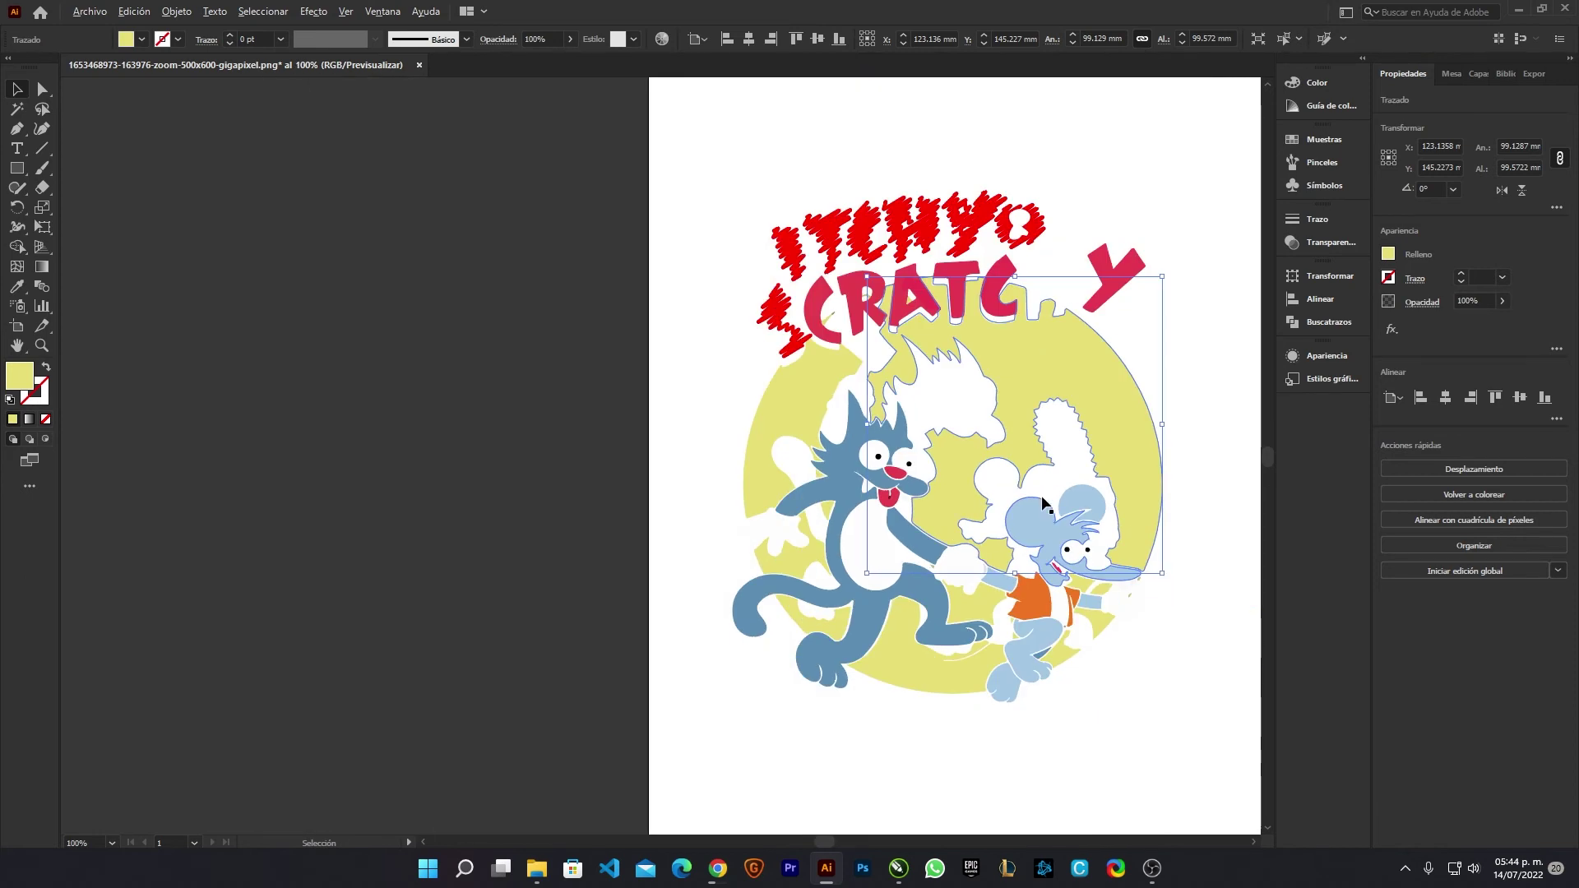
pyautogui.keyDown('alt'); pyautogui.scroll(2, 1043, 502); pyautogui.keyUp('alt')
pyautogui.keyDown('alt'); pyautogui.scroll(-1, 1103, 386); pyautogui.keyUp('alt')
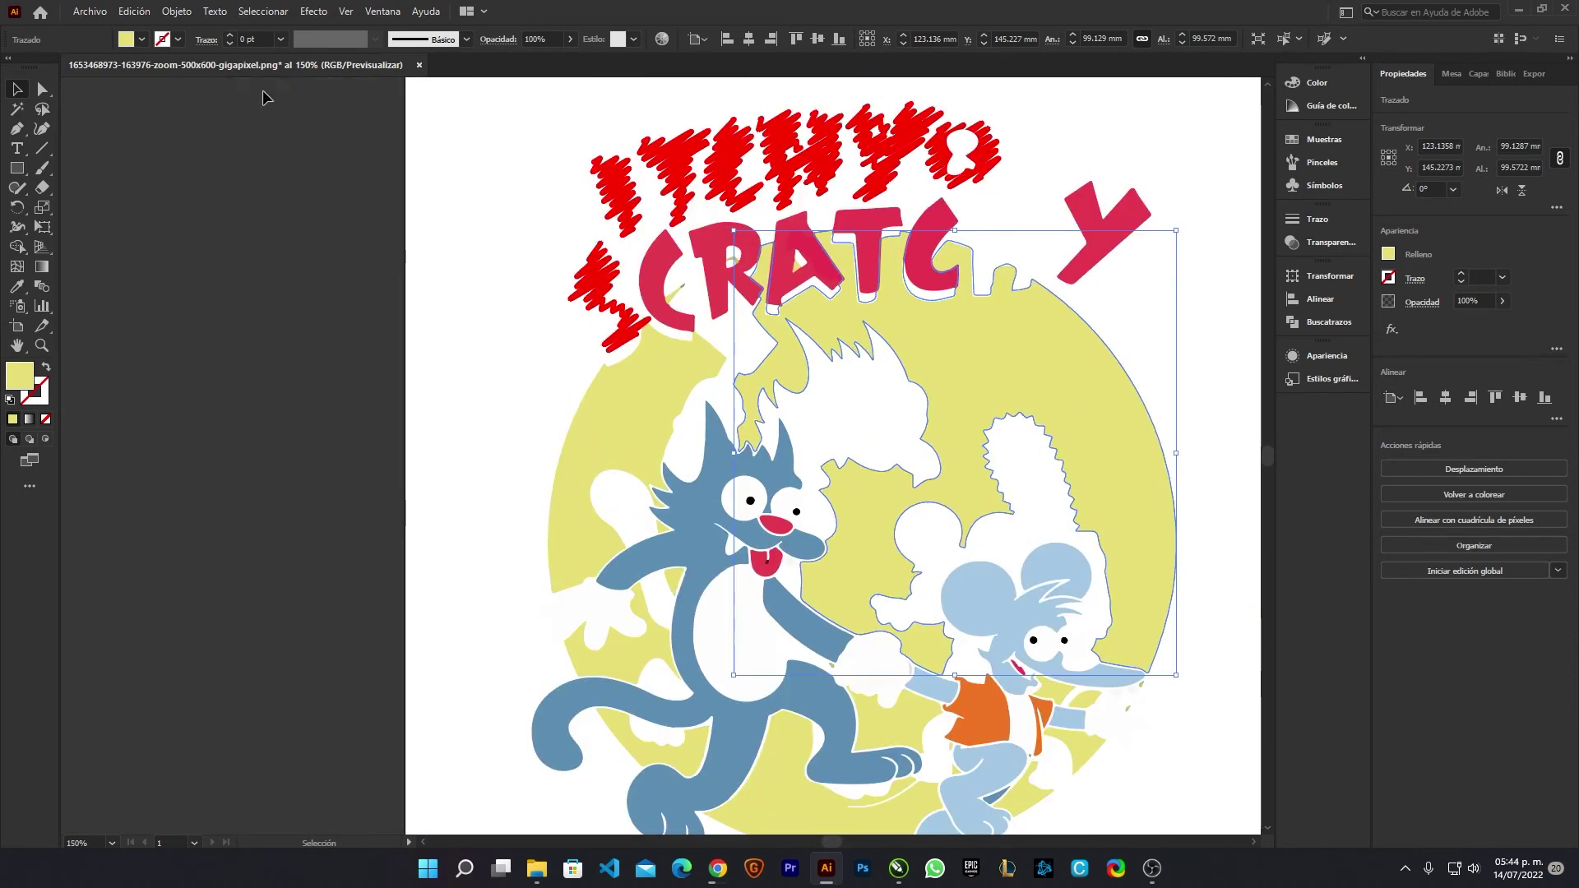
pyautogui.click(314, 11)
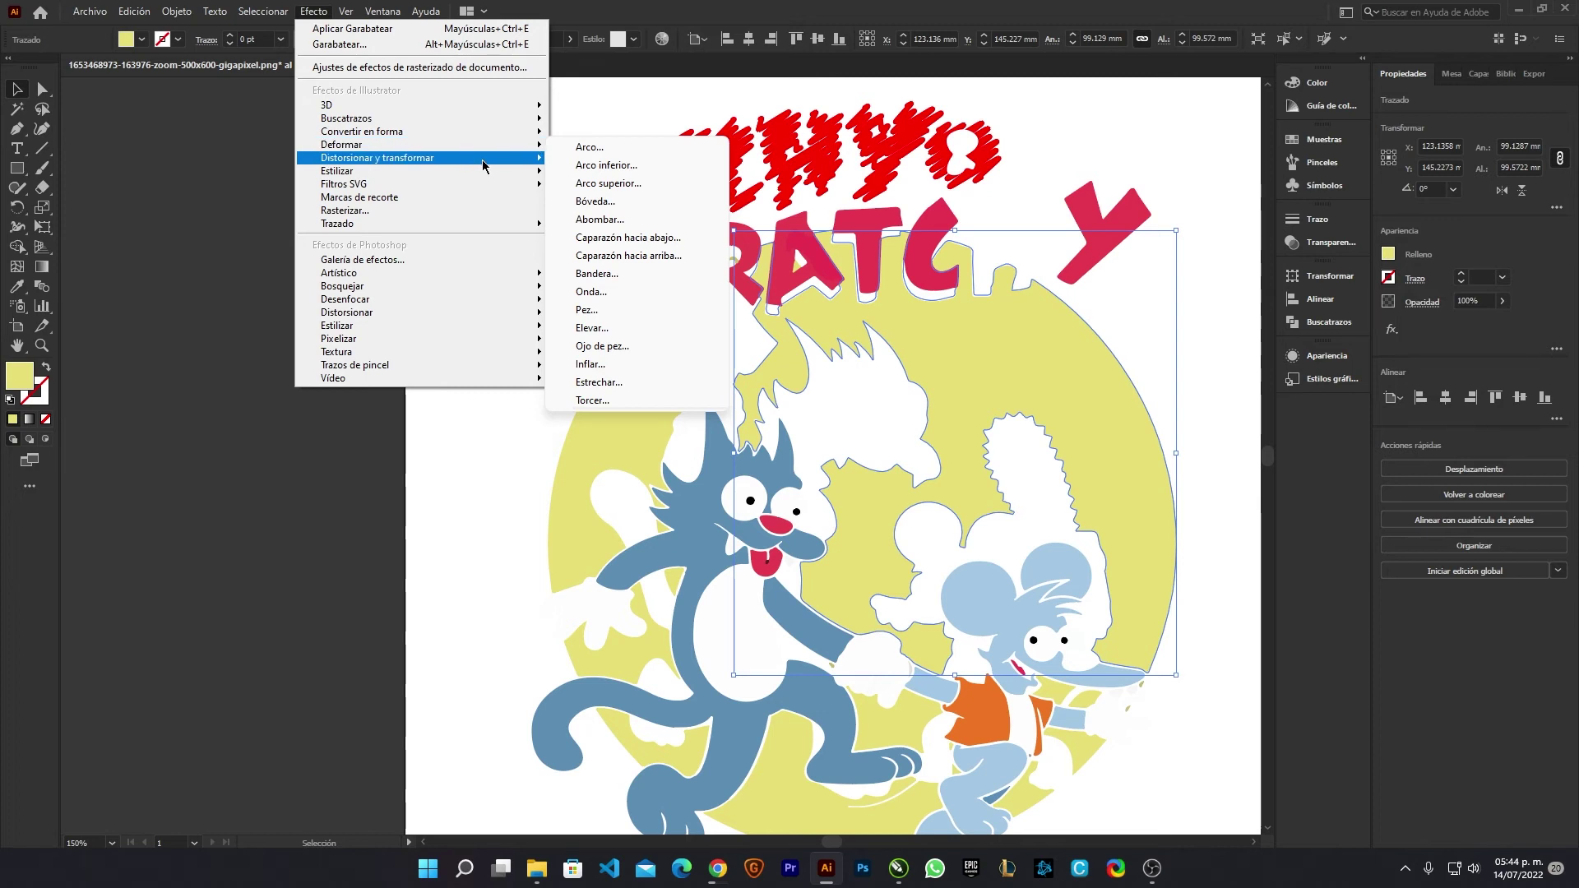
pyautogui.moveTo(377, 158)
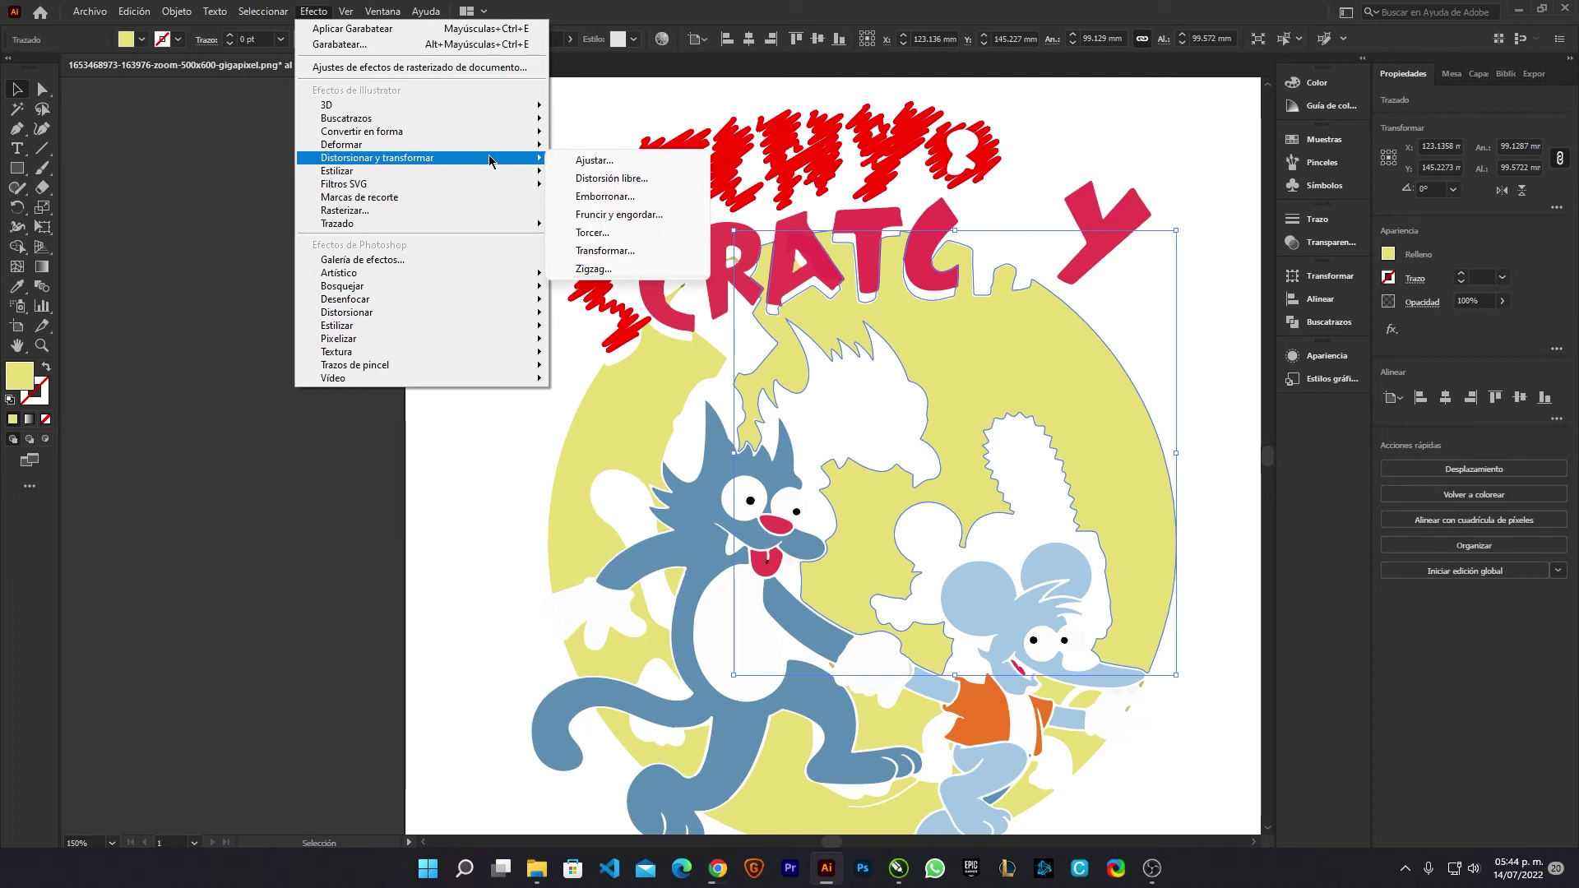
pyautogui.click(658, 180)
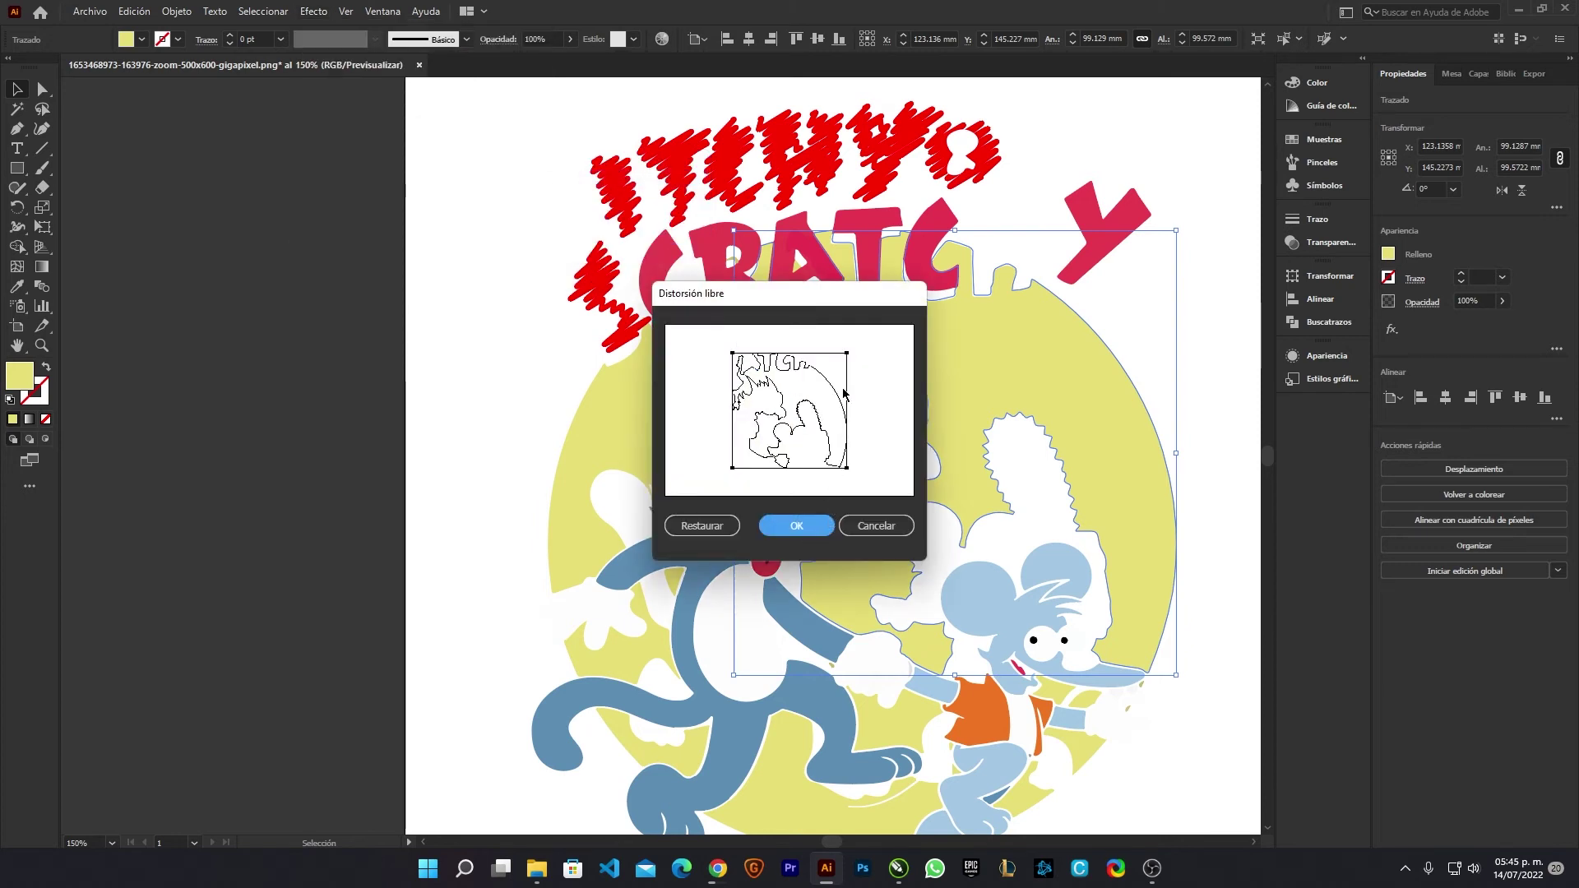
pyautogui.moveTo(852, 358); pyautogui.dragTo(732, 354)
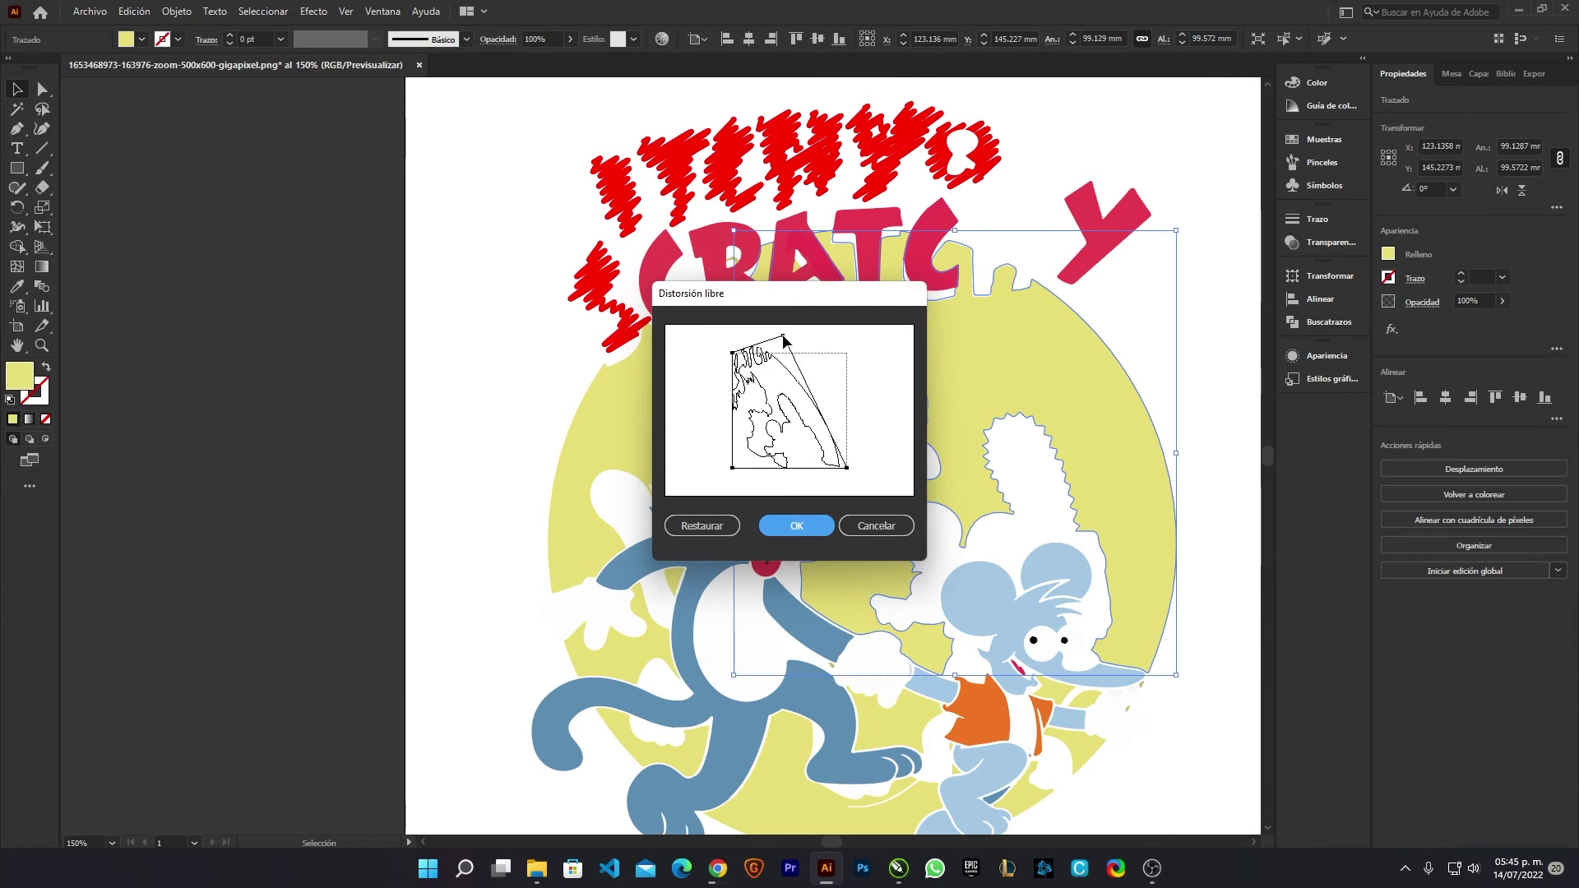
pyautogui.moveTo(732, 467)
pyautogui.mouseDown()
pyautogui.moveTo(691, 475)
pyautogui.moveTo(732, 467)
pyautogui.mouseUp()
pyautogui.moveTo(732, 354)
pyautogui.mouseDown()
pyautogui.moveTo(871, 493)
pyautogui.moveTo(855, 353)
pyautogui.moveTo(853, 485)
pyautogui.moveTo(811, 353)
pyautogui.mouseUp()
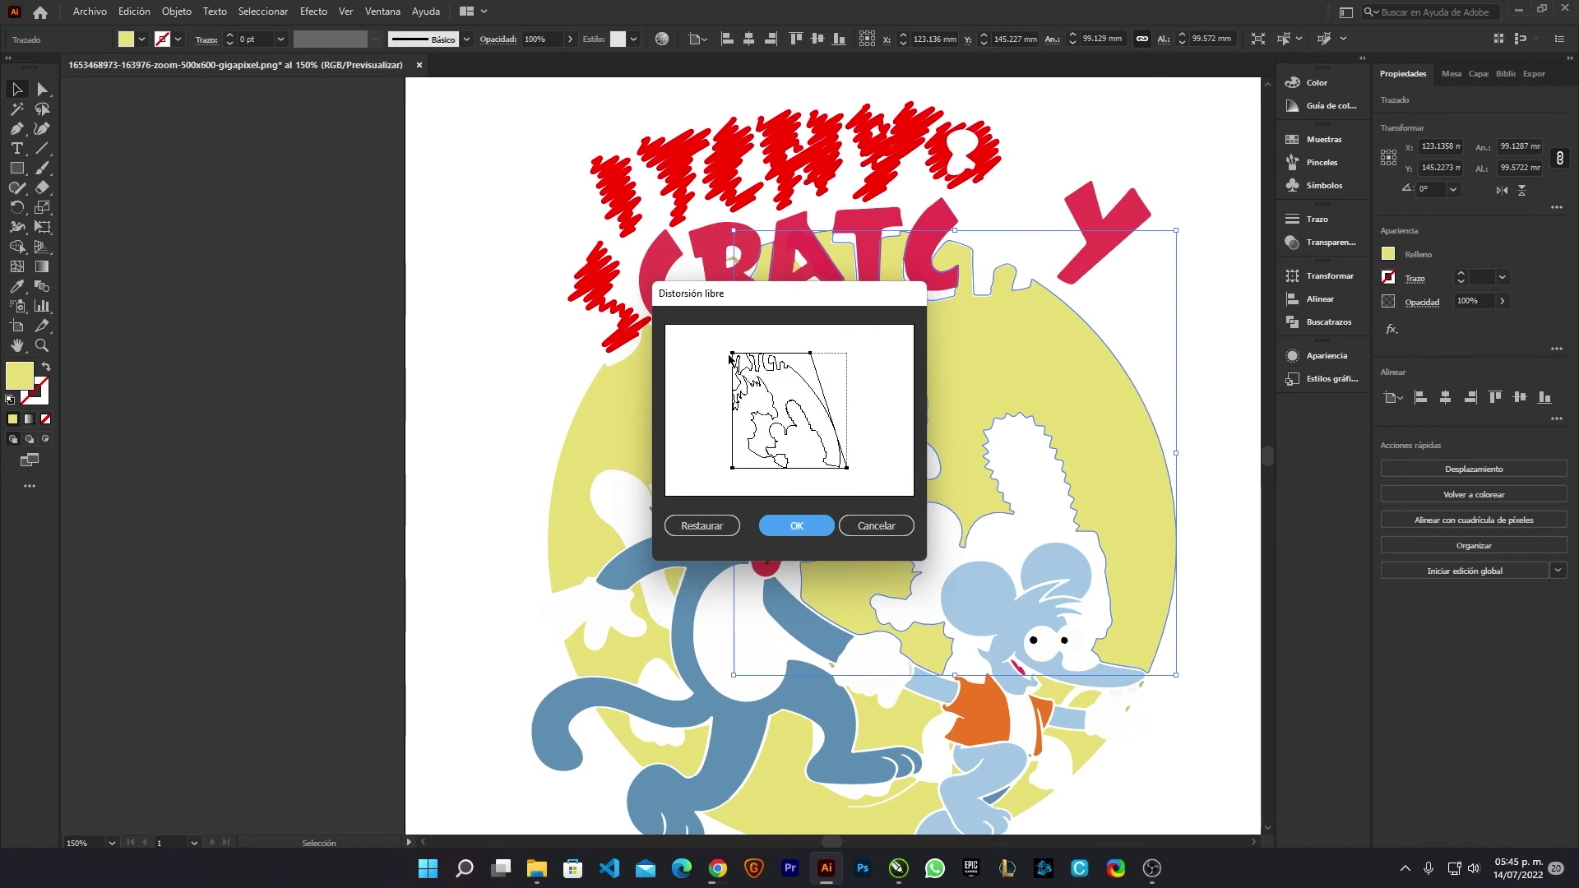
pyautogui.moveTo(731, 359)
pyautogui.mouseDown()
pyautogui.moveTo(681, 398)
pyautogui.moveTo(782, 352)
pyautogui.moveTo(763, 344)
pyautogui.mouseUp()
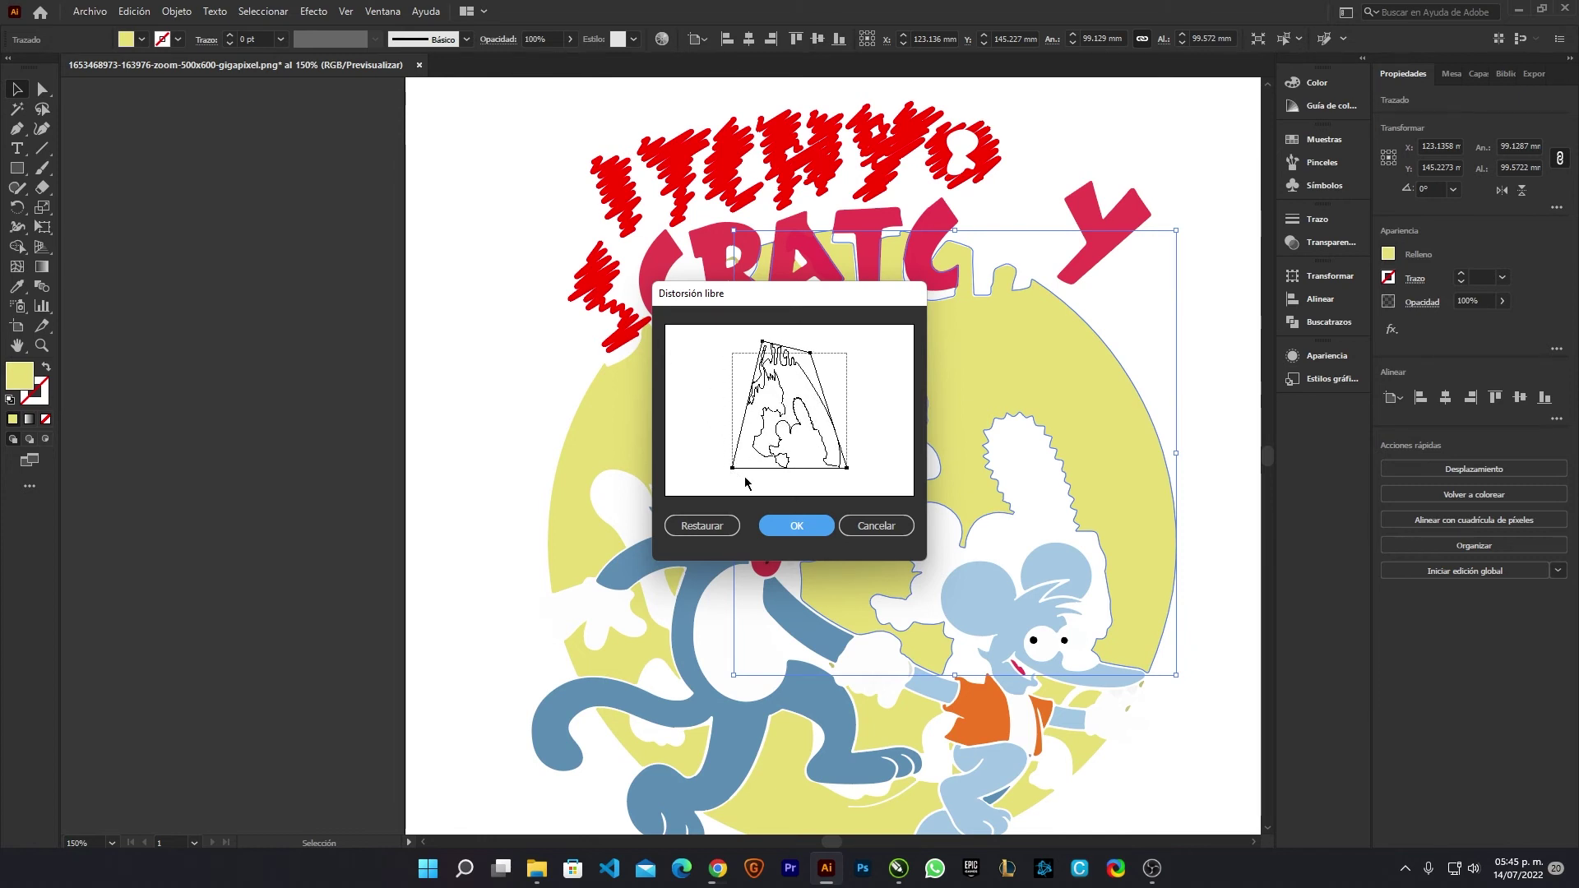
pyautogui.moveTo(733, 467); pyautogui.dragTo(789, 470)
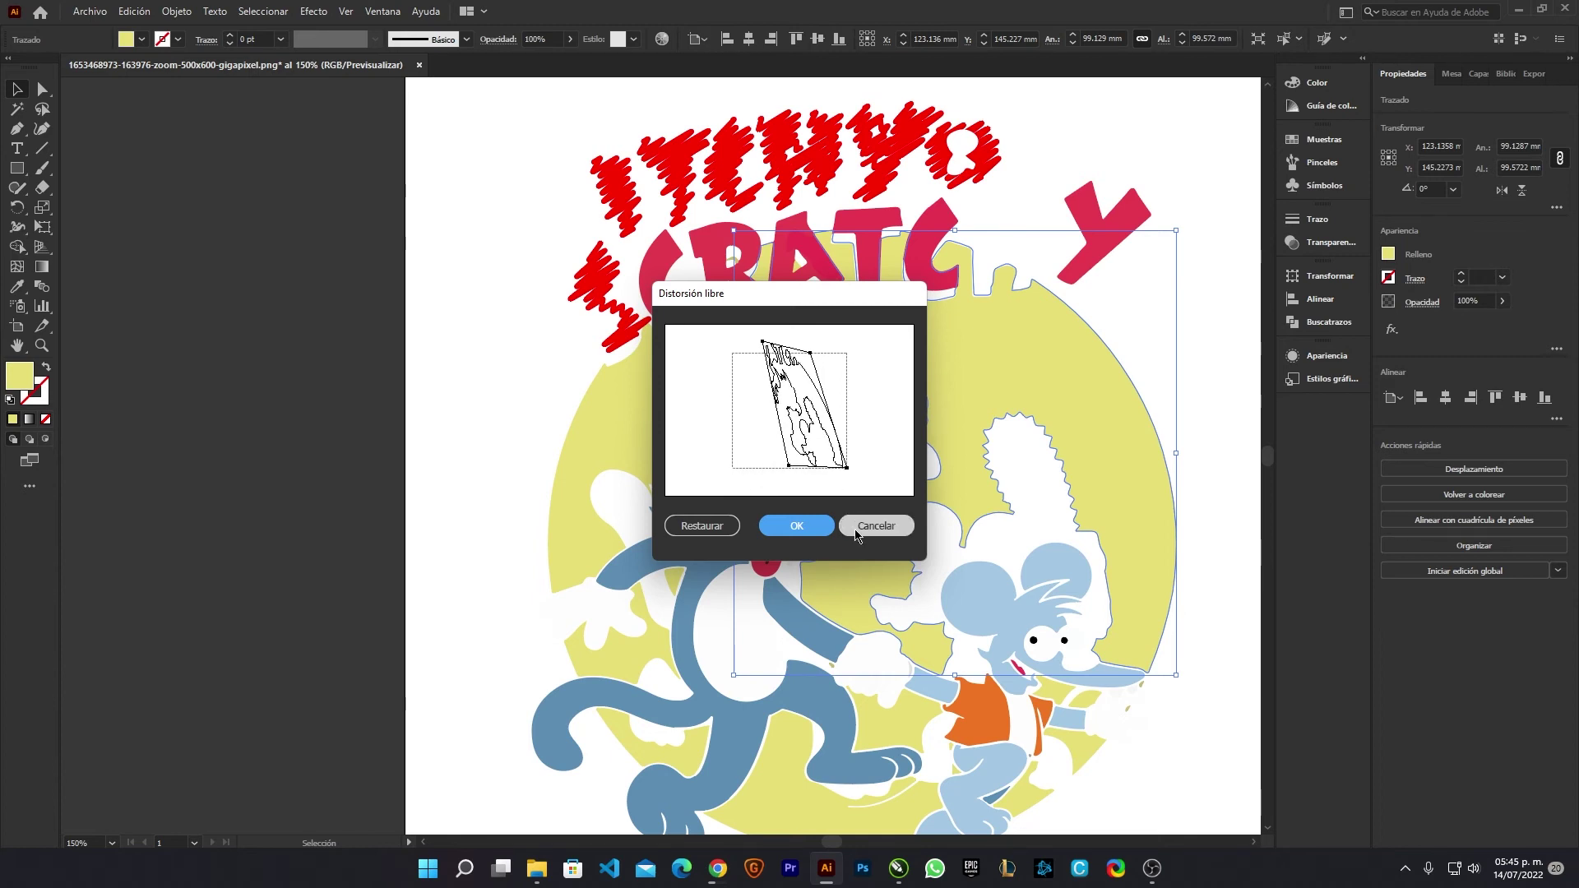
pyautogui.click(875, 526)
pyautogui.click(313, 12)
pyautogui.moveTo(376, 158)
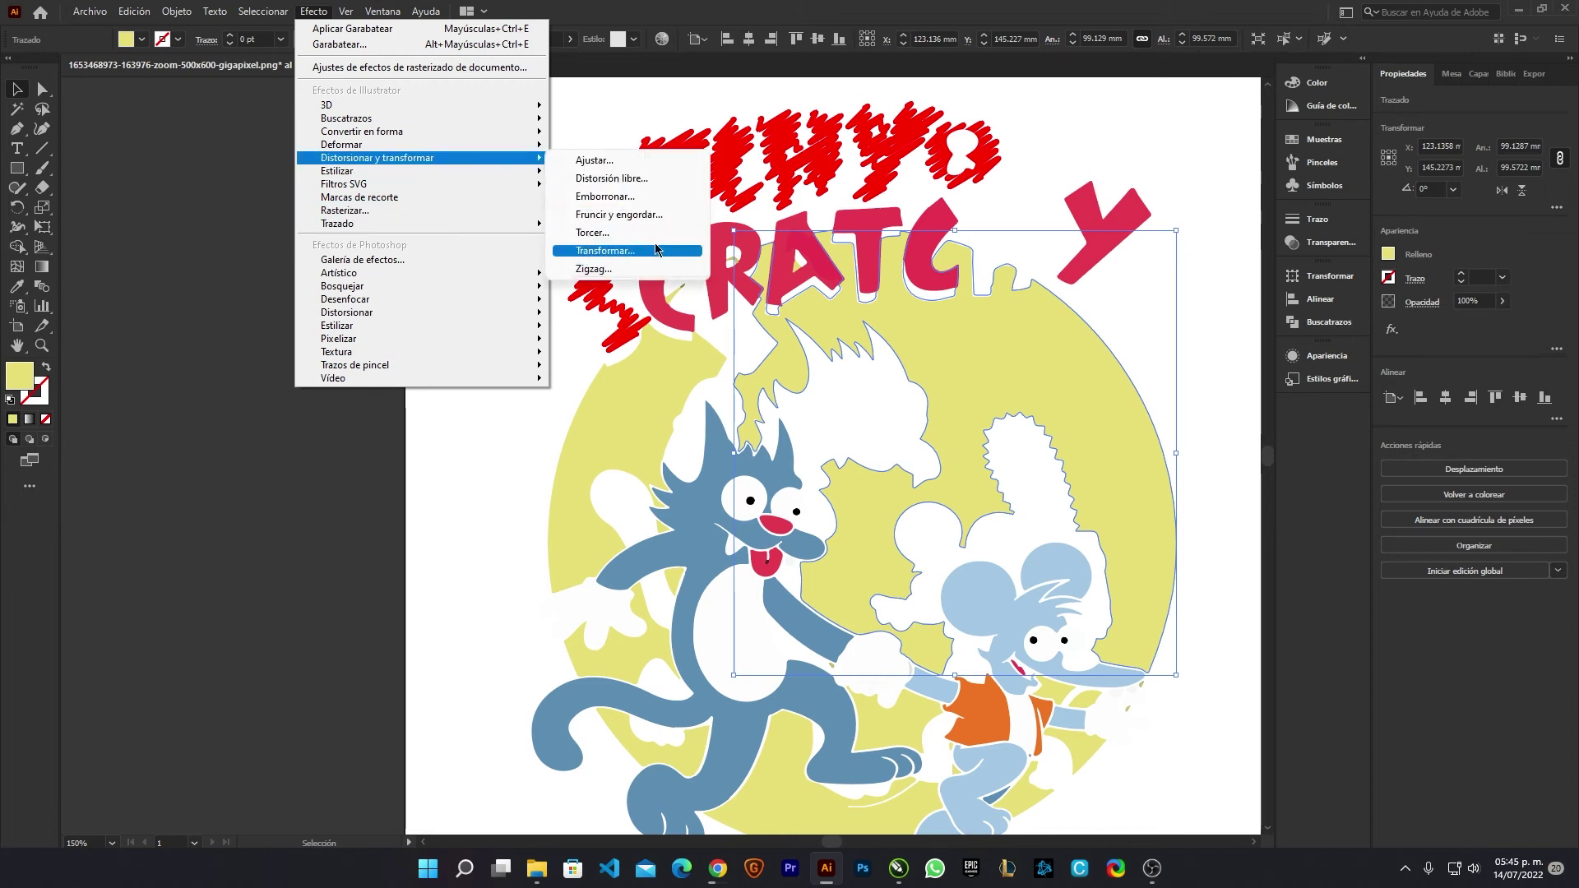
# - Set Roughen on the yellow shape to 17% size, 18/in detail and Corner points
pyautogui.click(660, 201)
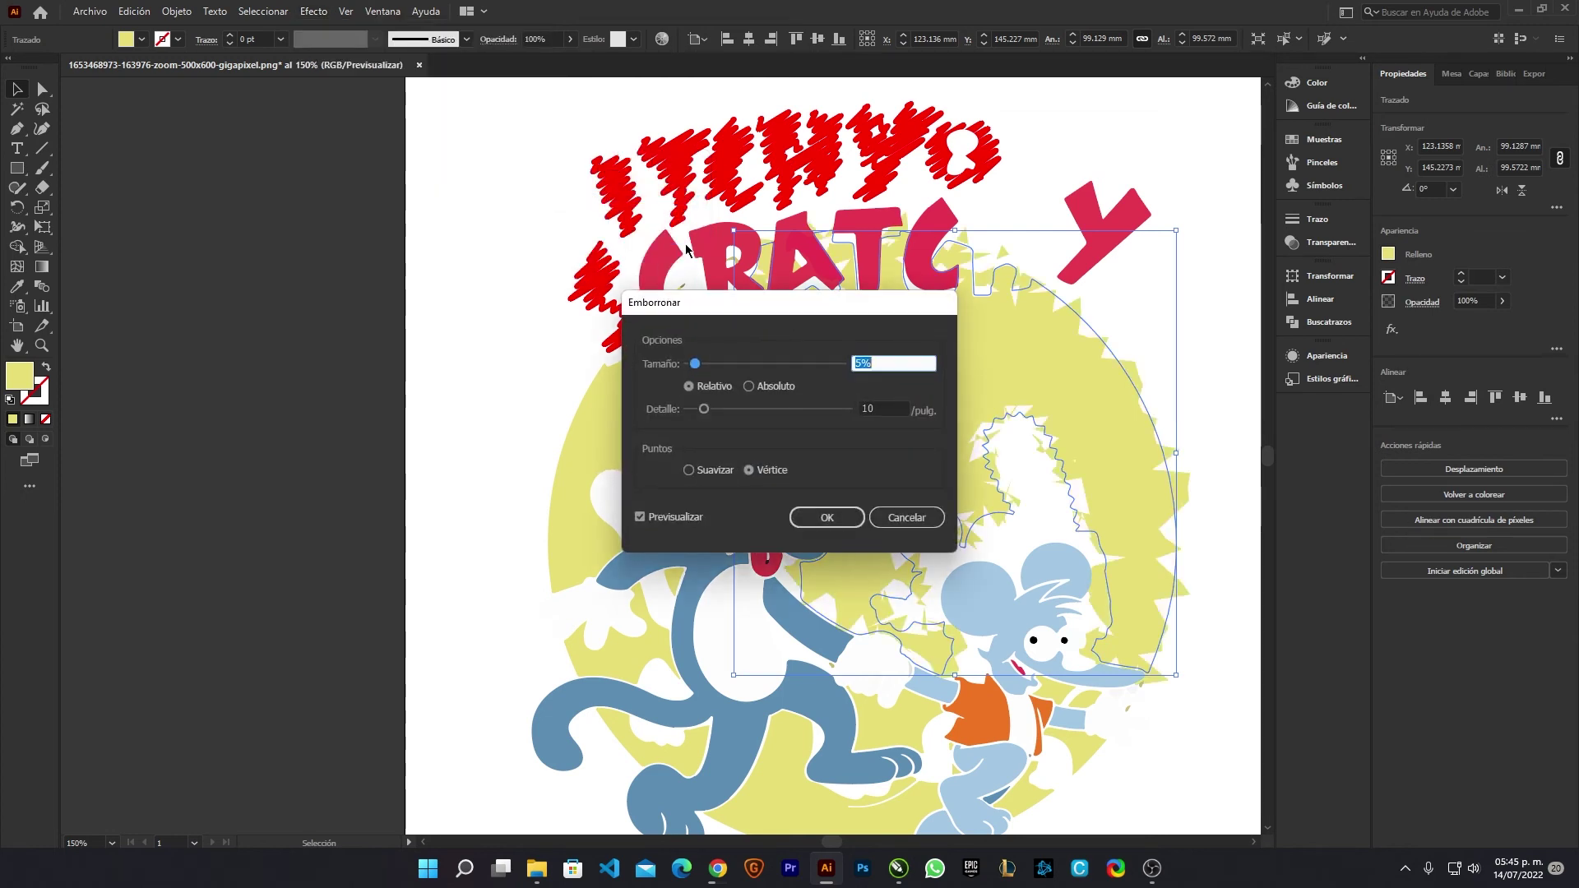
pyautogui.moveTo(878, 311)
pyautogui.mouseDown()
pyautogui.moveTo(734, 308)
pyautogui.moveTo(507, 201)
pyautogui.mouseUp()
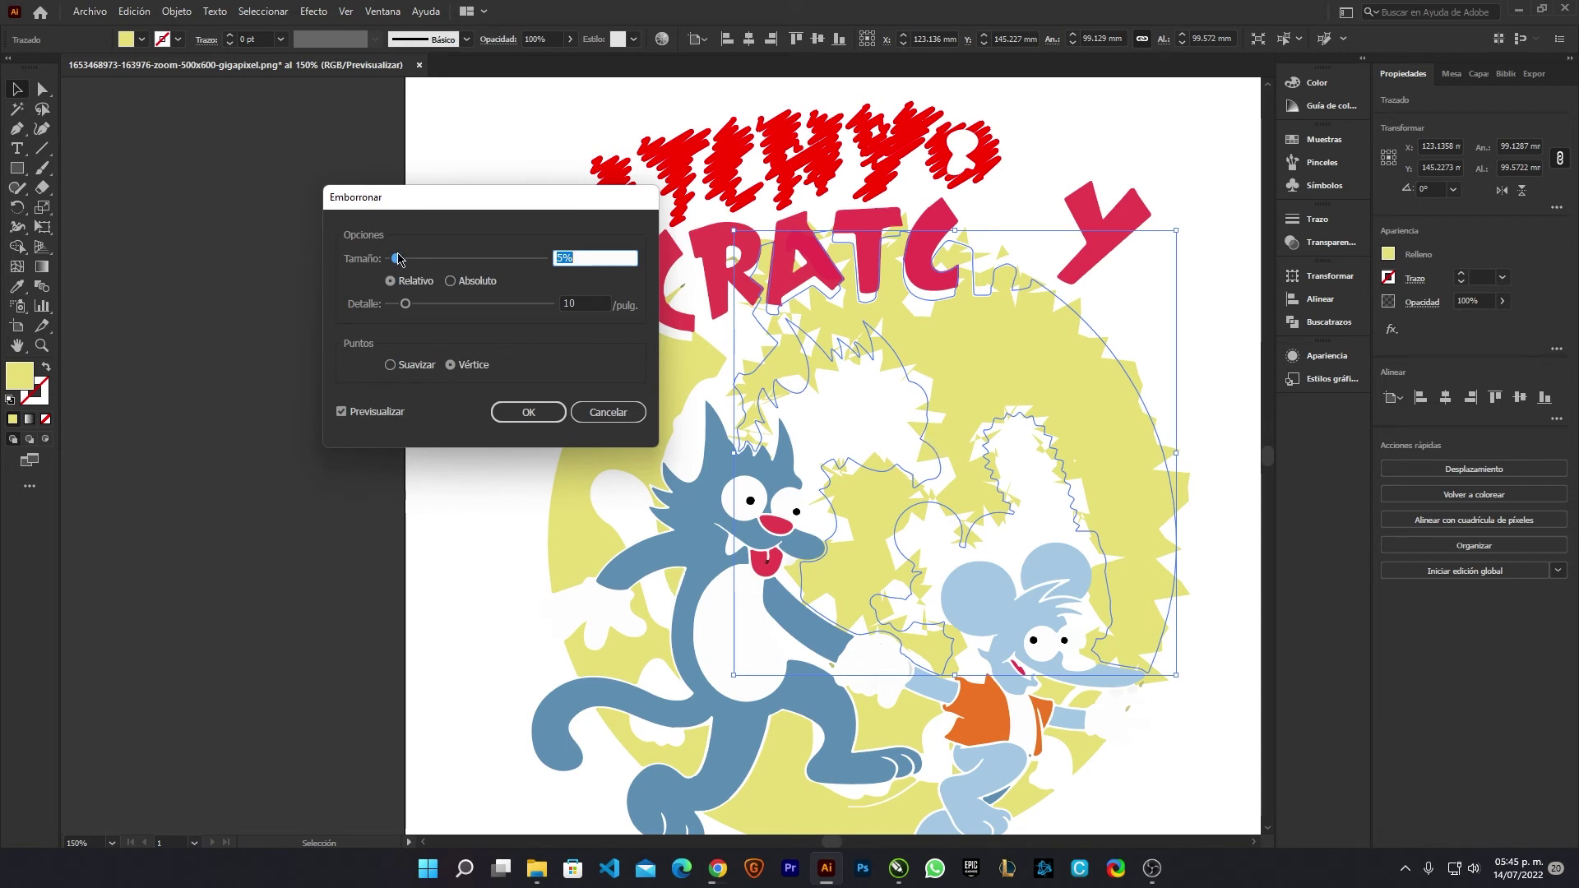
pyautogui.moveTo(397, 259); pyautogui.dragTo(427, 259)
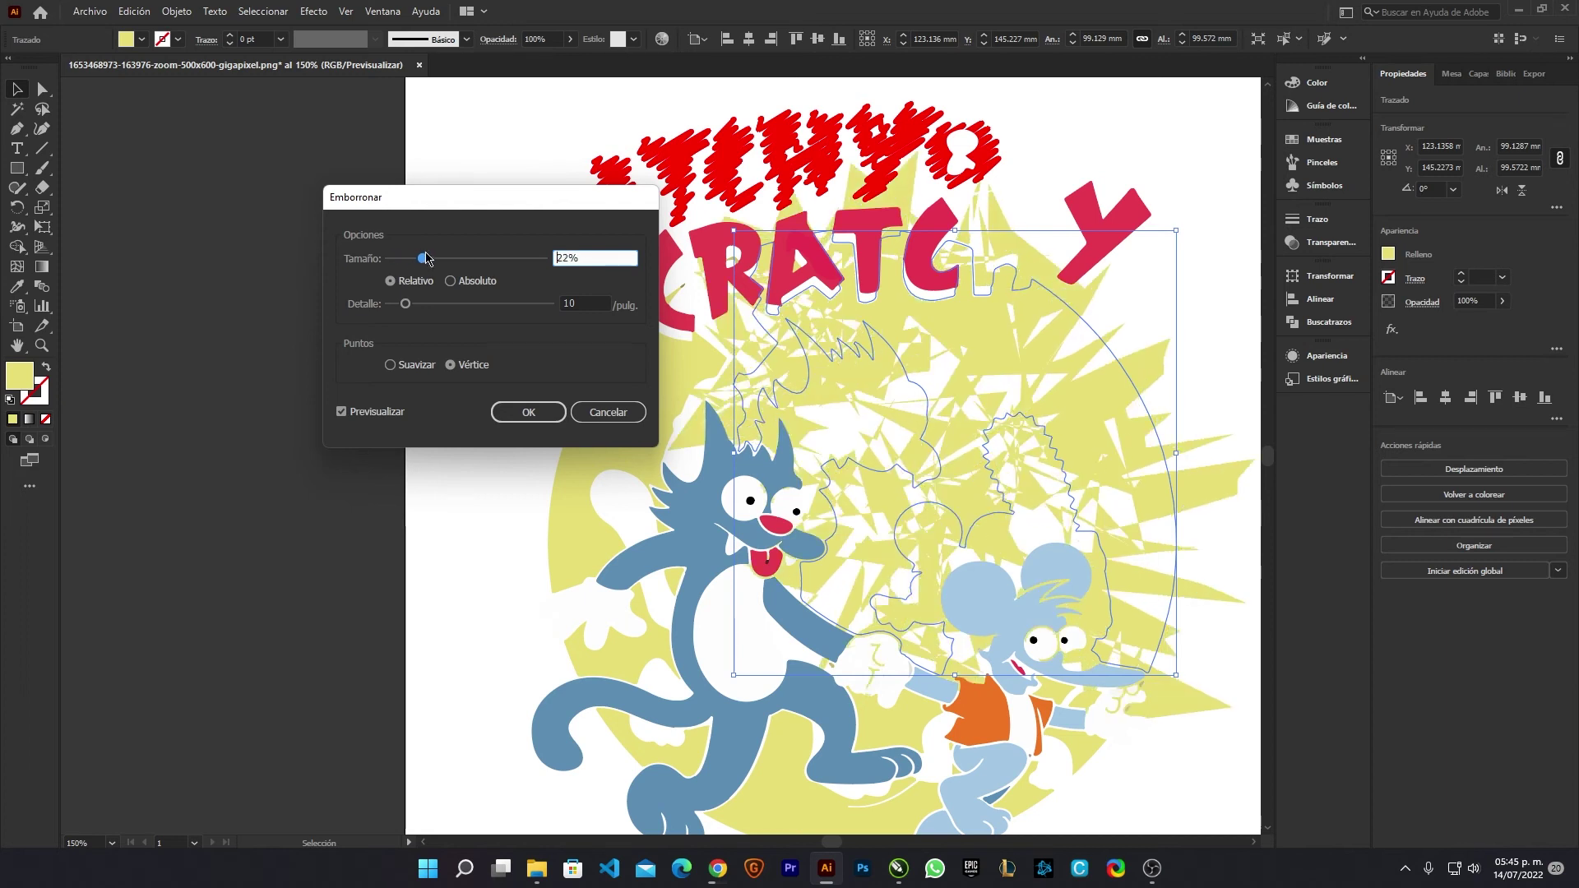
pyautogui.moveTo(405, 304); pyautogui.dragTo(441, 304)
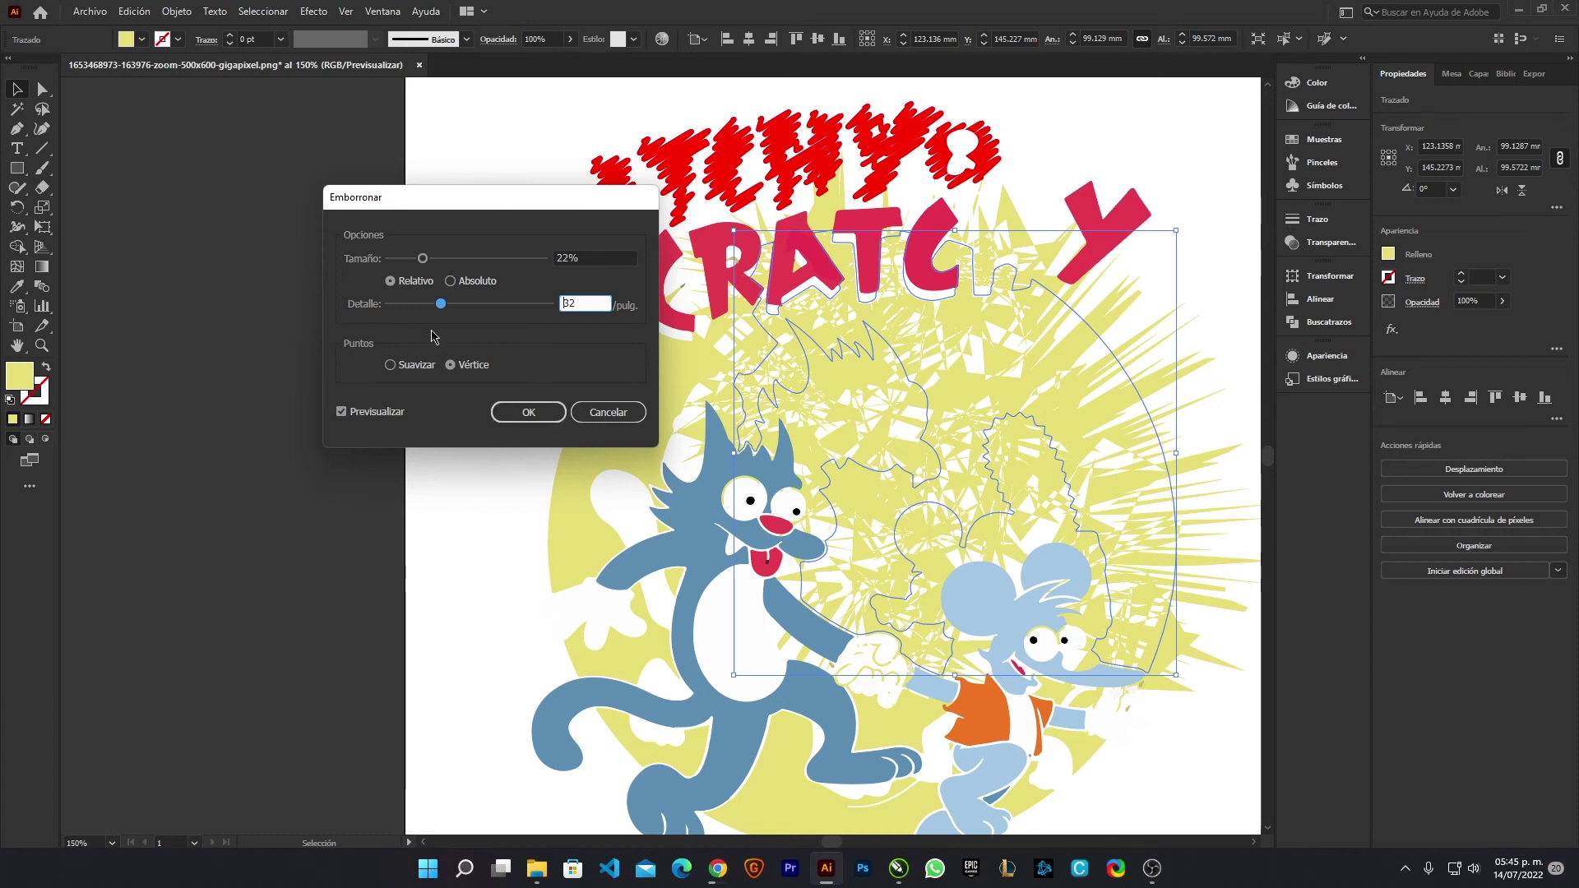
pyautogui.moveTo(441, 305); pyautogui.dragTo(547, 304)
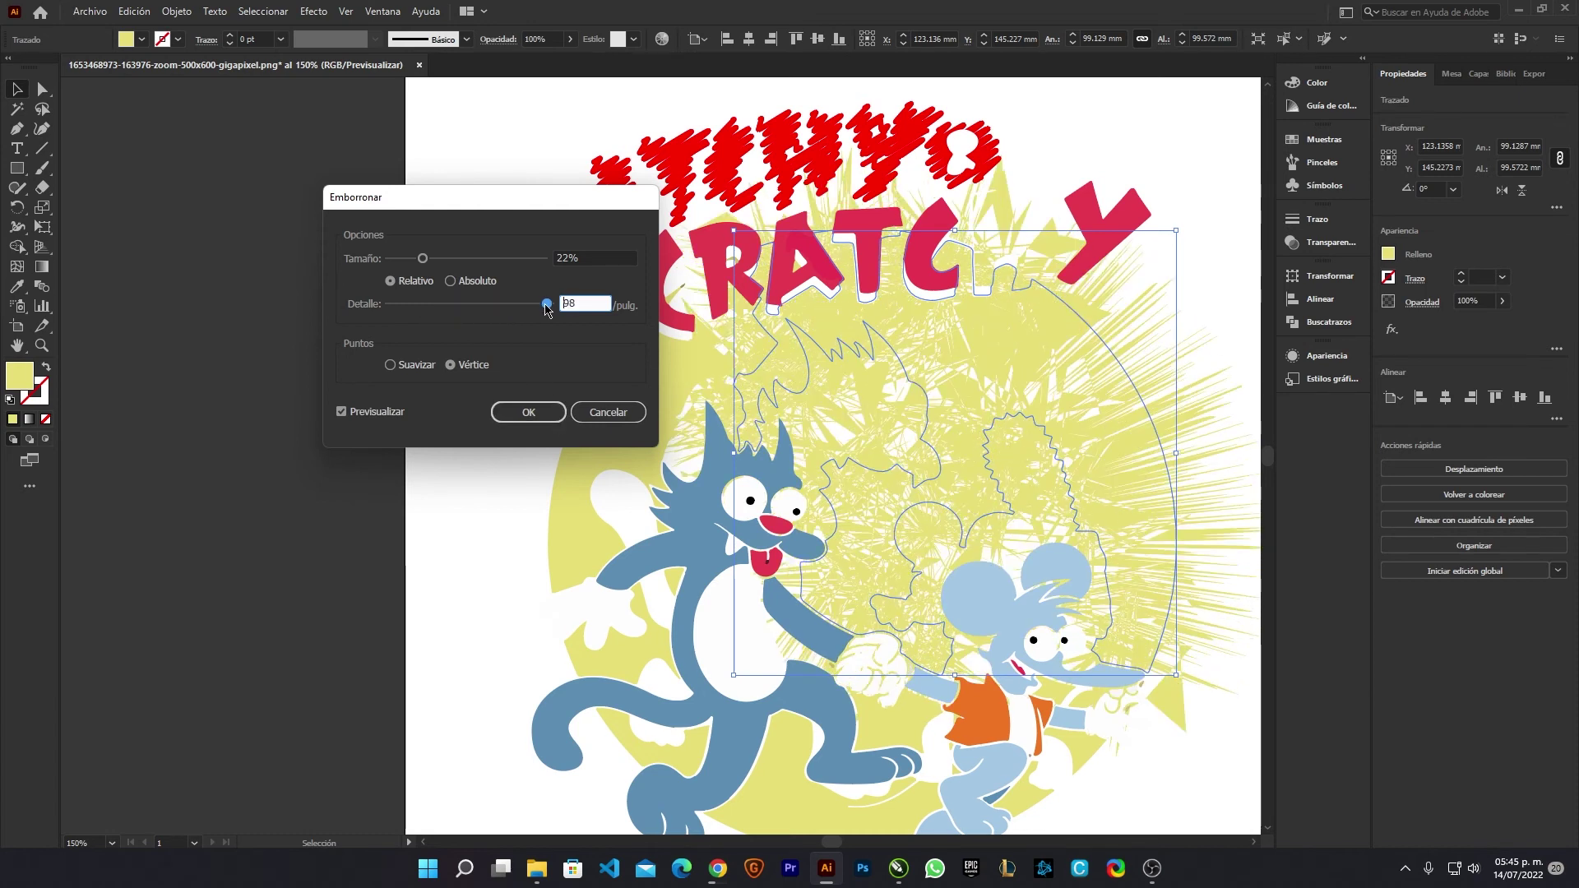
pyautogui.moveTo(422, 259)
pyautogui.mouseDown()
pyautogui.moveTo(476, 259)
pyautogui.moveTo(417, 259)
pyautogui.mouseUp()
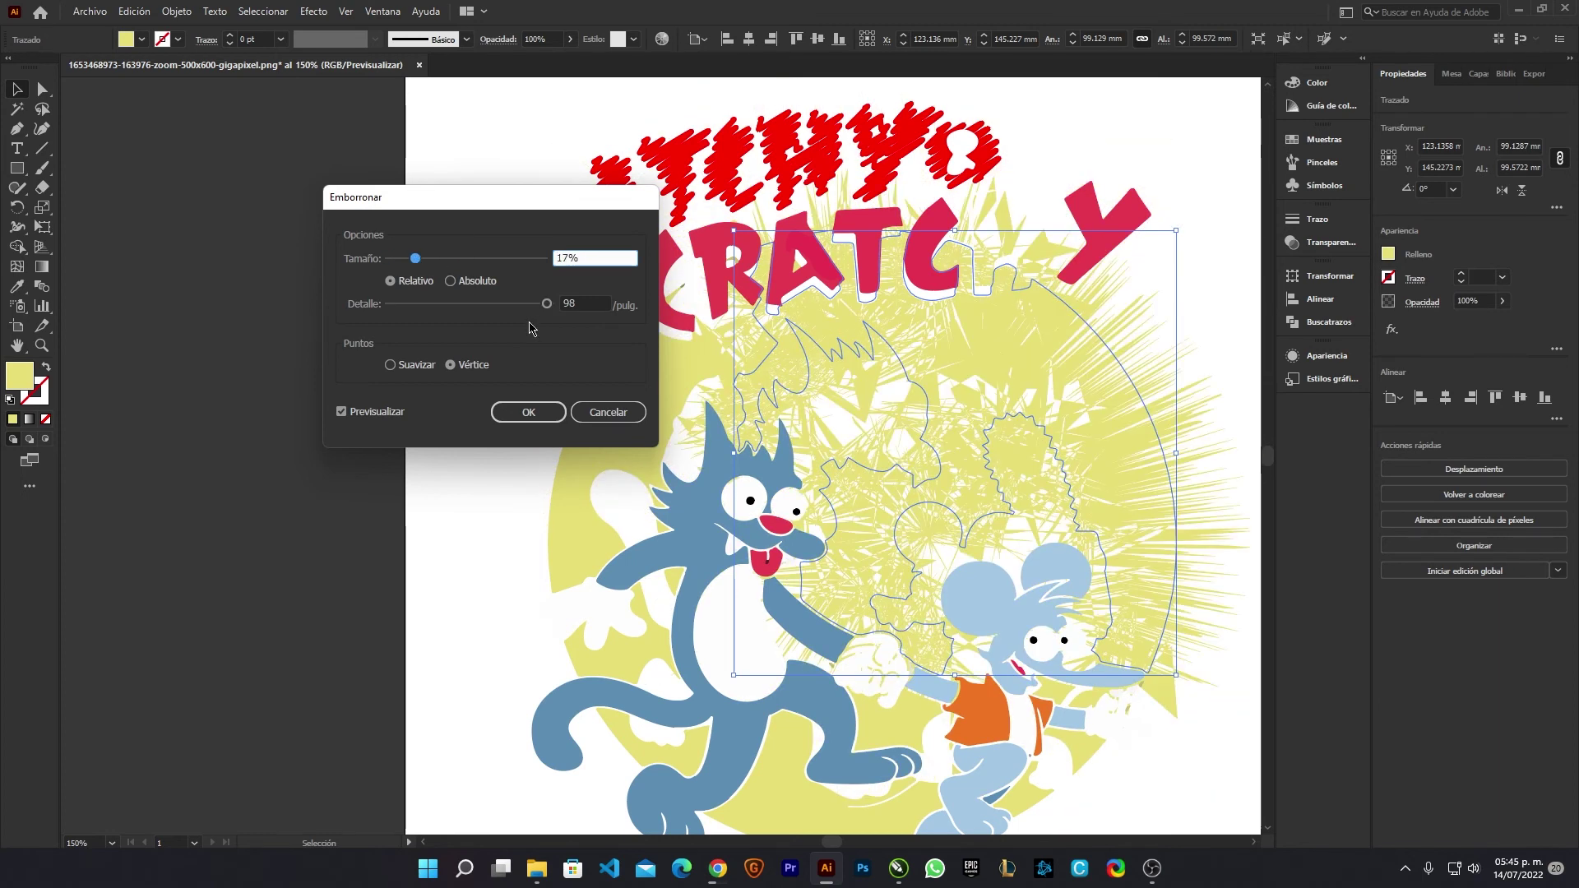
pyautogui.moveTo(547, 303); pyautogui.dragTo(420, 304)
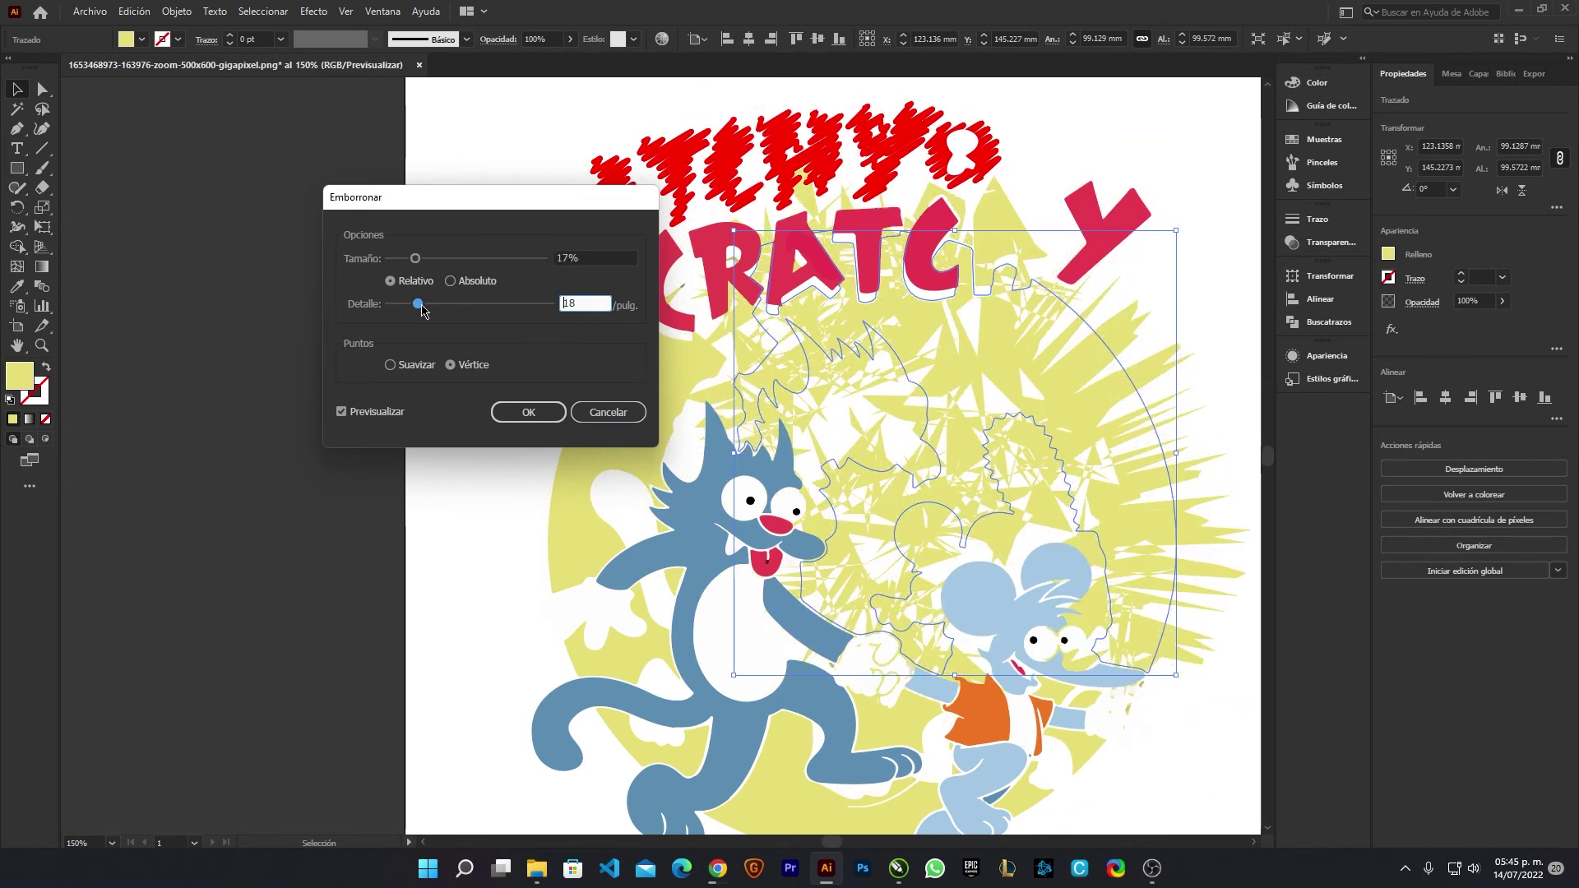
pyautogui.click(395, 366)
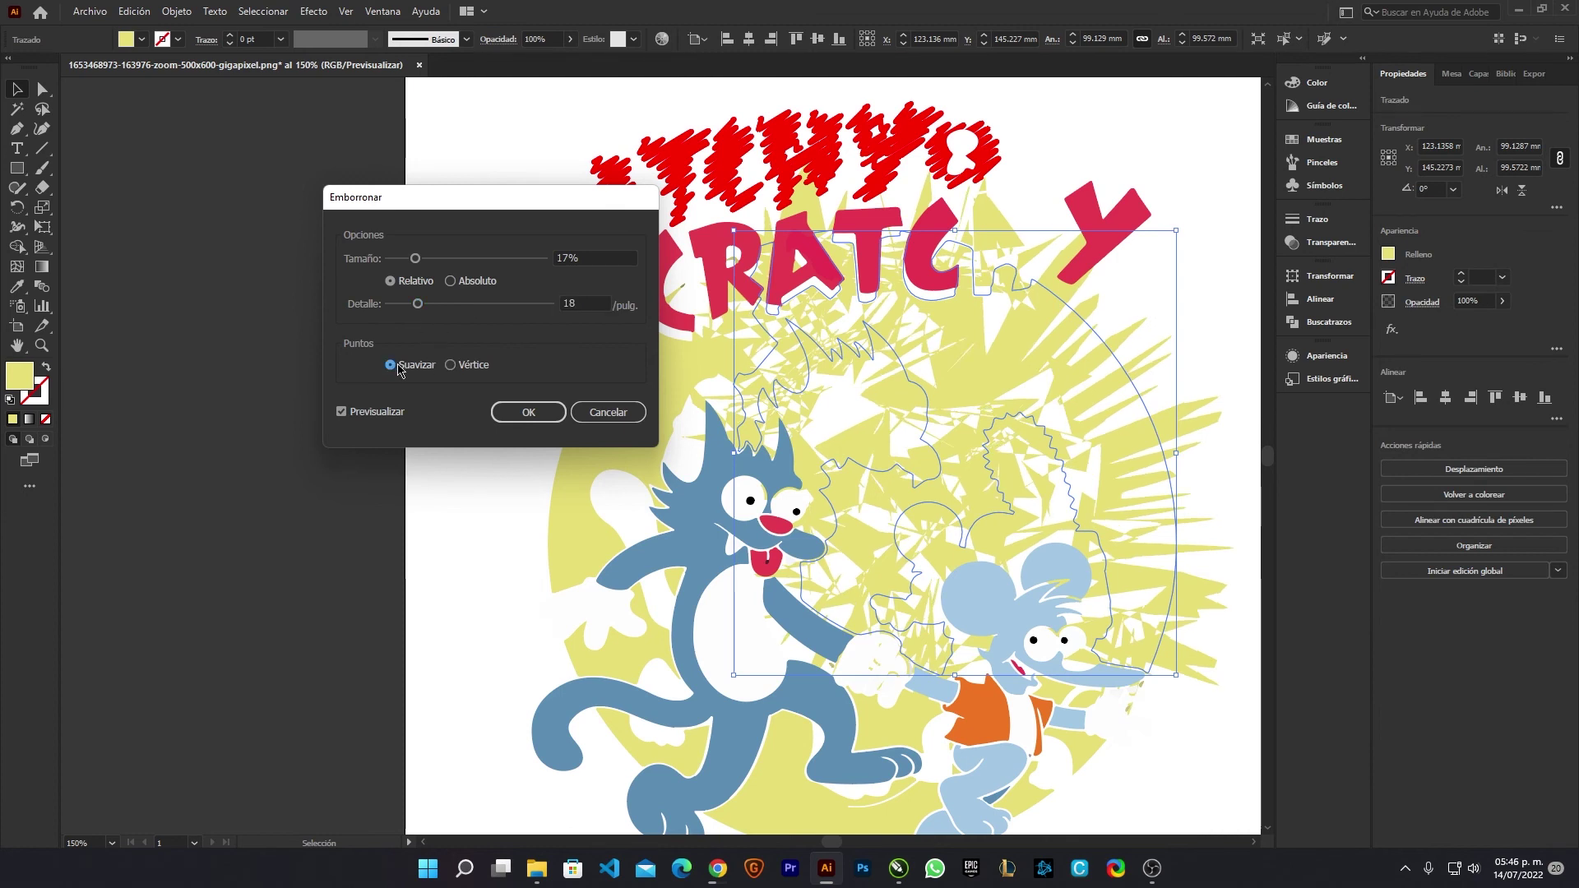
pyautogui.click(475, 368)
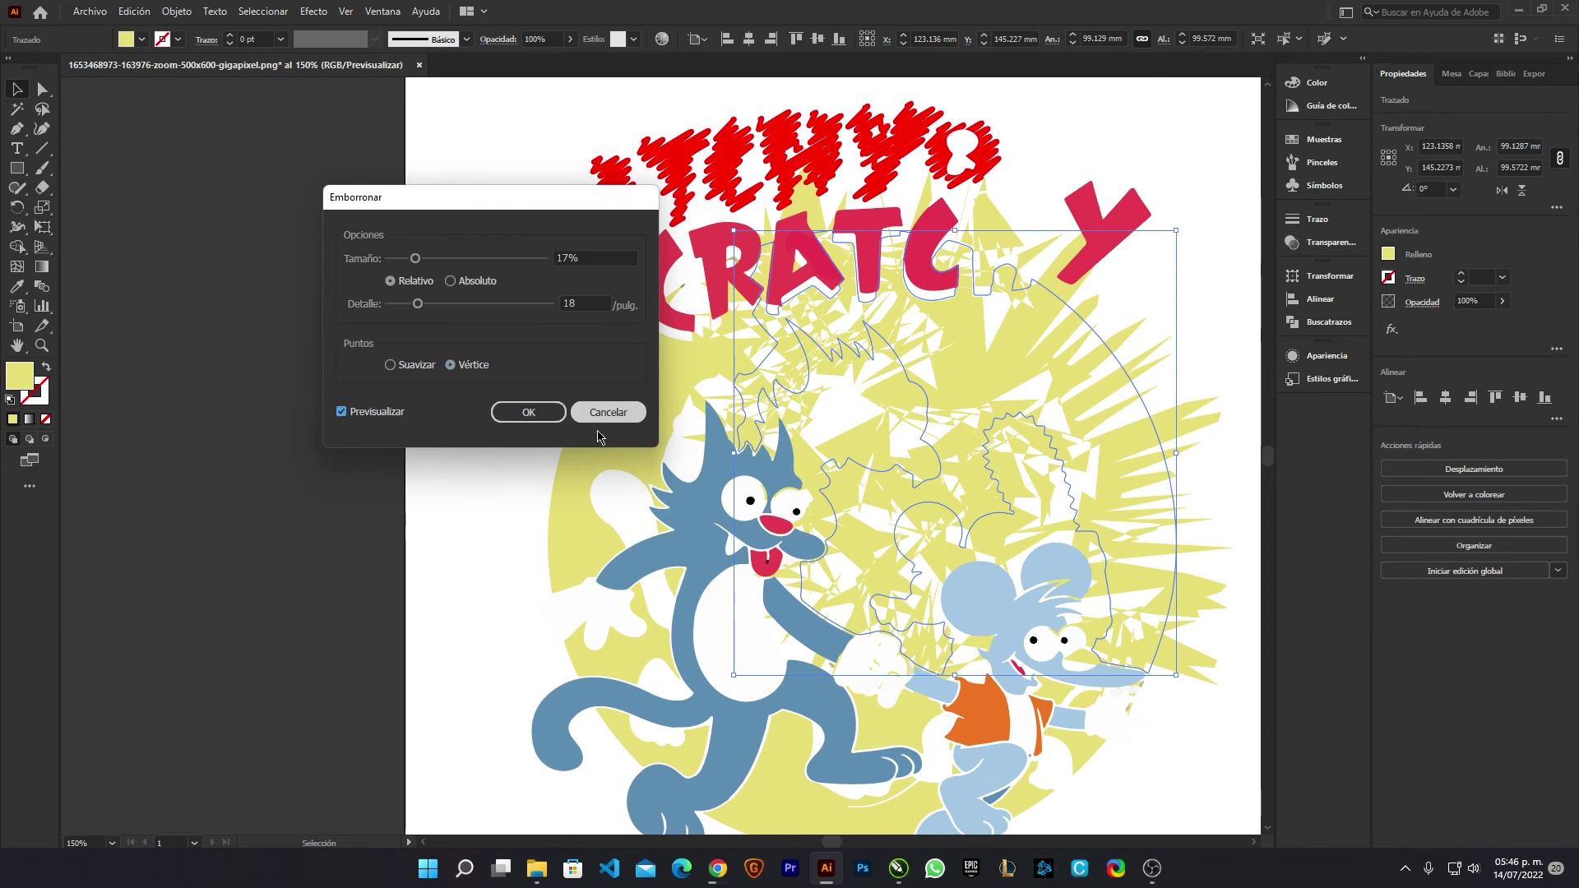
# - Apply the Roughen effect and check the yellow burst's appearance and graphic styles
pyautogui.click(519, 413)
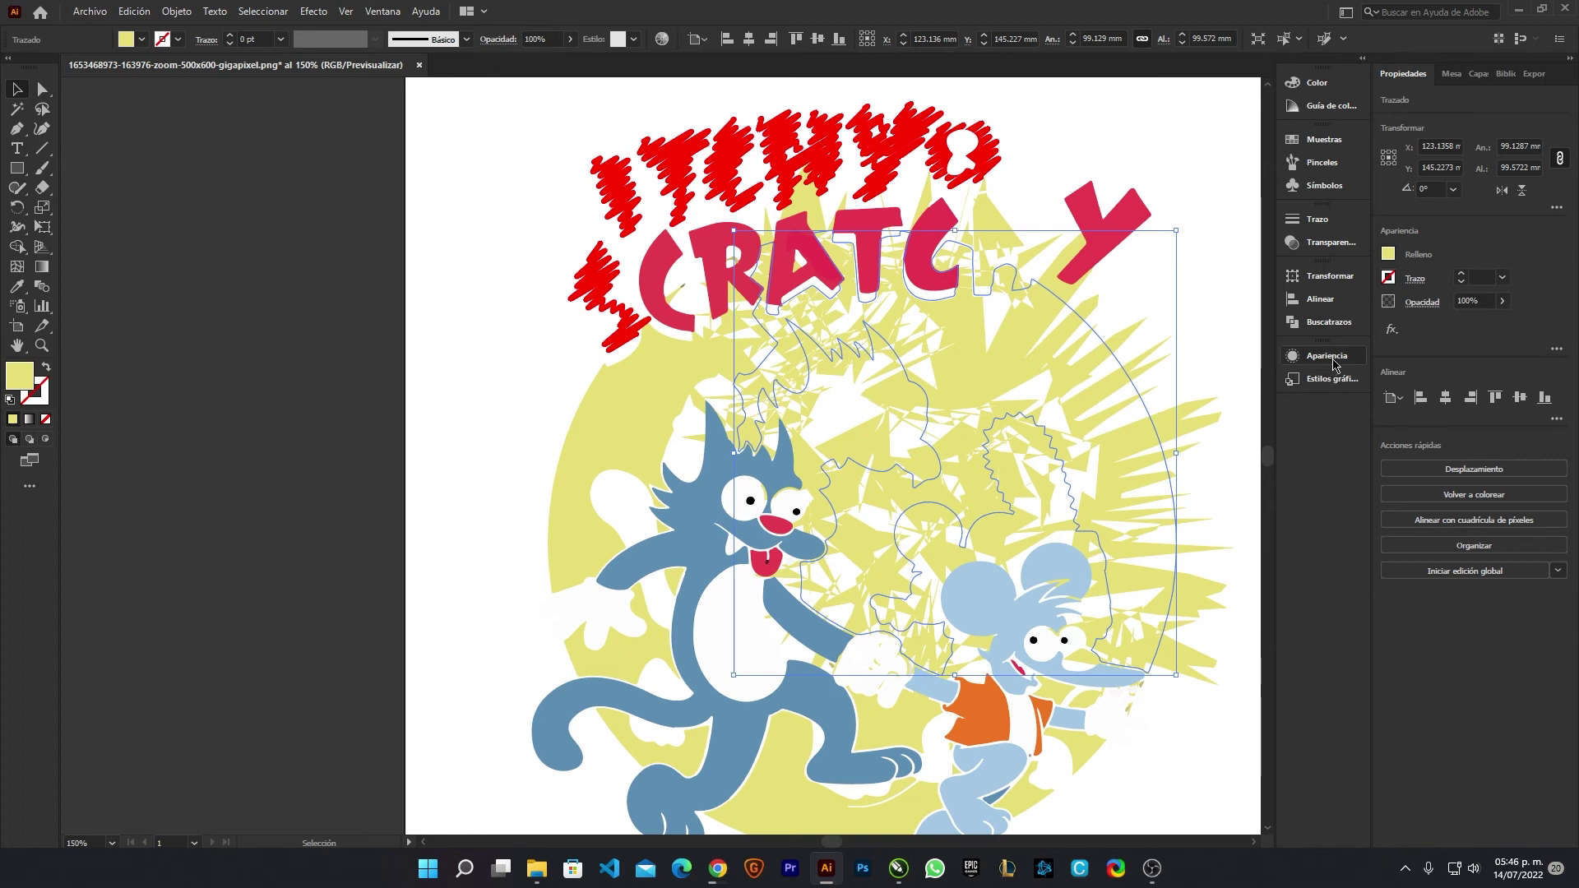
pyautogui.click(1333, 362)
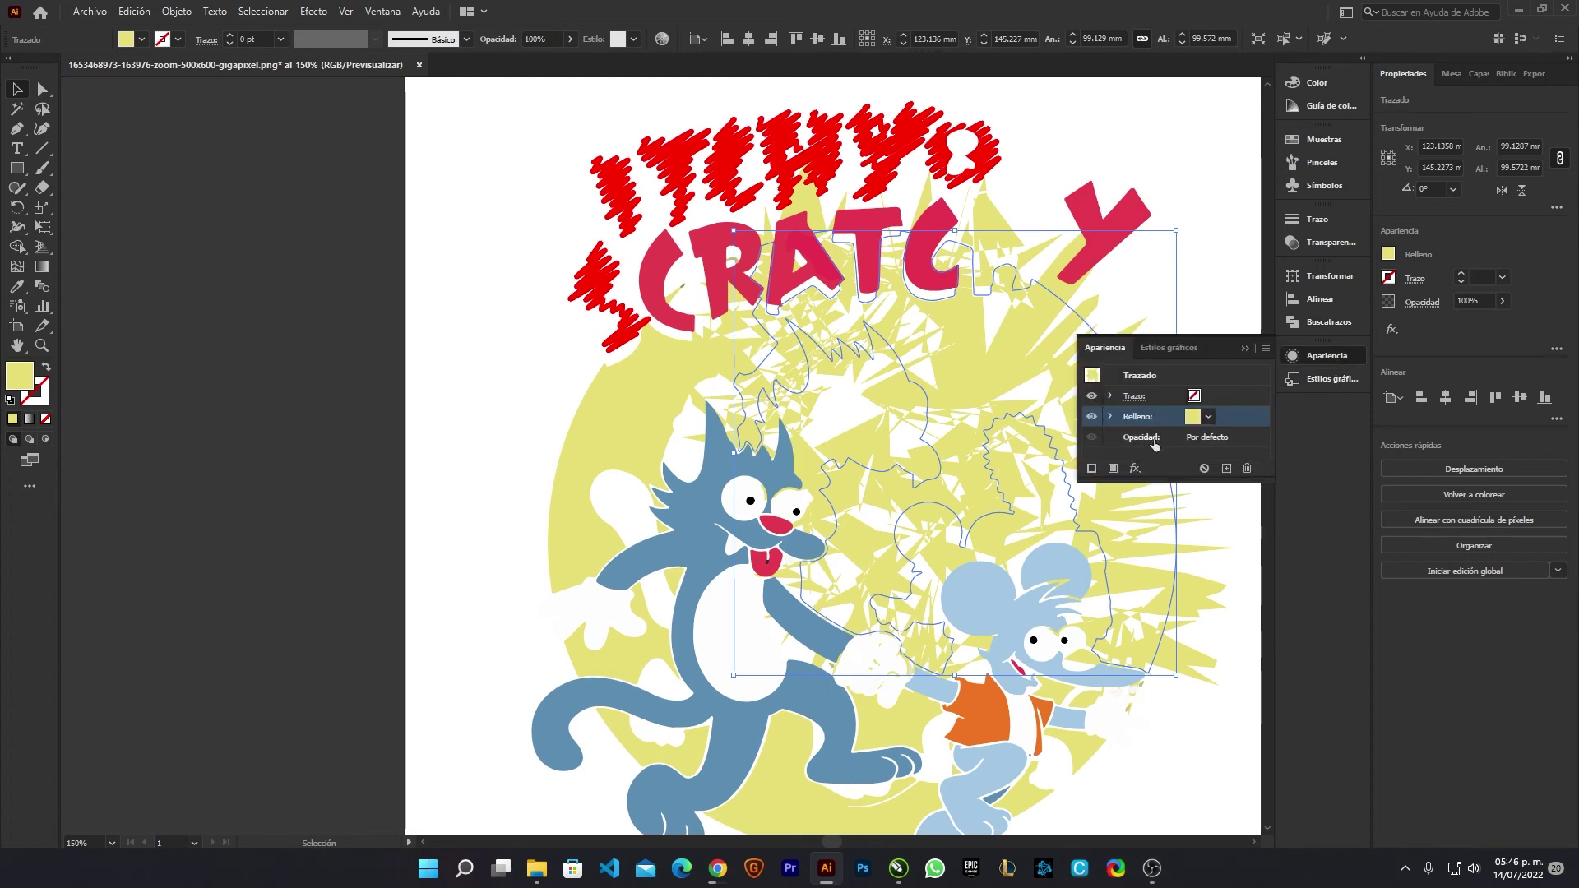
pyautogui.click(1180, 352)
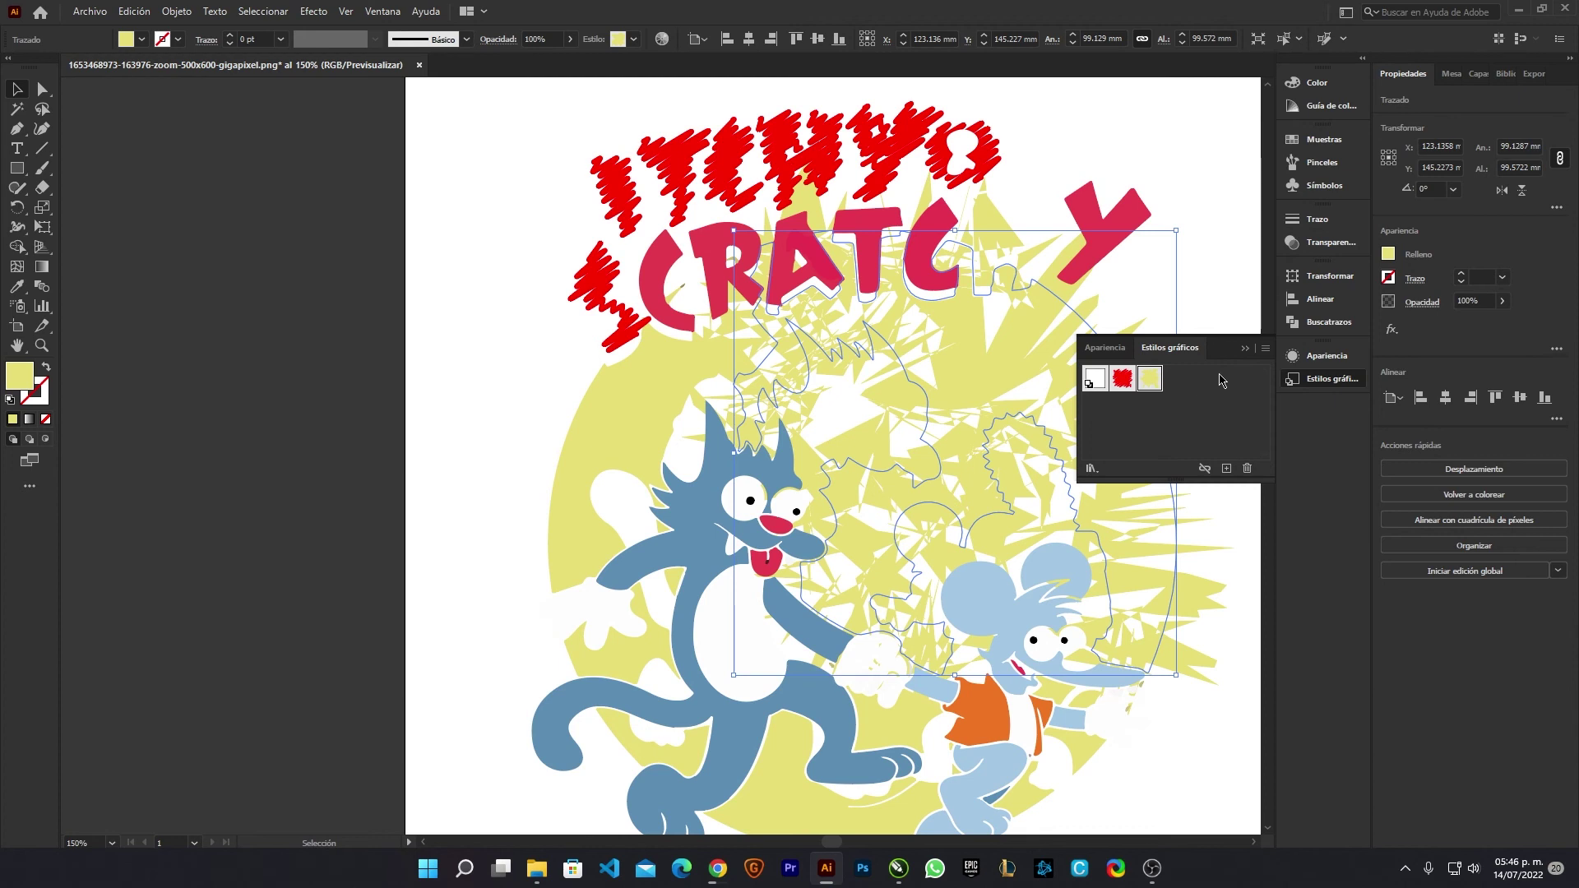
pyautogui.click(1244, 348)
pyautogui.click(639, 421)
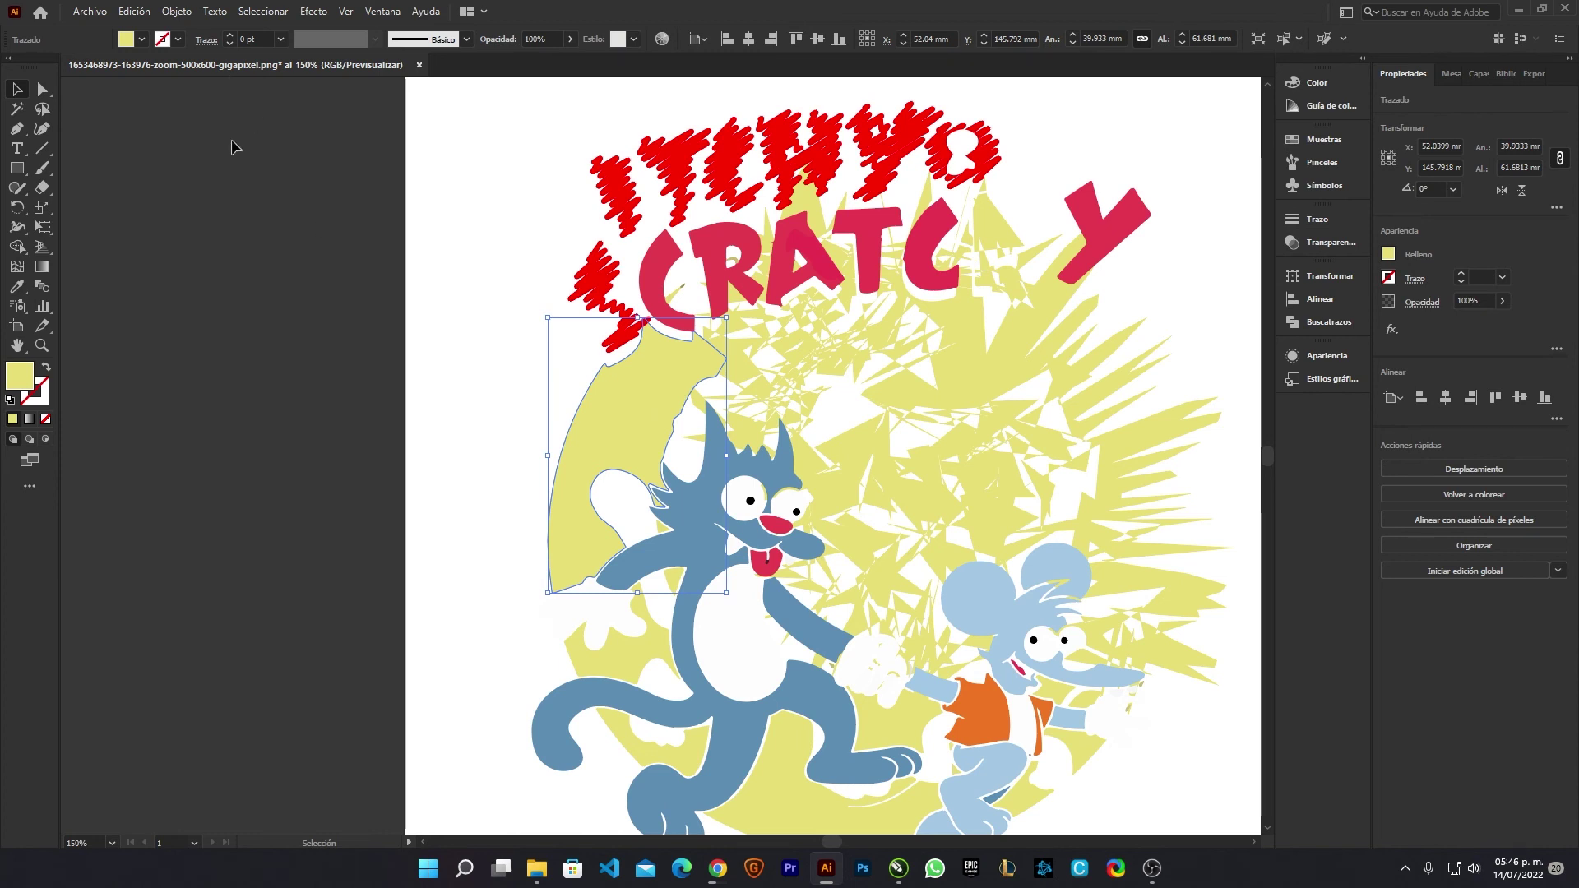
# - Select the Y of SCRATCHY, centre the title in view, and open Effect > 3D
pyautogui.click(306, 11)
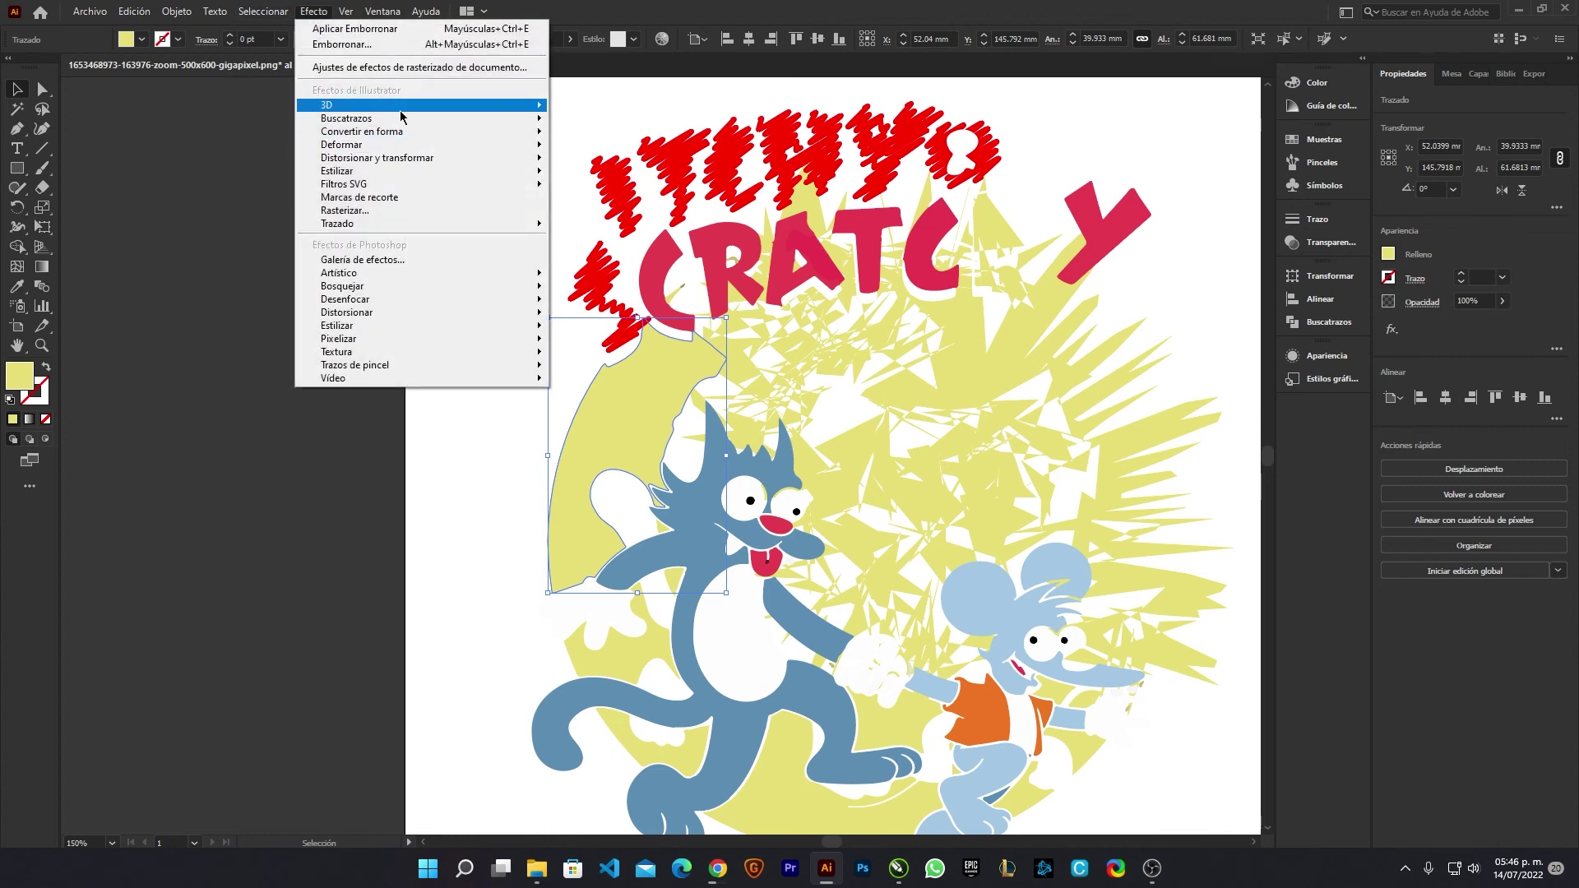
pyautogui.click(485, 500)
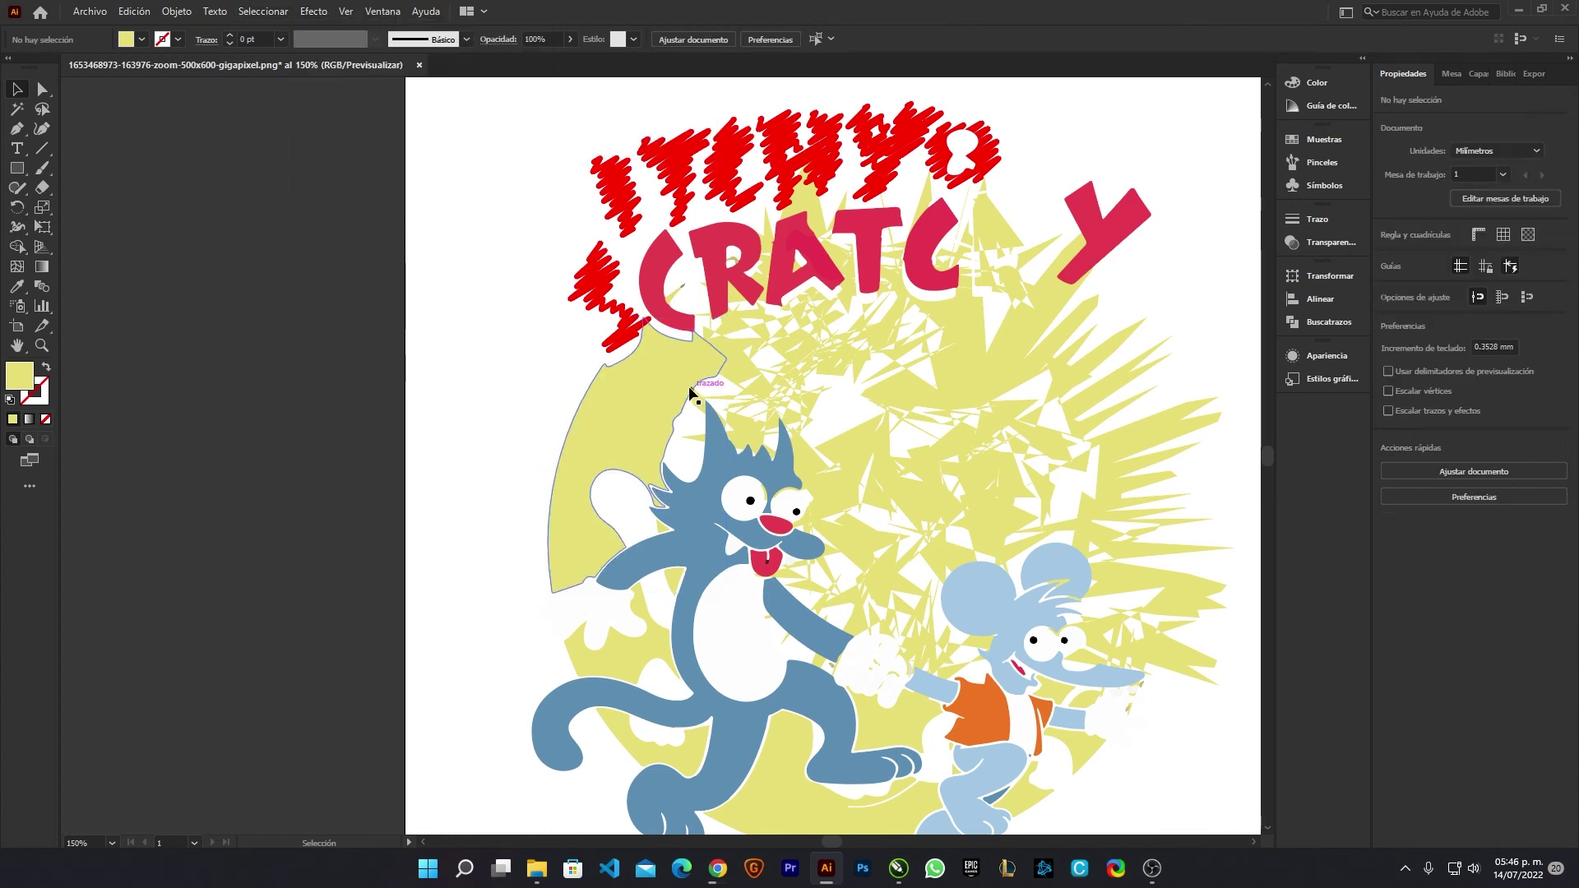
pyautogui.click(1122, 218)
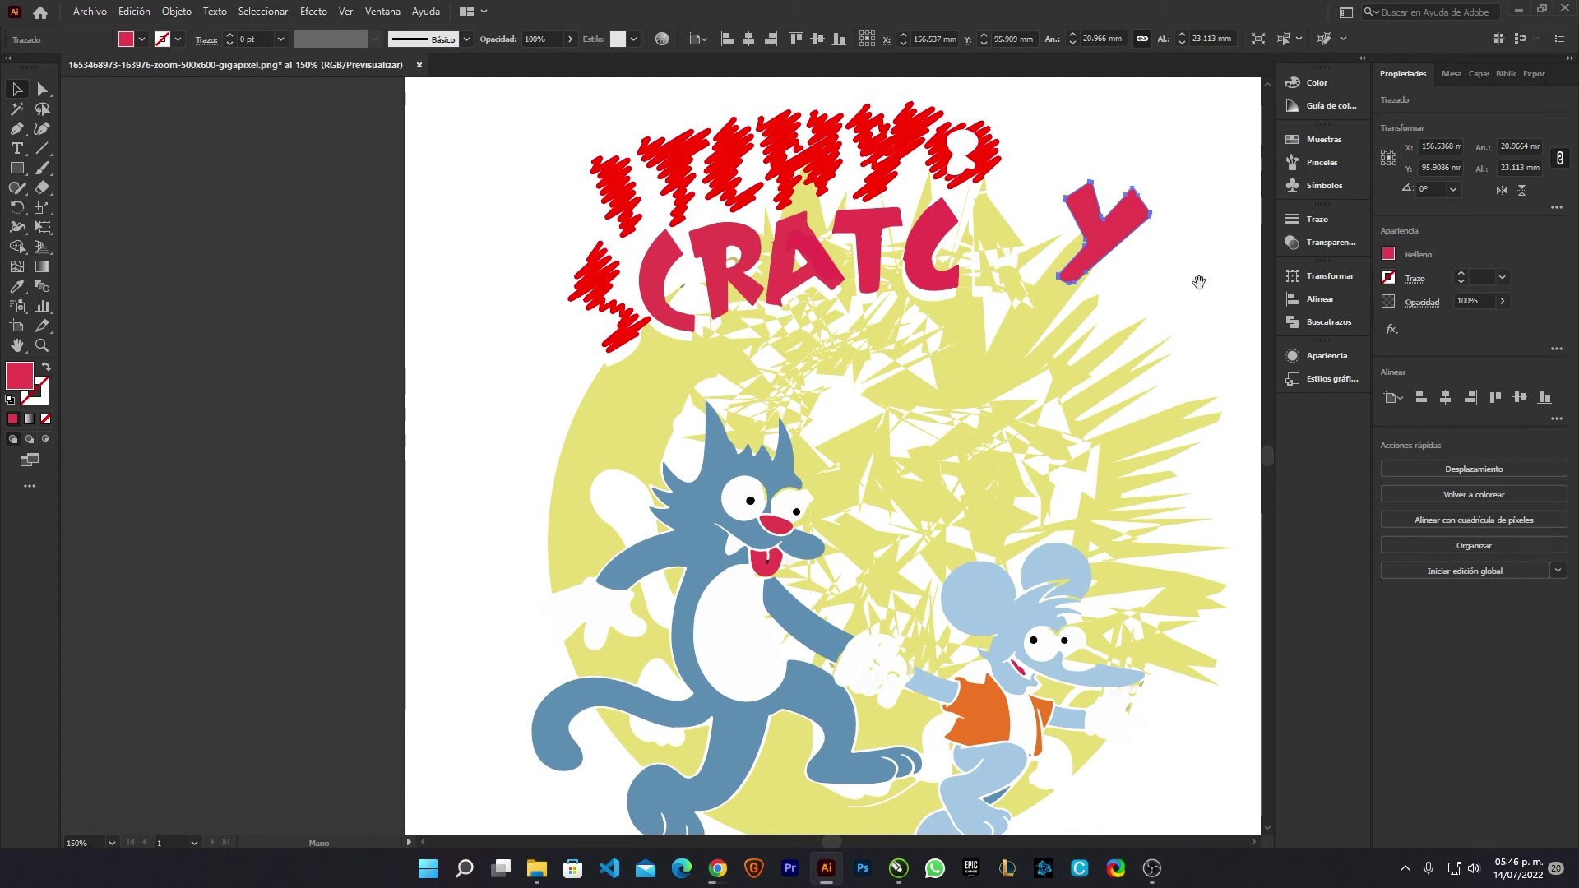
pyautogui.moveTo(1202, 282); pyautogui.dragTo(929, 453)
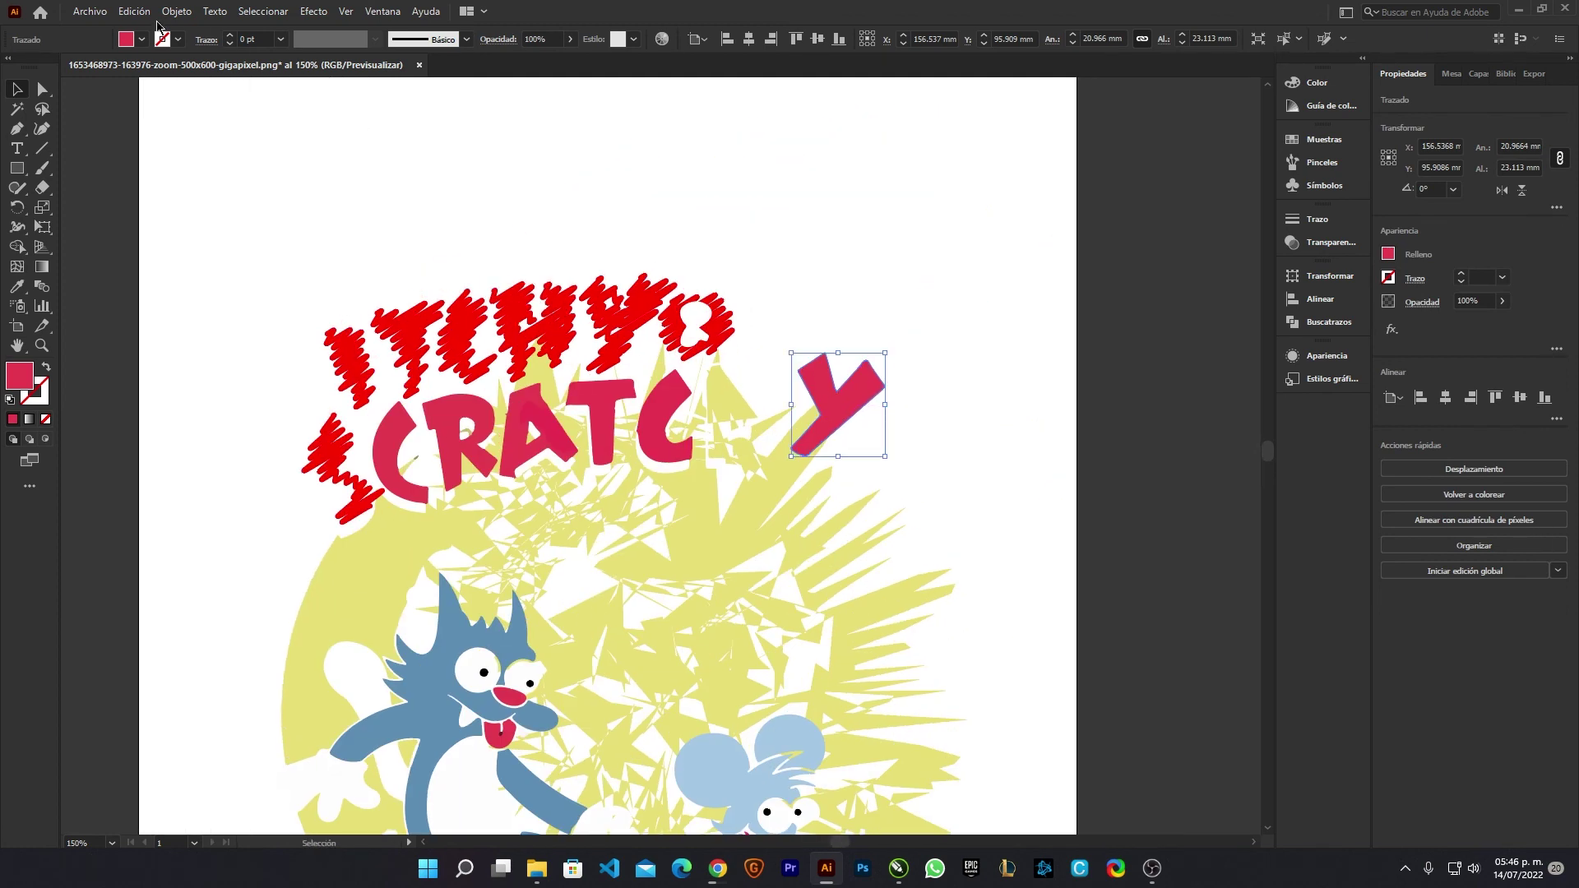
pyautogui.click(312, 12)
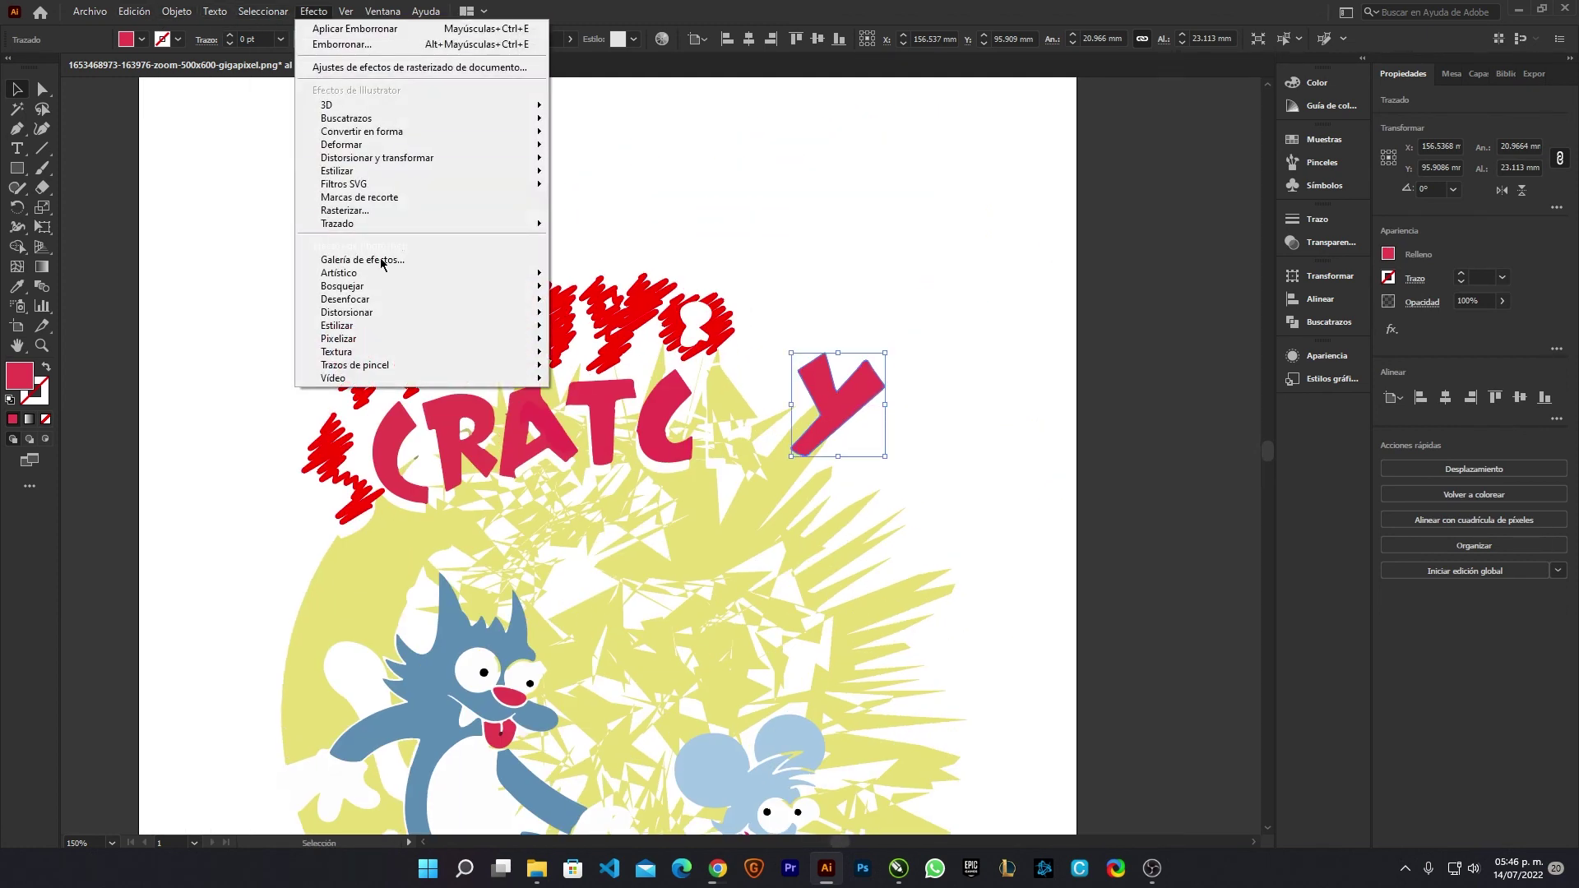
pyautogui.moveTo(370, 105)
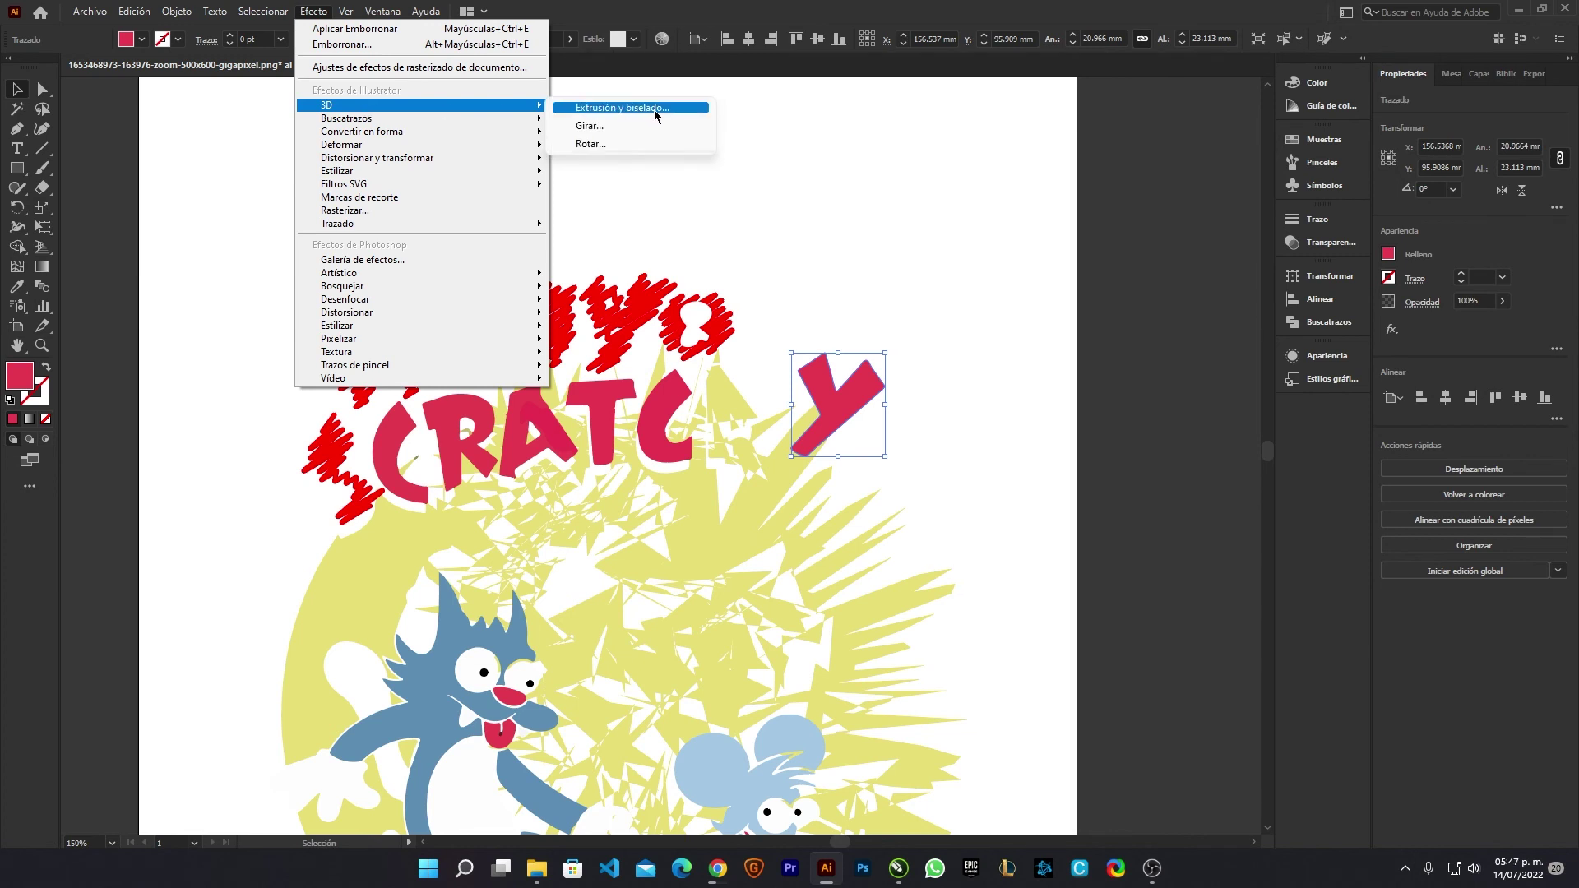
# - Extrude the Y in 3D with 50 pt depth, rotated to 13°, 3° and 2°
pyautogui.click(657, 115)
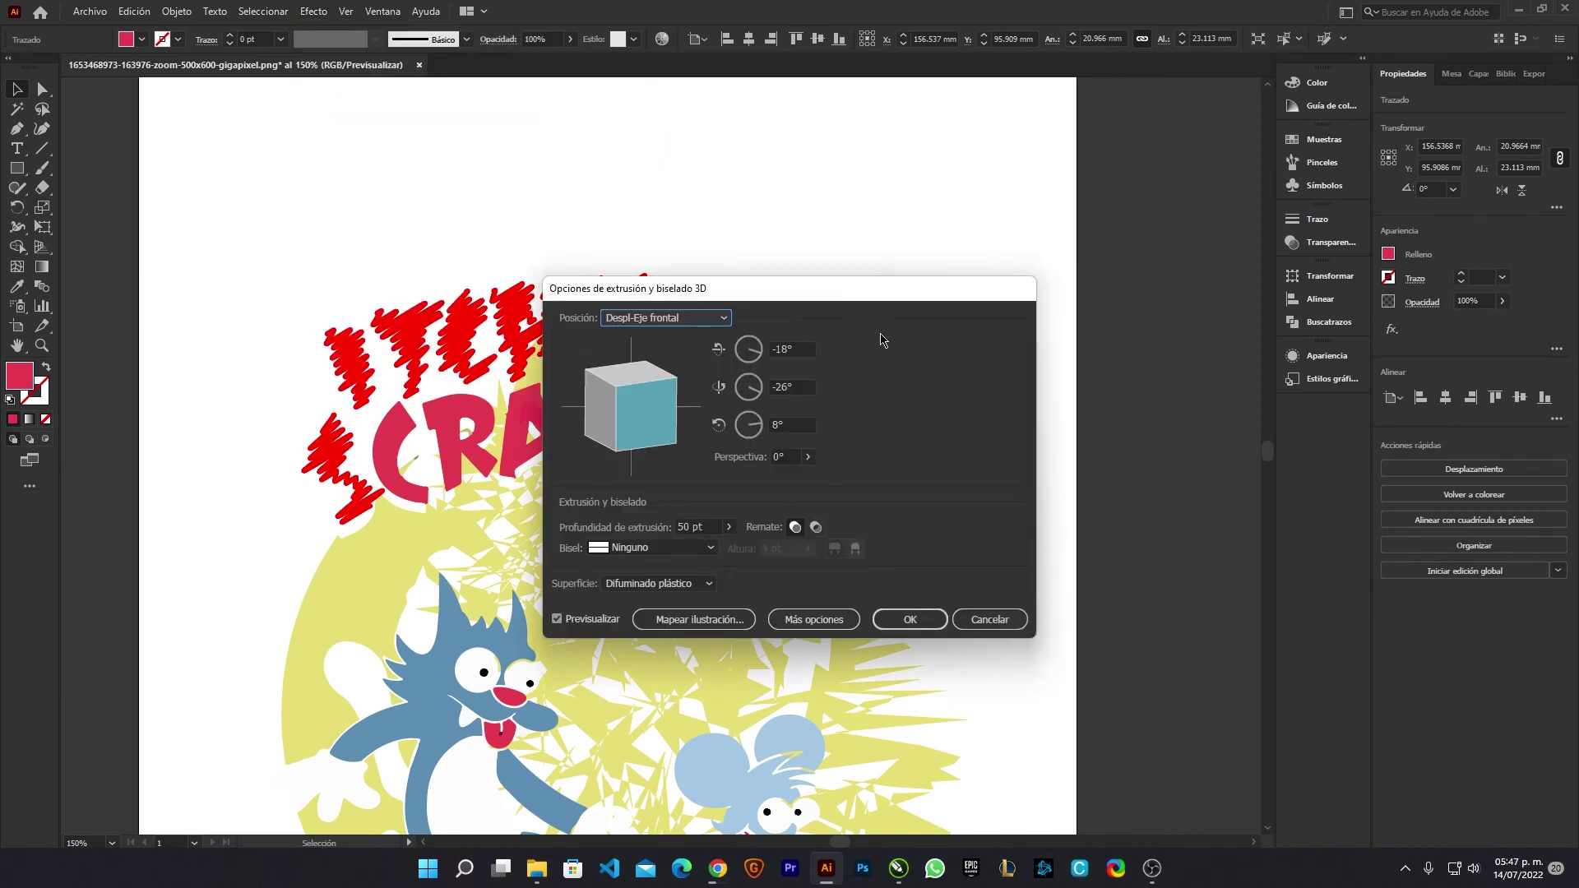
pyautogui.moveTo(644, 191); pyautogui.dragTo(548, 129)
pyautogui.moveTo(370, 257)
pyautogui.mouseDown()
pyautogui.moveTo(329, 252)
pyautogui.moveTo(345, 239)
pyautogui.mouseUp()
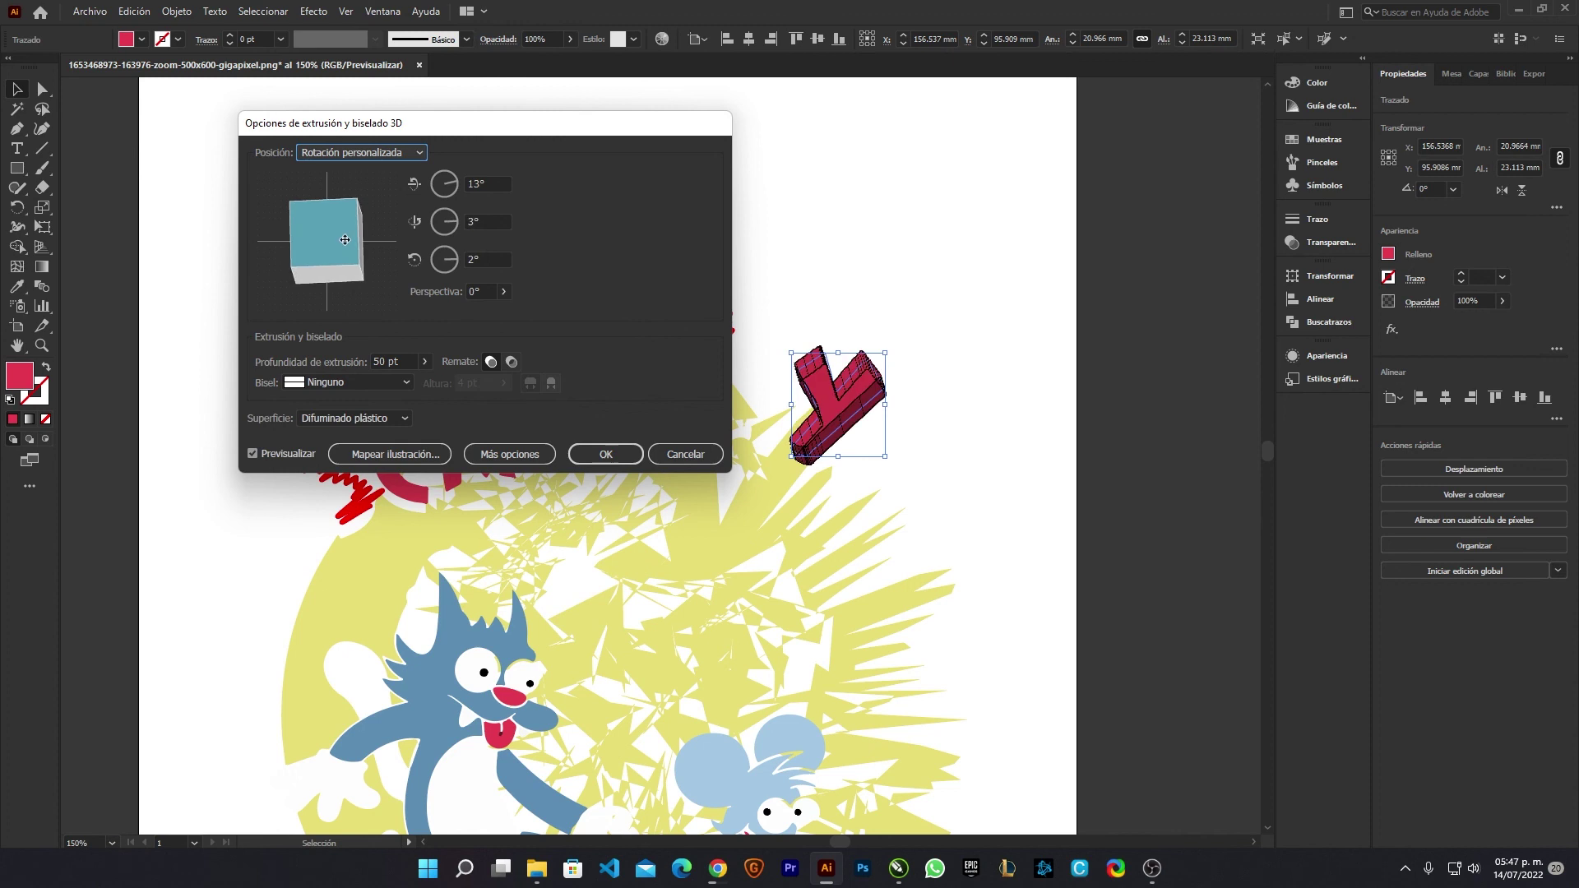
pyautogui.click(606, 455)
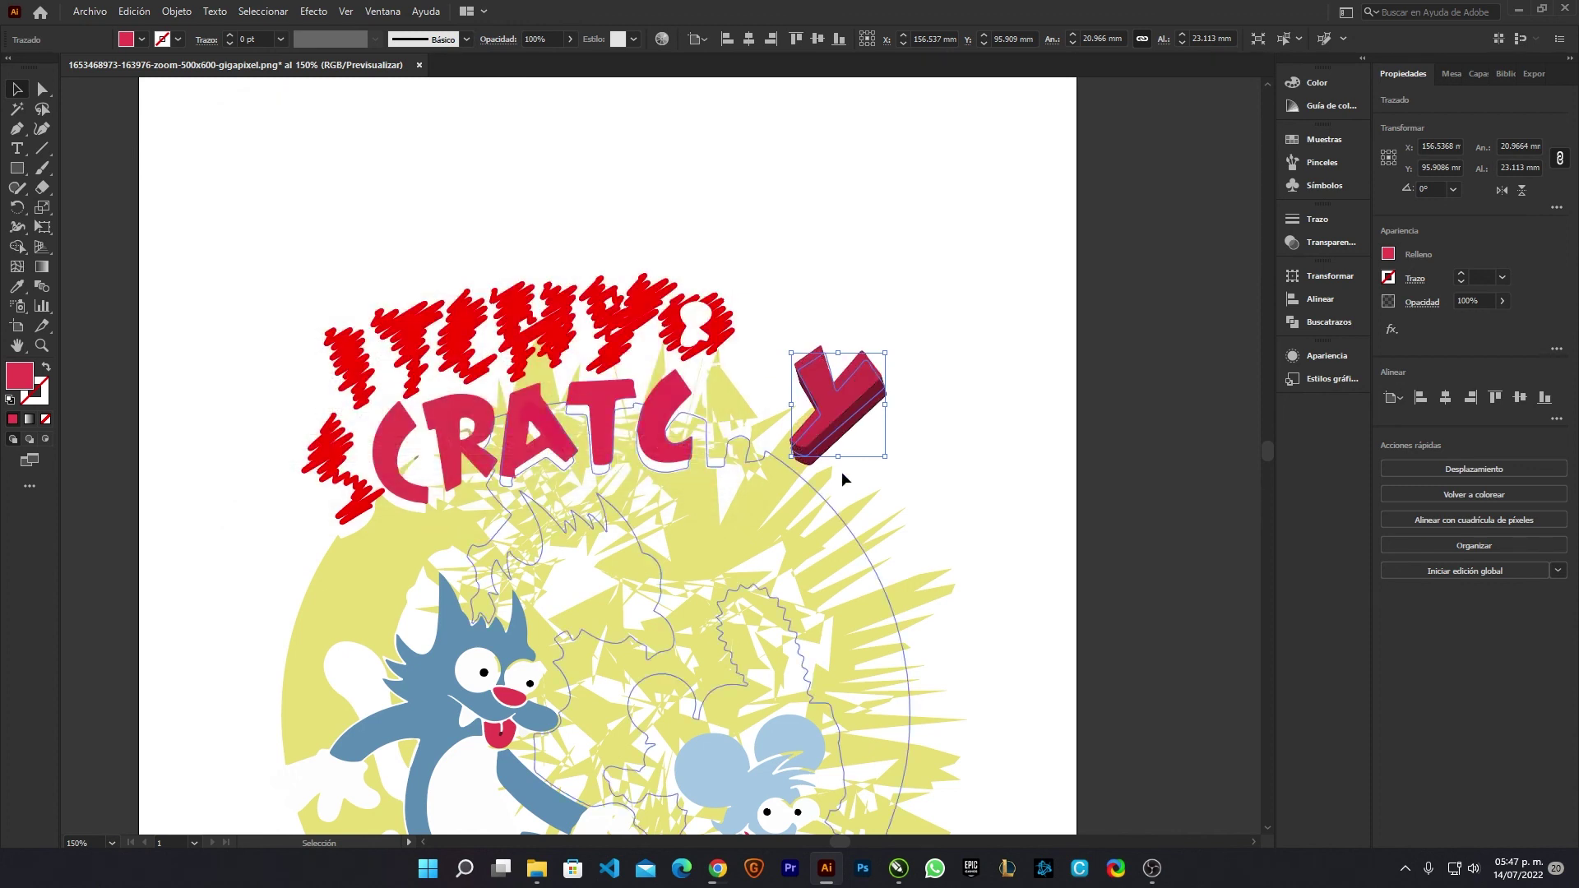
# - Zoom around to inspect the extruded Y, then reselect it
pyautogui.click(855, 477)
pyautogui.scroll(1, 921, 503)
pyautogui.scroll(2, 954, 513)
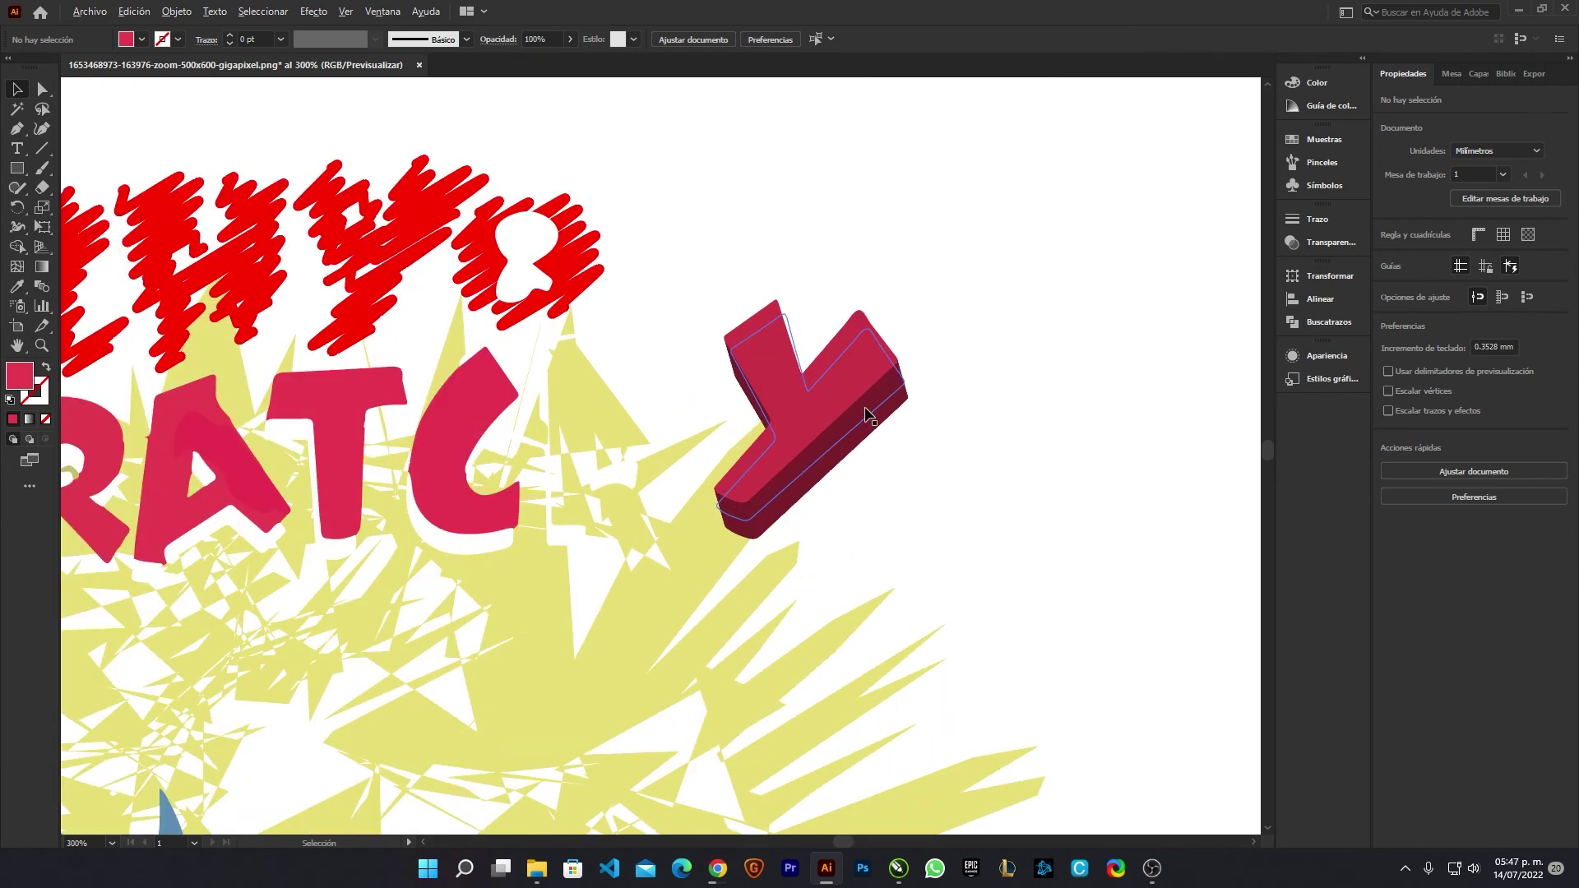
pyautogui.scroll(2, 863, 416)
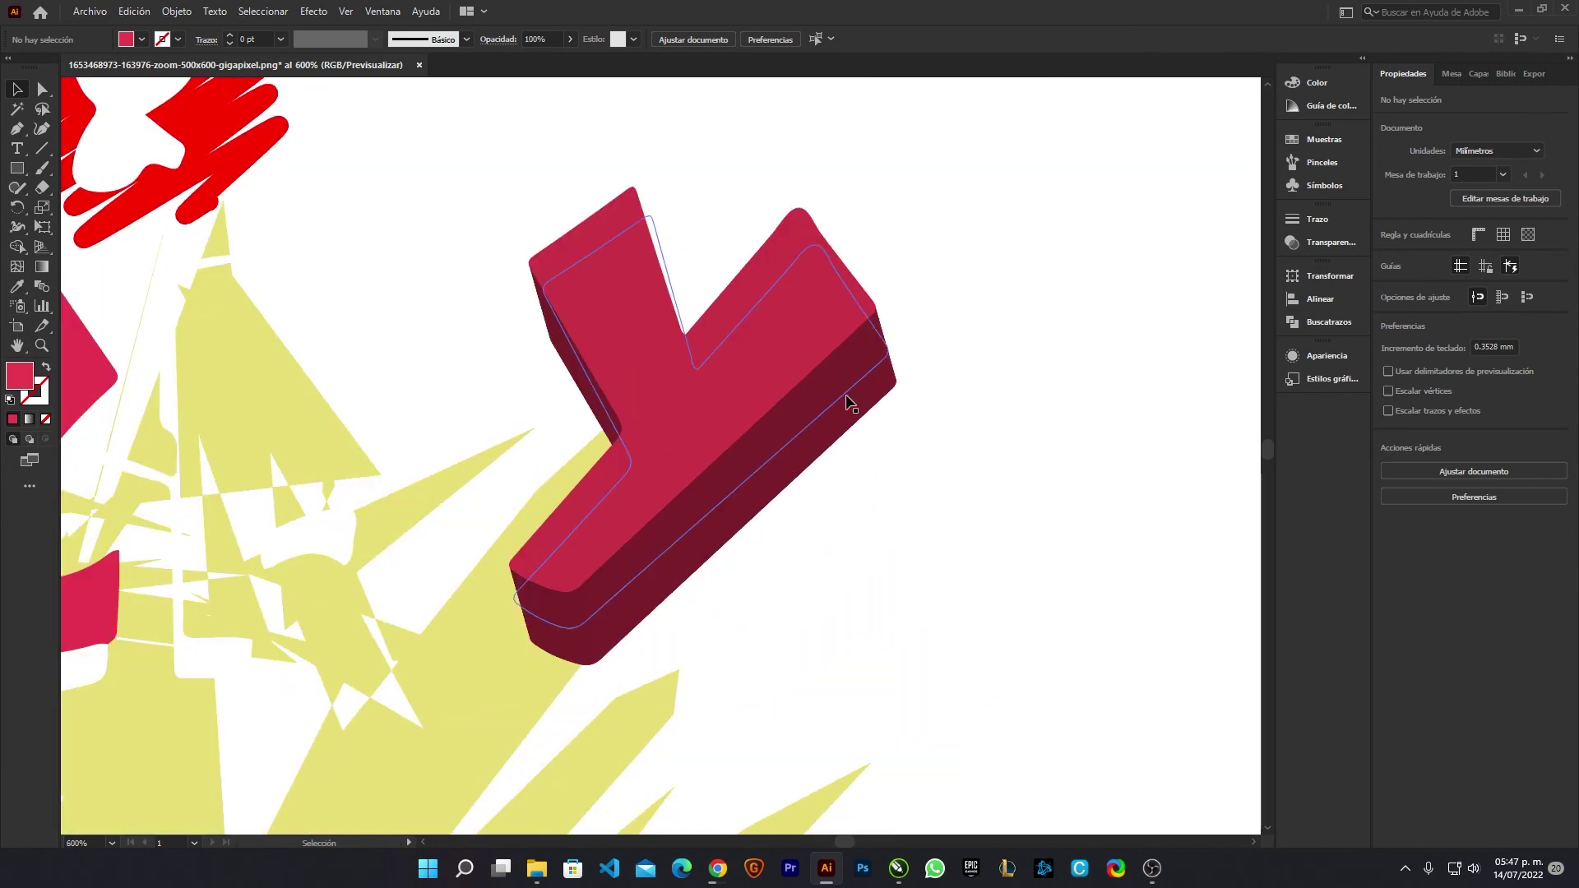
pyautogui.scroll(-4, 814, 362)
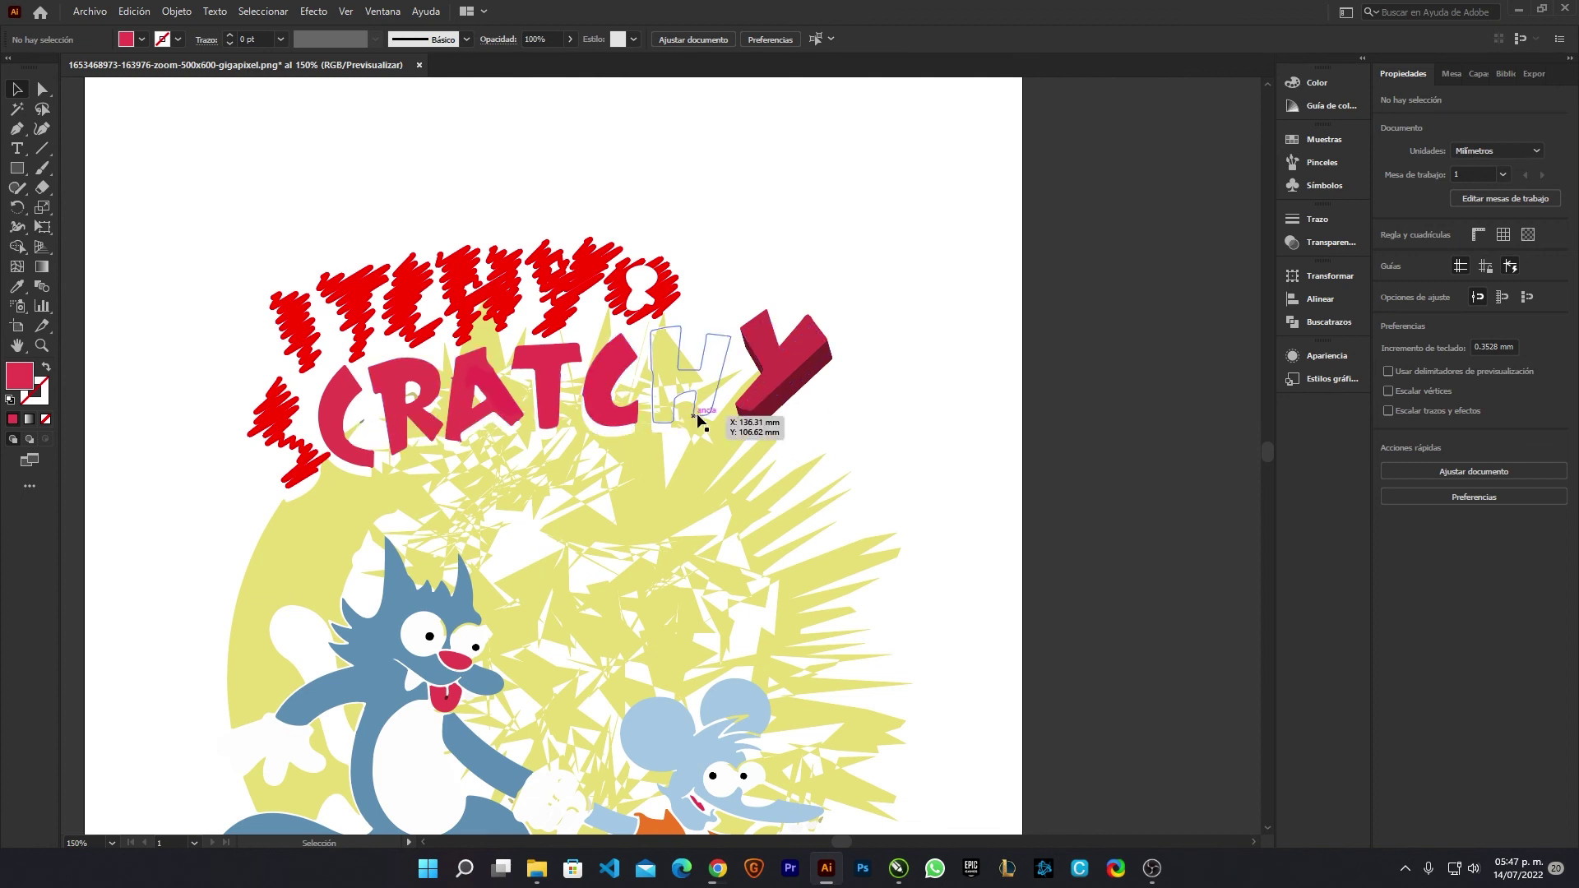
pyautogui.click(785, 370)
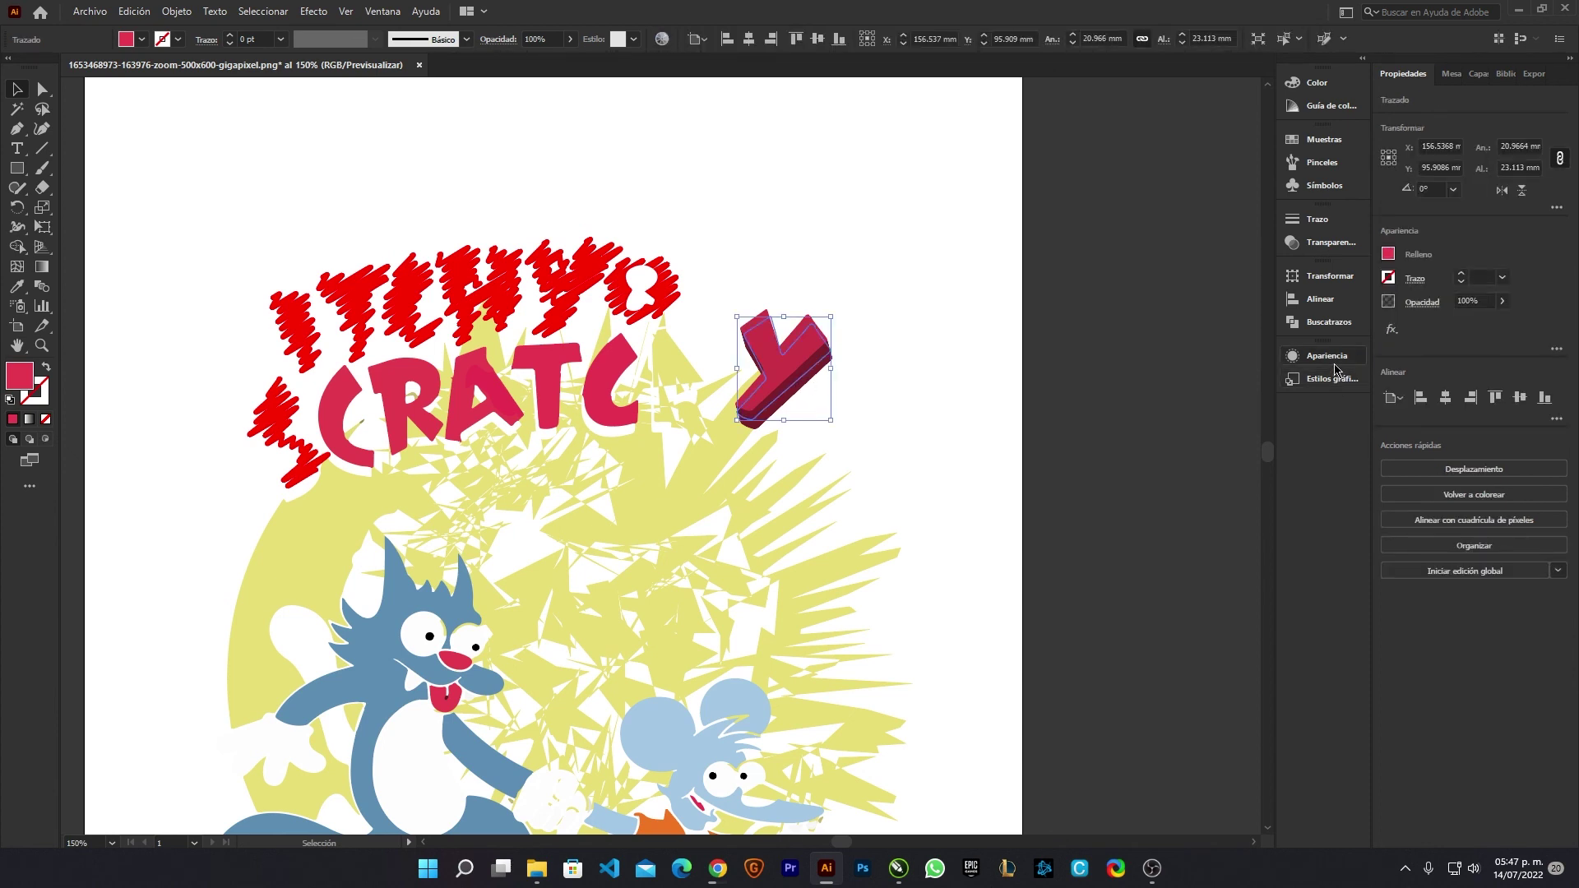
# - Save the Y's 3D red look as a new graphic style
pyautogui.click(1342, 385)
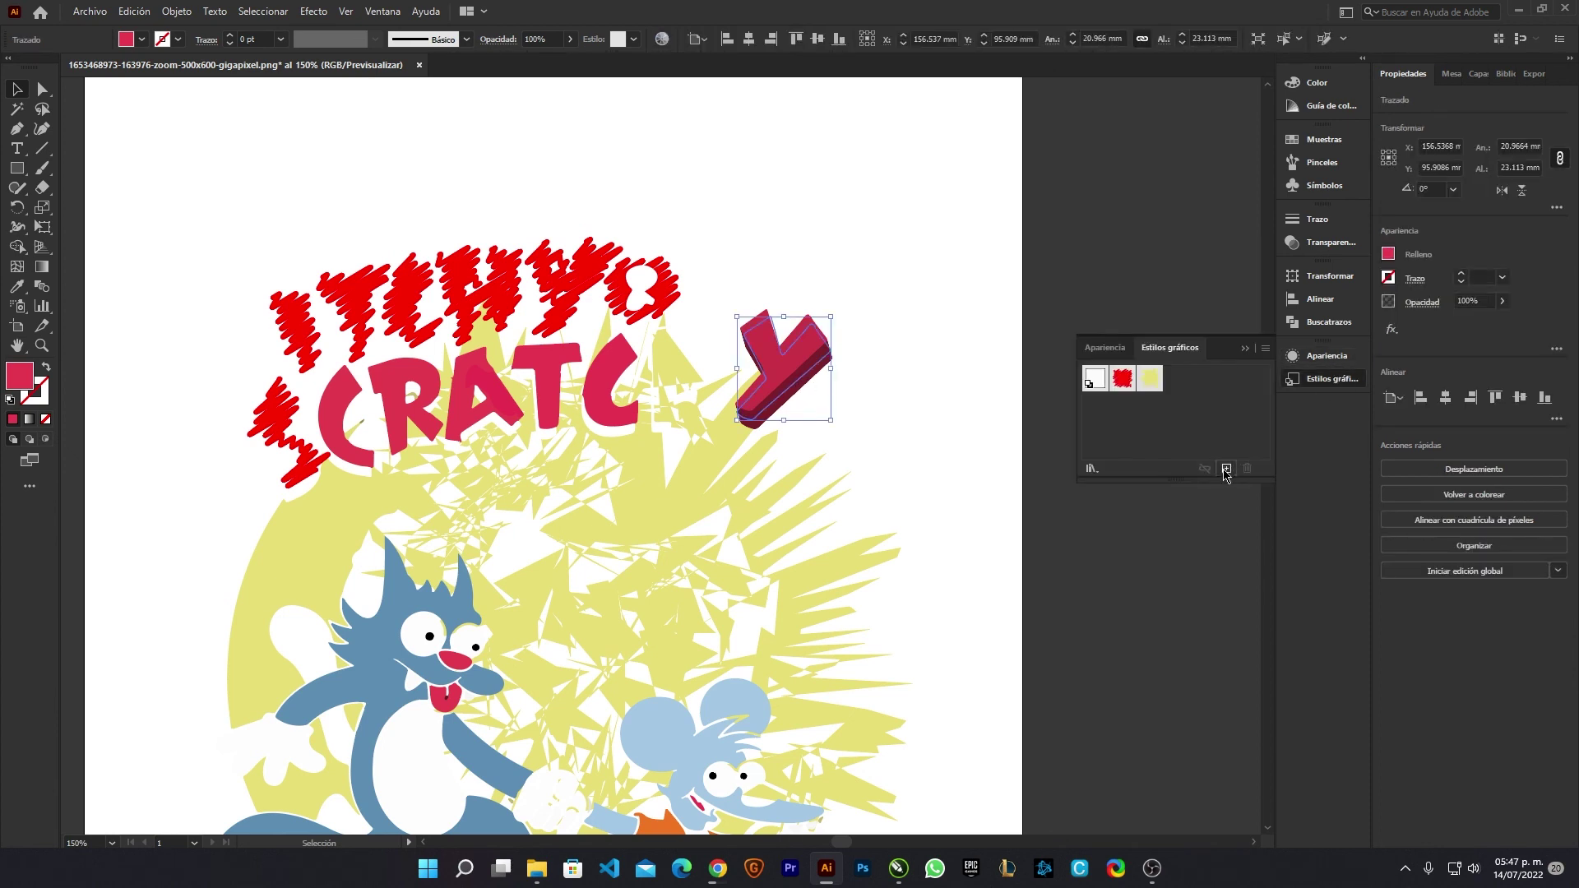
pyautogui.click(1226, 468)
pyautogui.click(987, 279)
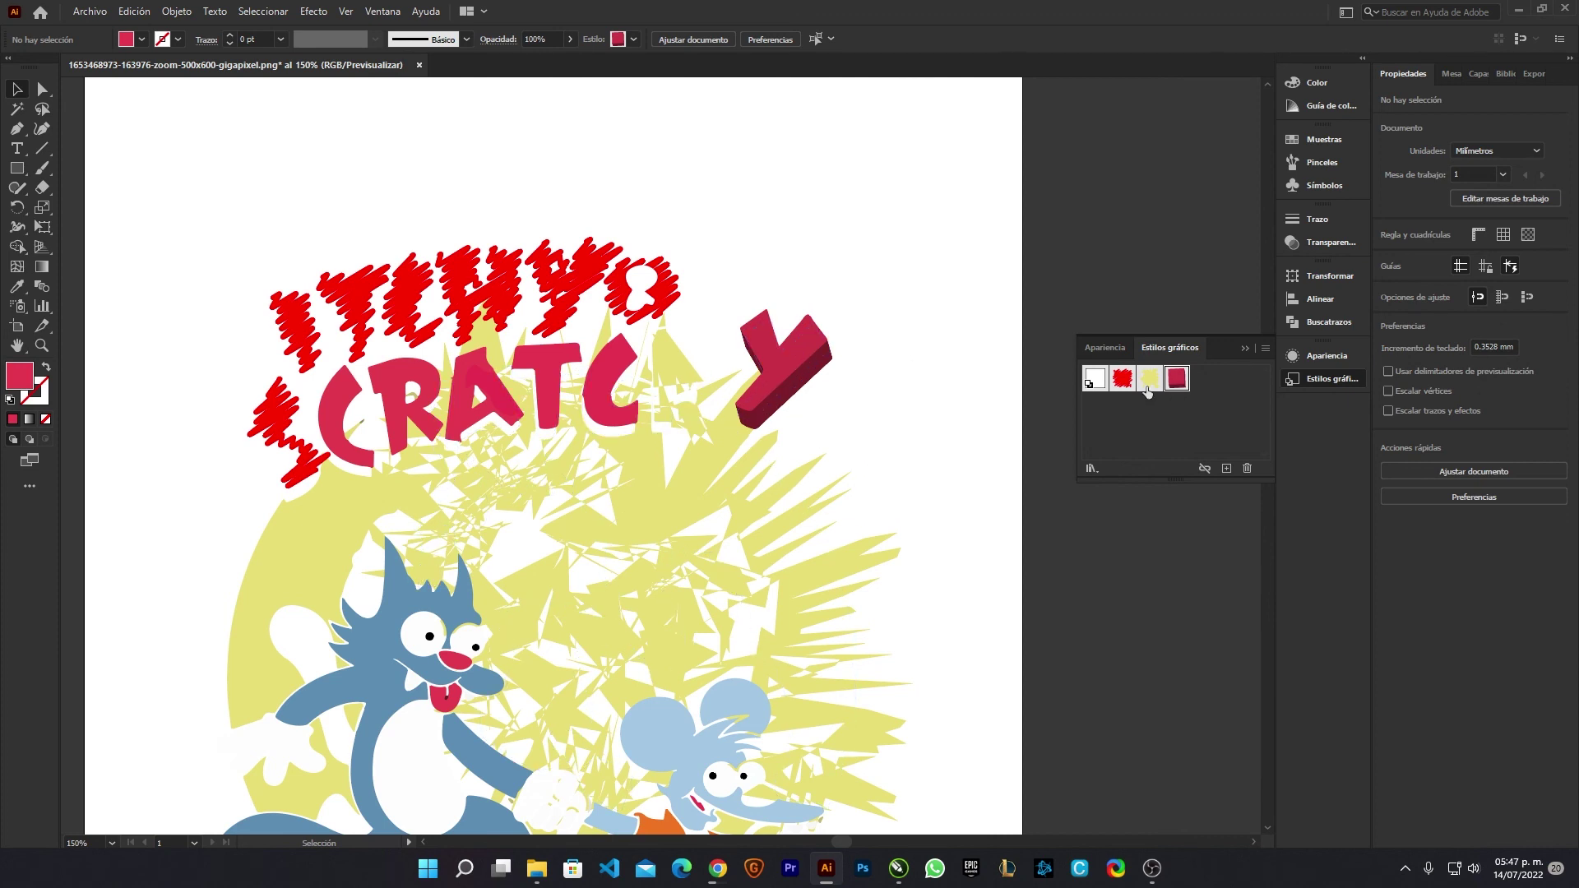
# - Apply the 3D red style to the T and A of SCRATCHY, zooming in to inspect
pyautogui.click(598, 391)
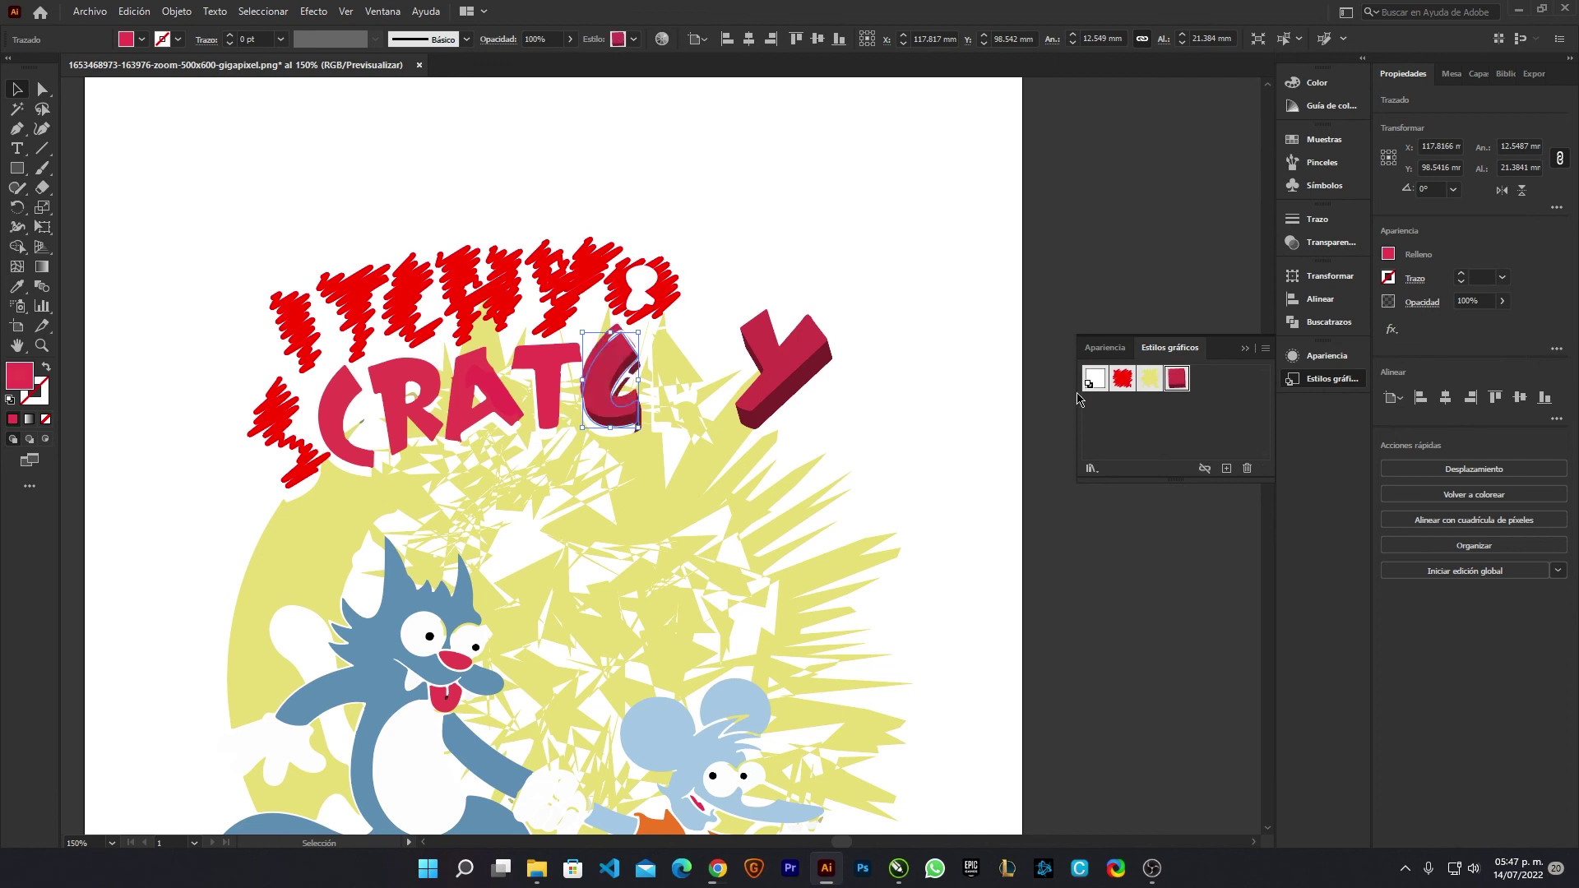
pyautogui.click(546, 409)
pyautogui.click(1177, 378)
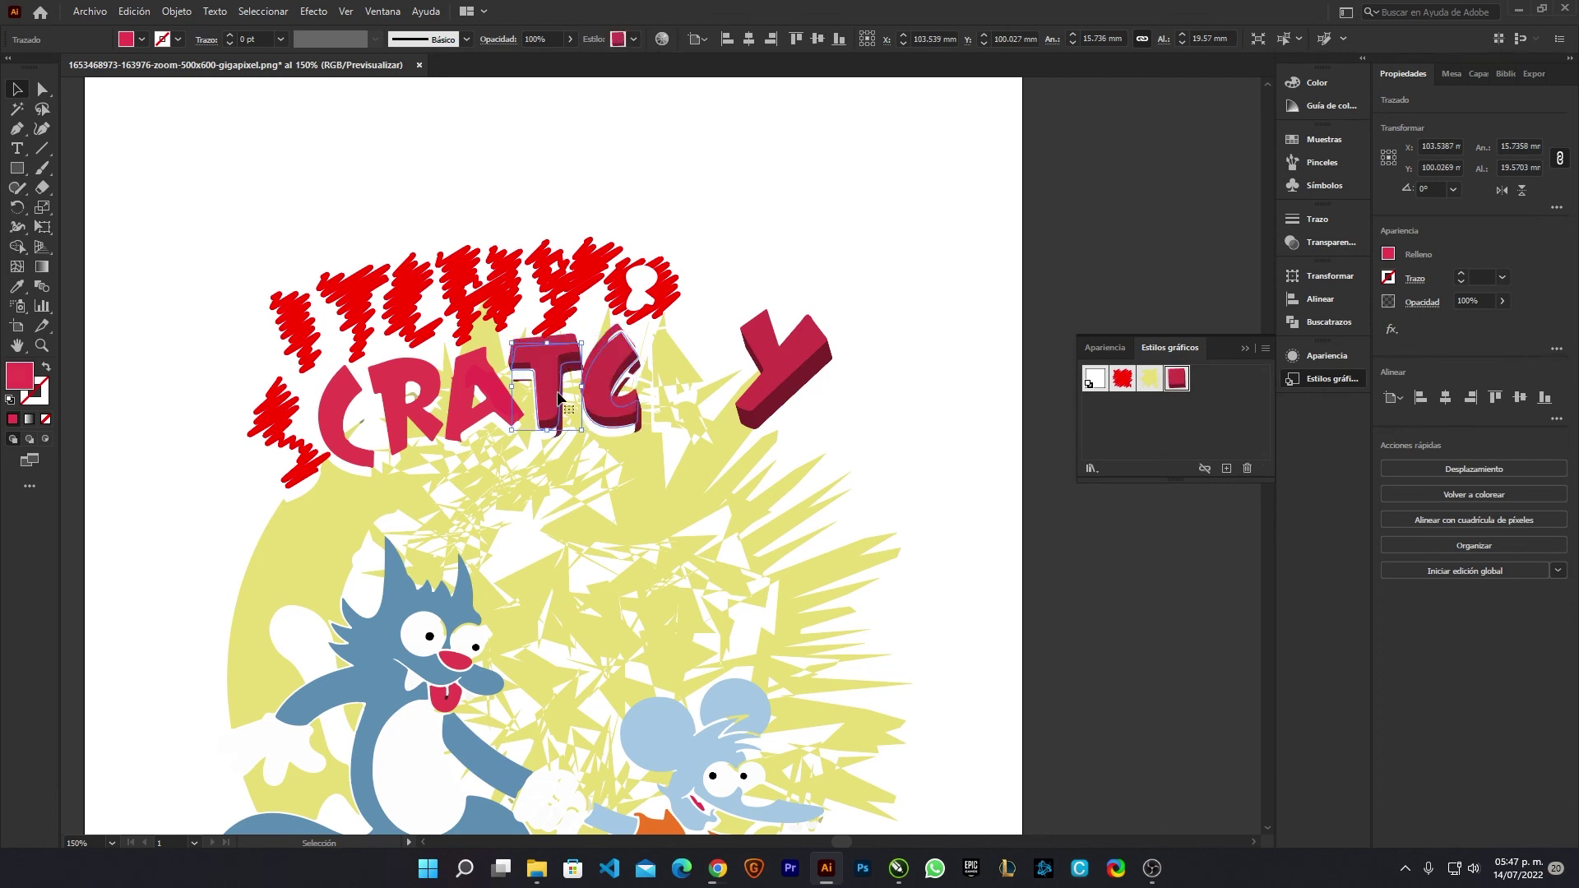
pyautogui.click(487, 408)
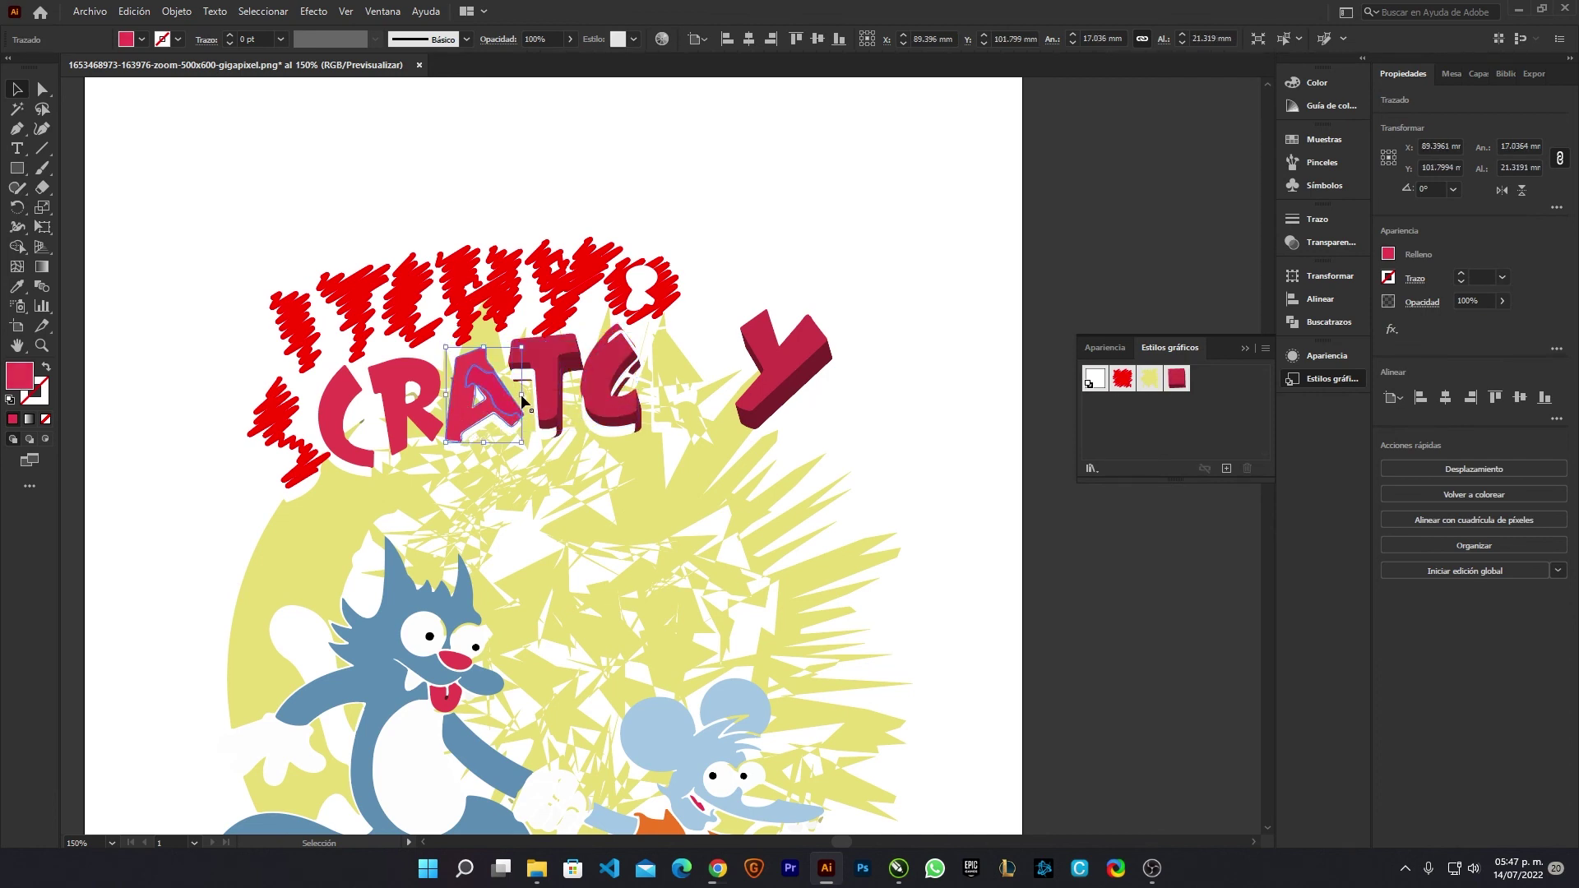
pyautogui.click(1177, 378)
pyautogui.hotkey('ctrl', '+')
pyautogui.hotkey('ctrl', '+')
pyautogui.hotkey('ctrl', '+')
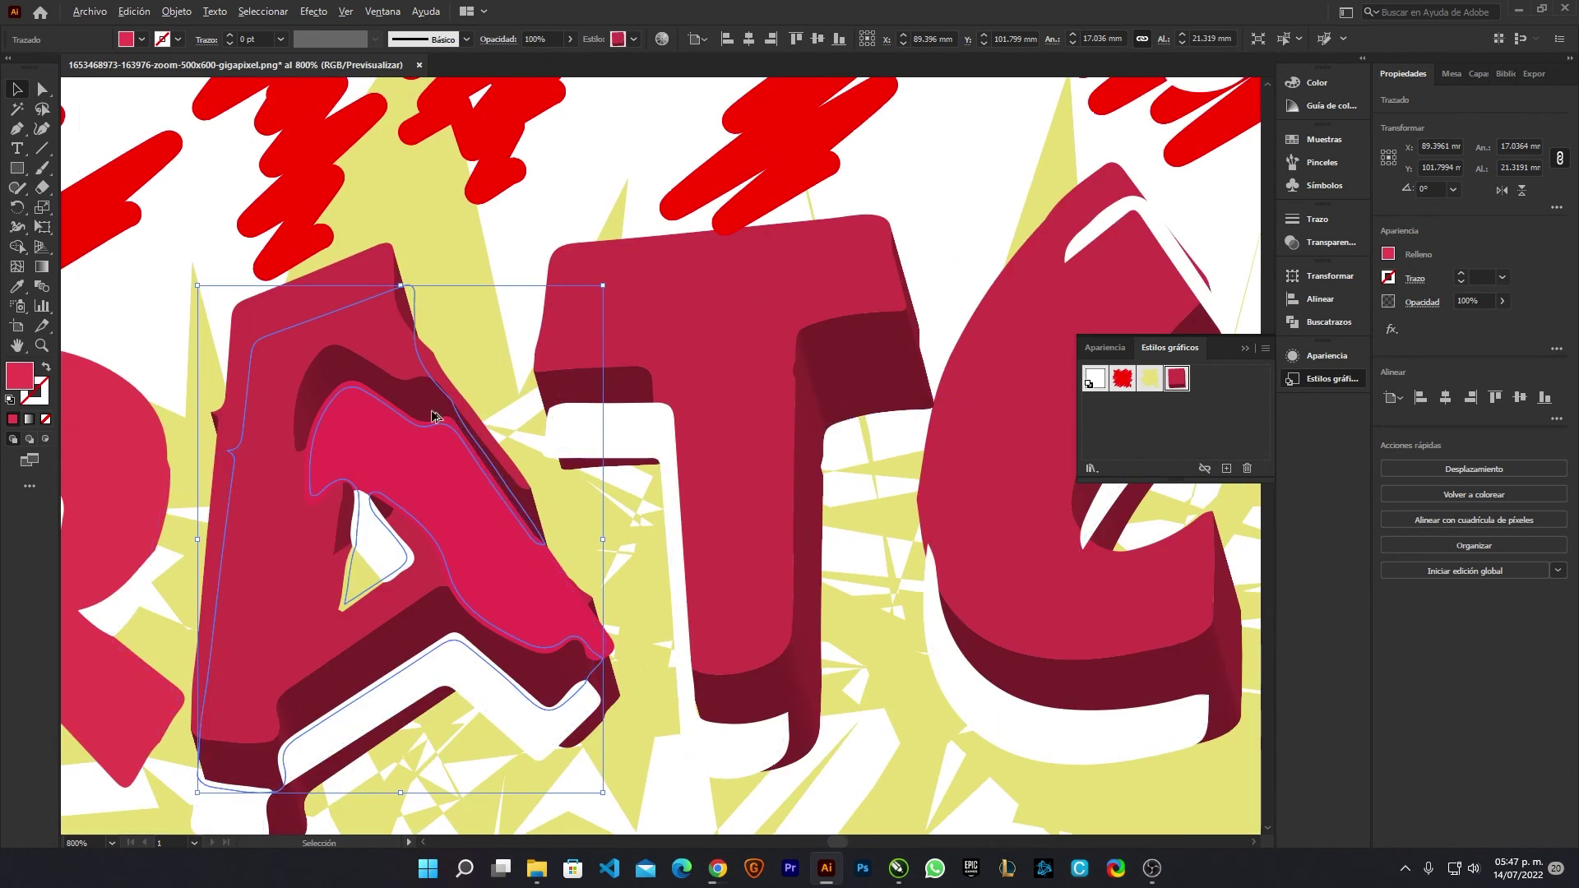
pyautogui.hotkey('ctrl', '+')
pyautogui.hotkey('ctrl', '+')
pyautogui.hotkey('ctrl', '+')
pyautogui.hotkey('ctrl', '-')
pyautogui.hotkey('ctrl', '-')
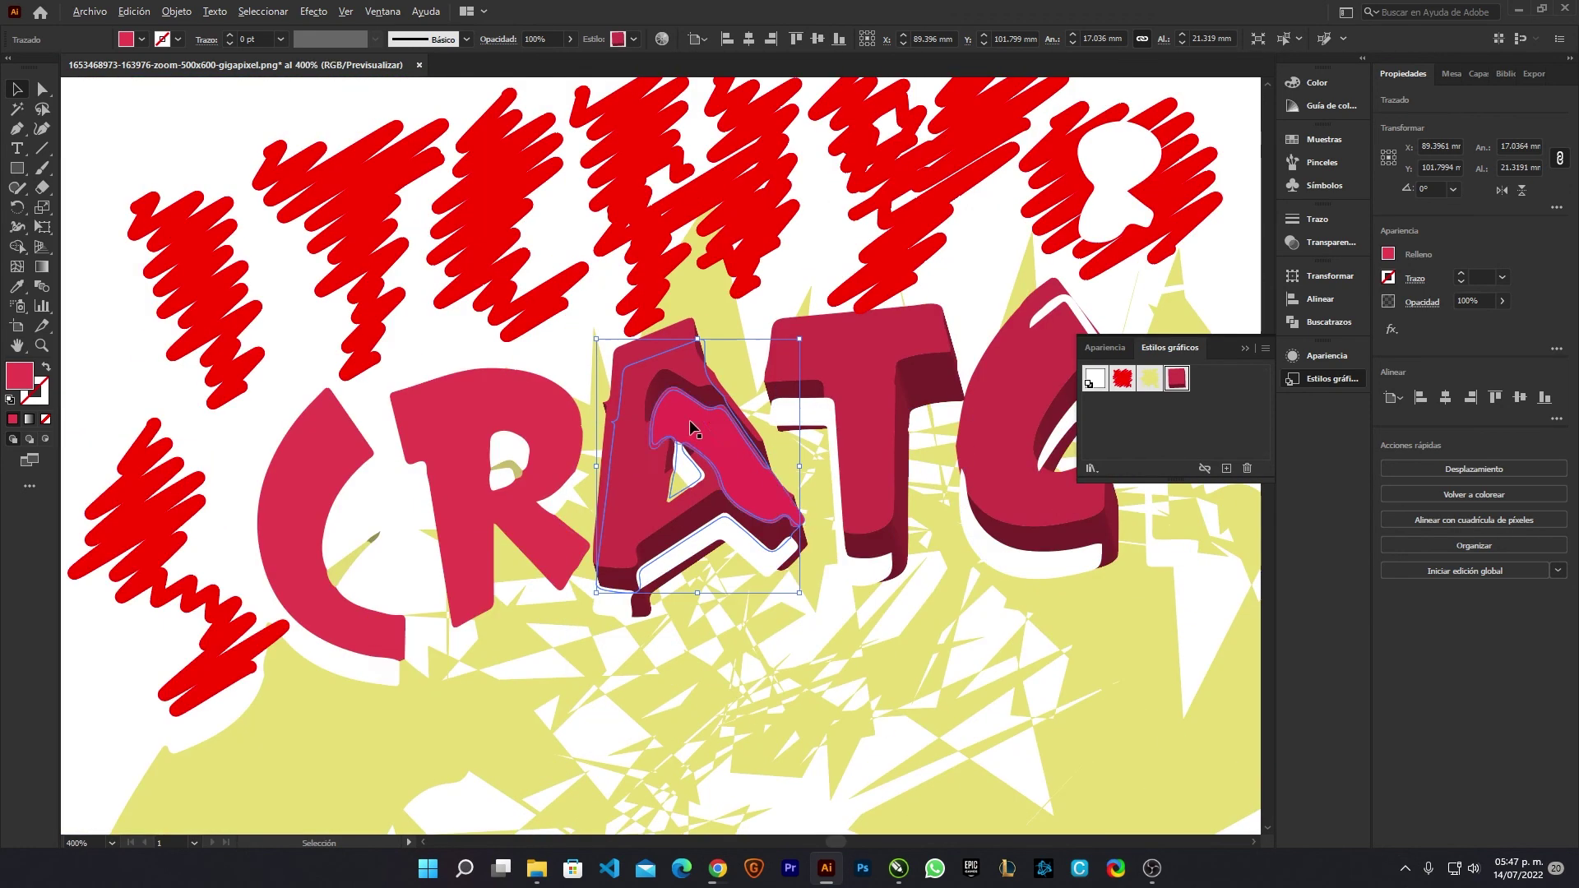
pyautogui.hotkey('ctrl', '-')
pyautogui.hotkey('ctrl', '-')
pyautogui.hotkey('ctrl', '-')
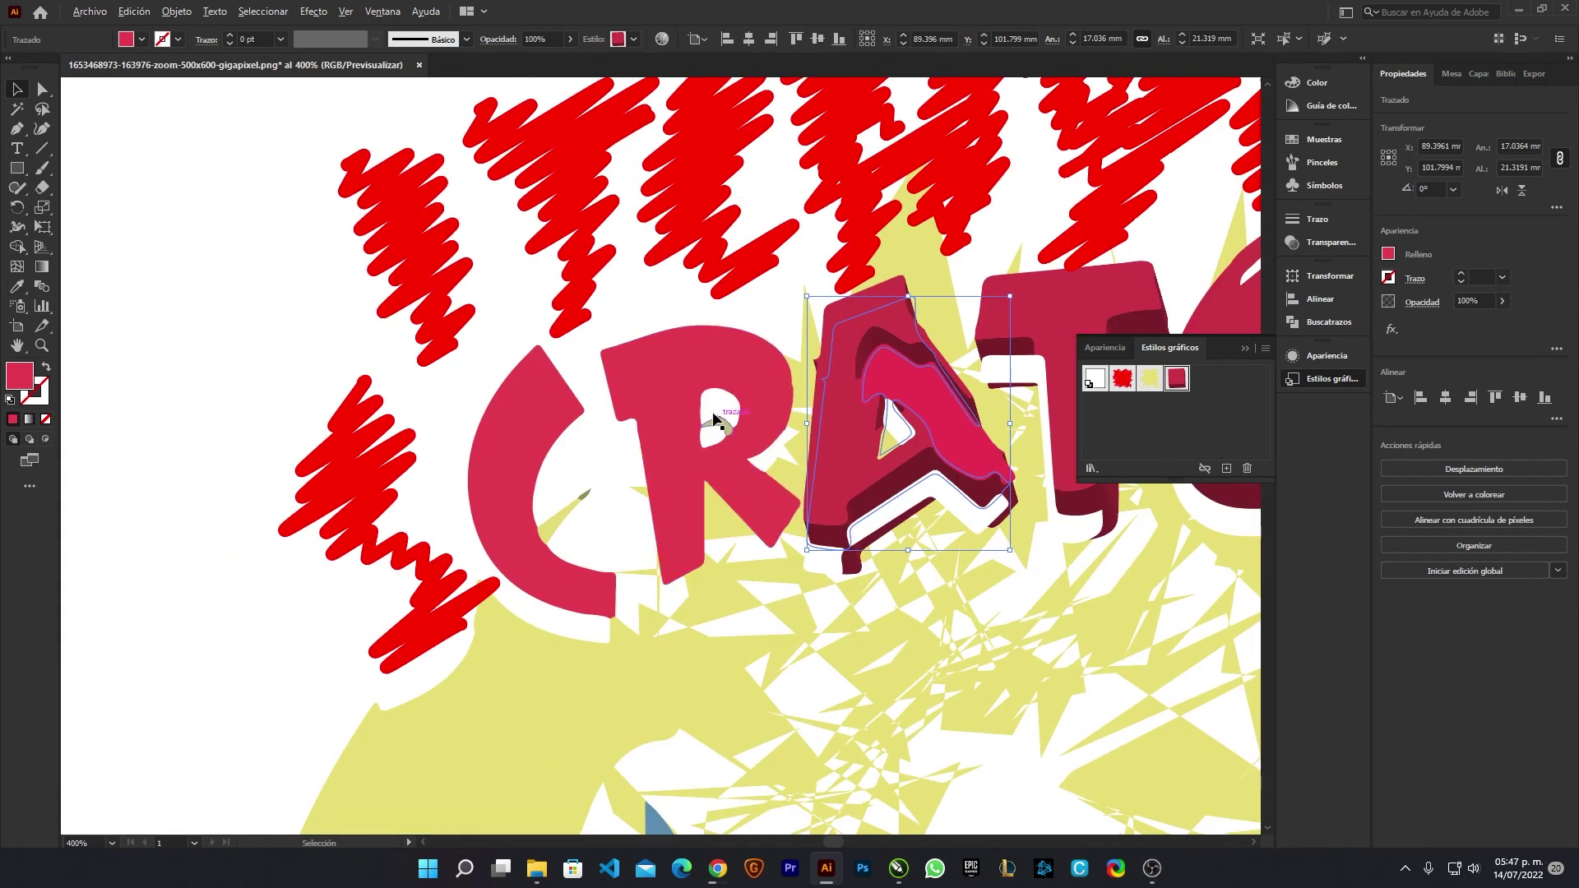
# - Give the R and first C the 3D red style, then put the styles panel away
pyautogui.click(743, 370)
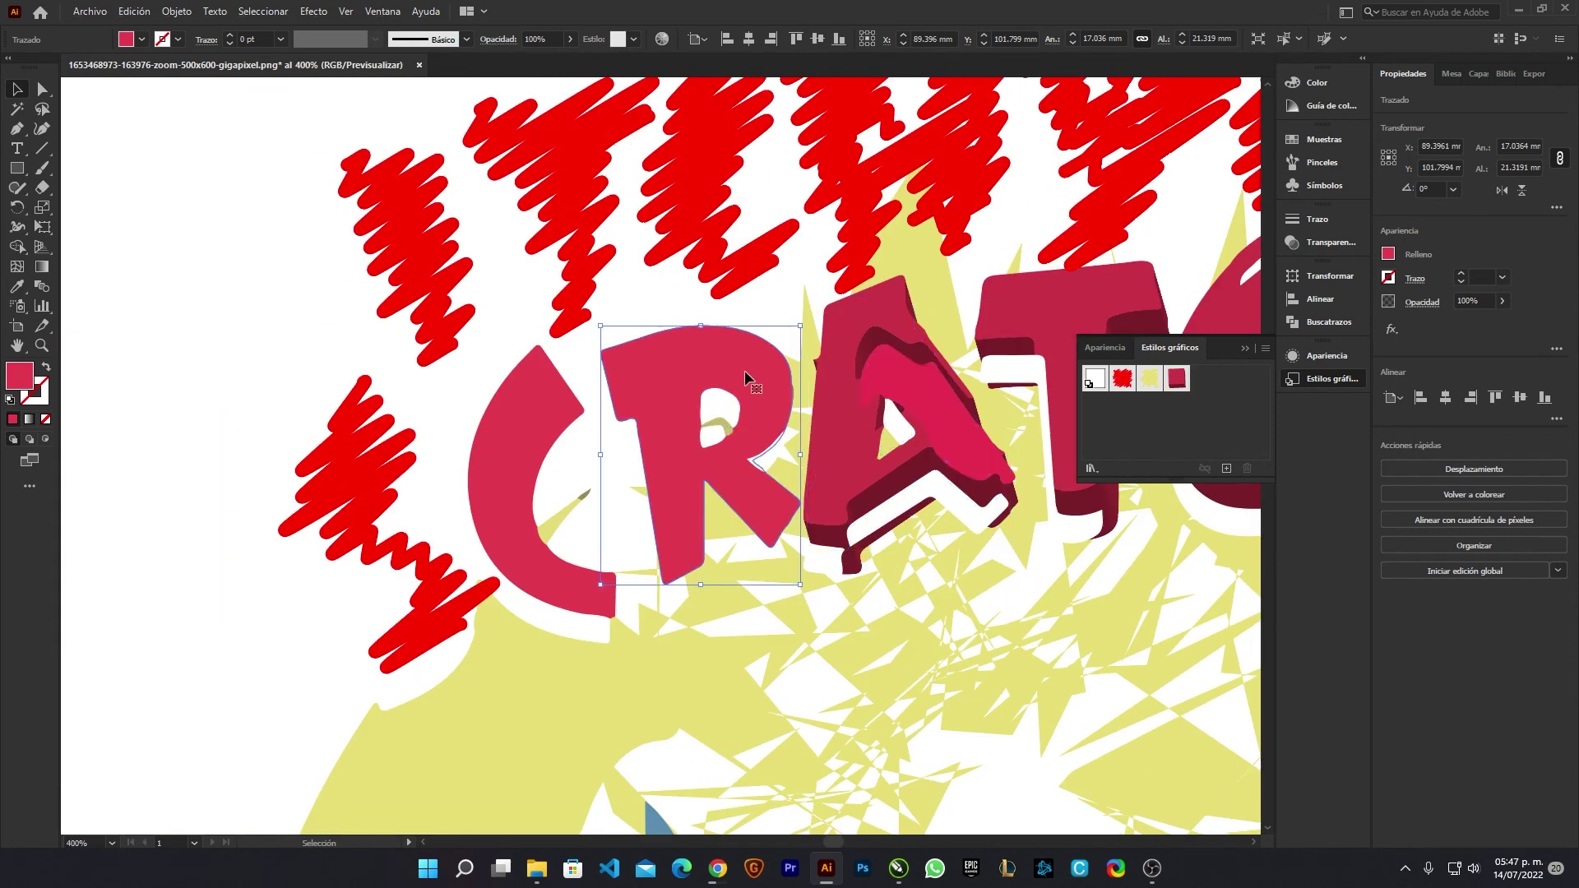
pyautogui.click(1152, 382)
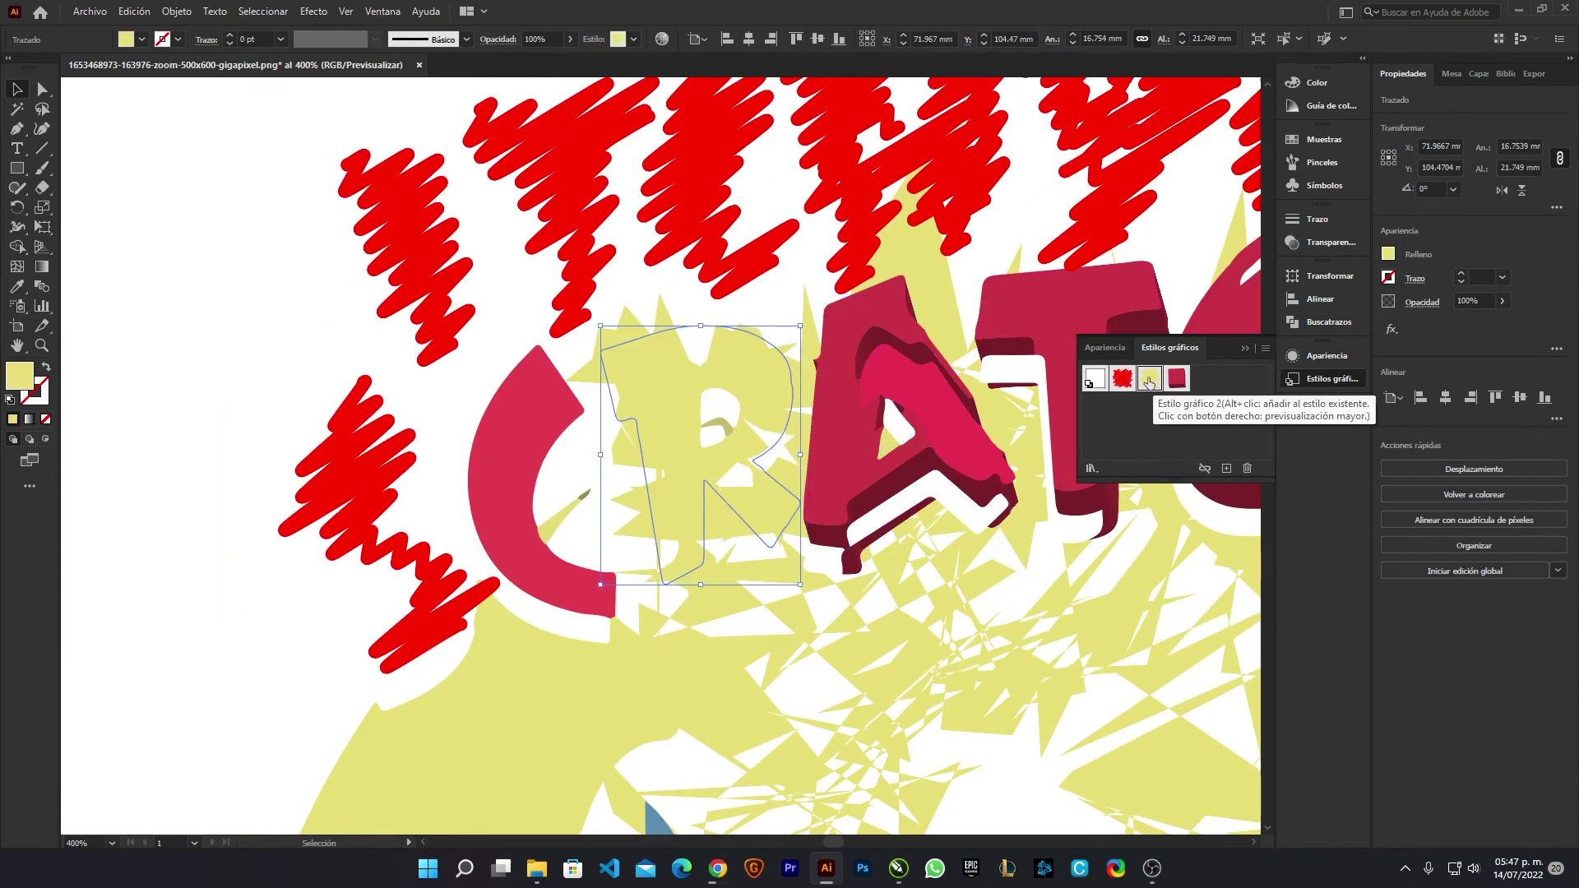
pyautogui.click(1123, 378)
pyautogui.click(1176, 378)
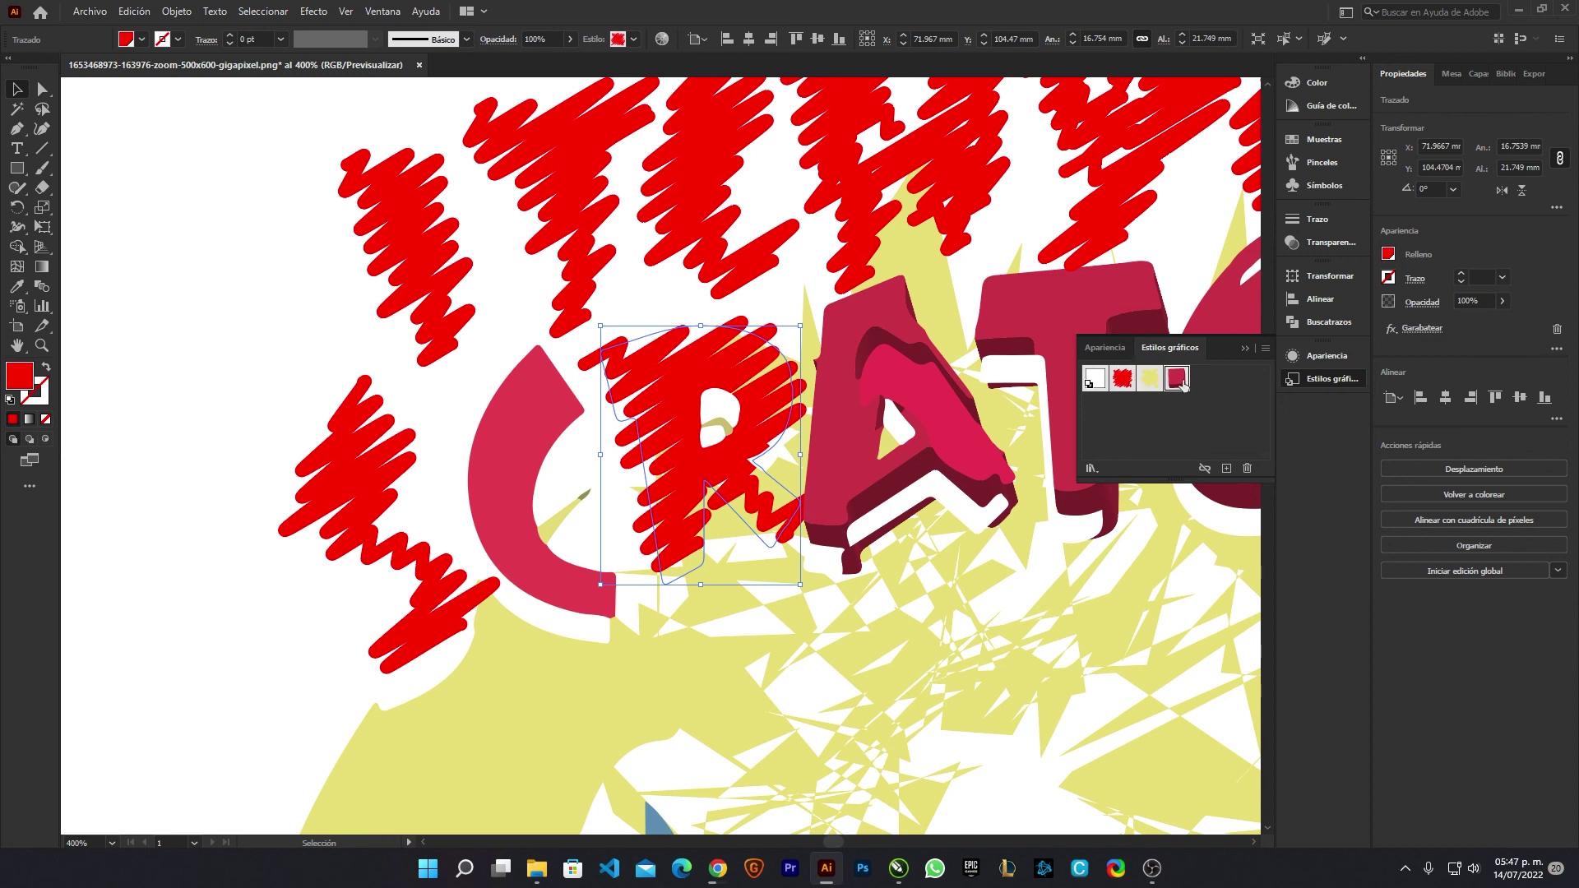
pyautogui.click(511, 438)
pyautogui.click(1178, 379)
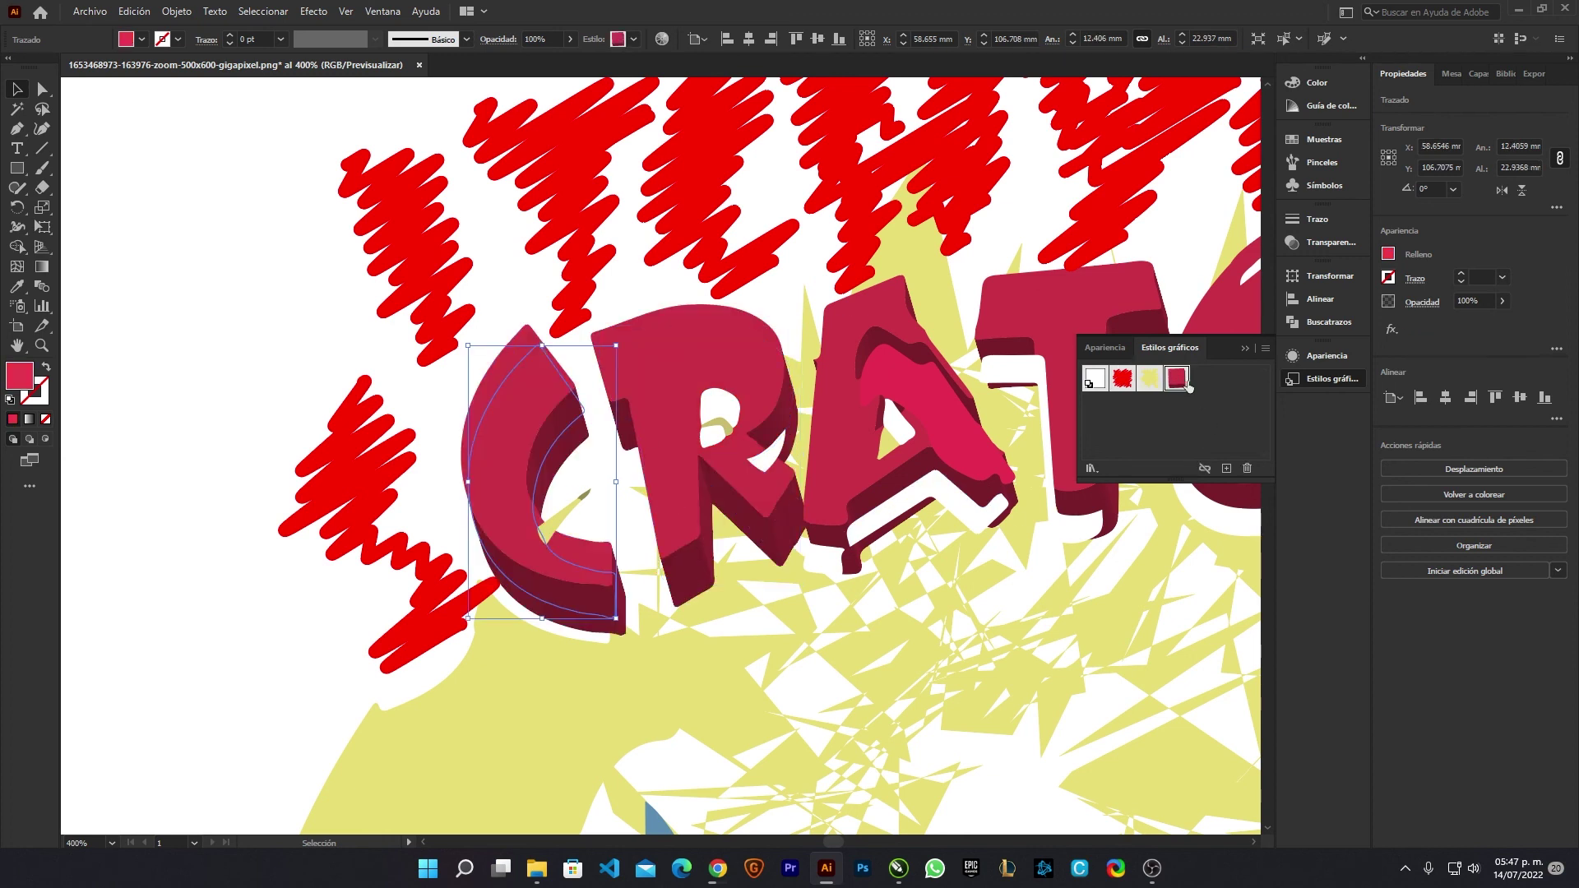
pyautogui.click(1245, 348)
pyautogui.scroll(-7, 811, 409)
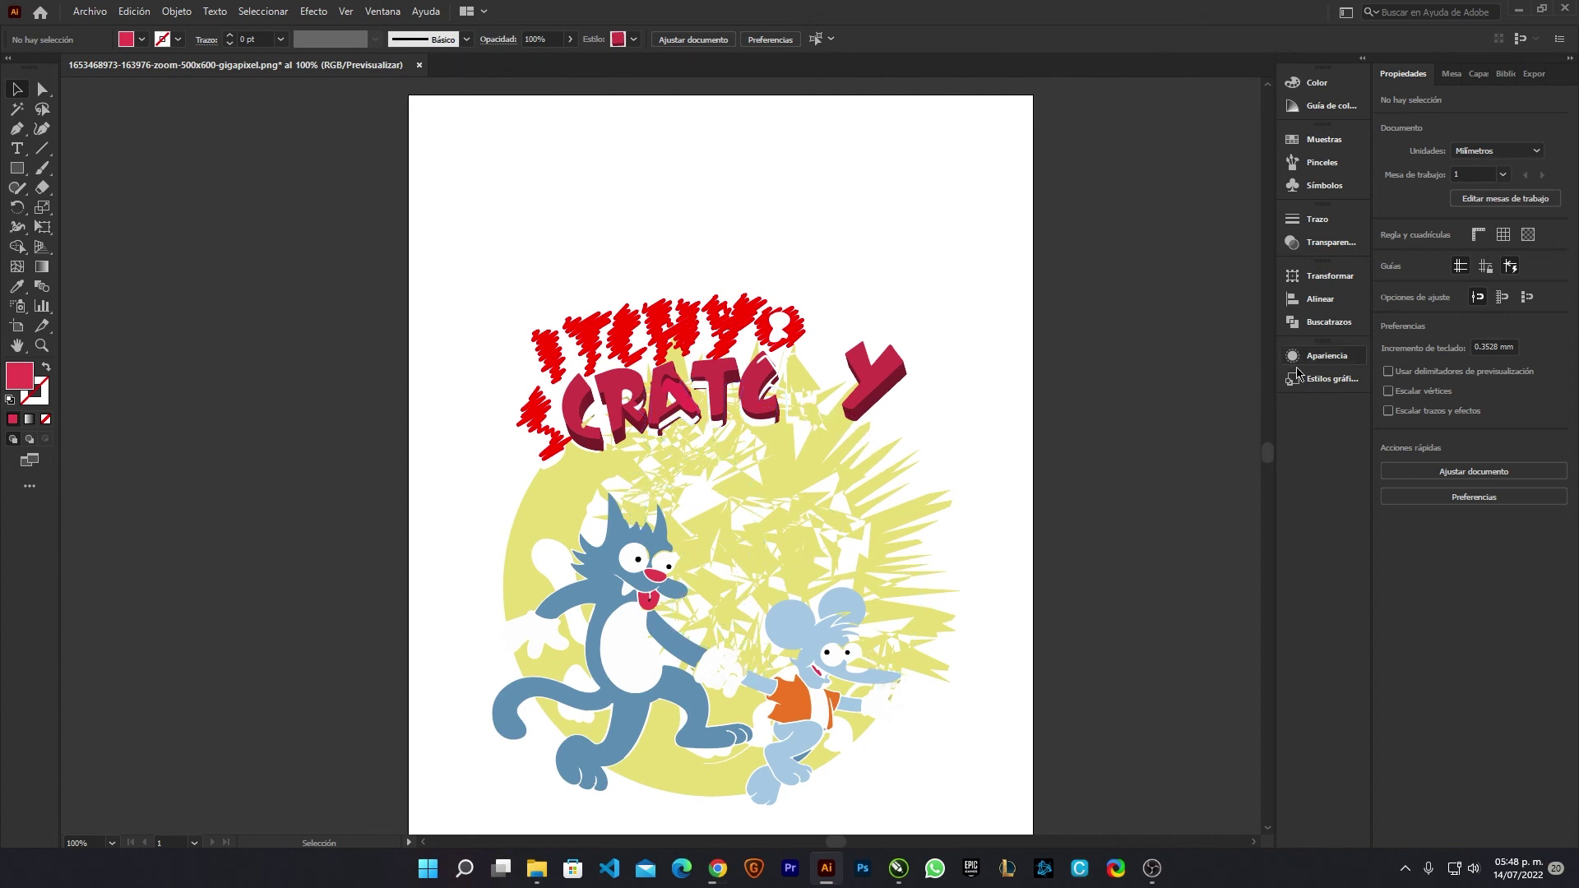
pyautogui.click(1328, 378)
pyautogui.click(1324, 375)
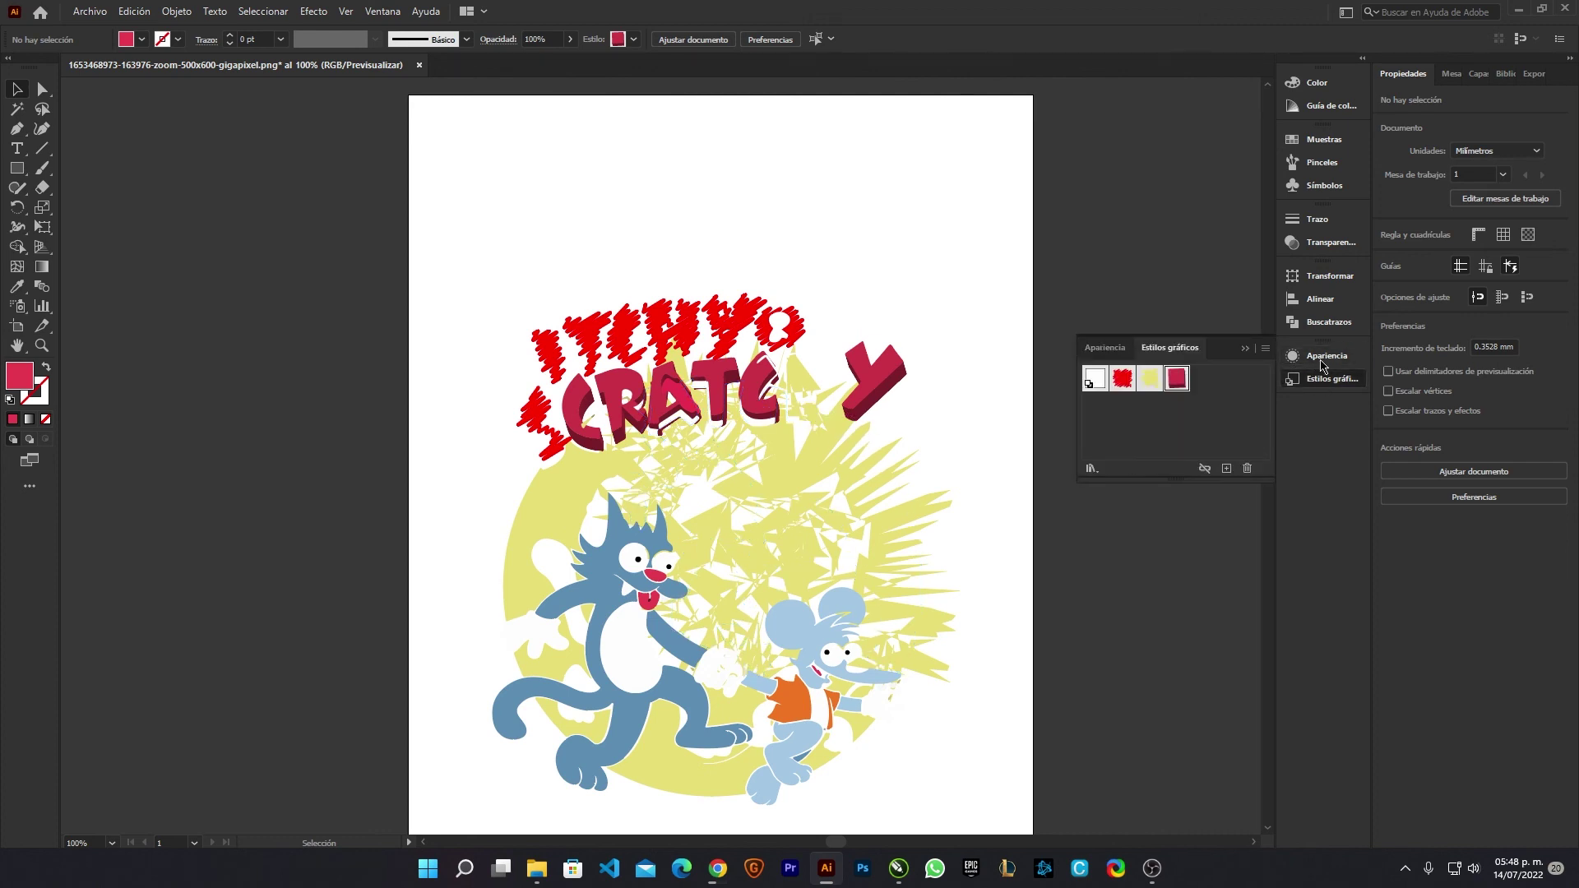
pyautogui.click(1322, 358)
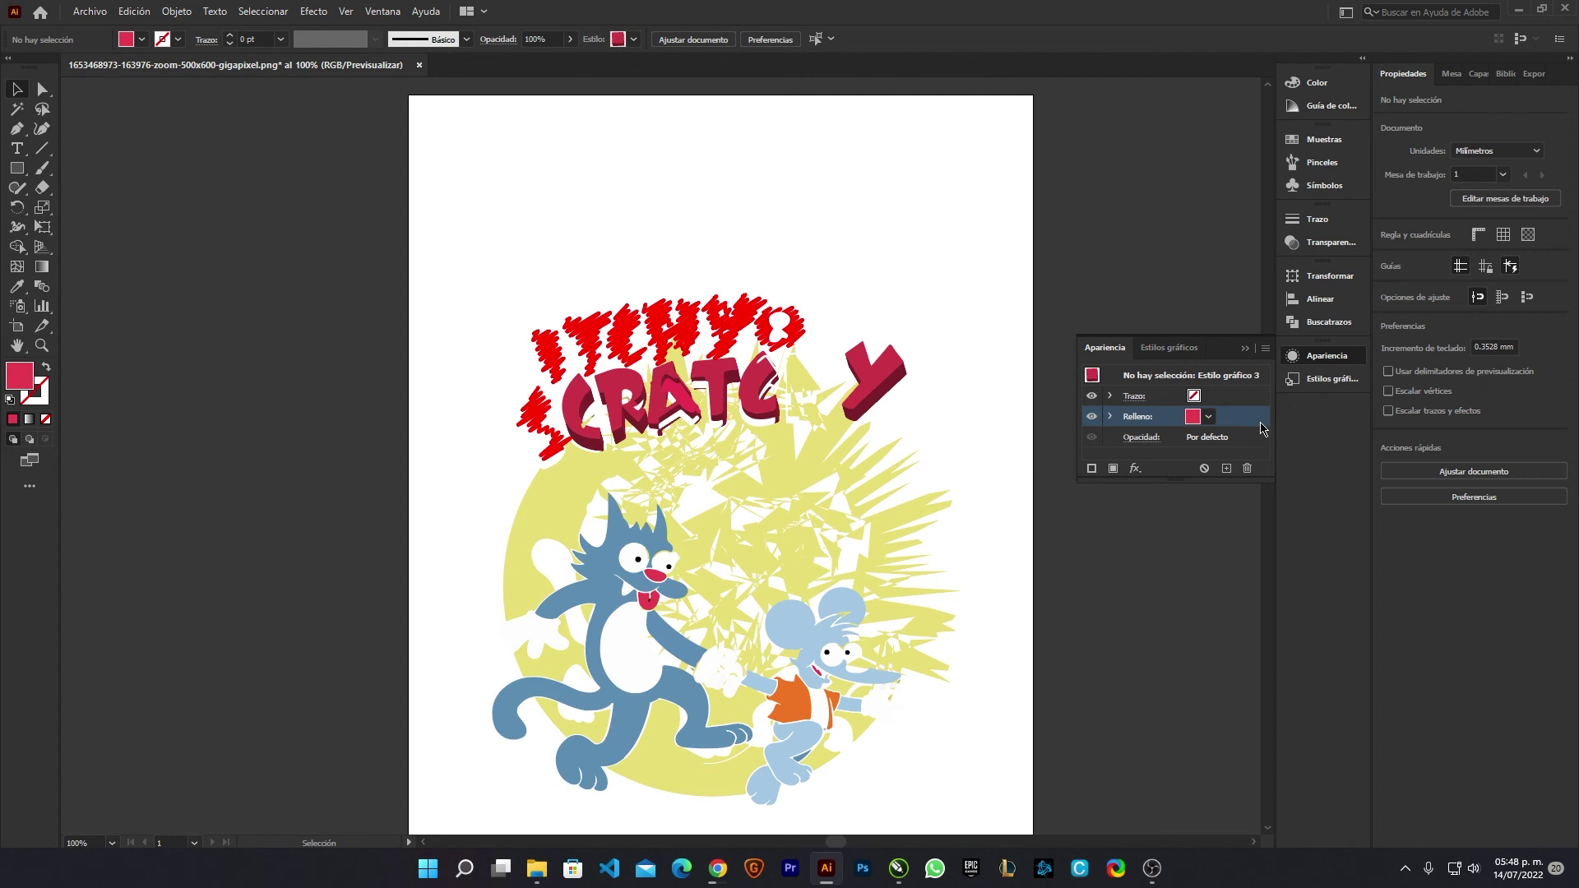
pyautogui.click(1249, 349)
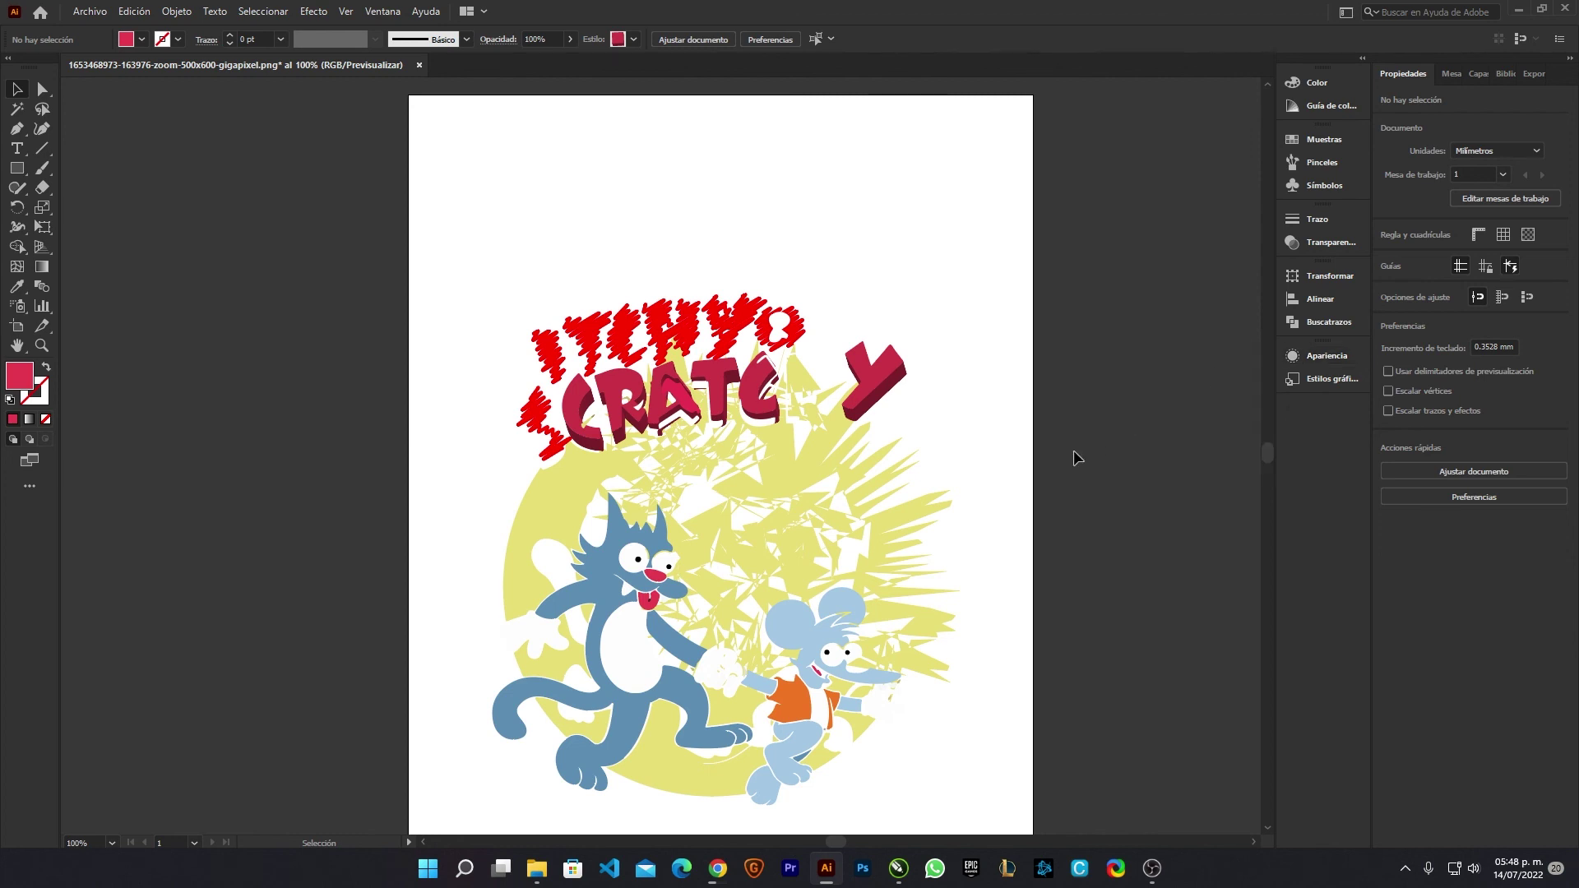
pyautogui.scroll(-2, 1114, 395)
pyautogui.scroll(2, 1143, 448)
pyautogui.scroll(2, 1165, 423)
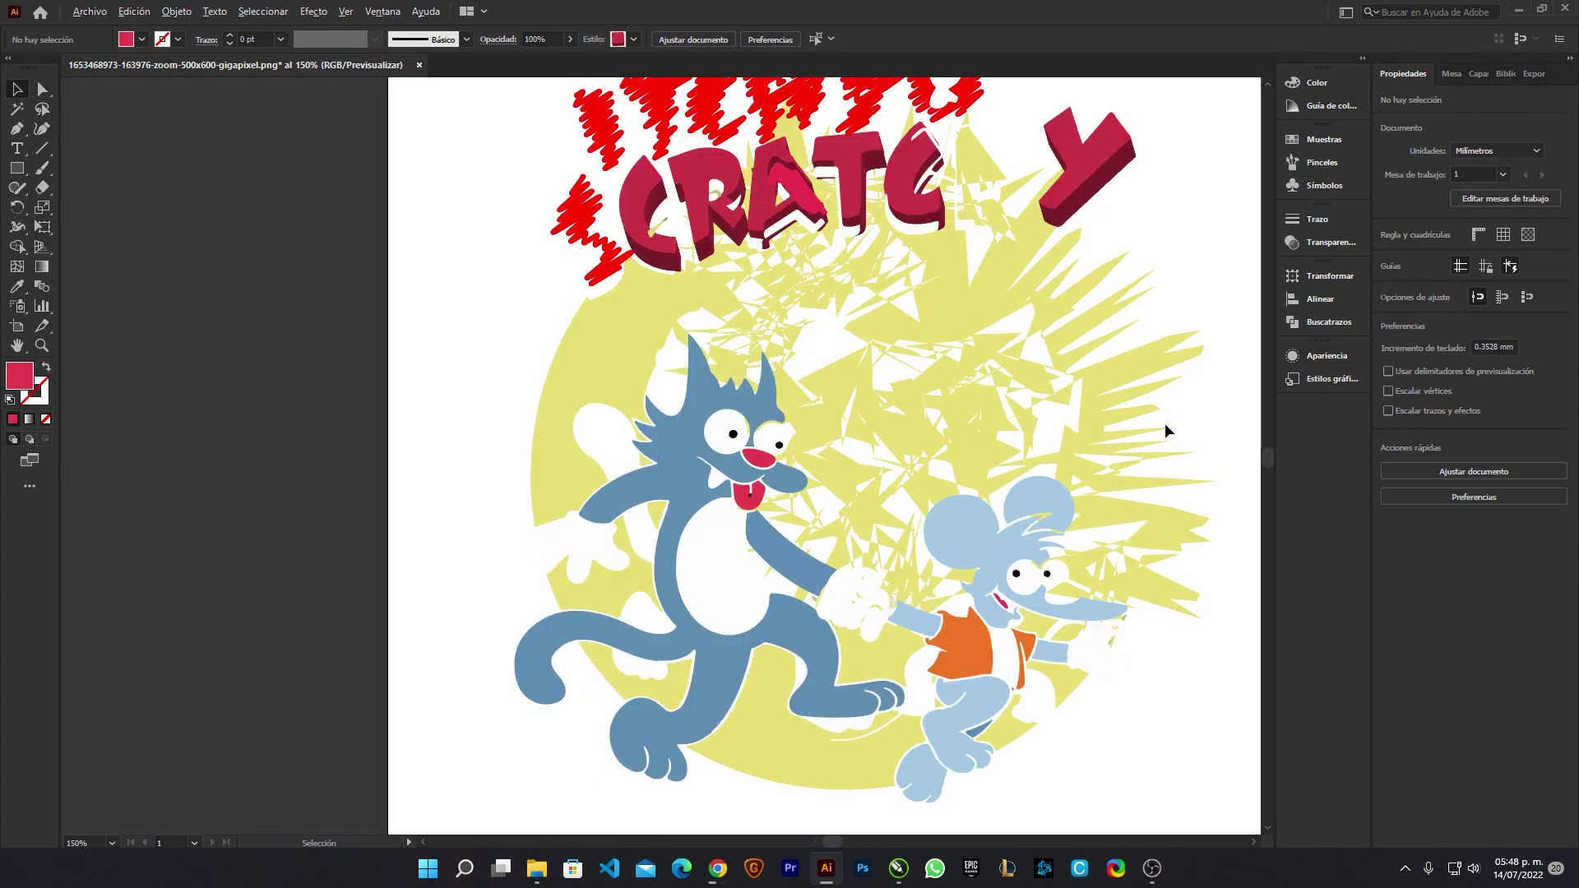
pyautogui.scroll(-2, 1151, 436)
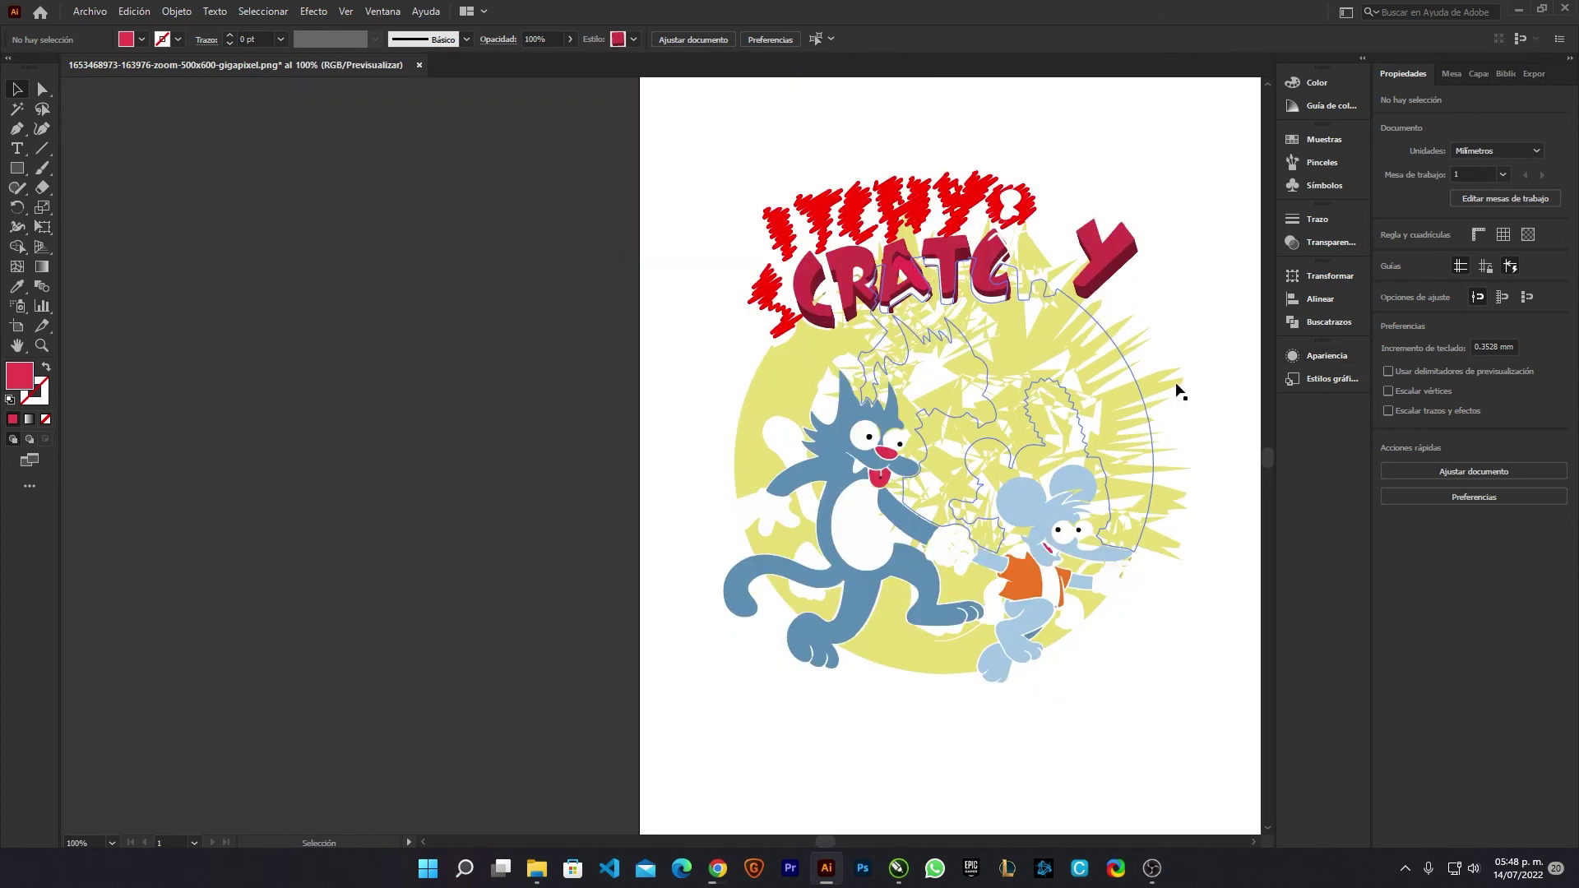